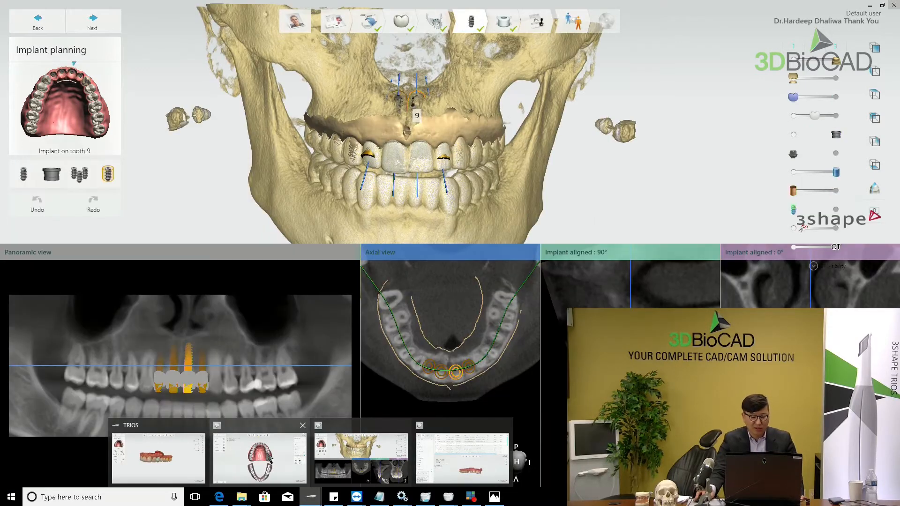
Minimize the open case windows to reveal the desktop and select the TRIOS shortcut
left_click(269, 456)
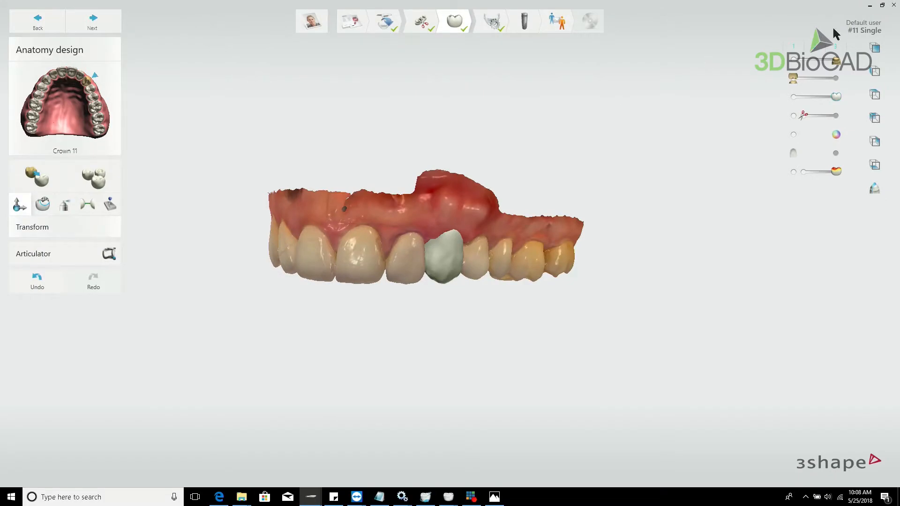
left_click(870, 5)
left_click(871, 6)
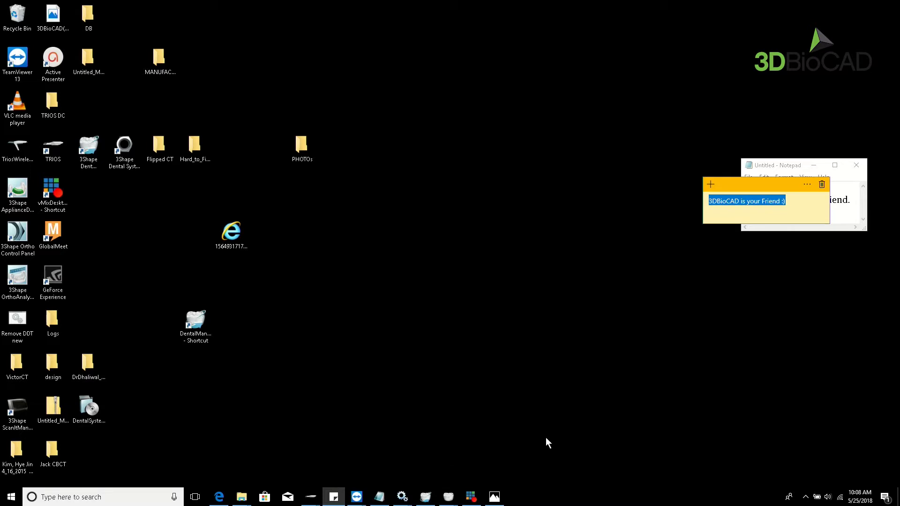
left_click(62, 153)
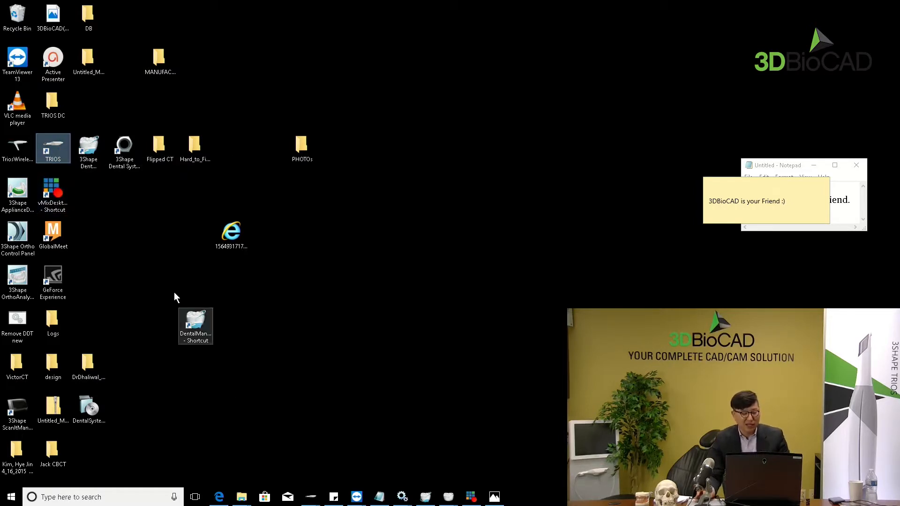
Switch to the open TRIOS window with the case order for implants 18 and 19
mouse_move(310, 497)
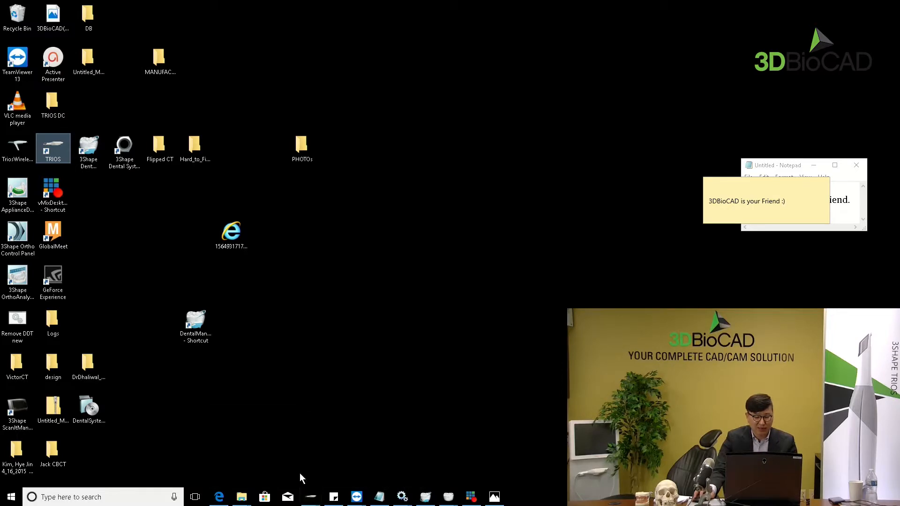
left_click(311, 497)
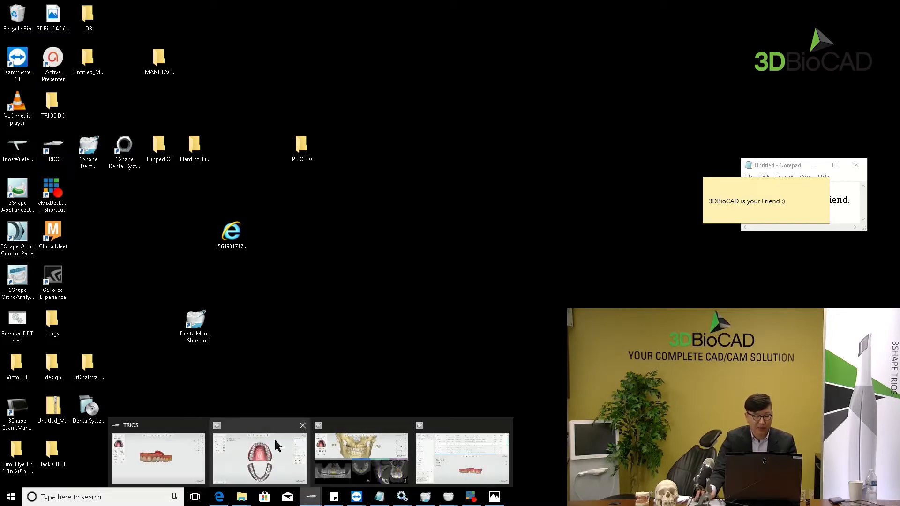
left_click(260, 458)
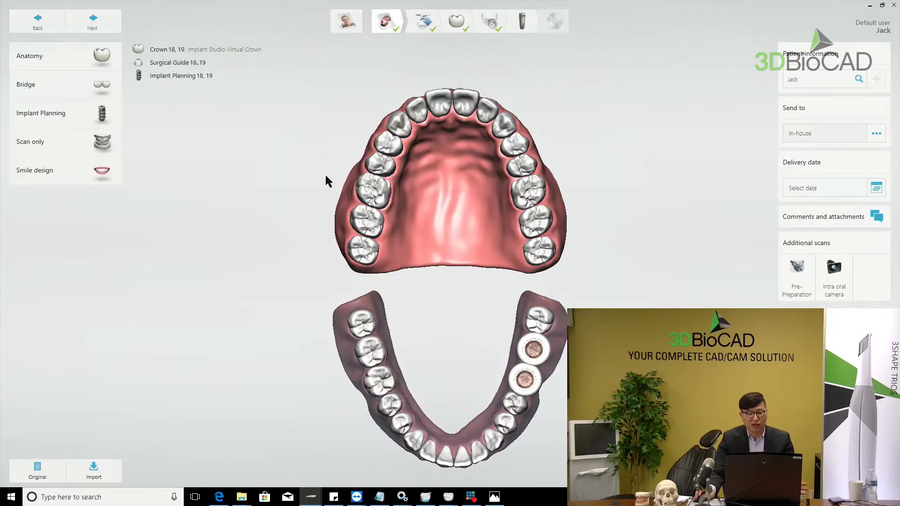
Join the lower implant crowns 18 and 19 into a bridge in the order form
right_click_drag(568, 188, 456, 211)
scroll(417, 212, "up", 1)
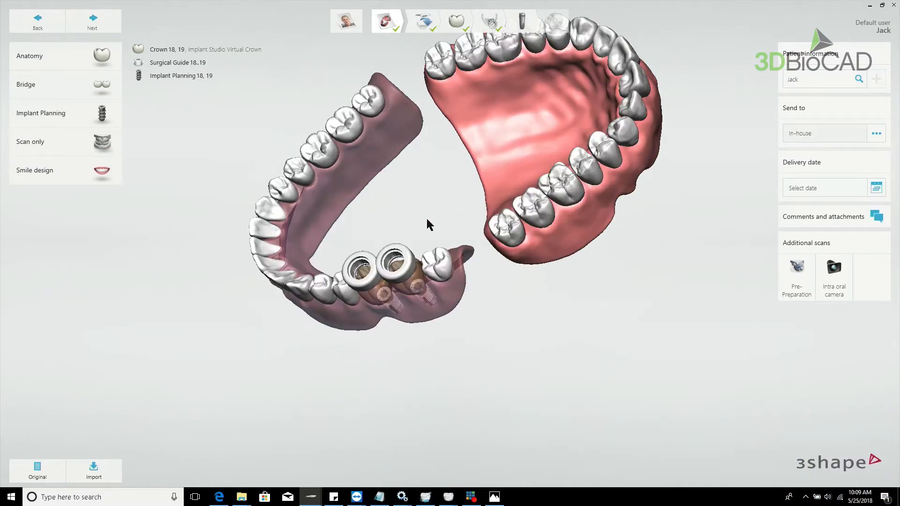
right_click_drag(413, 264, 435, 280)
scroll(447, 252, "up", 2)
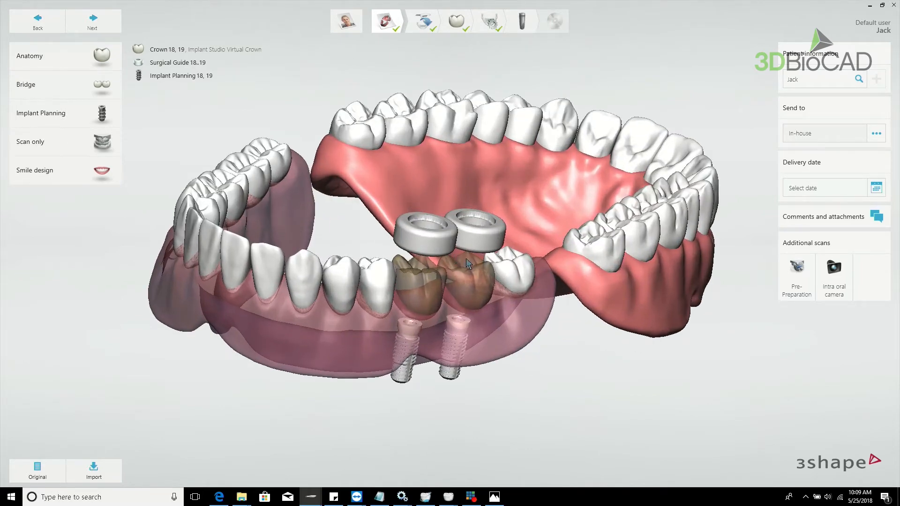
right_click_drag(465, 258, 477, 297)
left_click(458, 312)
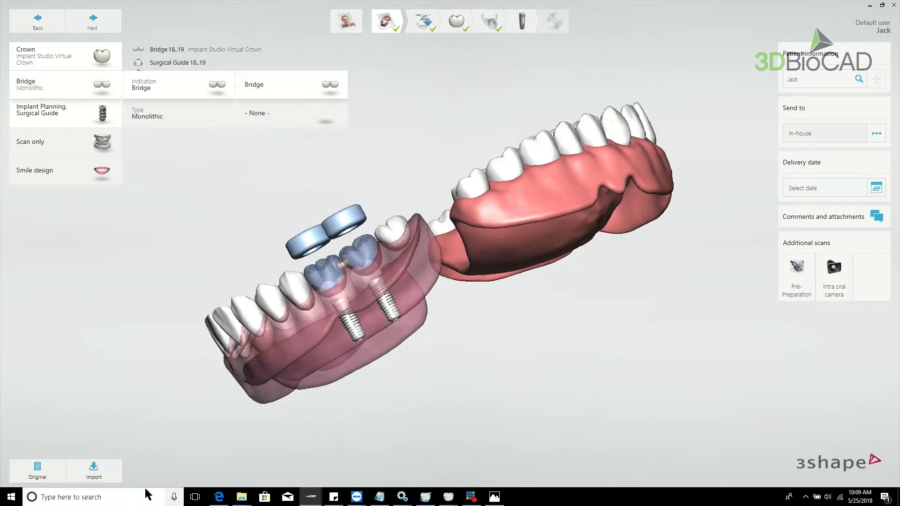
Check the Implant Planning and Surgical Guide options and proceed to the scan import stage, accepting the CAD points notice
left_click(72, 116)
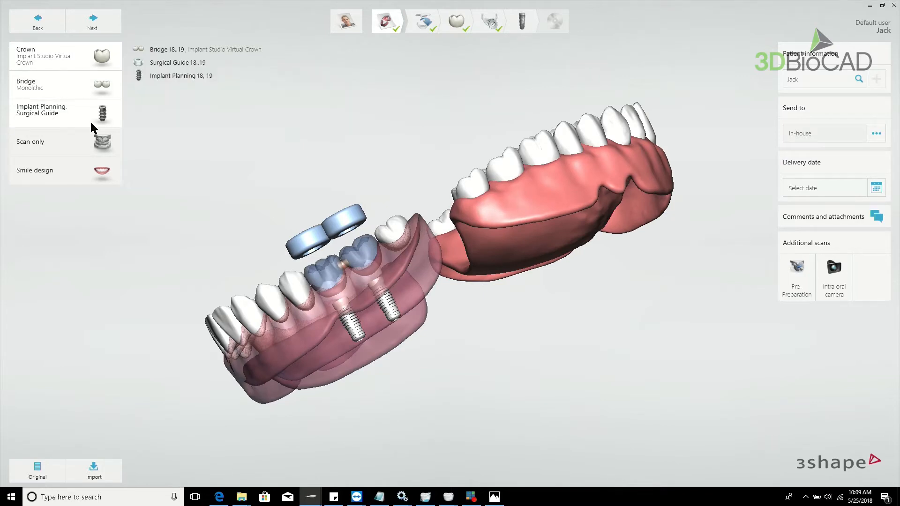
left_click(106, 113)
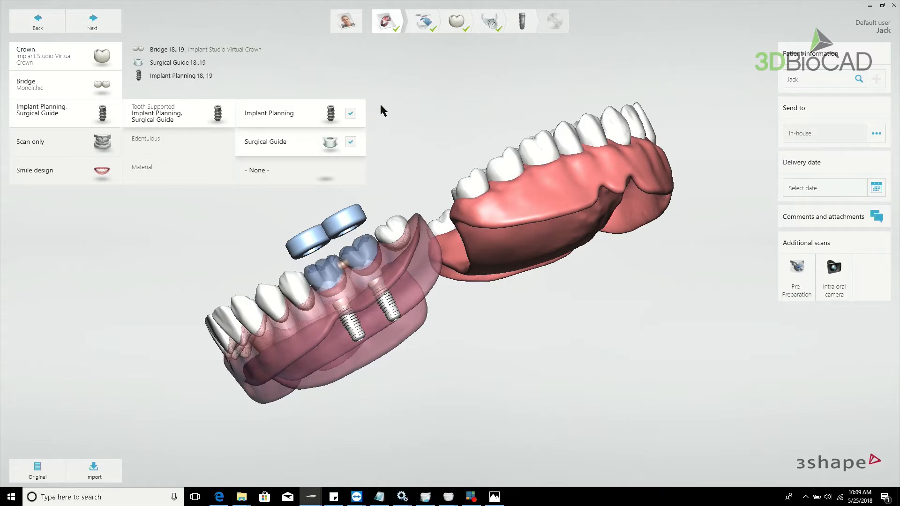
right_click_drag(417, 116, 468, 112)
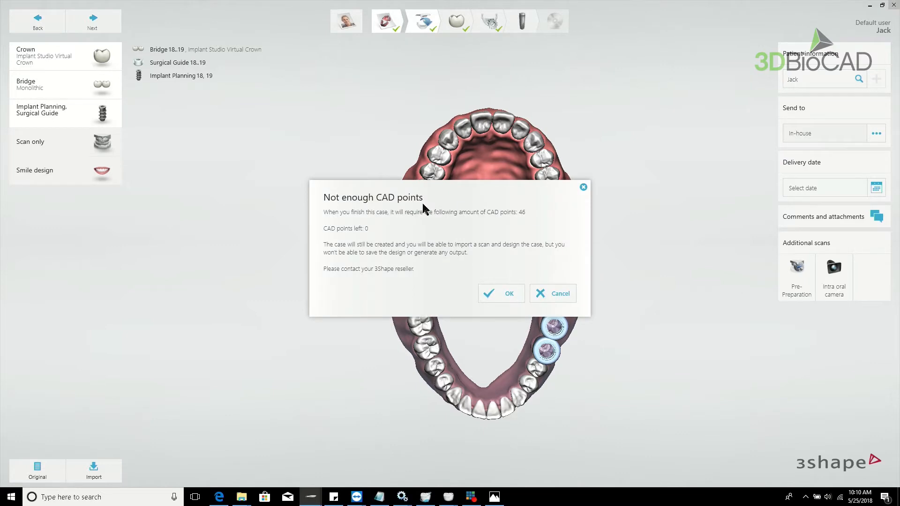
left_click(501, 293)
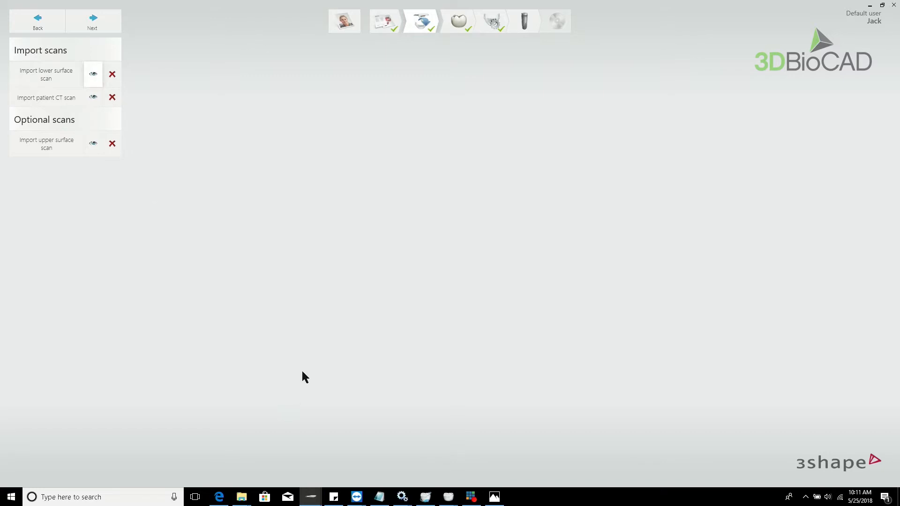
Inspect the imported lower surface scan and display the upper surface scan in its place
right_click_drag(524, 230, 499, 244)
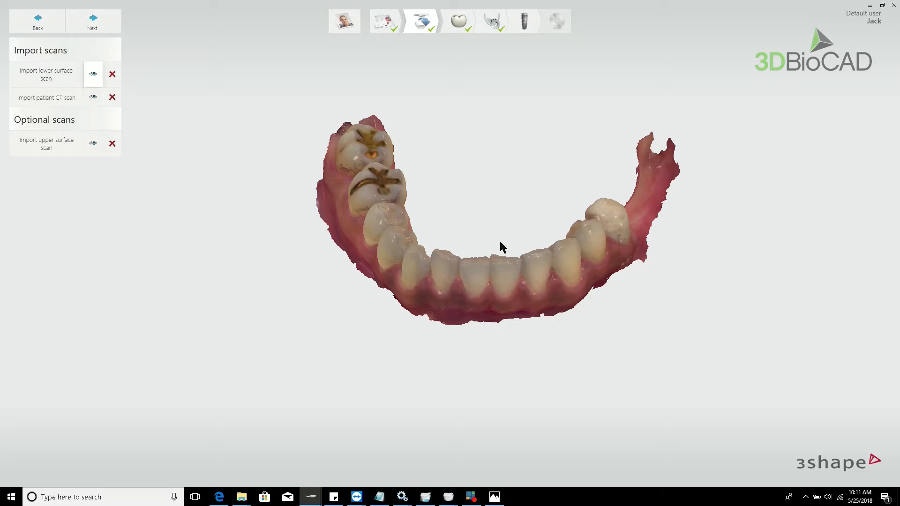
right_click_drag(495, 240, 469, 167)
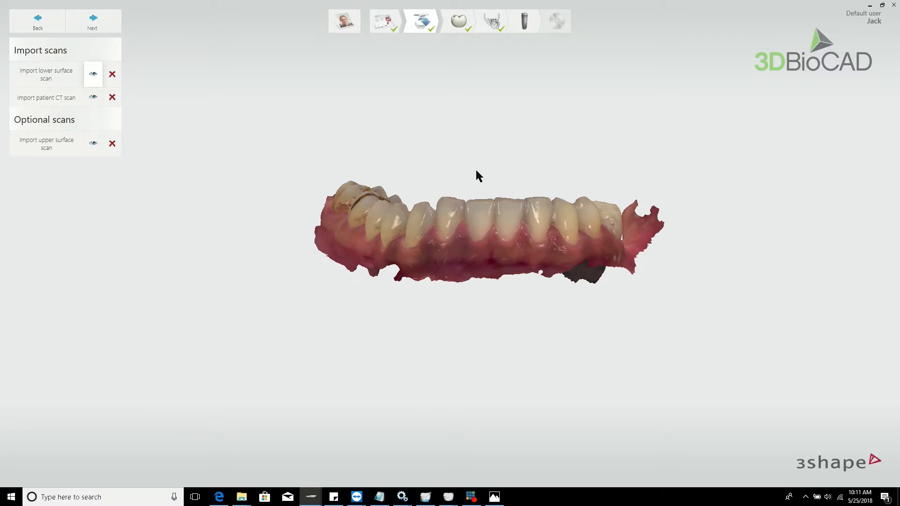
left_click(94, 143)
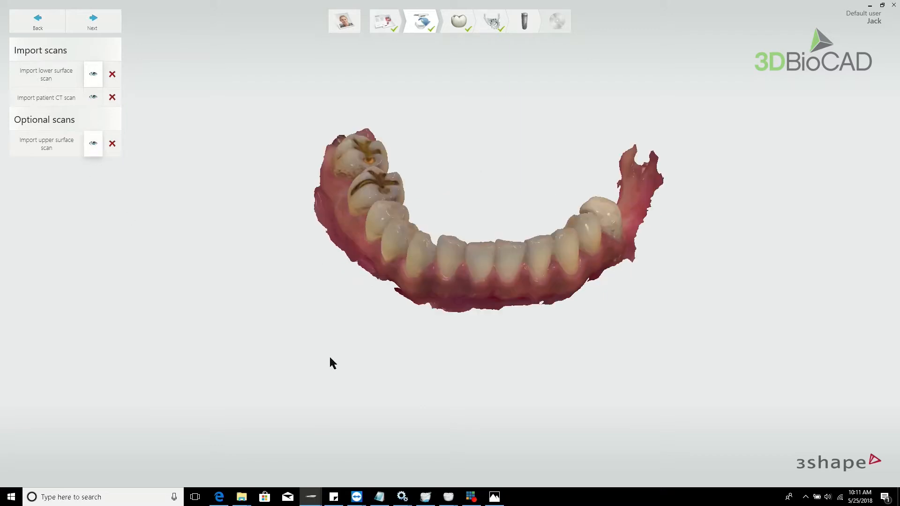
right_click_drag(258, 329, 418, 350)
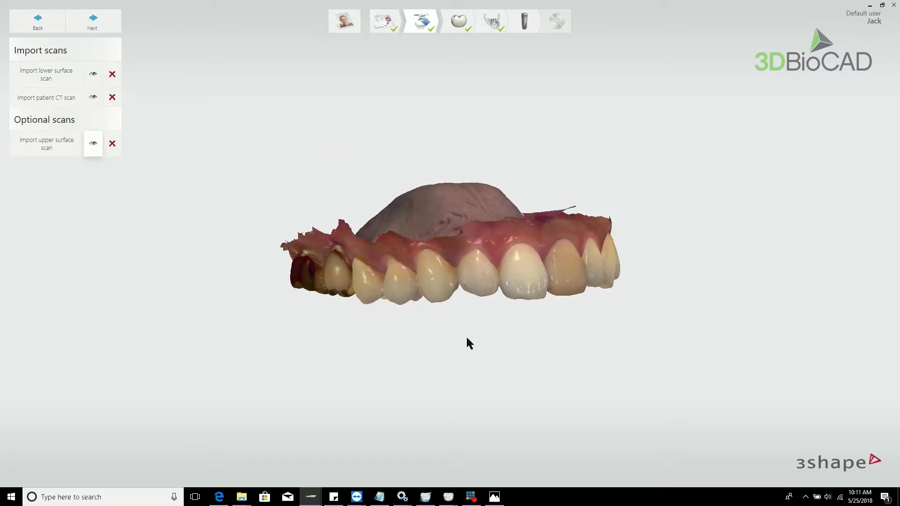
Examine the front teeth and gum line of the upper surface scan from the front, at different magnifications
right_click_drag(506, 310, 456, 291)
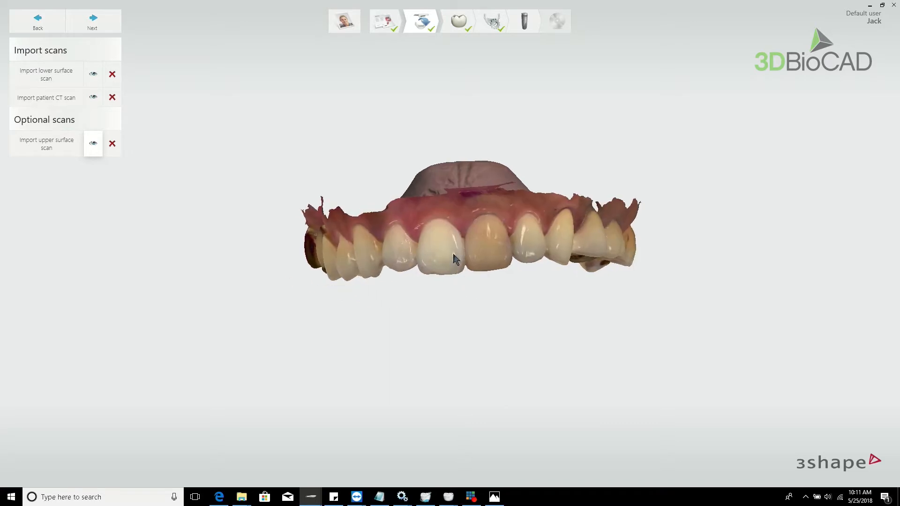
scroll(455, 256, "up", 2)
scroll(459, 262, "down", 1)
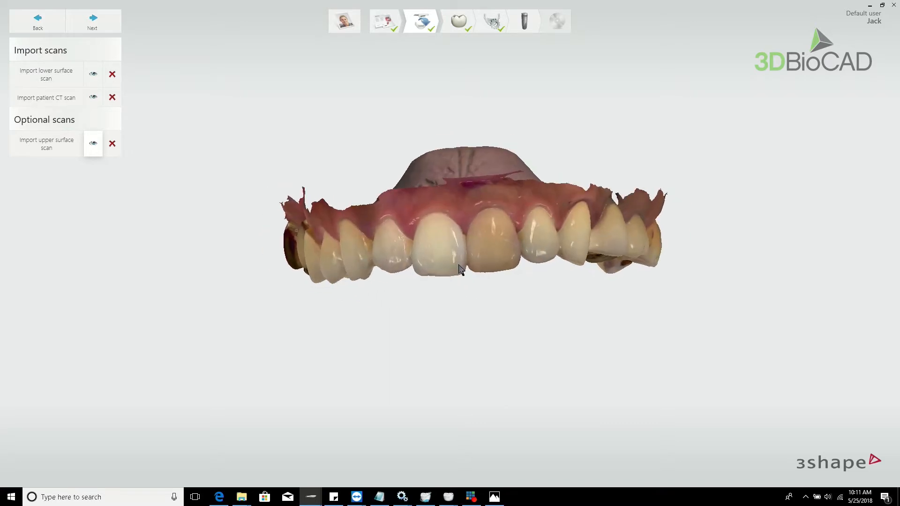
right_click_drag(459, 269, 487, 280)
right_click_drag(494, 234, 479, 299)
scroll(482, 295, "up", 3)
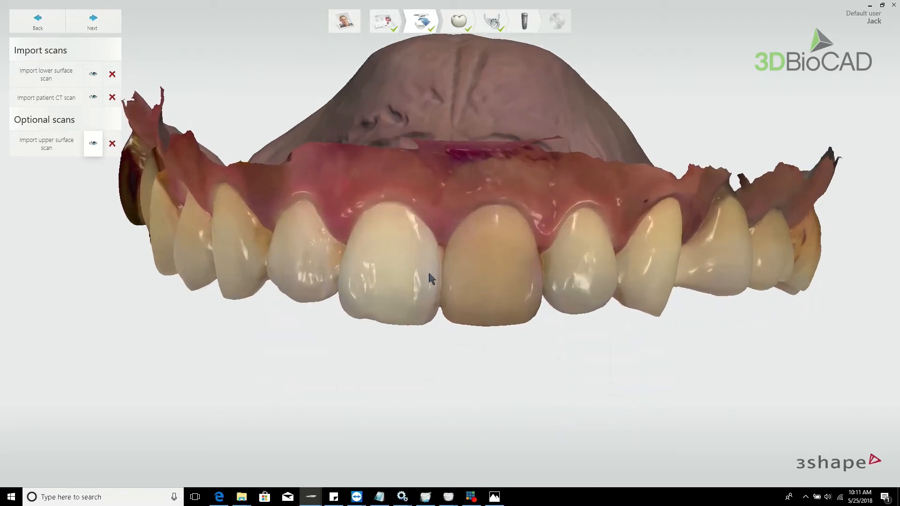
scroll(471, 291, "down", 1)
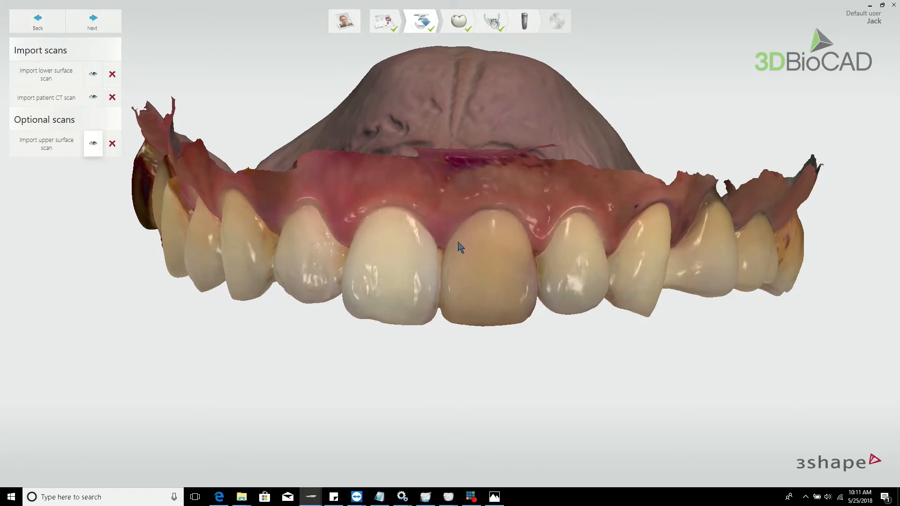
scroll(525, 283, "down", 2)
middle_click_drag(501, 279, 503, 308)
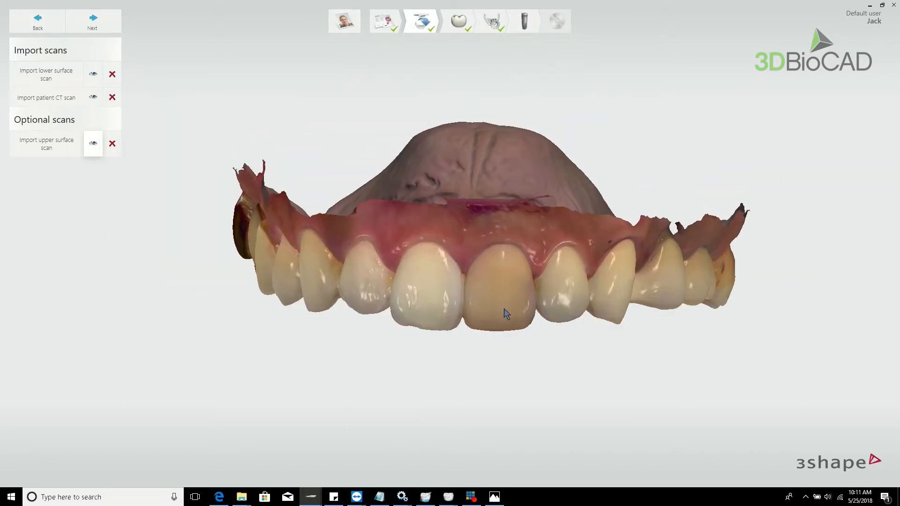
right_click_drag(513, 314, 475, 316)
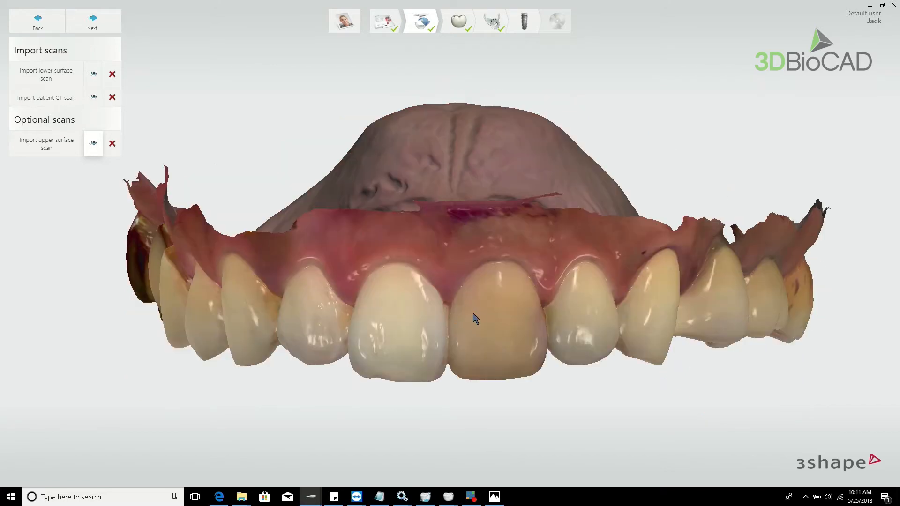
scroll(480, 307, "down", 3)
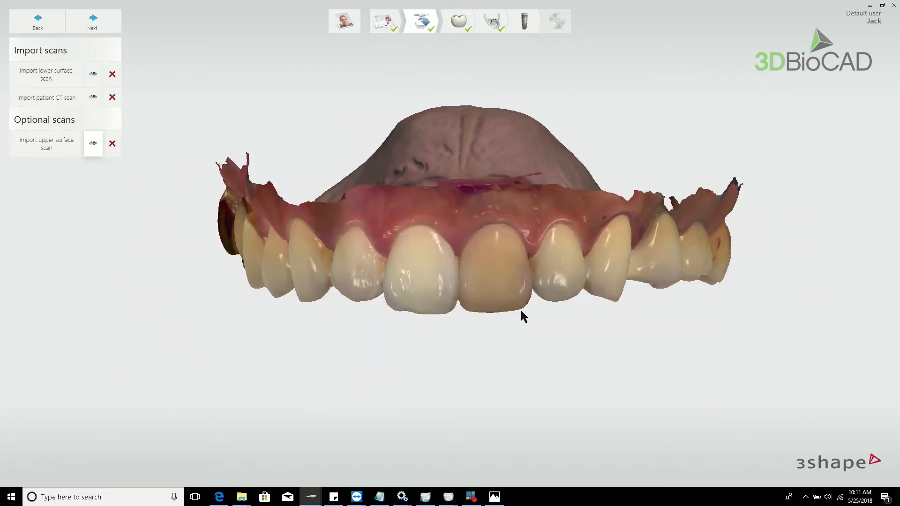
Examine the biting surfaces of the whole upper arch, including the metal-restored molars
right_click_drag(536, 302, 531, 180)
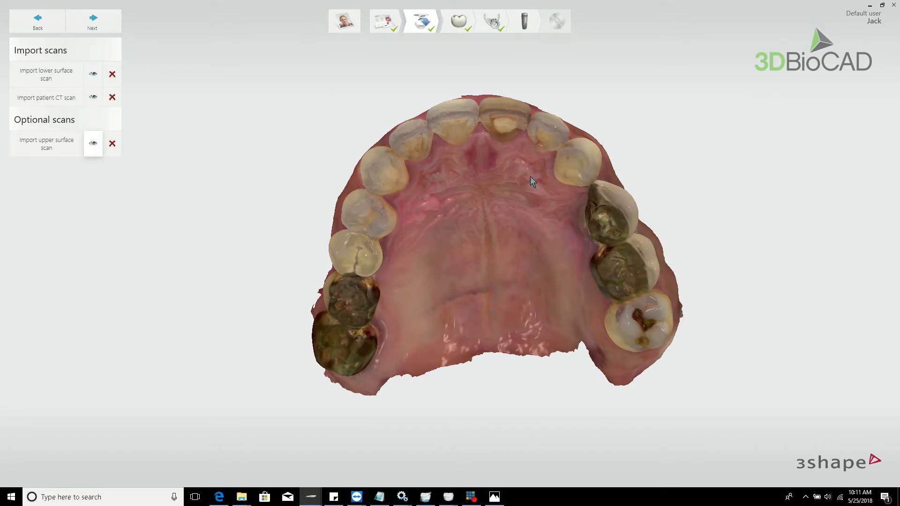
right_click_drag(509, 192, 405, 205)
right_click_drag(386, 235, 346, 261)
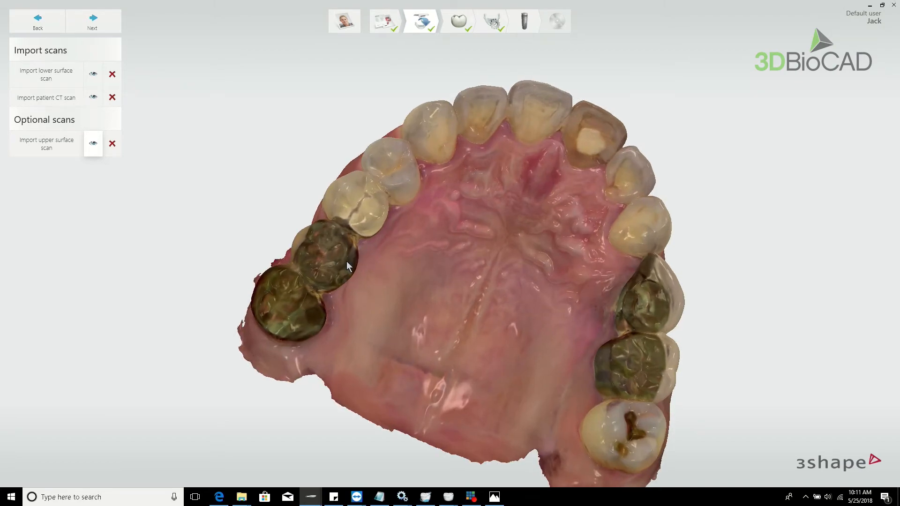
scroll(346, 261, "up", 3)
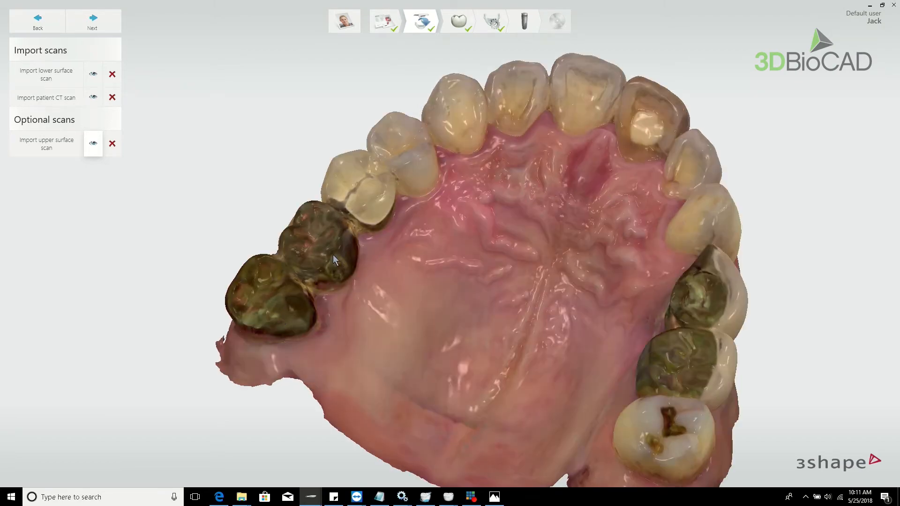
middle_click_drag(333, 255, 342, 230)
mouse_move(625, 239)
right_mouse_down()
mouse_move(665, 249)
mouse_move(660, 284)
mouse_move(631, 232)
right_mouse_up()
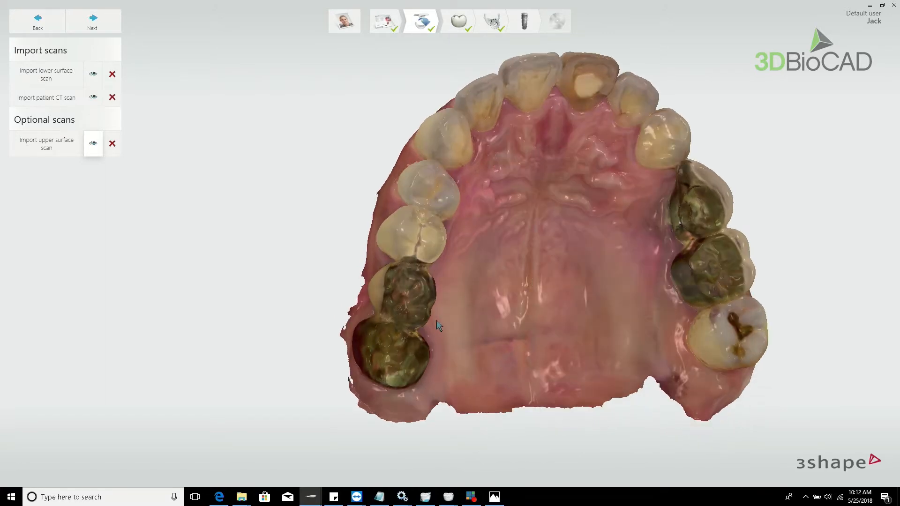
scroll(564, 305, "down", 2)
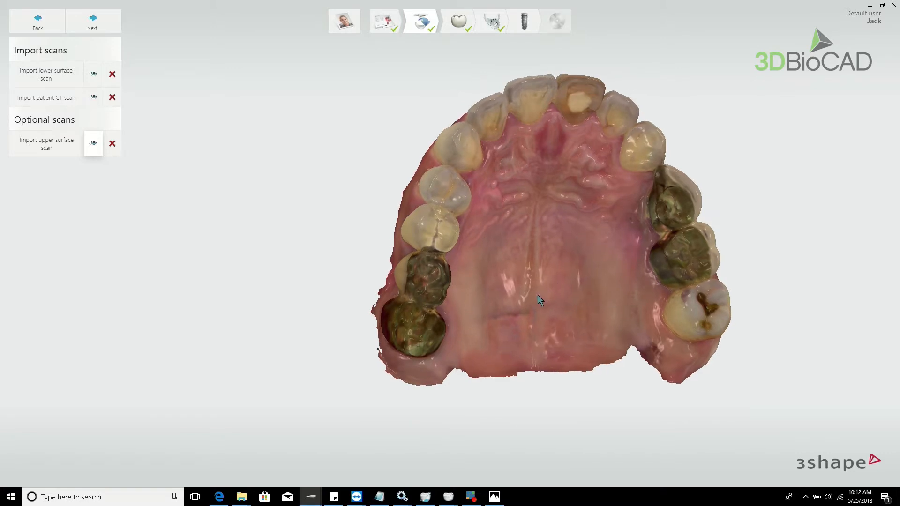
Inspect the upper molar restorations on both sides and the surface detail of the palate close up
right_click_drag(538, 295, 388, 226)
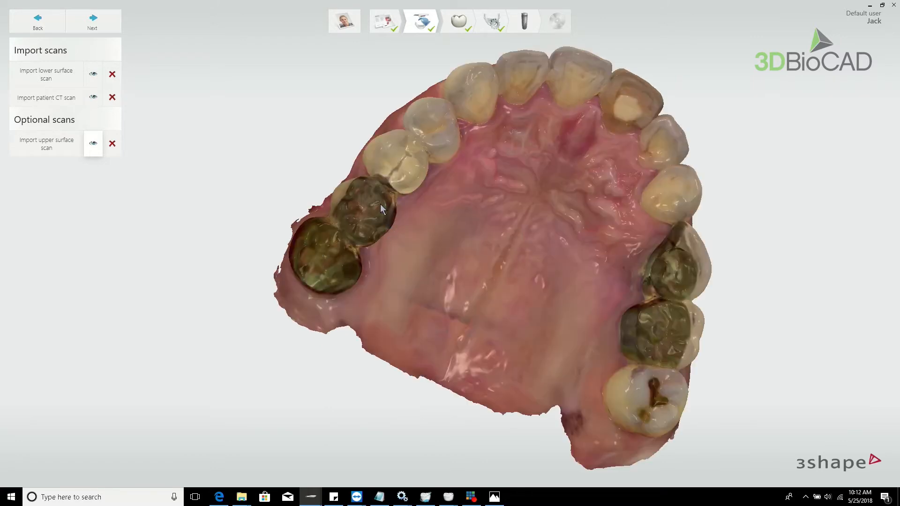
scroll(385, 237, "up", 3)
right_click_drag(399, 243, 338, 288)
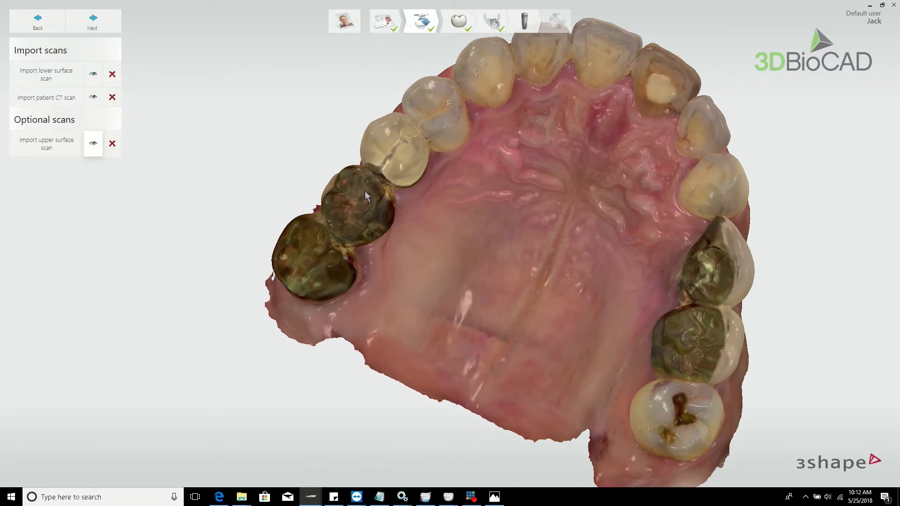
right_click_drag(381, 171, 357, 213)
right_click_drag(407, 171, 536, 224)
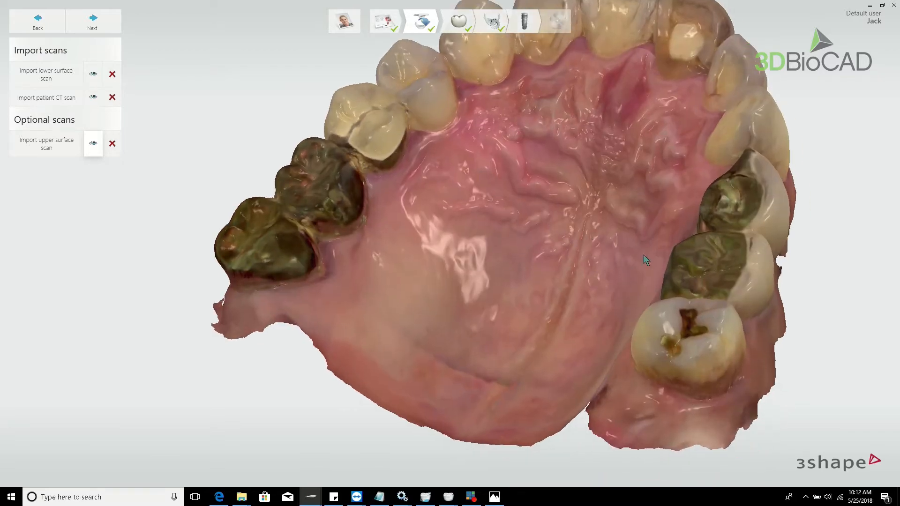
right_click_drag(644, 255, 663, 194)
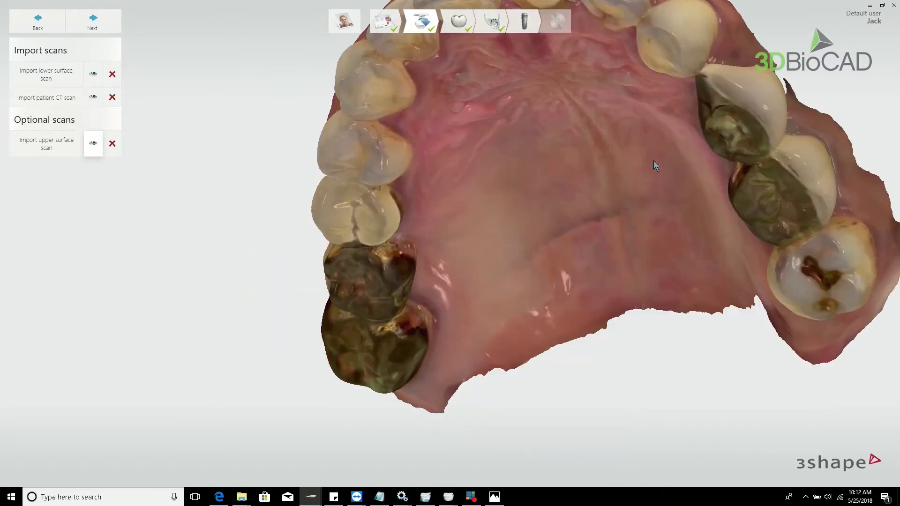
right_click_drag(652, 159, 620, 155)
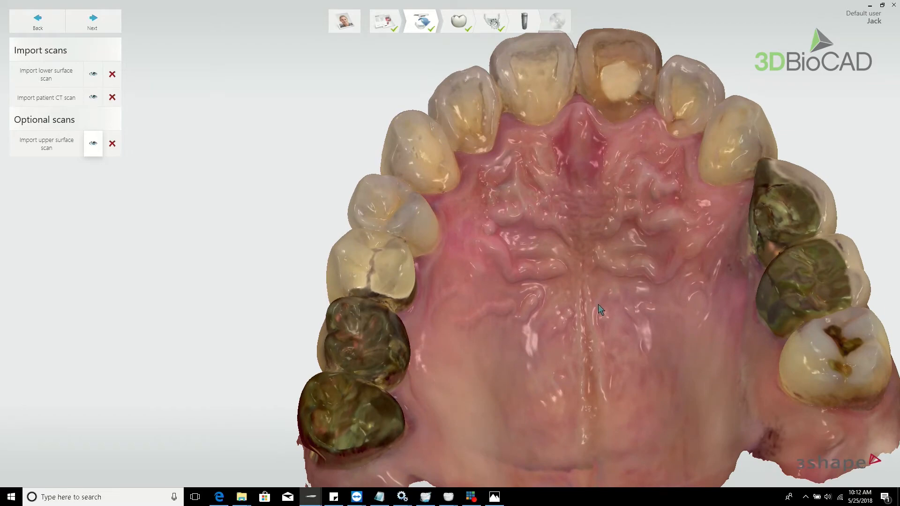
scroll(604, 247, "down", 1)
scroll(589, 84, "up", 5)
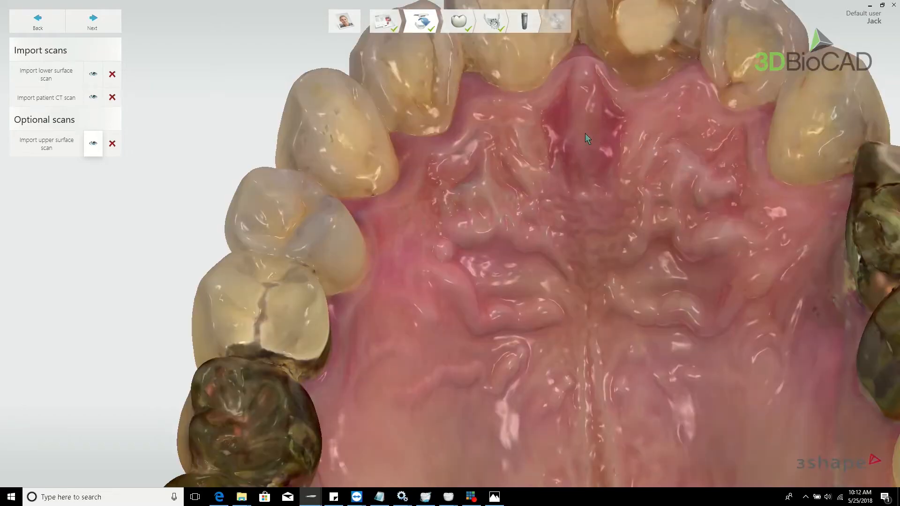
Examine the whole upper surface scan from the front
scroll(585, 133, "down", 1)
right_click_drag(569, 193, 573, 230)
scroll(573, 230, "down", 2)
right_click_drag(574, 108, 505, 163)
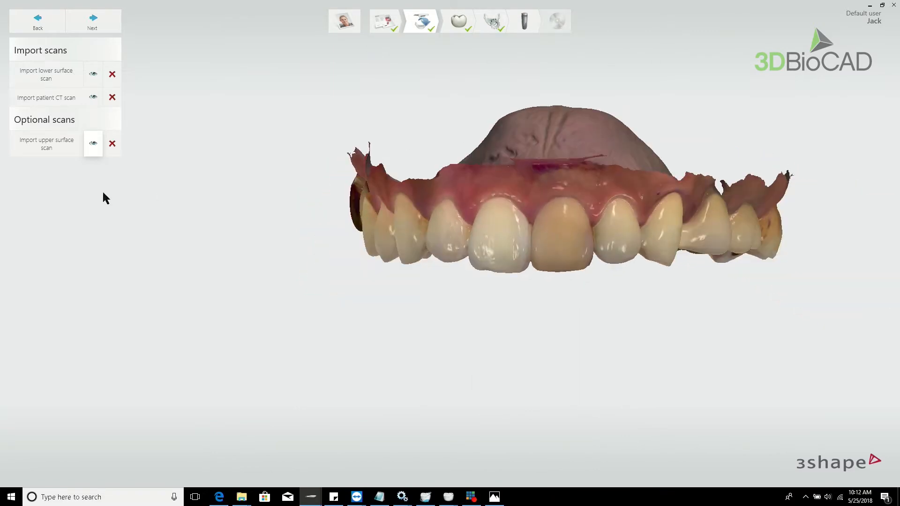
Display the patient CT scan in place of the surface scan and inspect both jaws from the front and the side
left_click(91, 98)
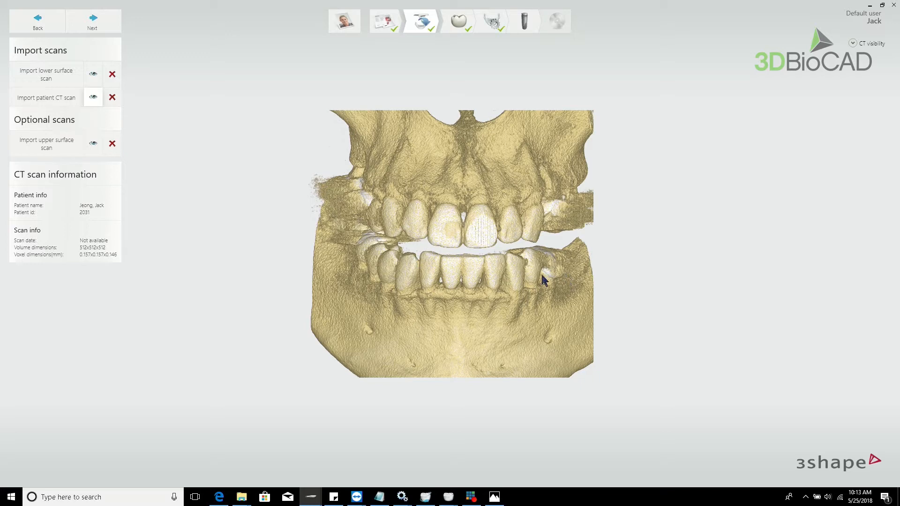
right_click_drag(525, 259, 497, 257)
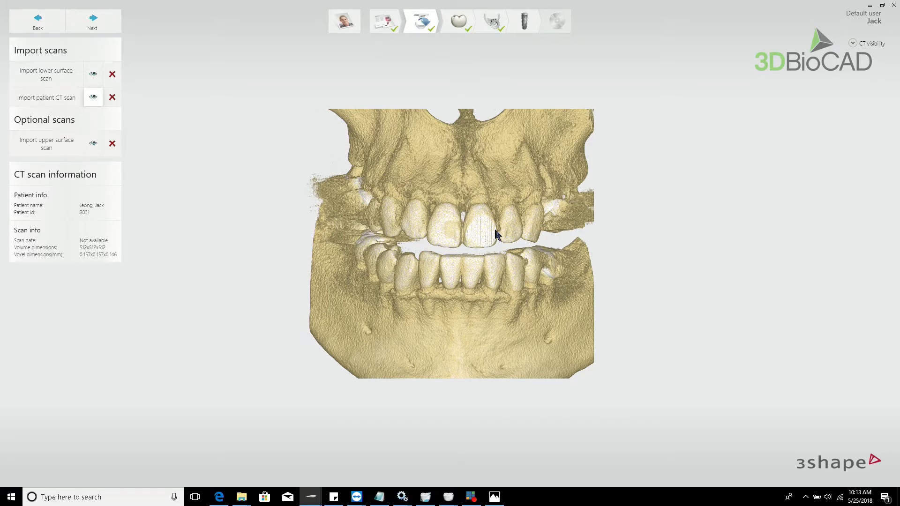
scroll(497, 234, "up", 2)
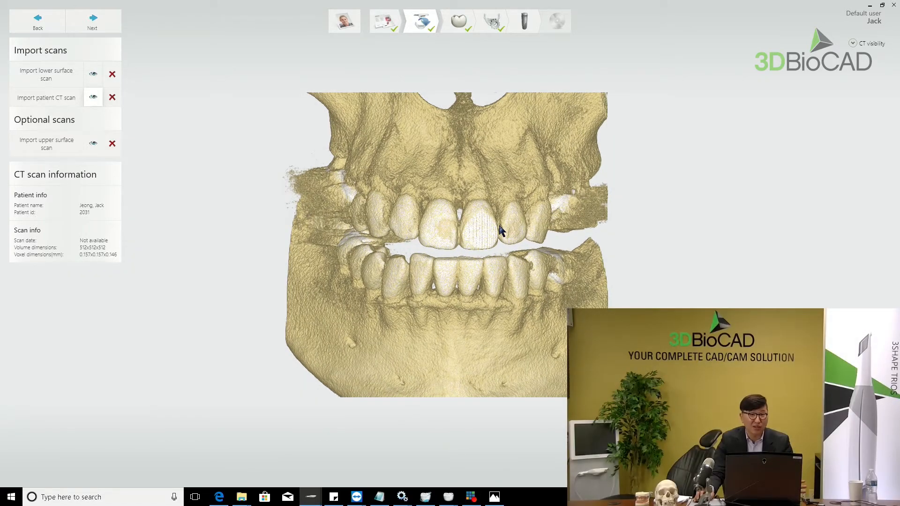
right_click_drag(500, 234, 500, 257)
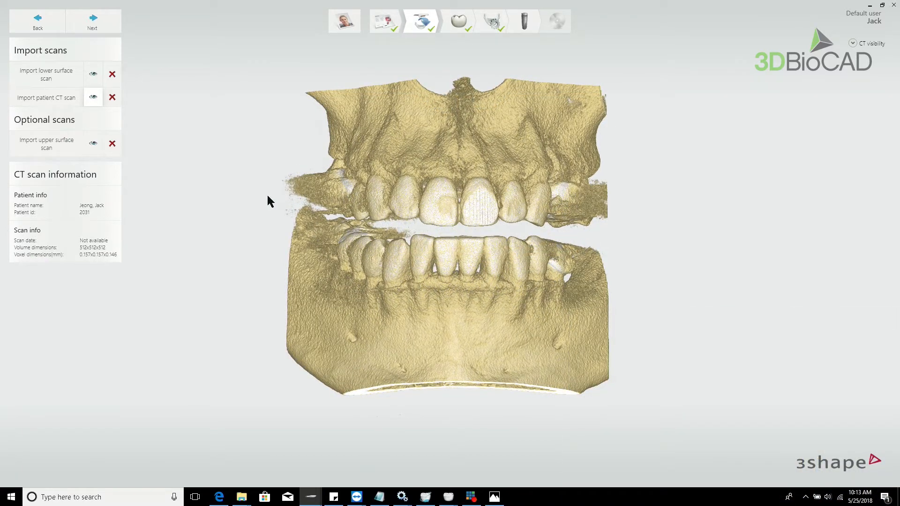
right_click_drag(183, 203, 283, 181)
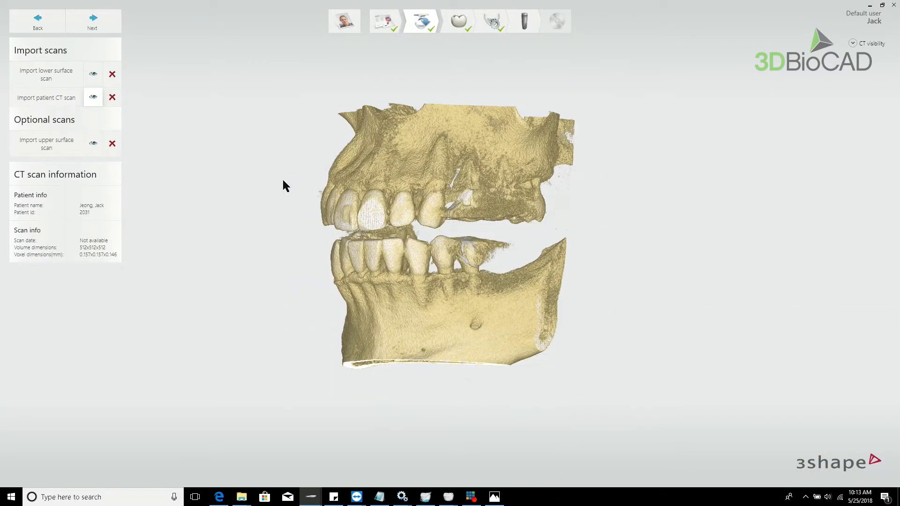
right_click_drag(341, 191, 384, 212)
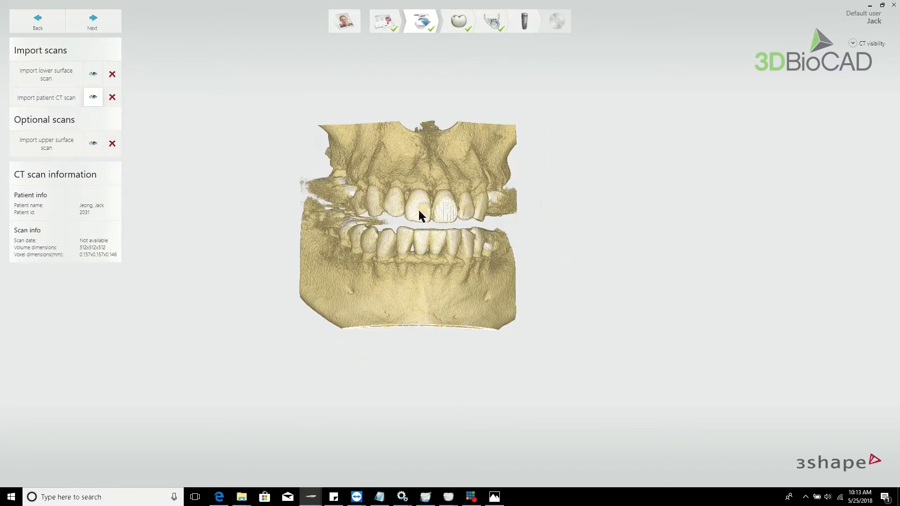
scroll(430, 213, "up", 2)
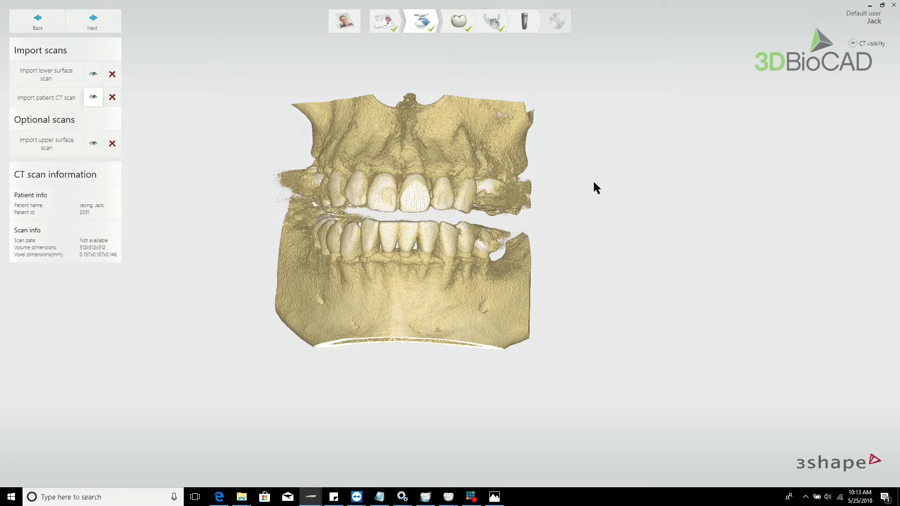
Switch to the open CBCT Flipped case, display its patient CT scan and examine the orientation of the jaws and teeth close up
left_click(311, 497)
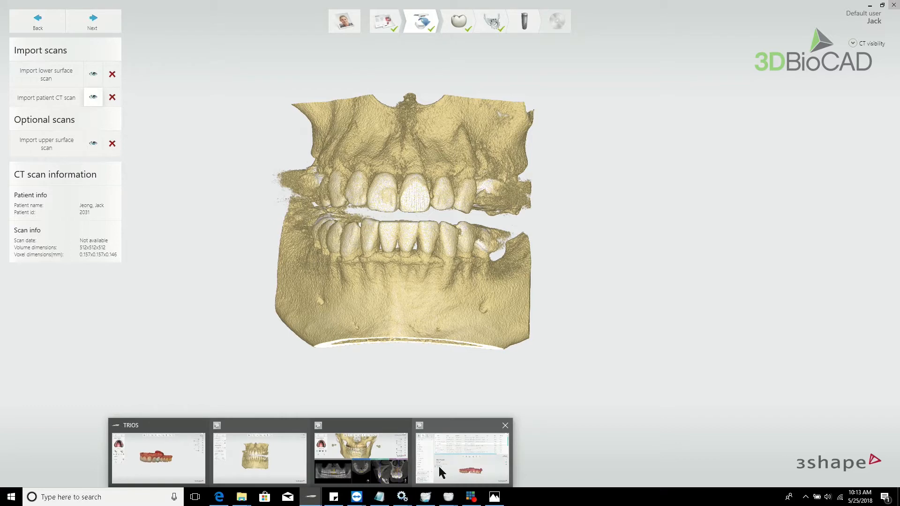
left_click(440, 463)
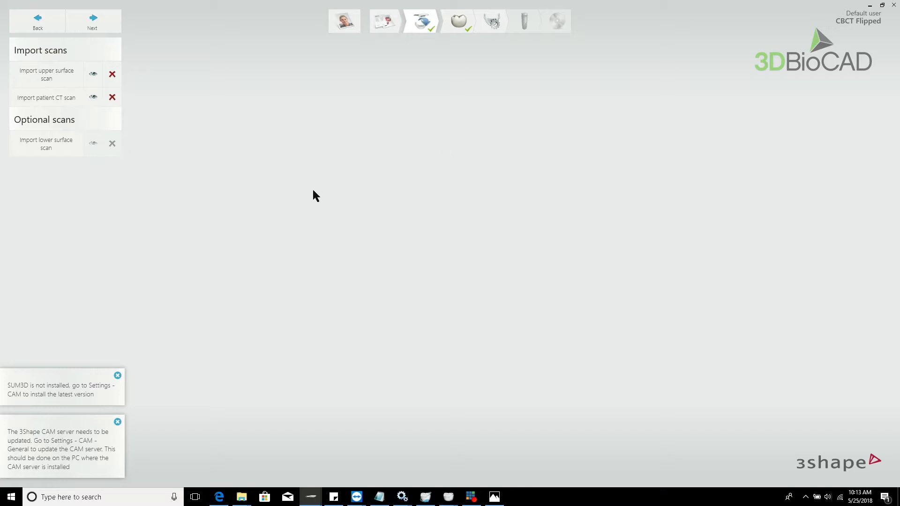
left_click(93, 97)
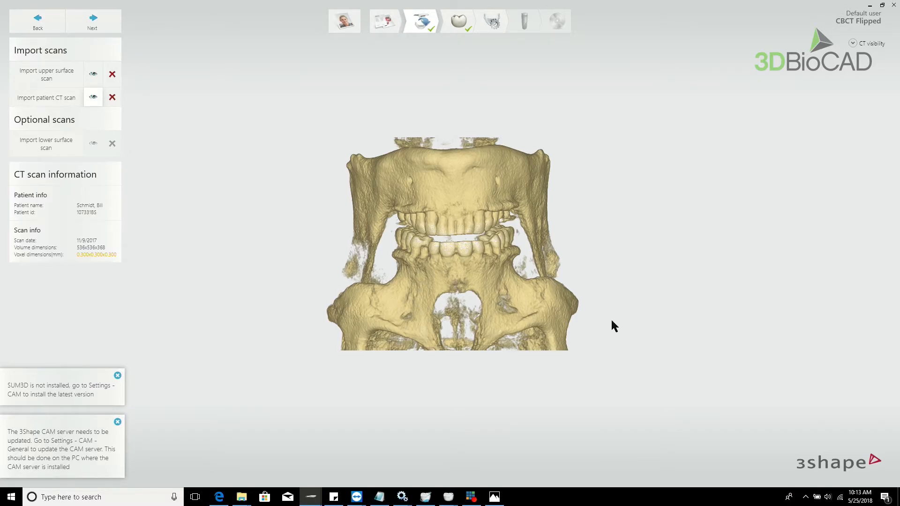
scroll(615, 305, "up", 2)
middle_click_drag(545, 300, 563, 358)
middle_click_drag(560, 323, 560, 319)
right_click_drag(563, 324, 502, 264)
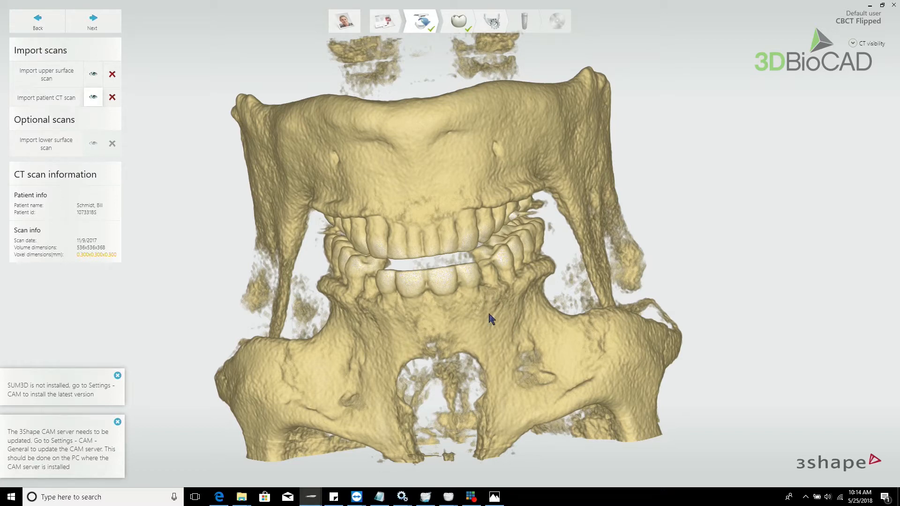
scroll(473, 270, "down", 2)
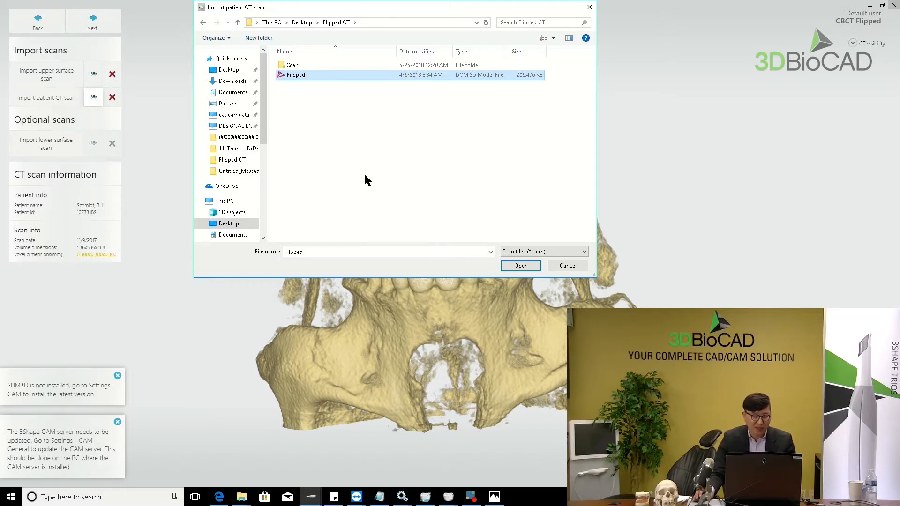
Re-import the patient CT scan from the DCM file in the Flipped CT folder, and inspect the skull and the upper surface scan
key("Return")
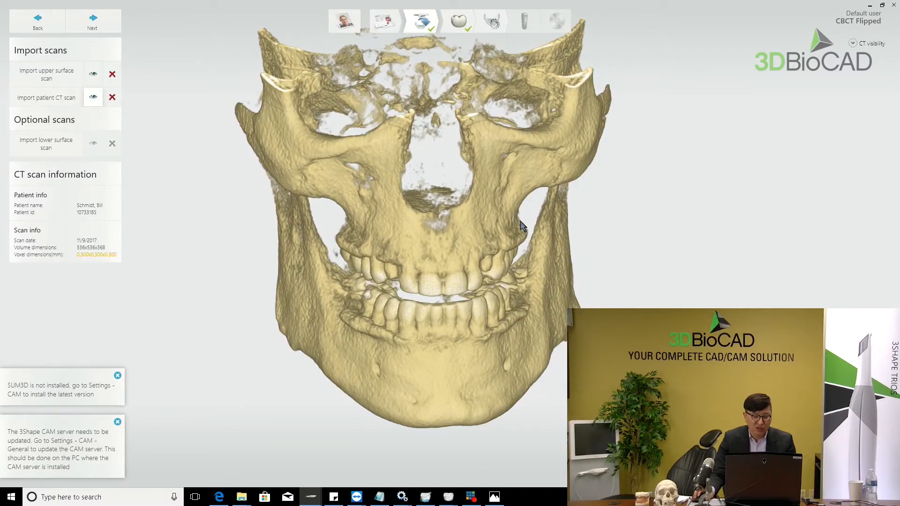
right_click_drag(426, 243, 414, 262)
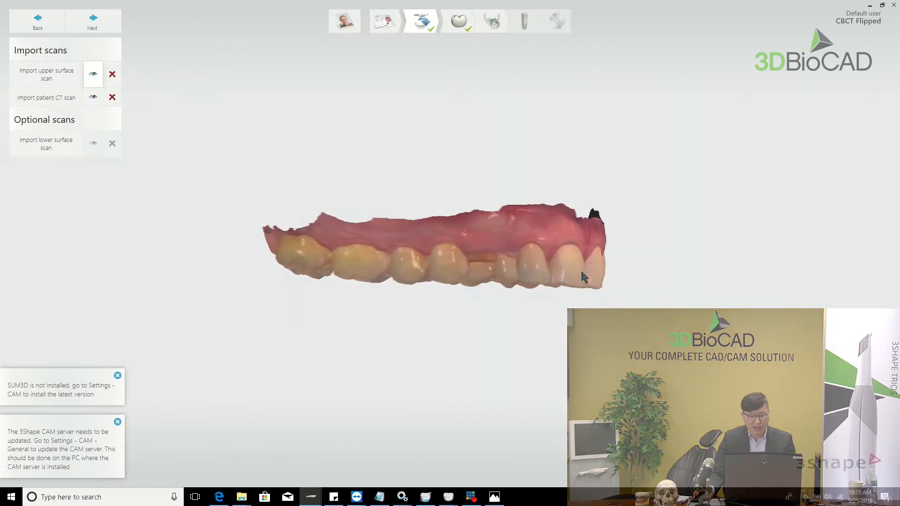
right_click_drag(520, 276, 439, 218)
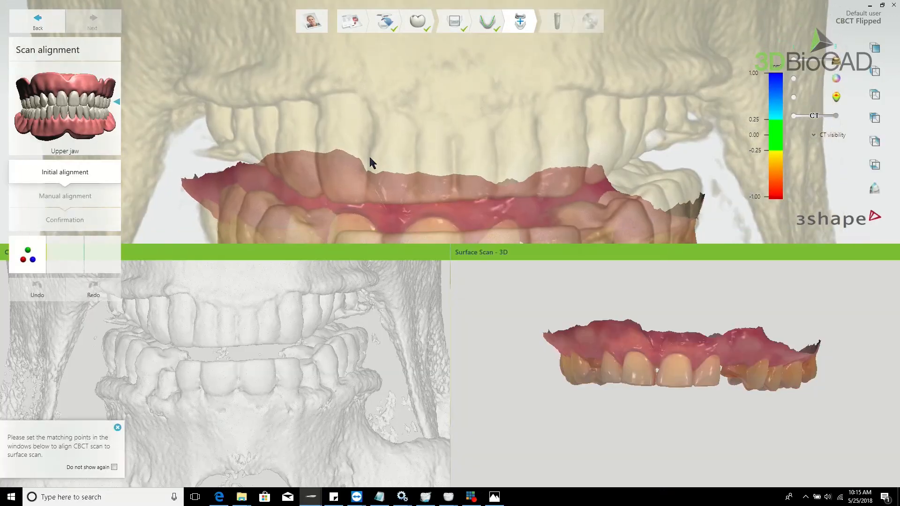
Place the first pair of matching alignment points on the patient's upper right first molar in the CT and surface scans
scroll(370, 162, "down", 2)
middle_click_drag(370, 162, 375, 140)
right_click_drag(191, 324, 288, 392)
right_click_drag(595, 343, 623, 341)
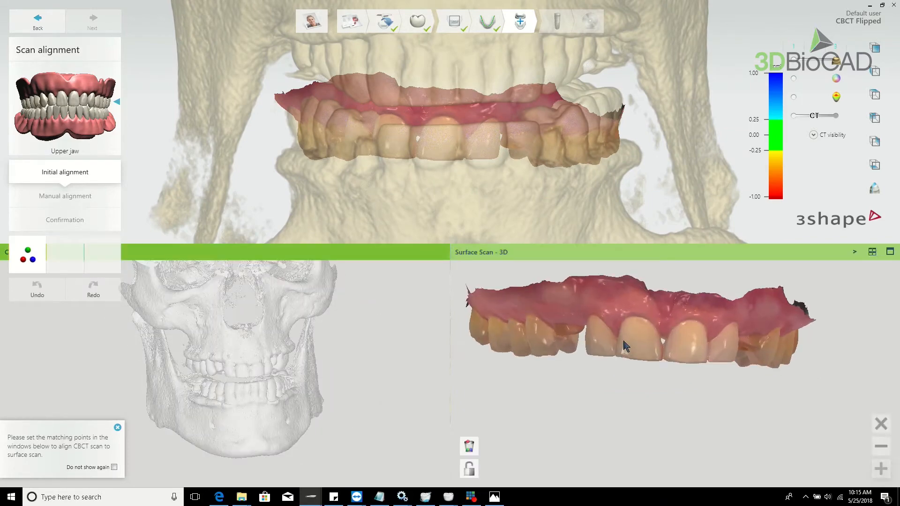
scroll(626, 346, "up", 1)
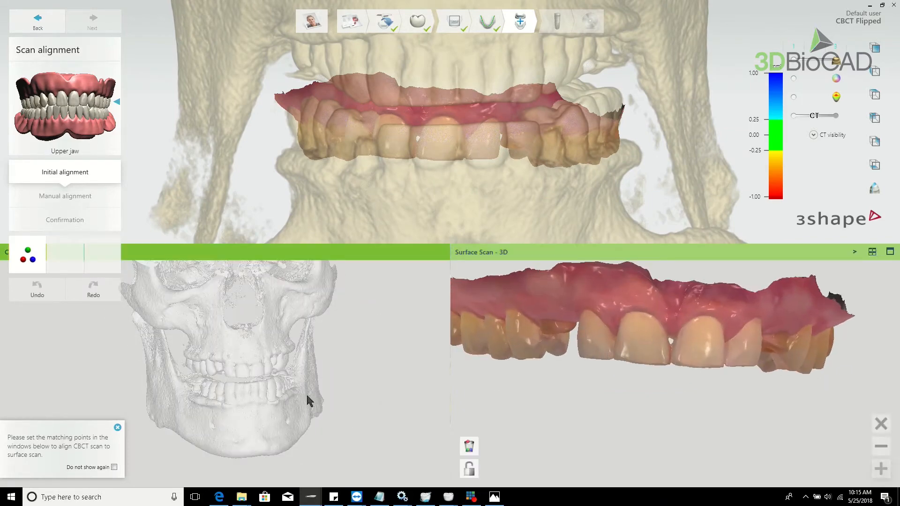
scroll(202, 386, "up", 2)
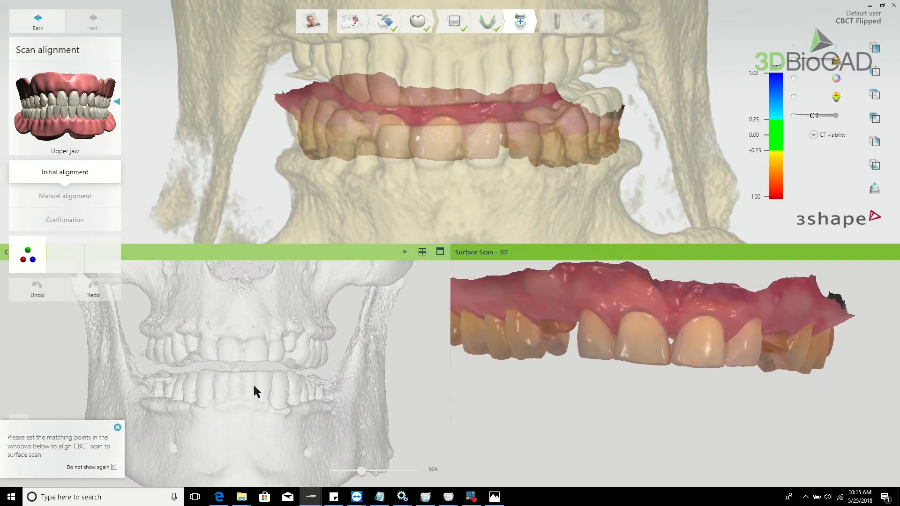
scroll(254, 361, "up", 3)
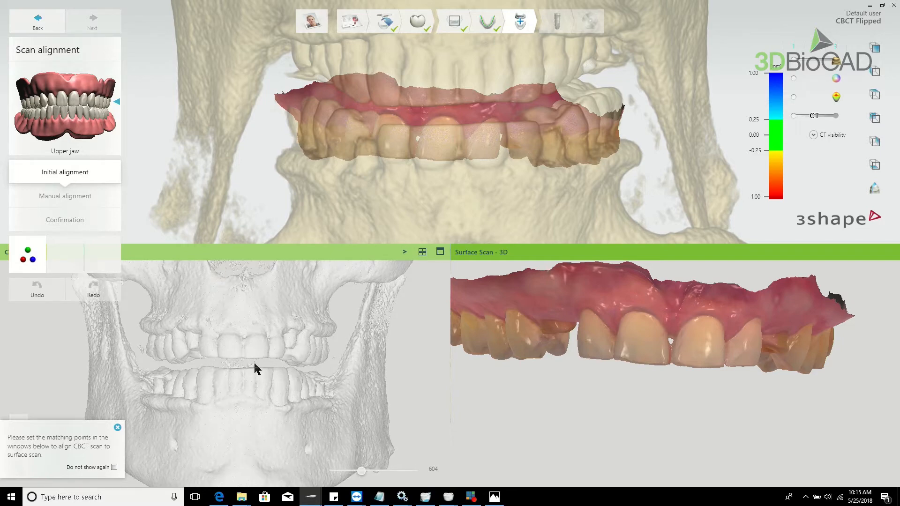
right_click_drag(276, 344, 275, 353)
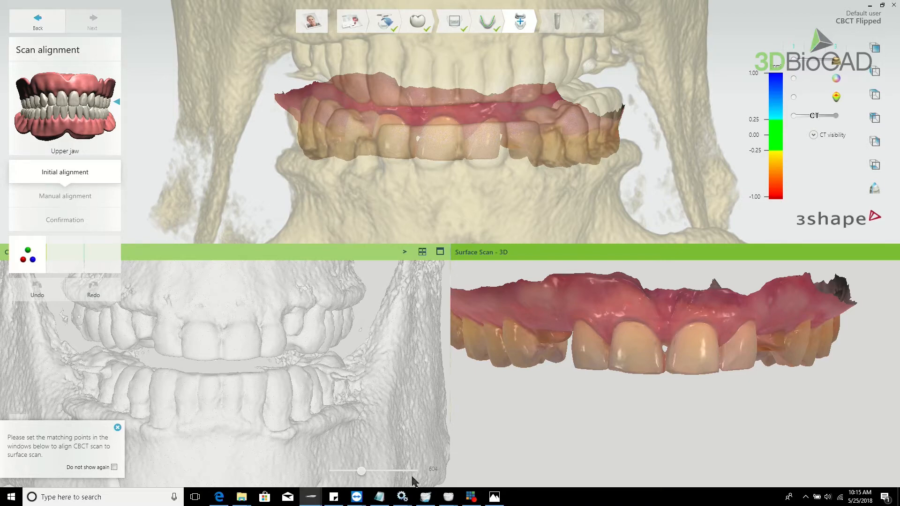
mouse_move(501, 346)
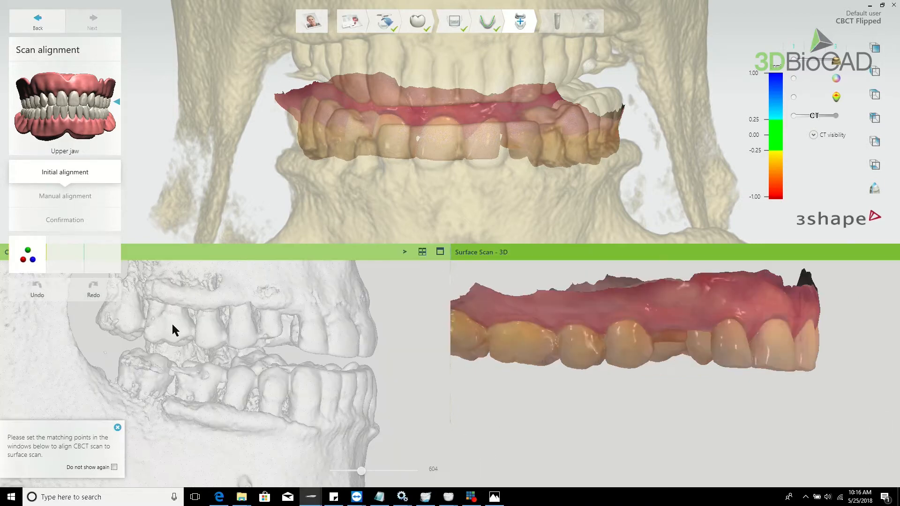
left_click(173, 327)
mouse_move(498, 360)
left_click(499, 362)
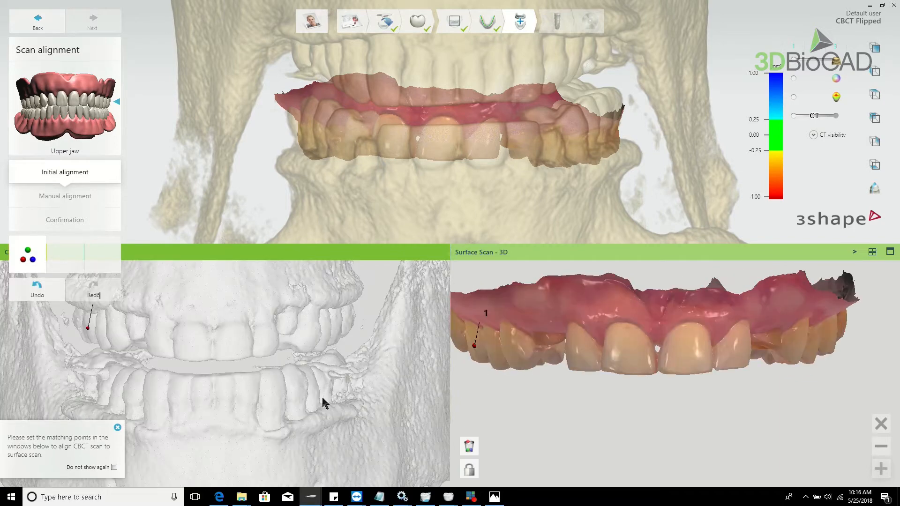
Place matching point pairs 2 and 3 on the upper left central incisor and upper left first molar in both scans
right_click_drag(769, 392, 399, 348)
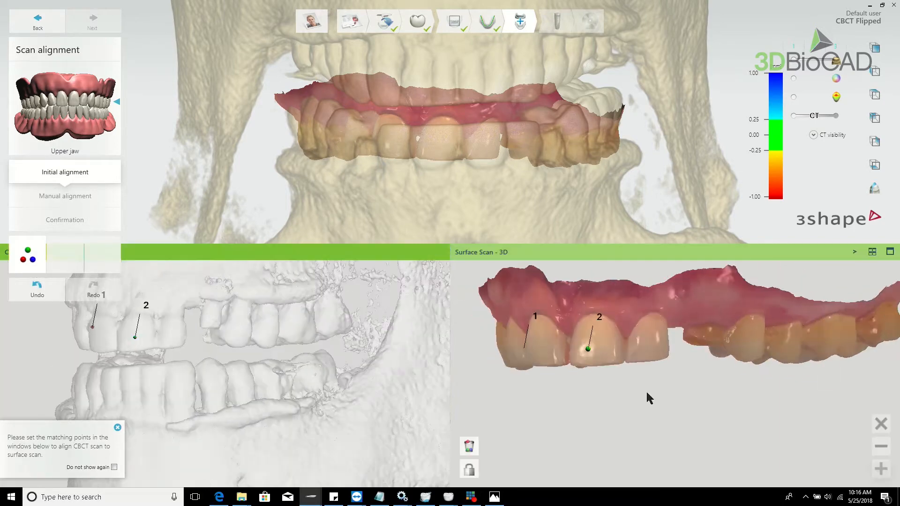
left_click(231, 326)
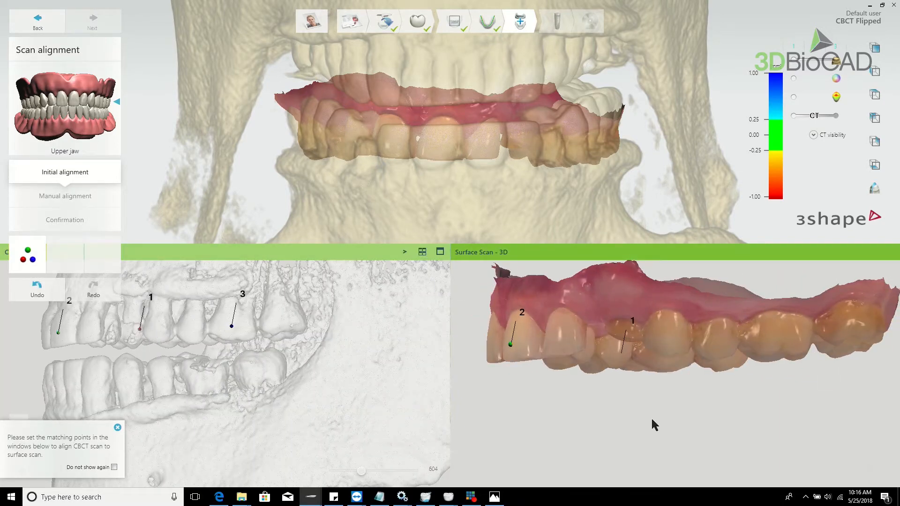
left_click(772, 336)
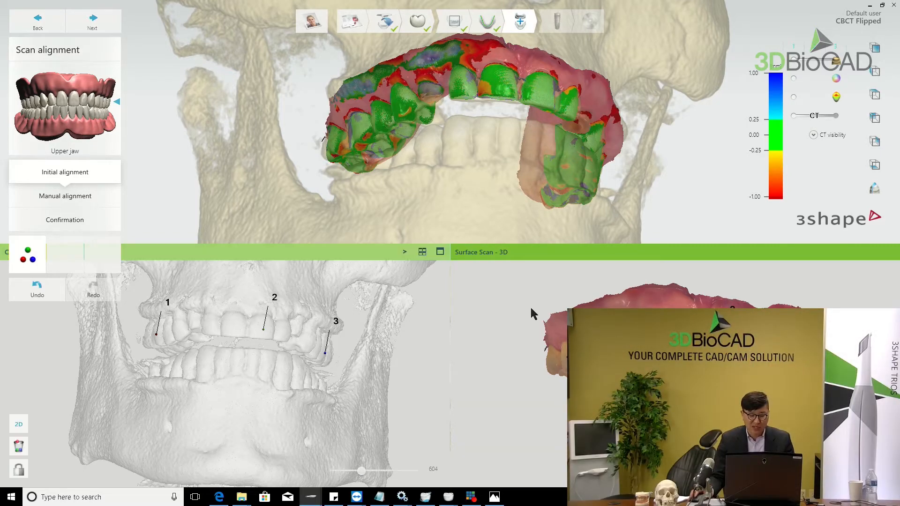
Compare the molars around matching point 1 in the CT and surface scans close up
key("Down")
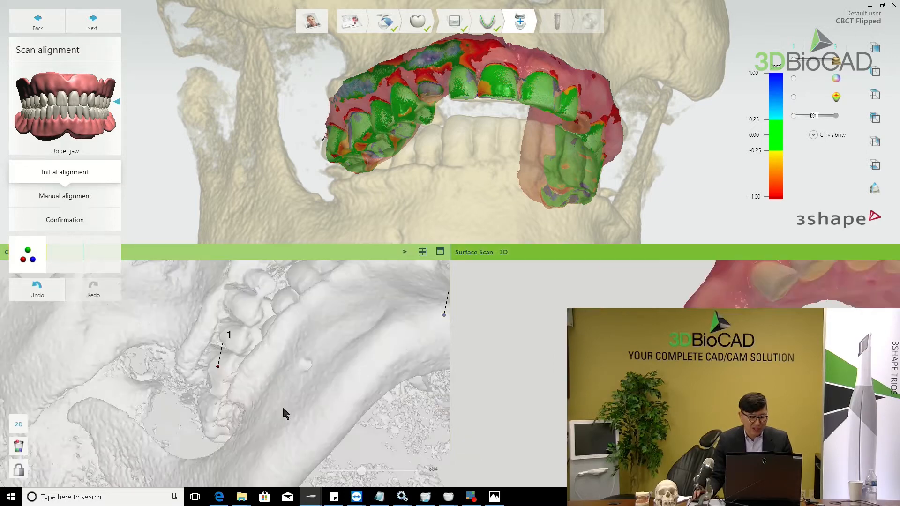
mouse_move(282, 407)
right_mouse_down()
mouse_move(306, 407)
mouse_move(288, 418)
mouse_move(272, 381)
right_mouse_up()
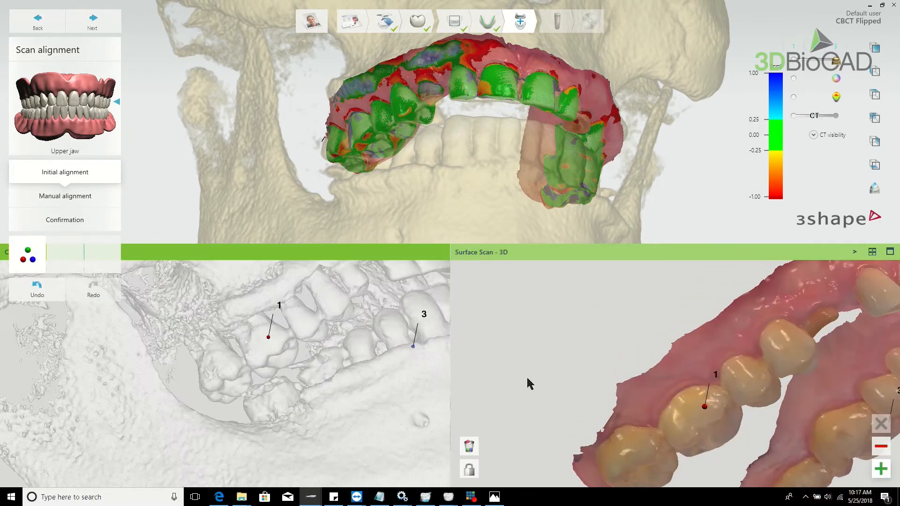
right_click_drag(257, 366, 225, 378)
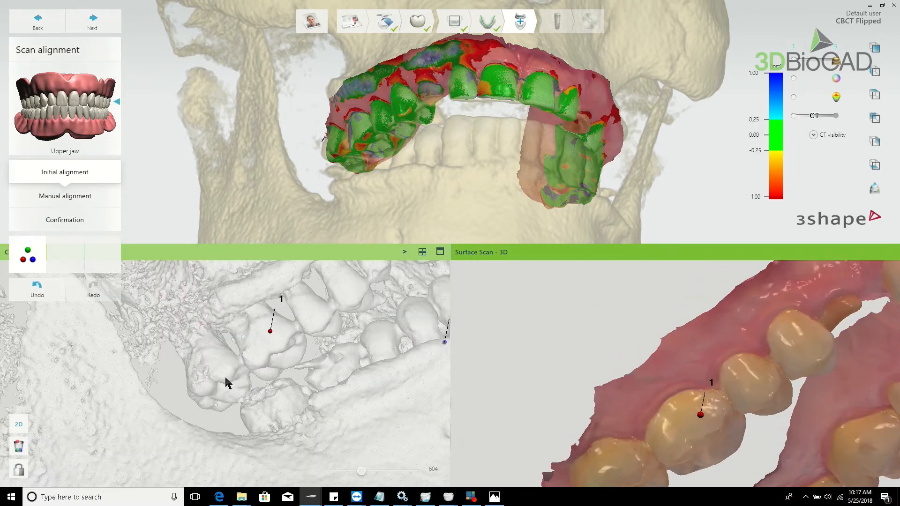
scroll(206, 361, "up", 2)
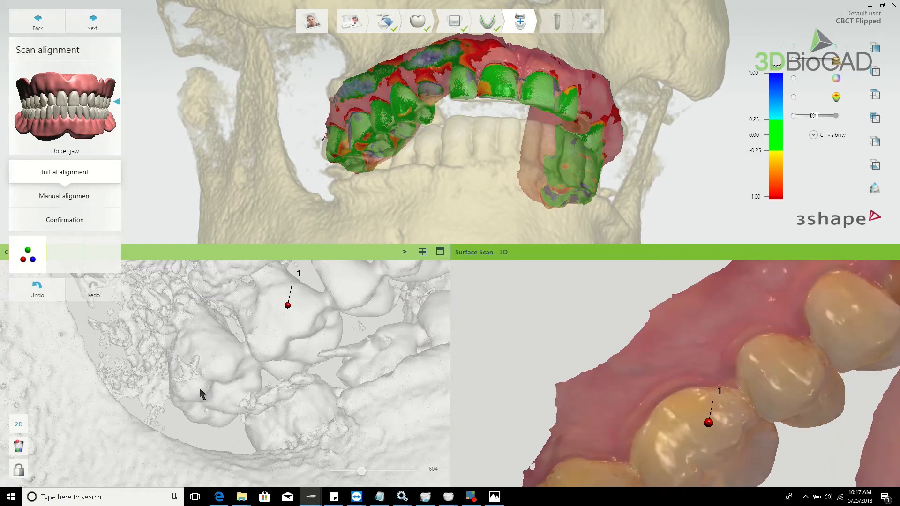
middle_click_drag(200, 388, 219, 337)
right_click_drag(210, 359, 299, 377)
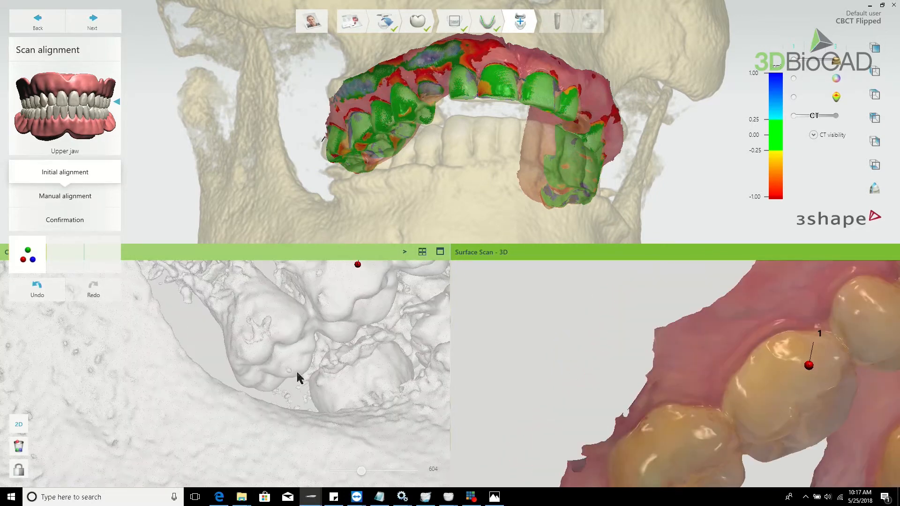
Show the surface scan without its color texture and examine the biting surfaces of the rearmost molars on both sides
right_click_drag(650, 428, 544, 450)
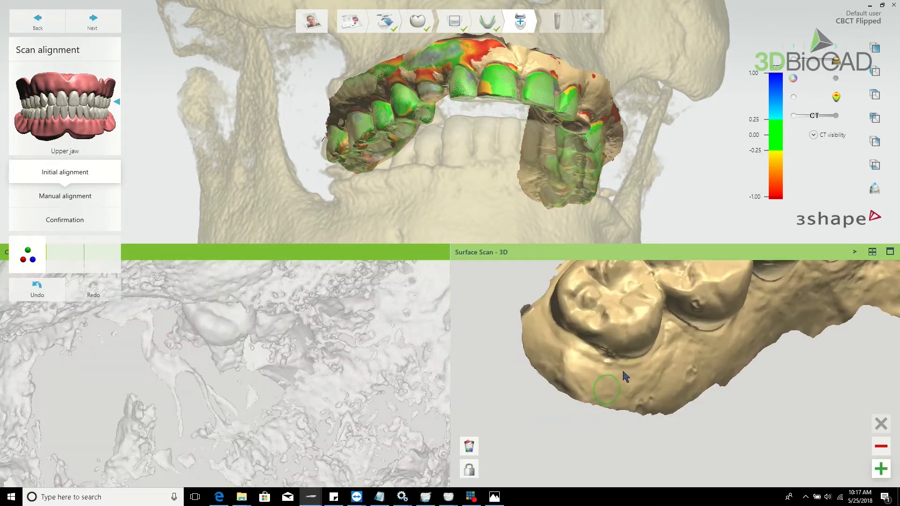
mouse_move(628, 358)
right_mouse_down()
mouse_move(600, 385)
mouse_move(538, 352)
right_mouse_up()
left_click(536, 350)
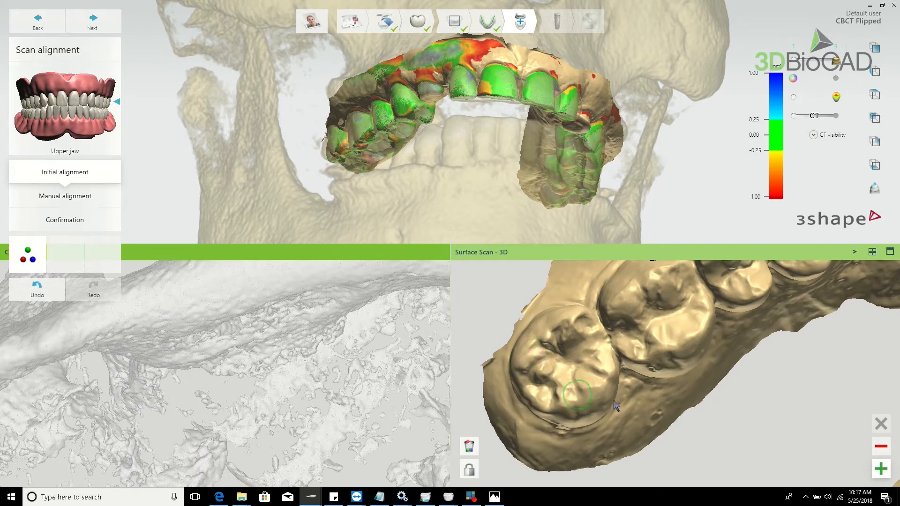
left_click(563, 411)
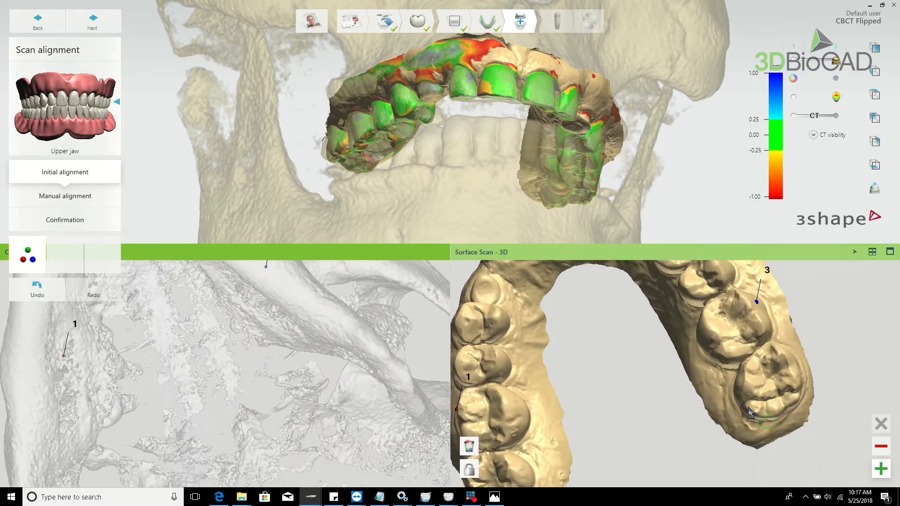
scroll(742, 387, "up", 3)
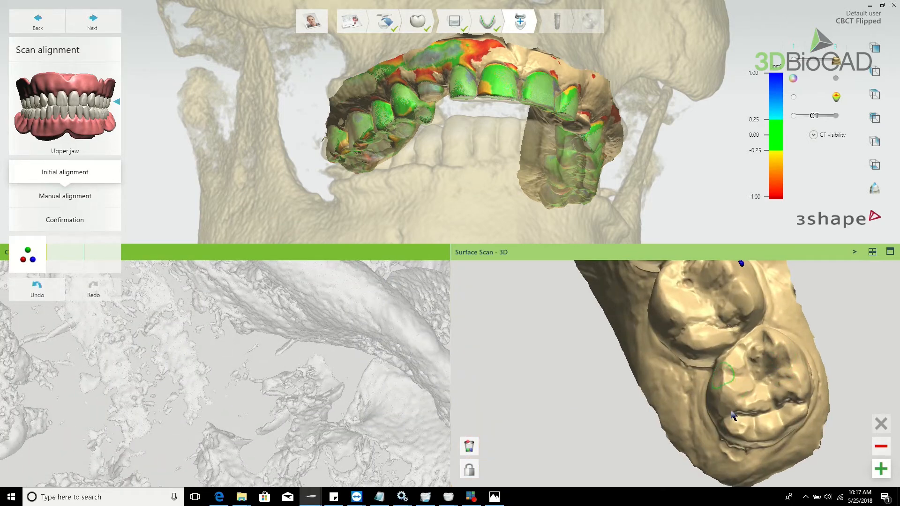
Examine the rearmost upper left molar close up and the biting surfaces of the whole arch on the surface scan
middle_click_drag(730, 410, 729, 382)
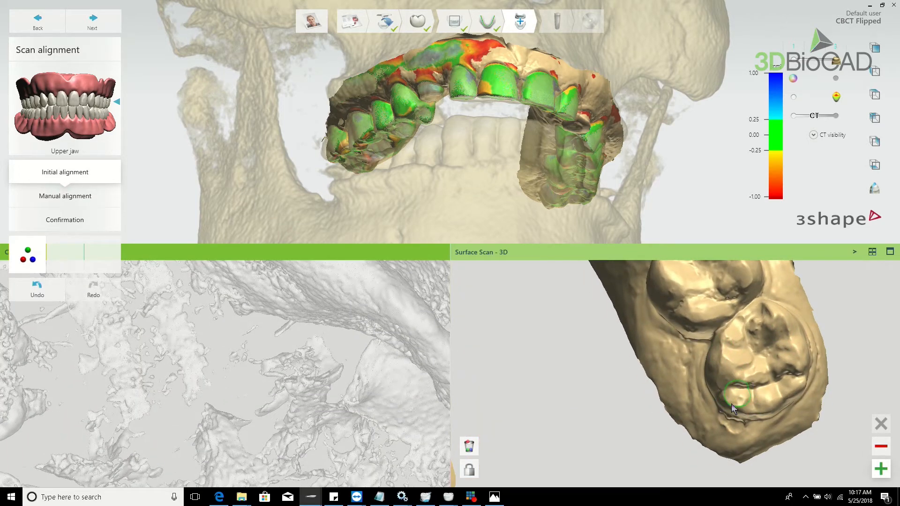
scroll(731, 403, "down", 4)
middle_click_drag(688, 372, 703, 363)
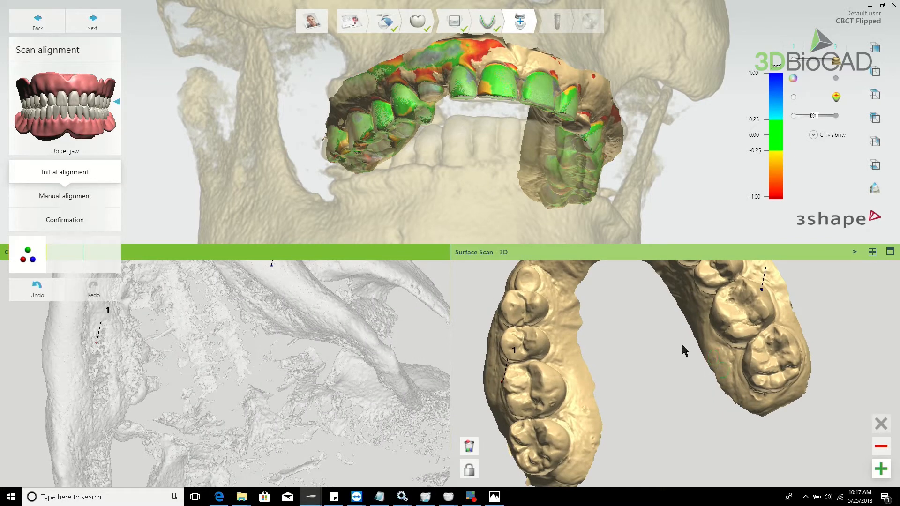
scroll(515, 137, "down", 4)
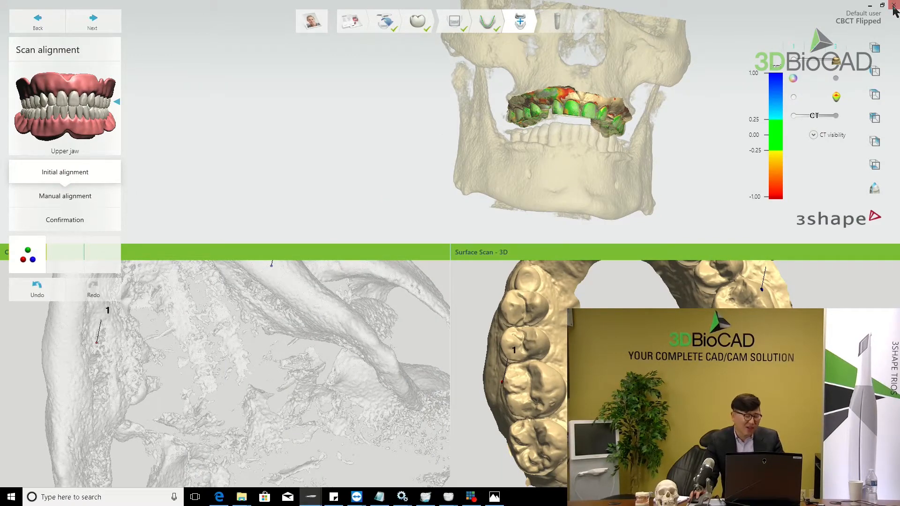
Return to the Import scans stage and start importing a patient CT scan
left_click(893, 5)
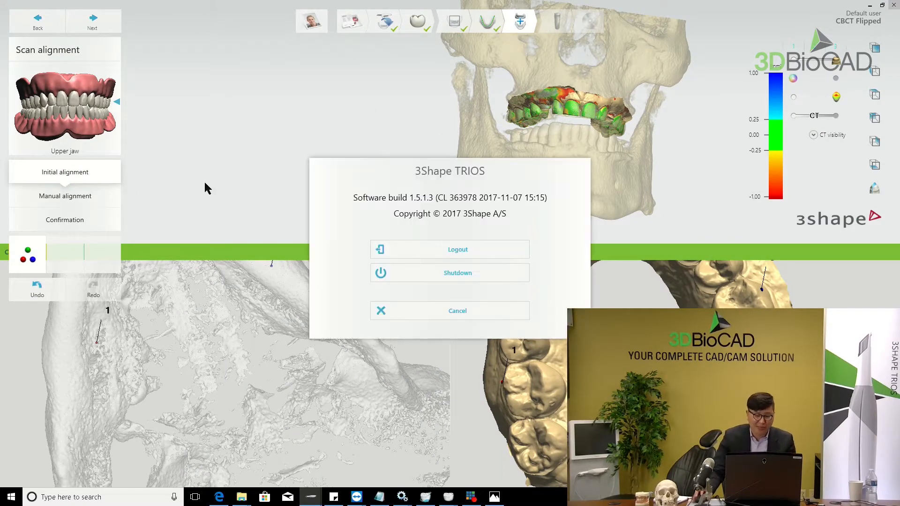
key("Escape")
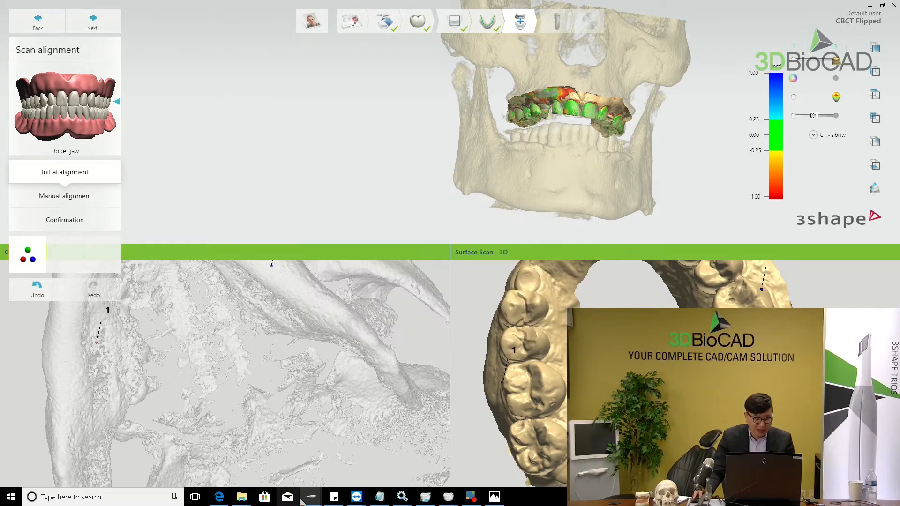
mouse_move(305, 500)
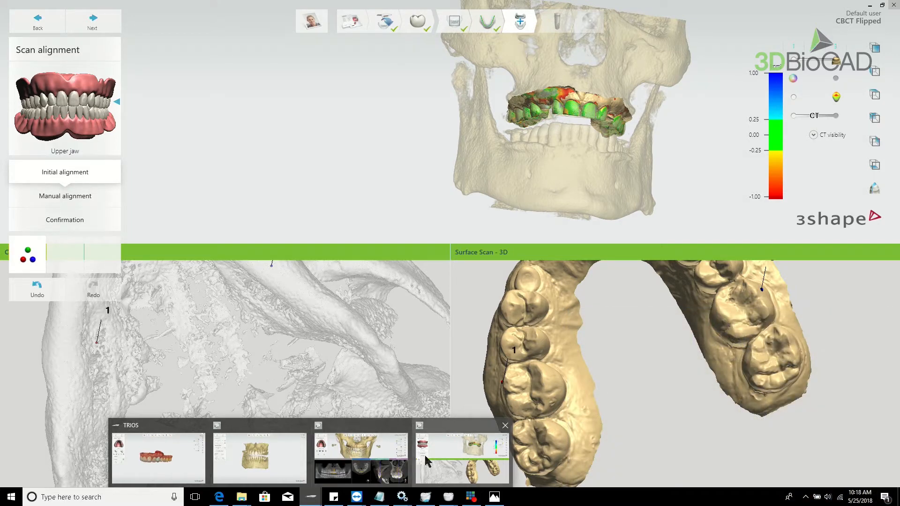
left_click(386, 29)
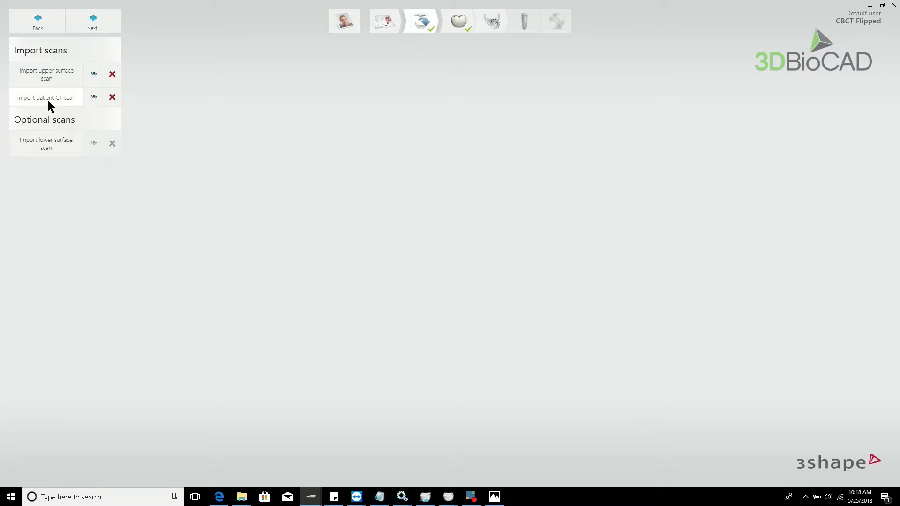
left_click(19, 98)
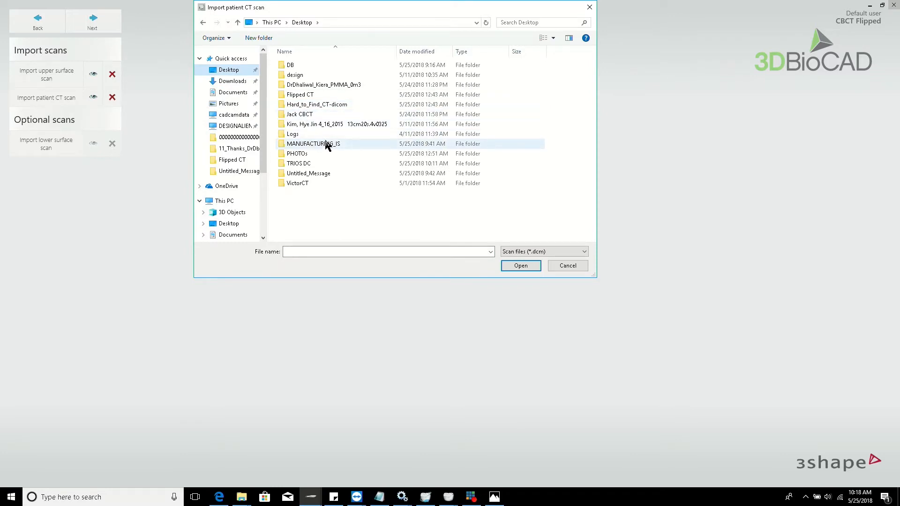
Browse to the patient's numbered folder inside Desktop > Hard_to_Find_CT-dicom > Start- > DICOMRM > 20180404
left_click(322, 106)
double_click(321, 107)
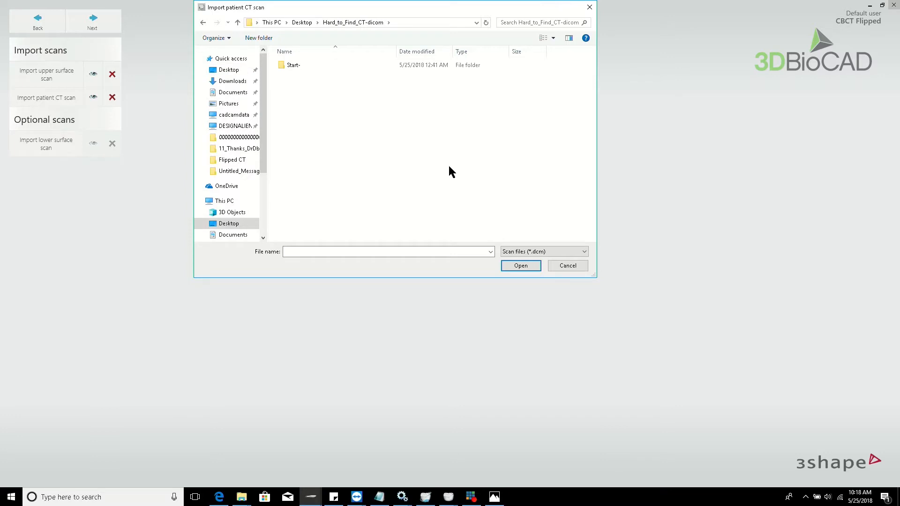
double_click(303, 67)
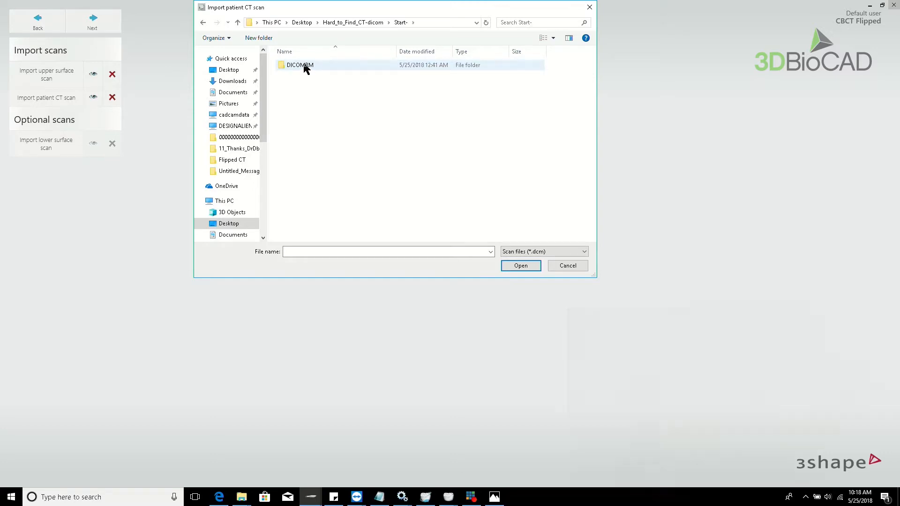
double_click(300, 65)
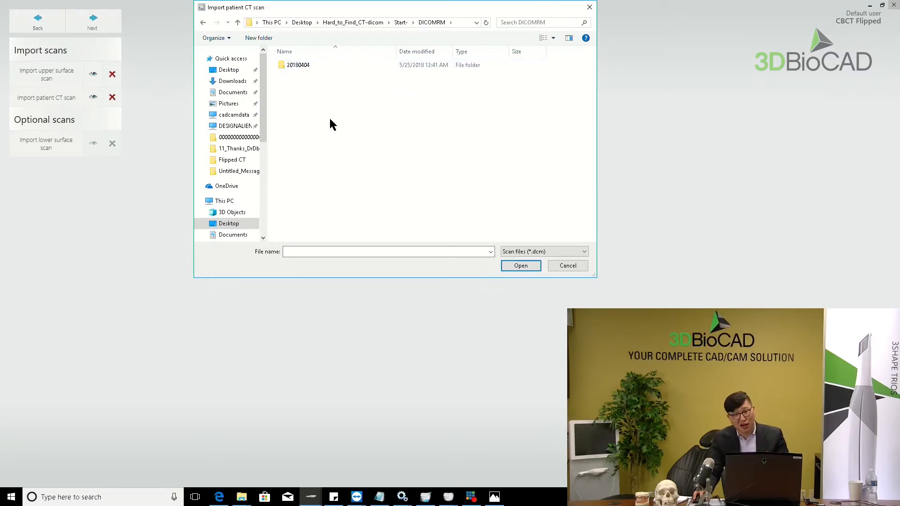
double_click(298, 64)
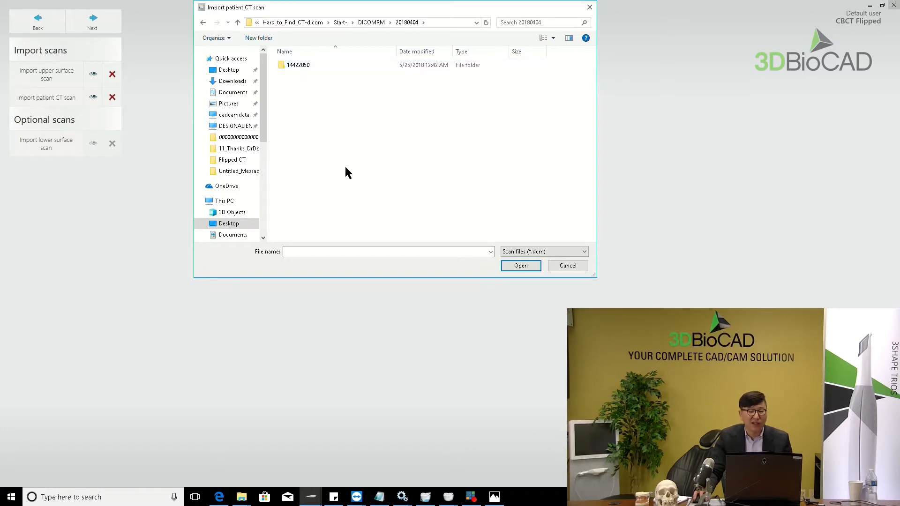
double_click(312, 65)
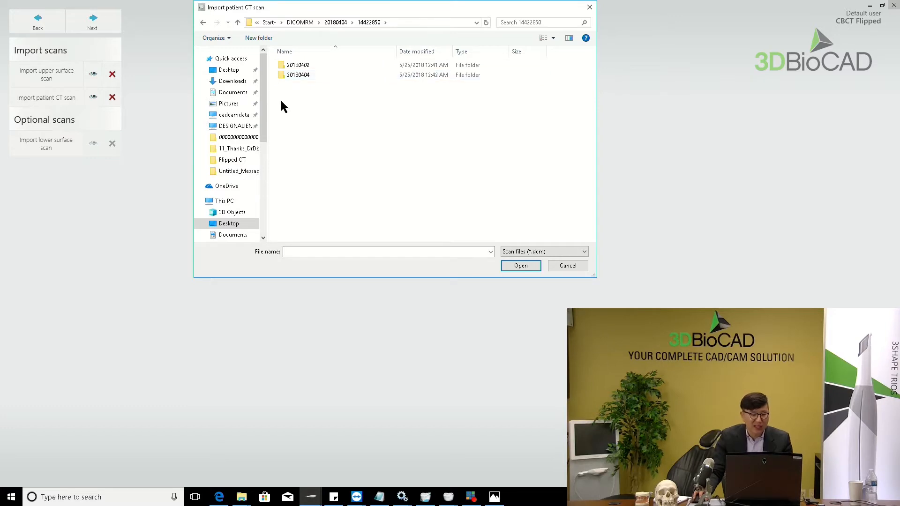
Look for scan files in the subfolder 20180404 > 143841 > RAWEXAM1 and return to the patient's numbered folder
double_click(304, 75)
double_click(305, 66)
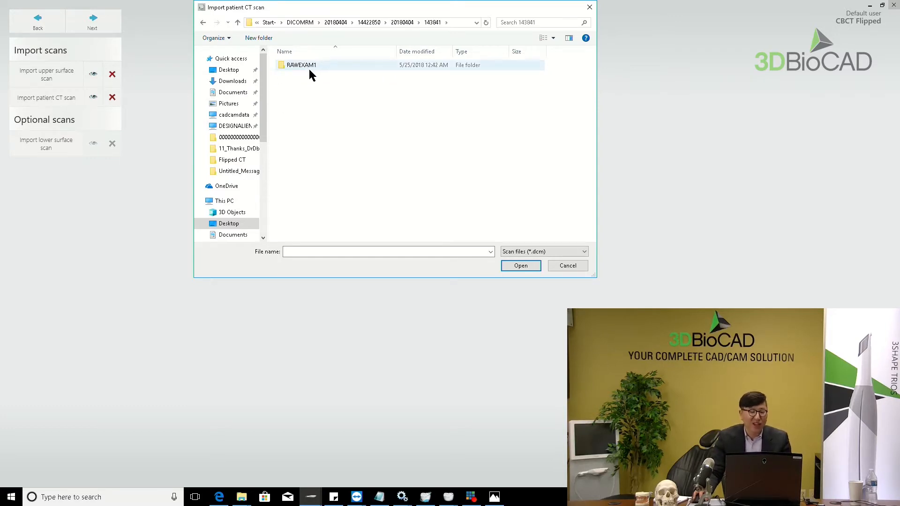
double_click(309, 67)
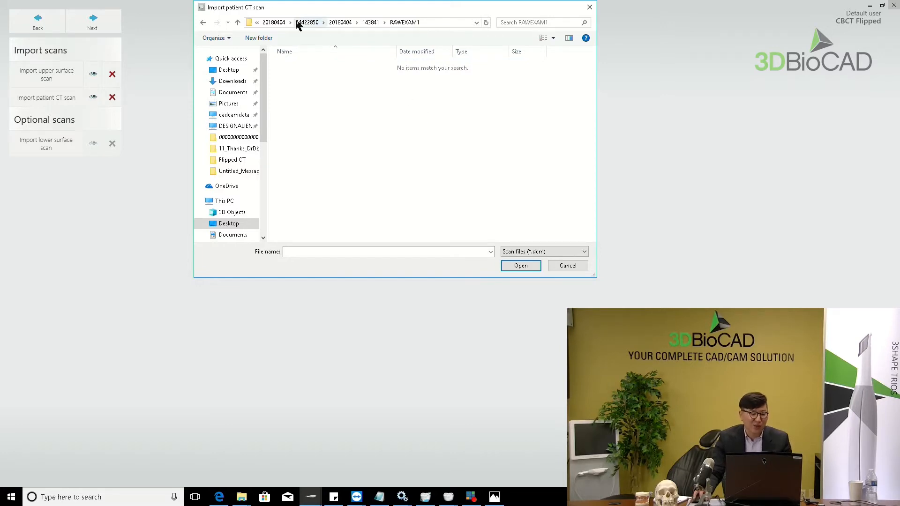
double_click(203, 23)
left_click(203, 23)
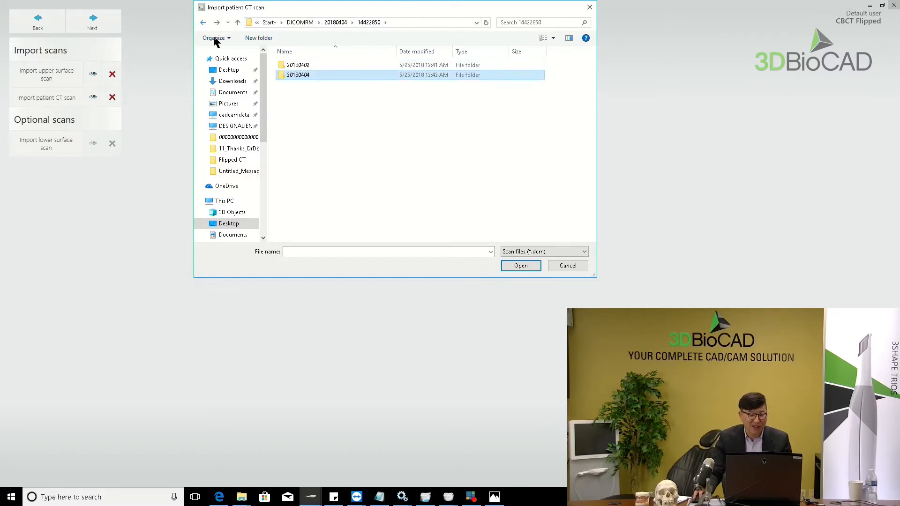
Open the subfolder 20180402 > 135245 and check its COMP, CT3 and PX2 folders for scan files
double_click(308, 67)
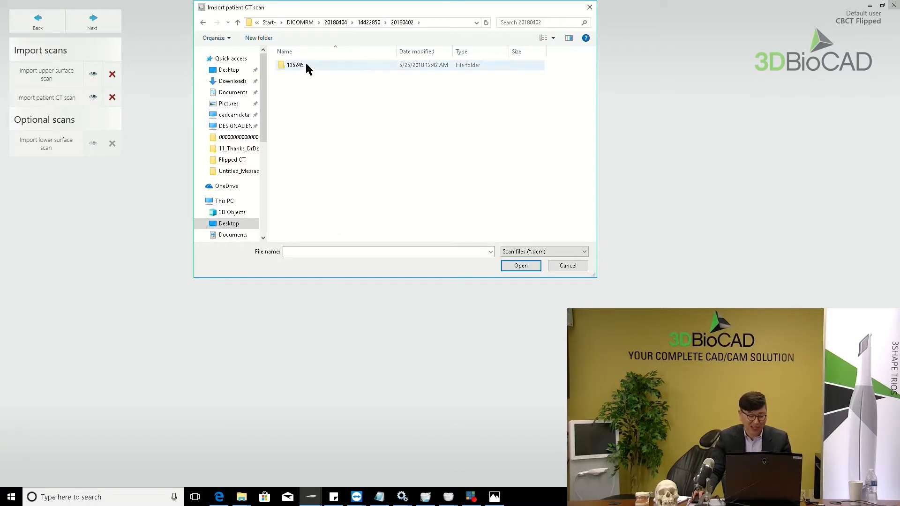
double_click(306, 64)
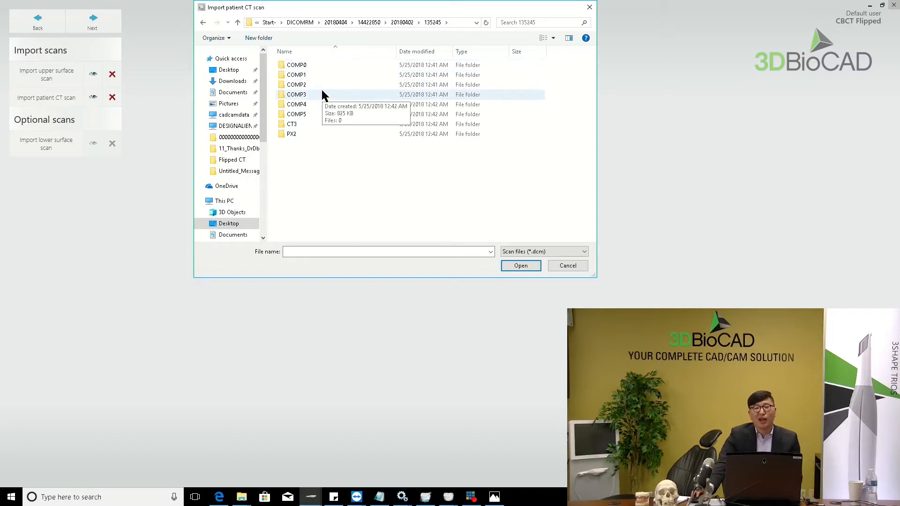
double_click(308, 66)
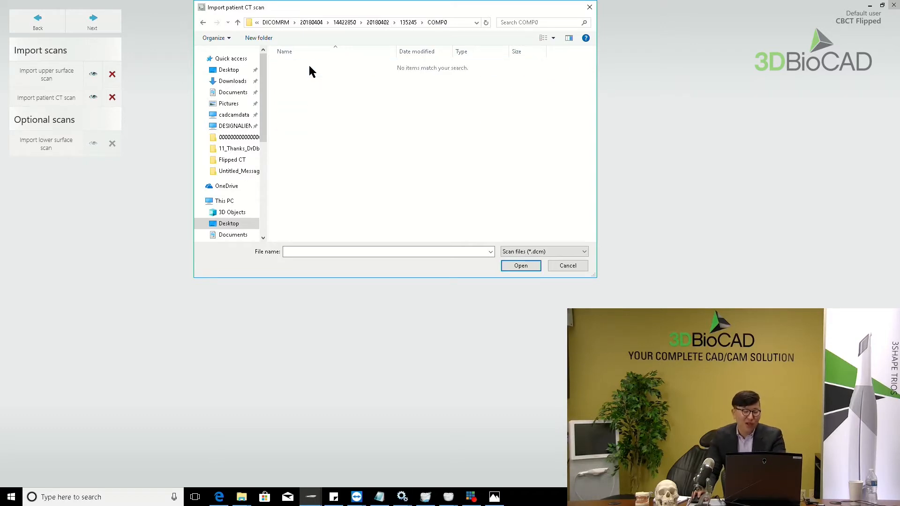
key("BackSpace")
double_click(304, 88)
key("BackSpace")
double_click(303, 109)
key("BackSpace")
double_click(301, 115)
key("BackSpace")
double_click(298, 120)
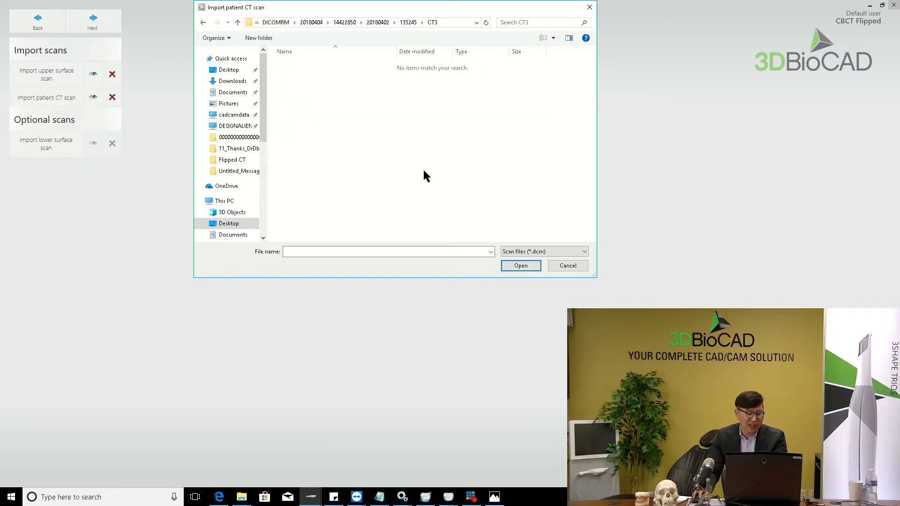
key("BackSpace")
key("Down")
key("Return")
key("BackSpace")
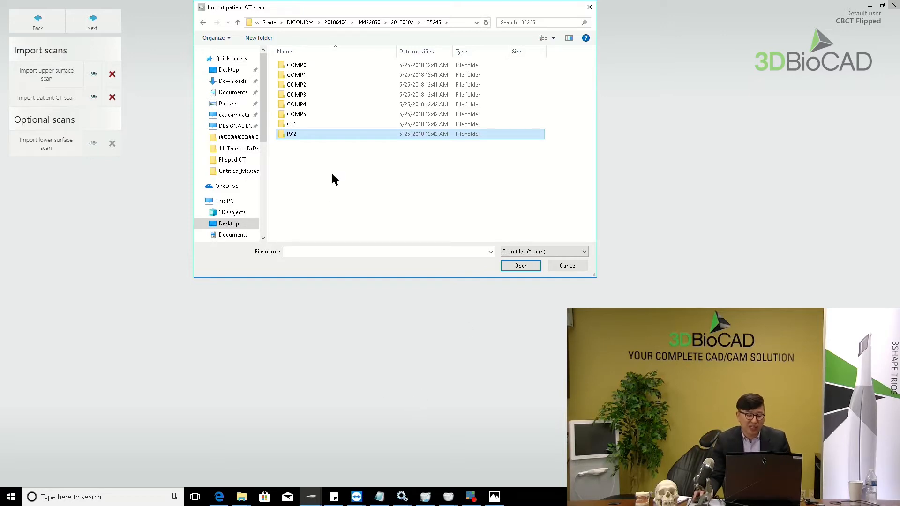
Show all file types (*.*) and browse again from Hard_to_Find_CT-dicom down to 20180402 > 135245 > CT3
left_click(546, 253)
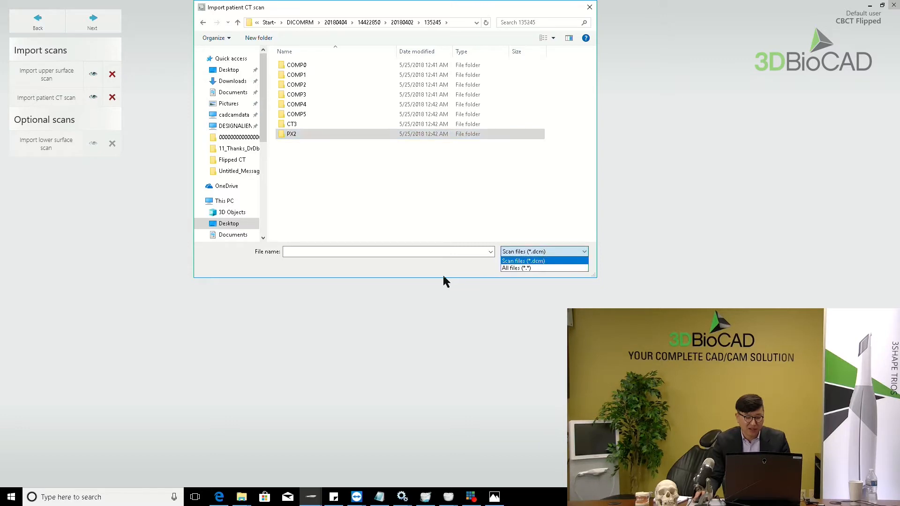
left_click(520, 269)
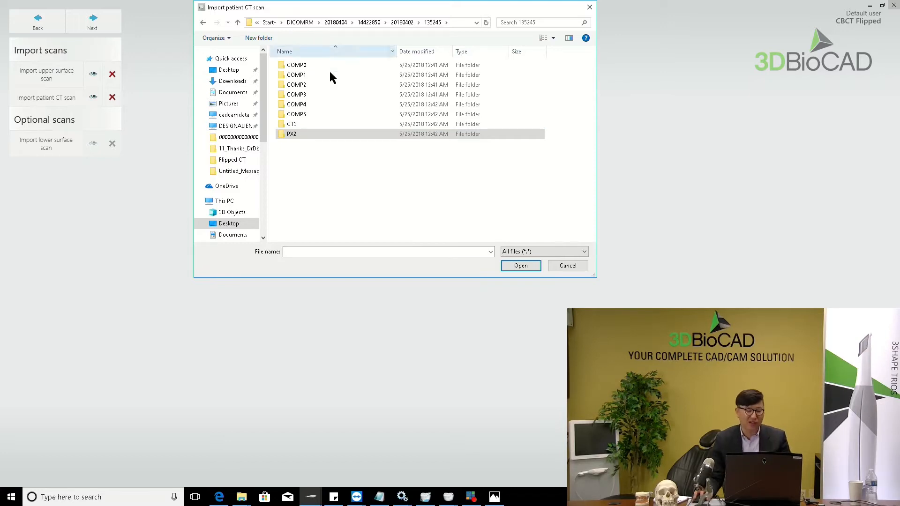
left_click(269, 23)
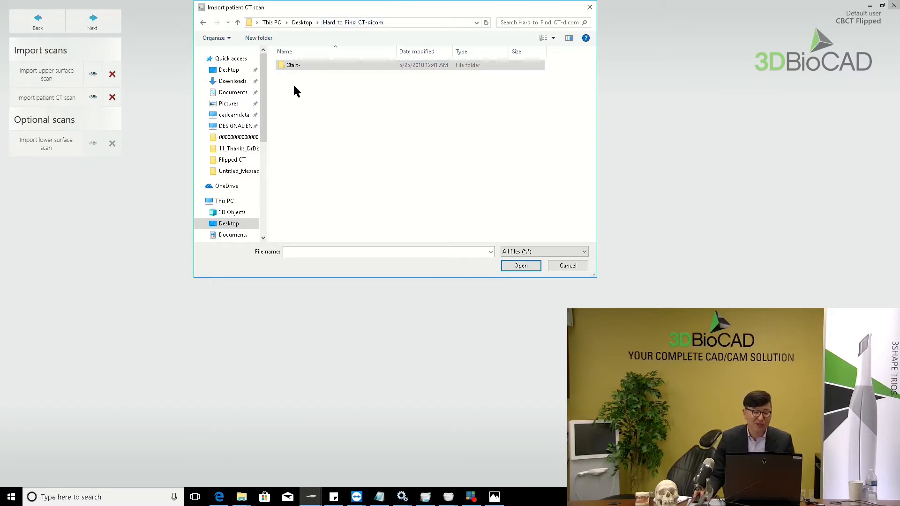
double_click(314, 67)
double_click(314, 65)
double_click(314, 66)
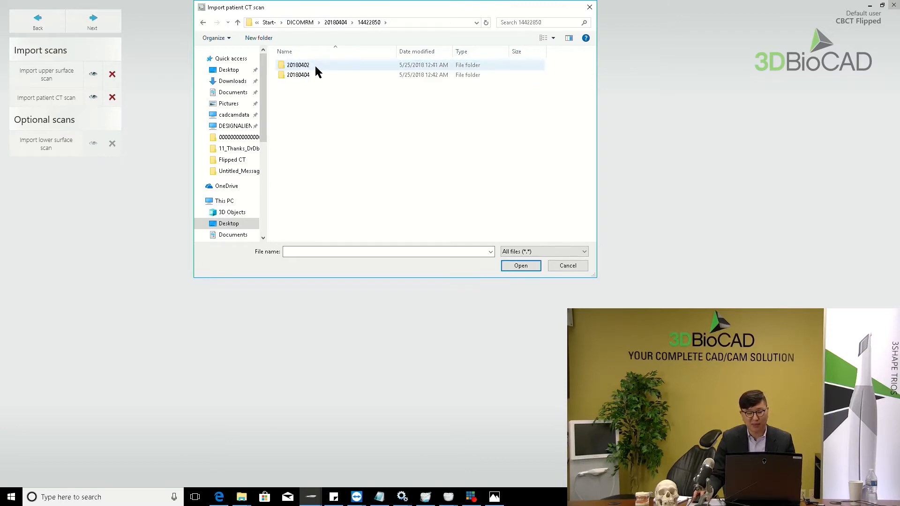
double_click(314, 64)
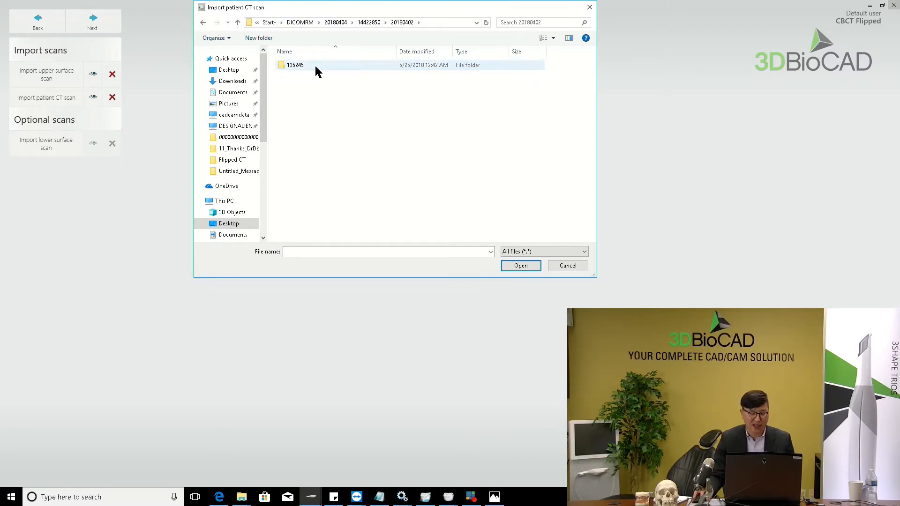
double_click(314, 64)
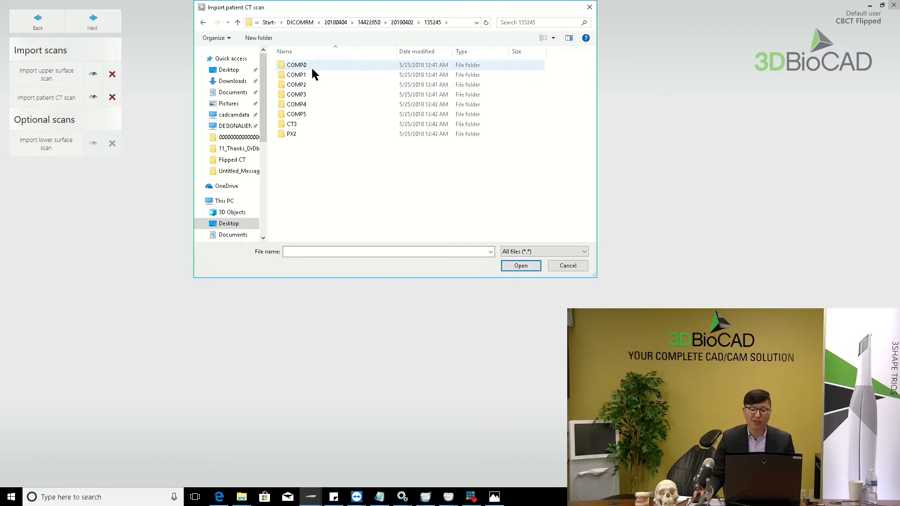
double_click(305, 125)
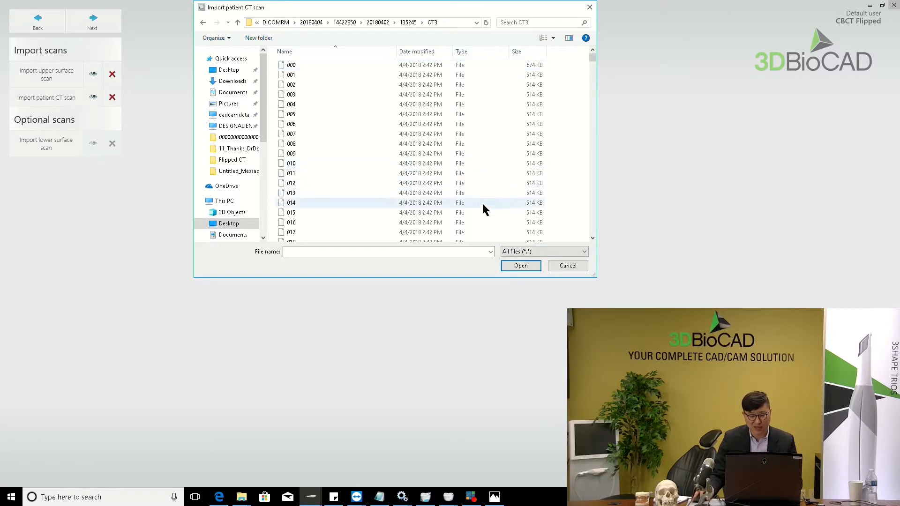
Compare the CT3 folder's contents with the Scan files (*.dcm) filter and with the All files (*.*) filter
left_click(529, 253)
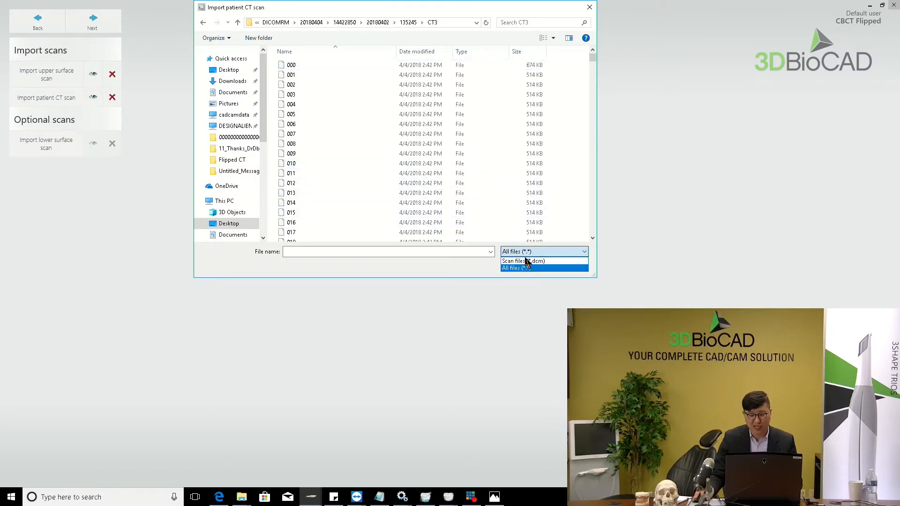
left_click(522, 260)
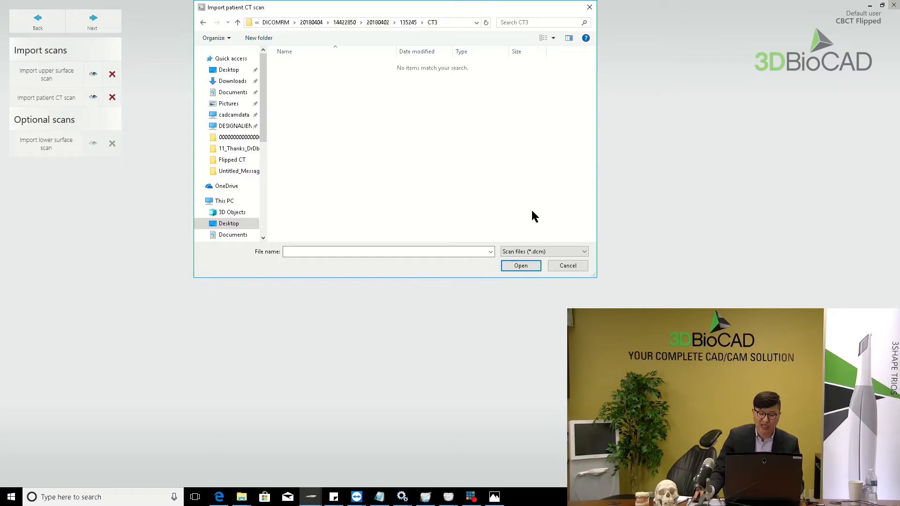
left_click(532, 250)
left_click(533, 267)
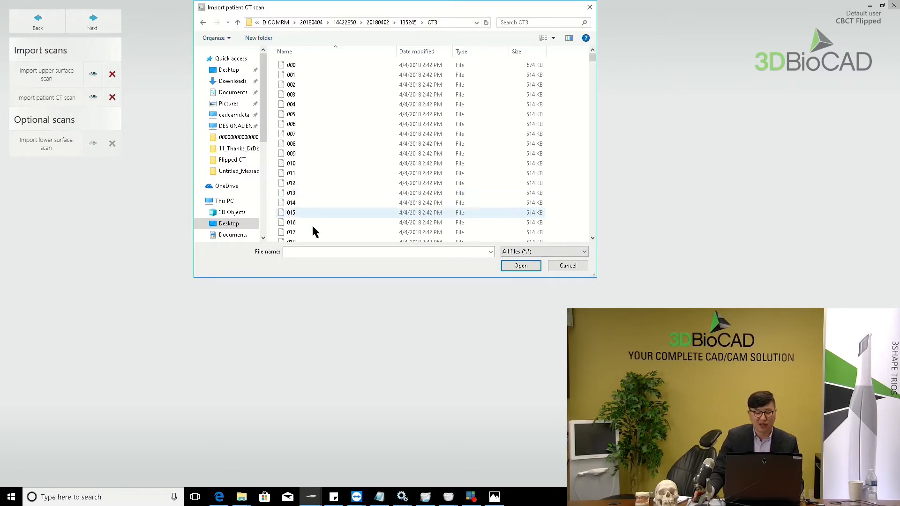
Load the patient's CT scan by opening slice file 058 from the CT3 folder
left_click(310, 131)
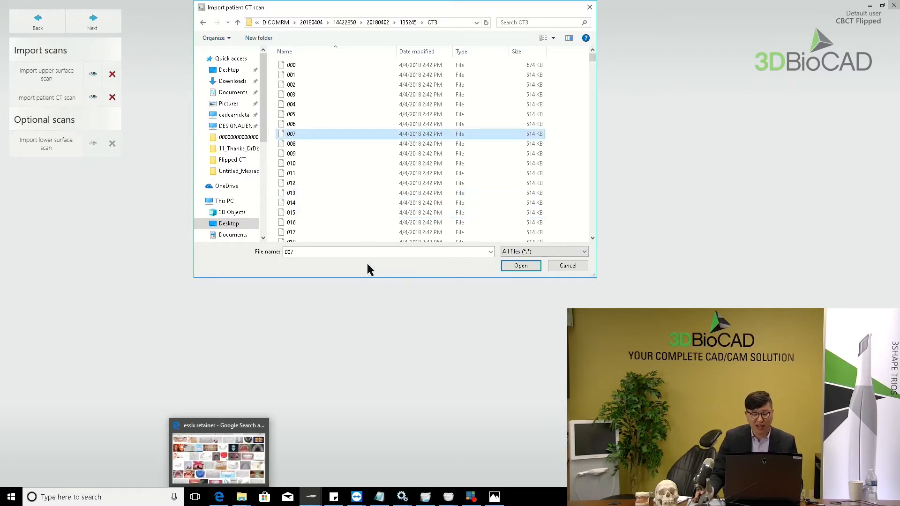
scroll(374, 198, "down", 15)
left_click(381, 198)
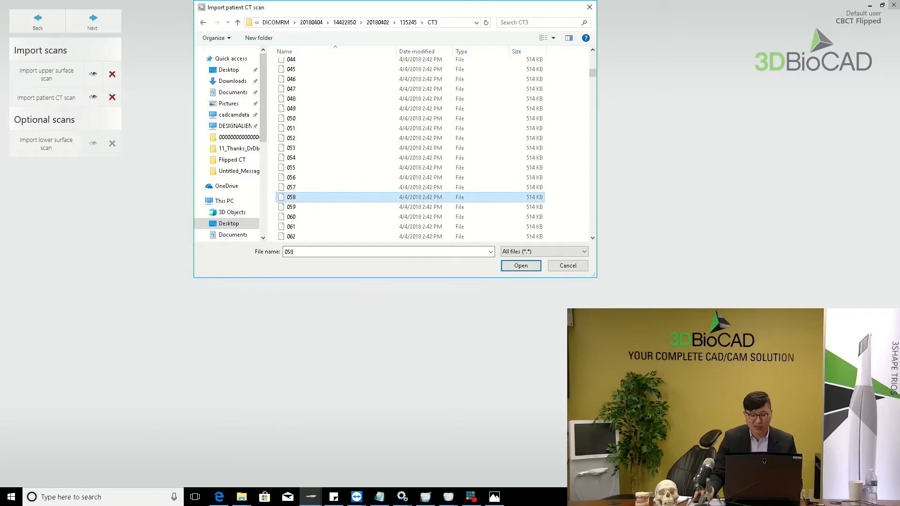
left_click(534, 267)
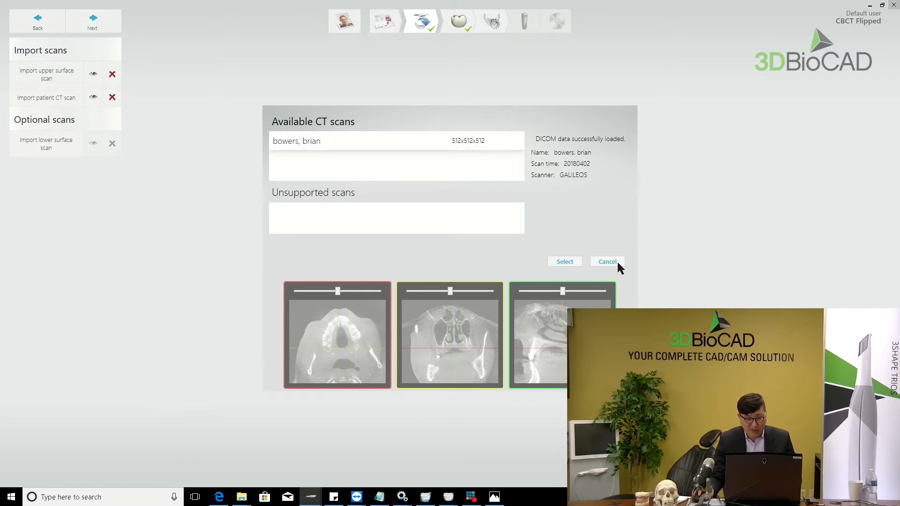
mouse_move(507, 489)
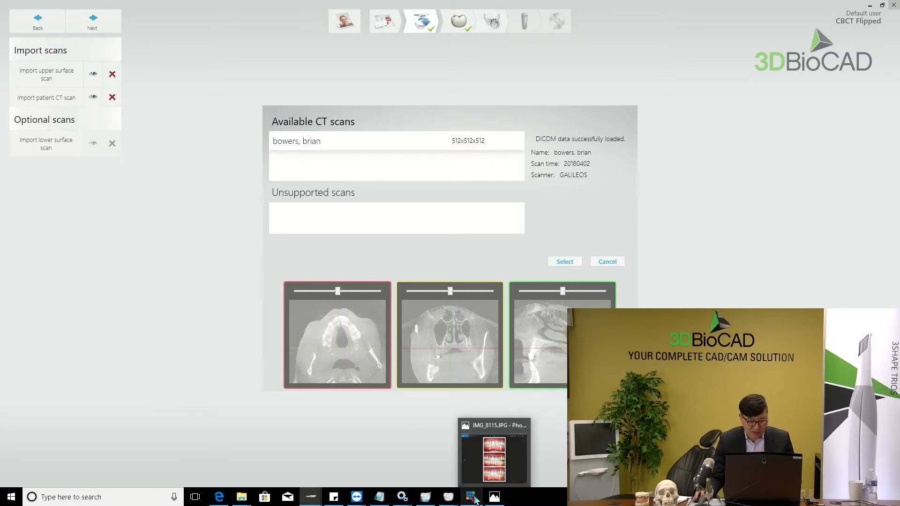
Bring up the sticky note "3DBioCAD is your Friend :)", move it over the CT scan dialog, and return to the planning window
mouse_move(381, 500)
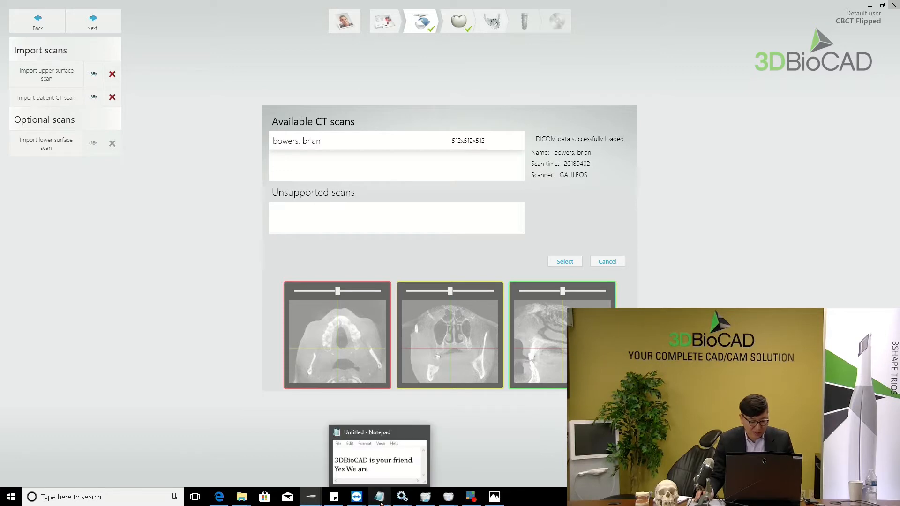
left_click(333, 497)
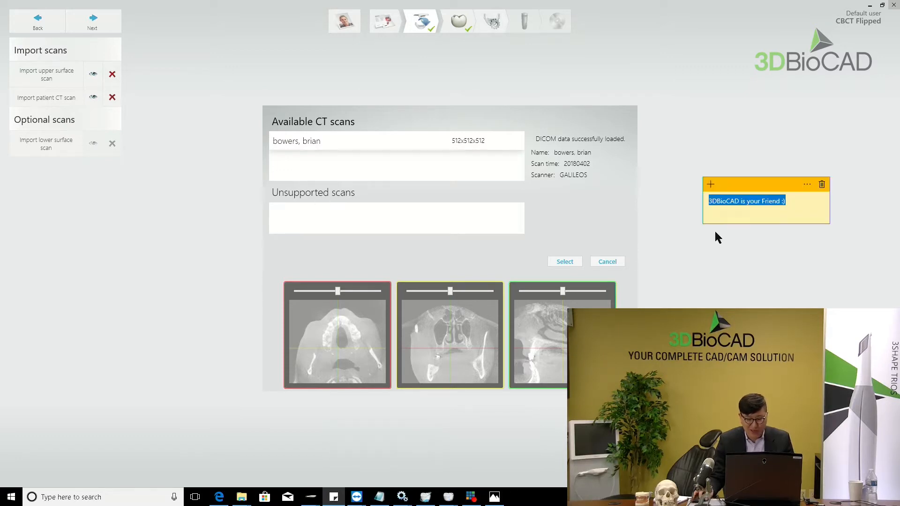
left_click_drag(713, 183, 580, 181)
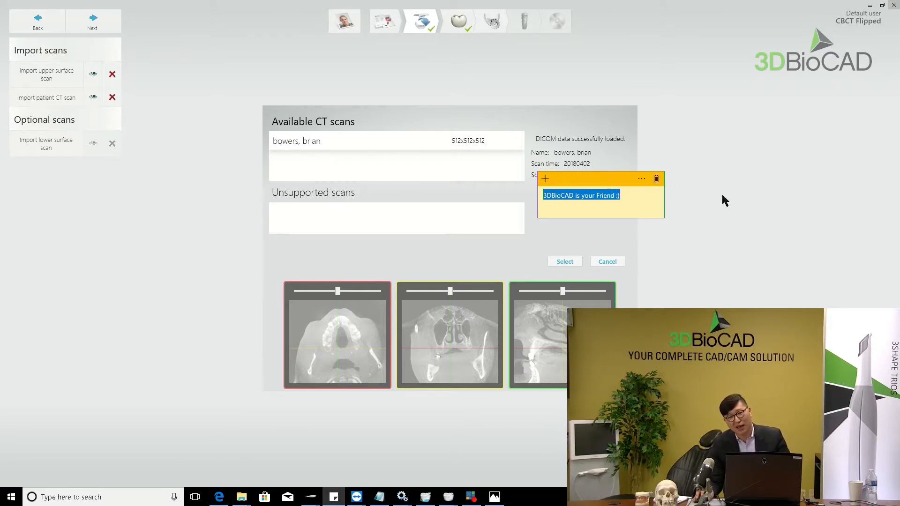
left_click(841, 11)
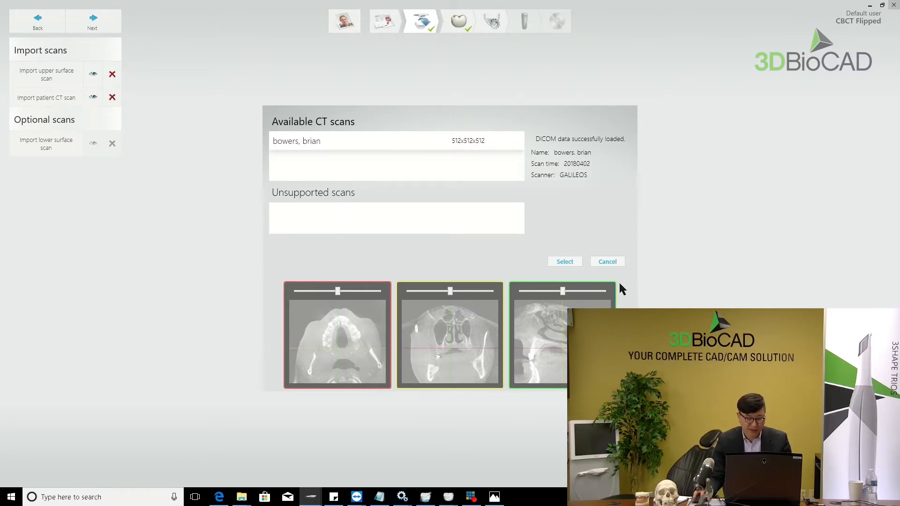
Cancel the CT scan import and switch to the open case whose lower, upper and CT scans are already imported
left_click(607, 261)
mouse_move(310, 496)
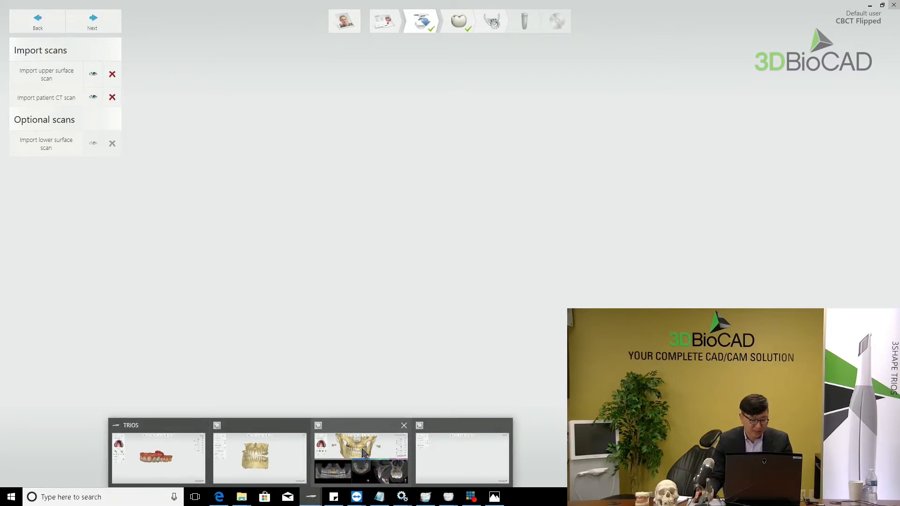
left_click(269, 446)
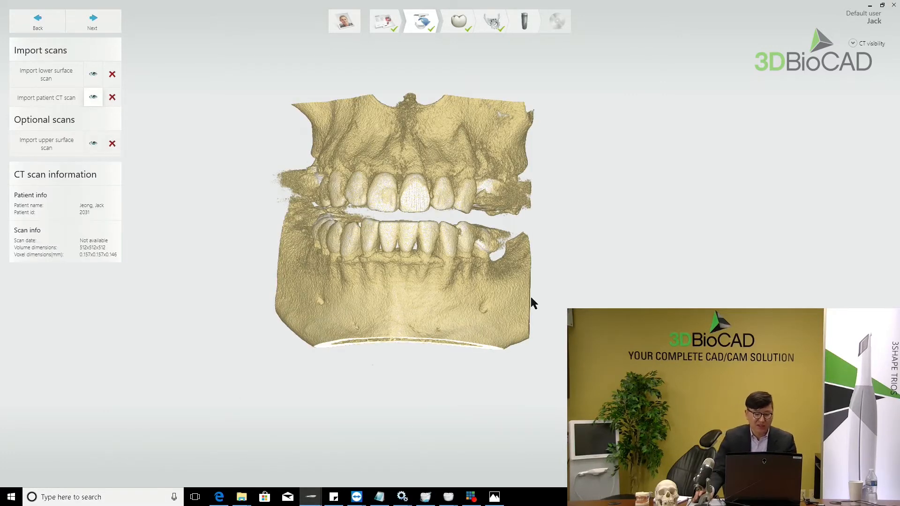
Examine the 3D CT scan of both jaws from the front and side, including the molar gap in the lower jaw
right_click_drag(584, 284, 505, 276)
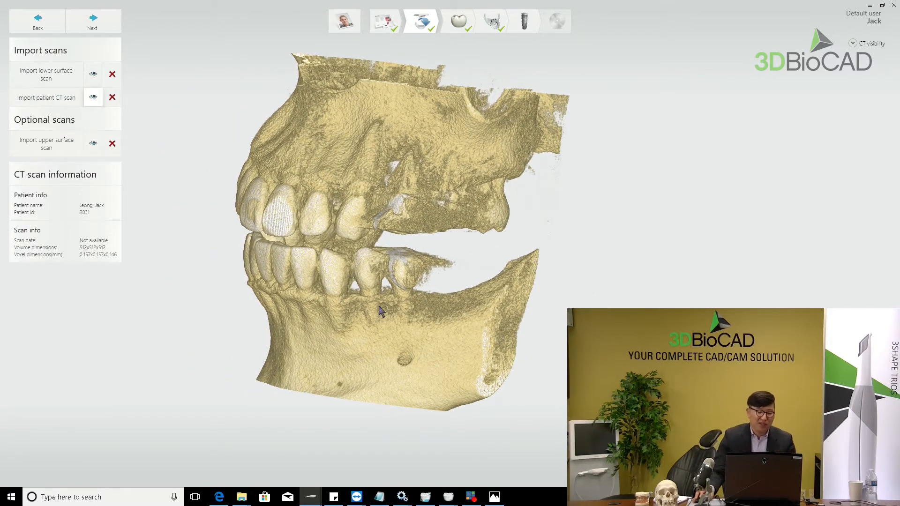
scroll(455, 235, "down", 2)
right_click_drag(454, 234, 469, 279)
scroll(470, 281, "up", 2)
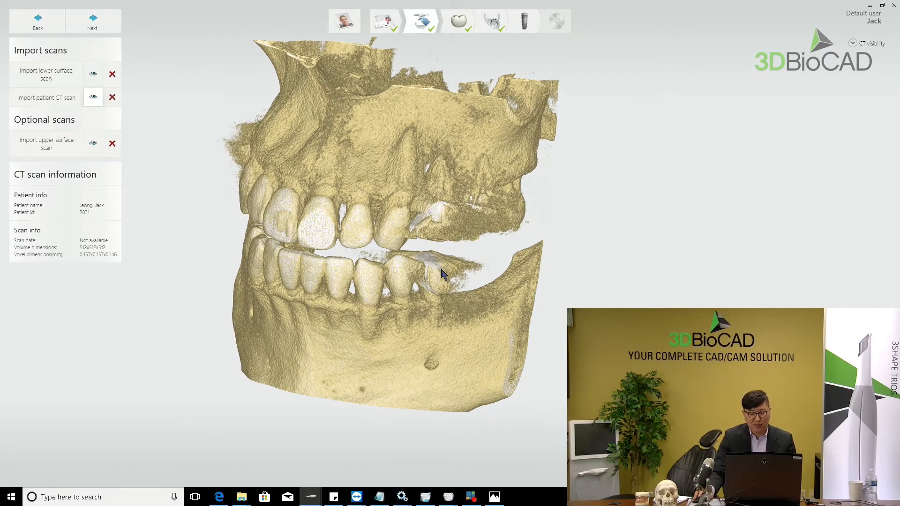
scroll(438, 273, "up", 2)
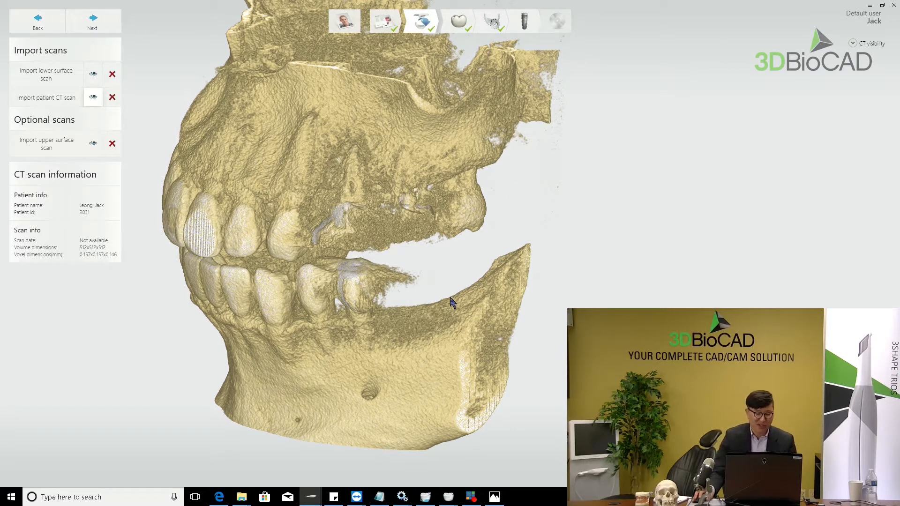
right_click_drag(452, 301, 498, 274)
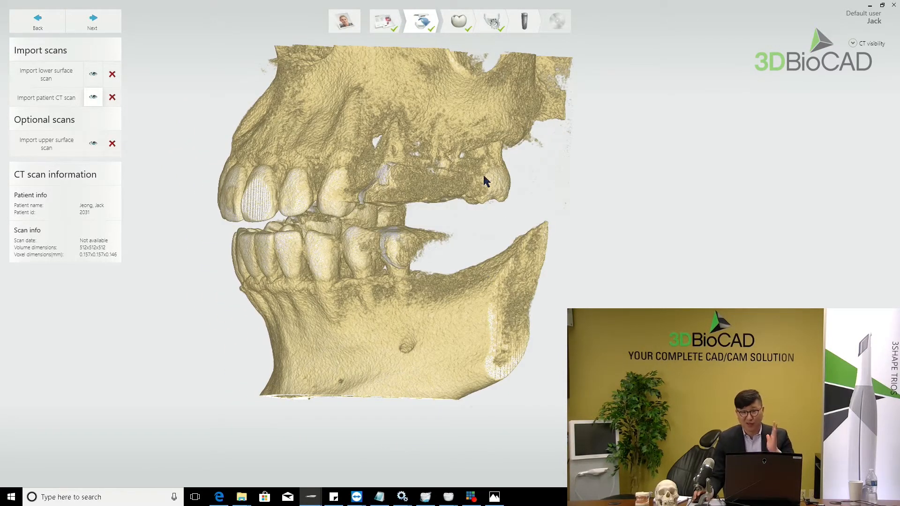
right_click_drag(492, 141, 512, 146)
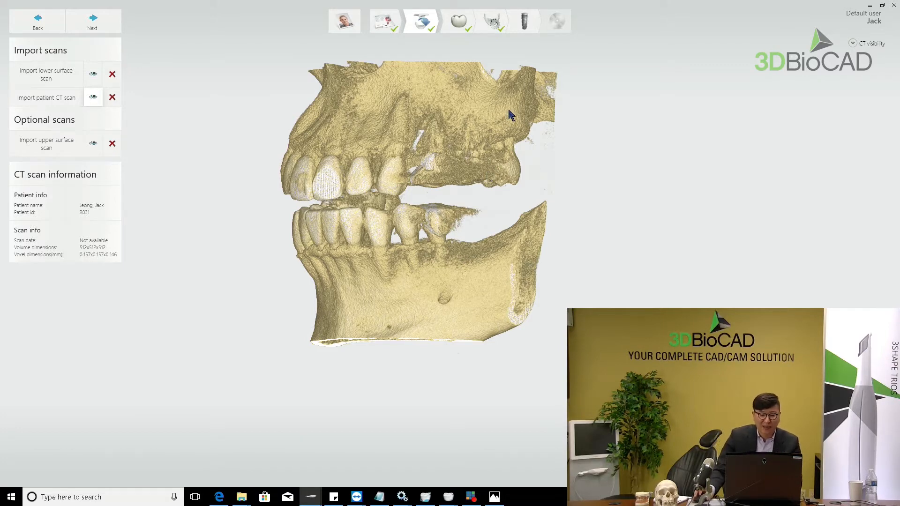
scroll(508, 110, "down", 2)
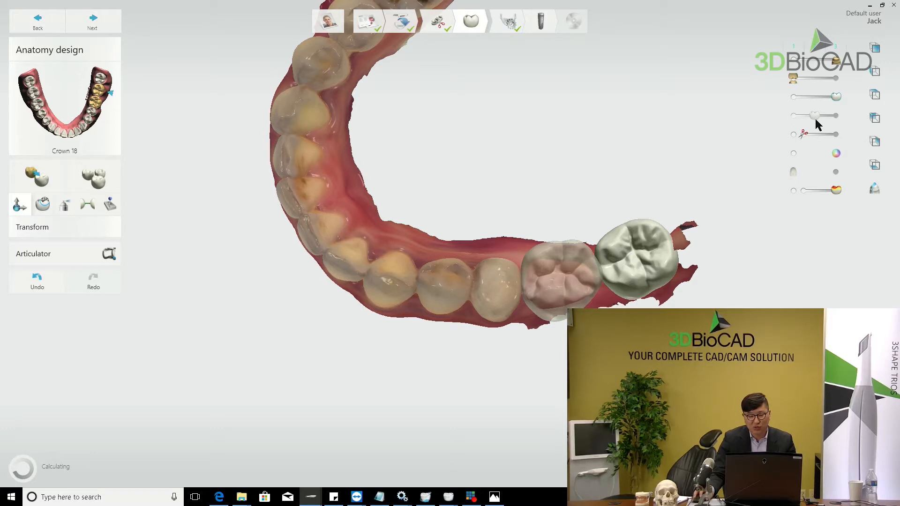
Make the translucent crown display fully opaque, then select crown 19 and shift it slightly toward the tongue side
left_click_drag(814, 117, 836, 117)
left_click(556, 273)
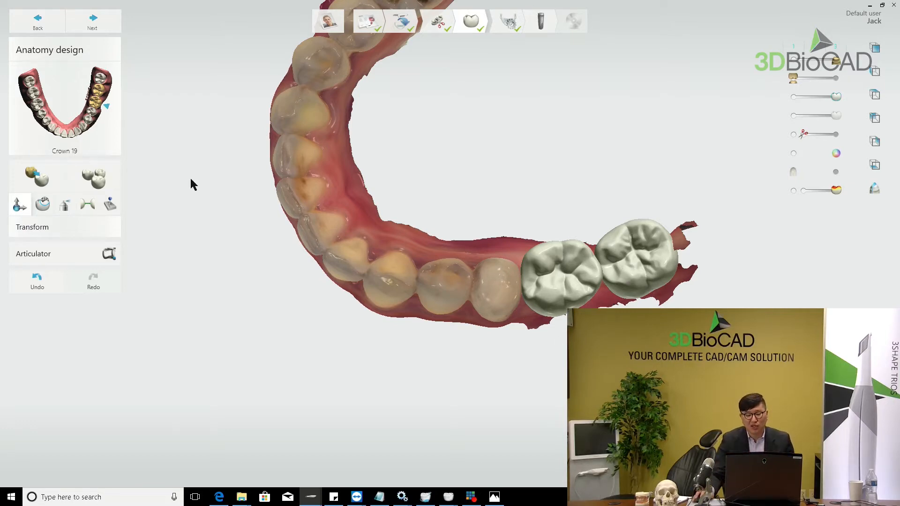
scroll(497, 270, "down", 2)
scroll(569, 276, "up", 4)
mouse_move(521, 261)
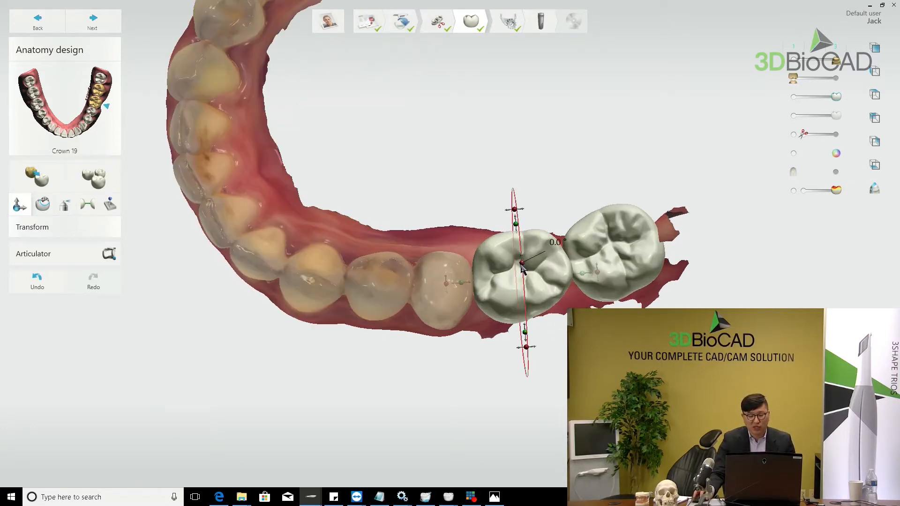
left_click_drag(523, 266, 523, 254)
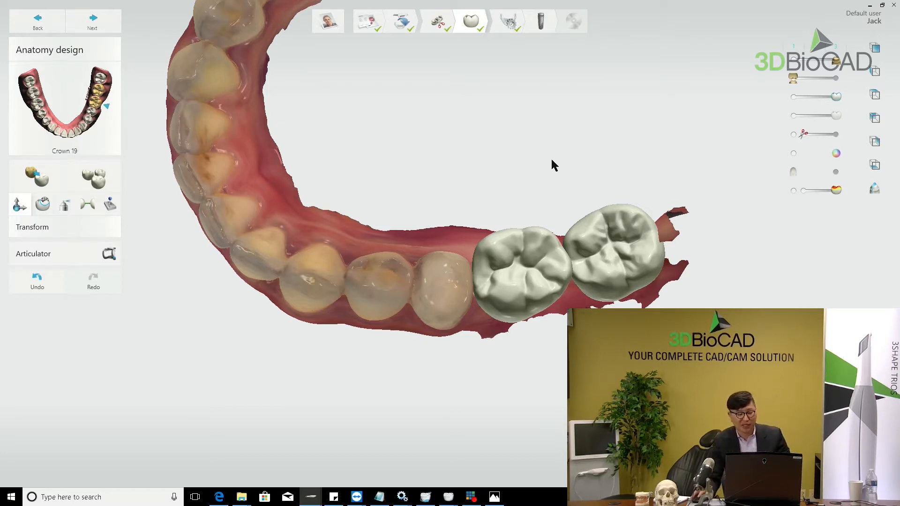
Examine how the two designed molar crowns line up with the rest of the lower arch, viewed from above and behind
scroll(573, 206, "down", 3)
right_click_drag(593, 205, 442, 203)
middle_click_drag(443, 203, 393, 201)
right_click_drag(424, 197, 460, 249)
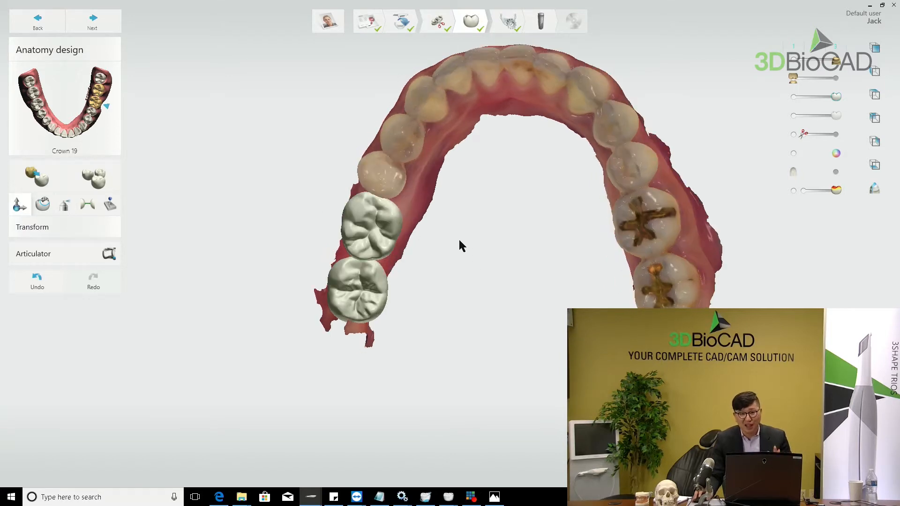
scroll(460, 243, "up", 1)
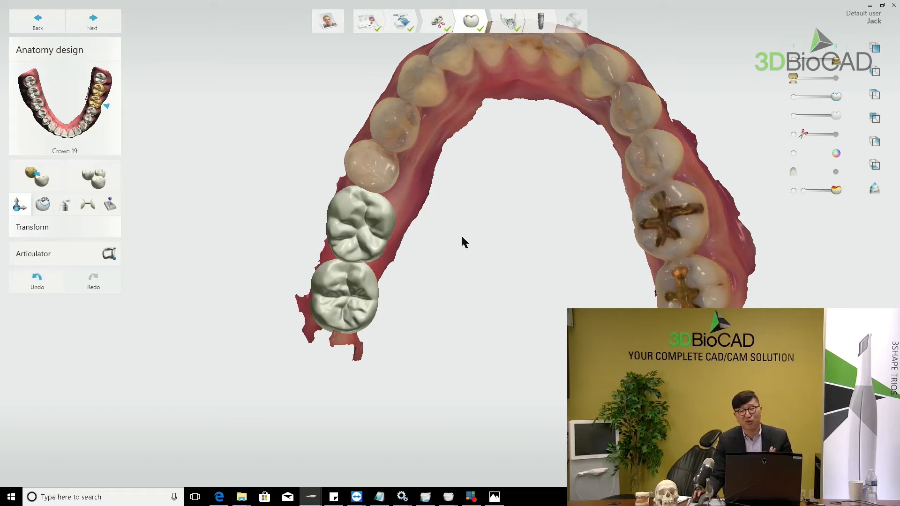
mouse_move(458, 237)
right_mouse_down()
mouse_move(445, 283)
mouse_move(450, 230)
right_mouse_up()
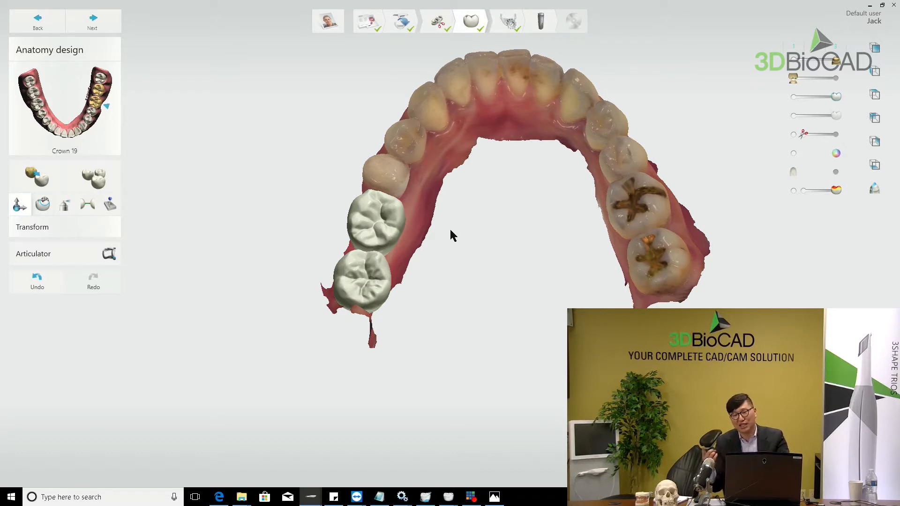
right_click_drag(451, 230, 450, 239)
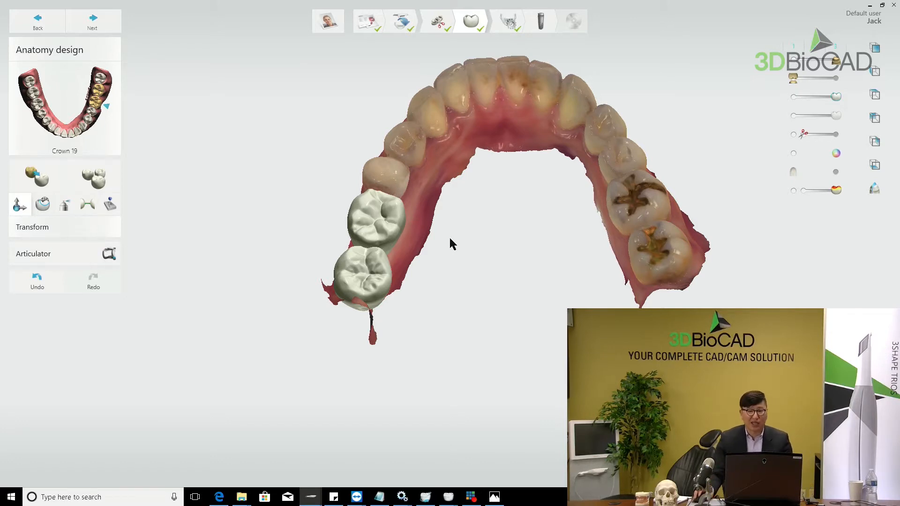
right_click_drag(449, 236, 423, 249)
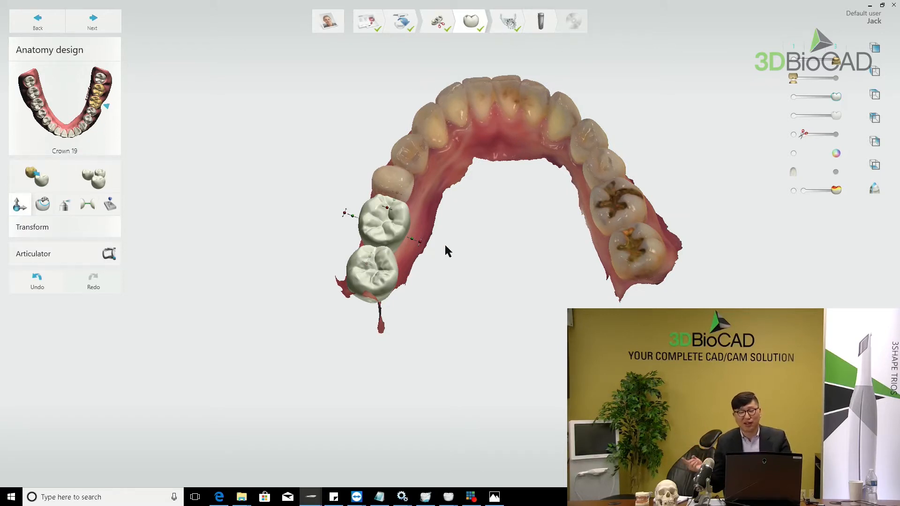
Stretch crown 19 vertically by about 1.9 mm, working from a cheek-side view
right_click_drag(455, 229, 623, 227)
scroll(425, 245, "up", 5)
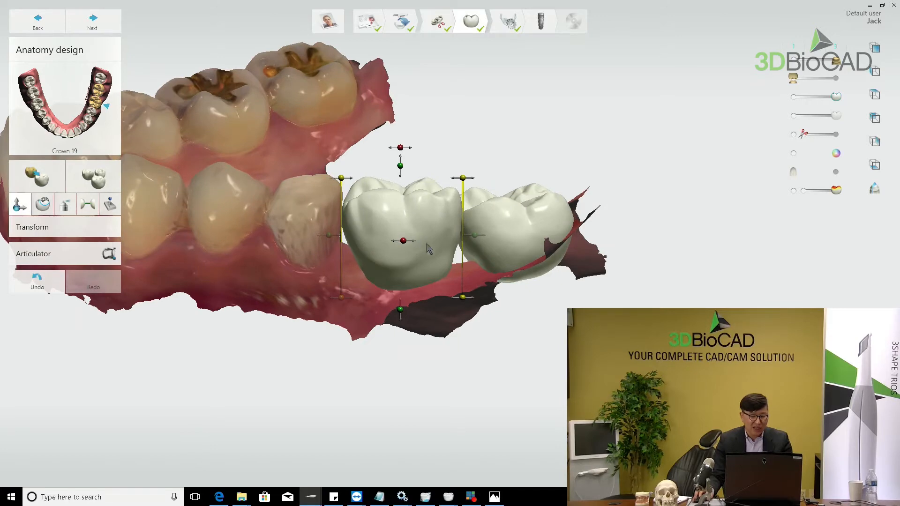
left_click_drag(437, 173, 436, 143)
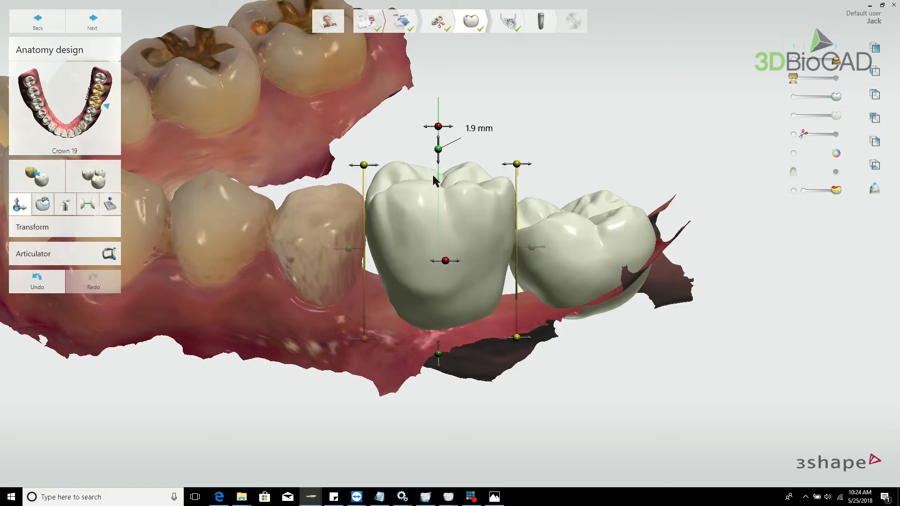
right_click_drag(433, 180, 432, 176)
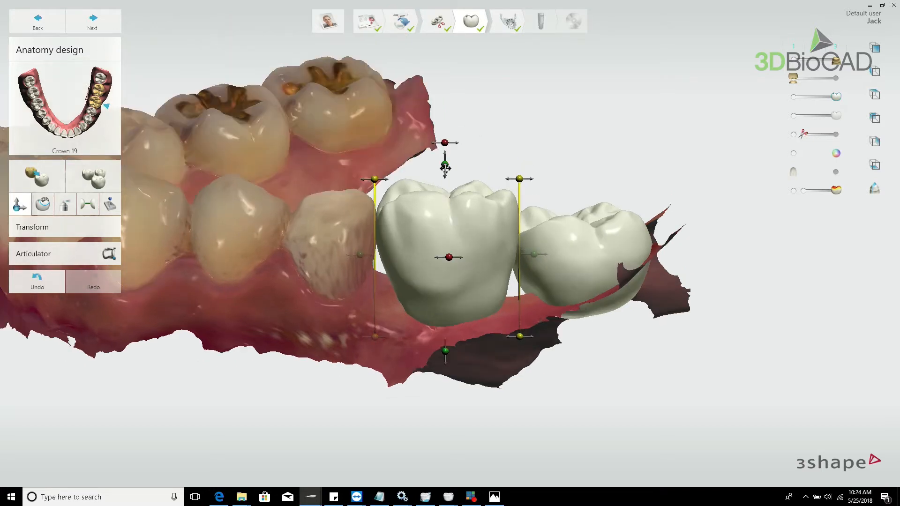
Fine-tune crown 19's contact sides by about -0.1 mm mesially and 0.4 mm distally, and tilt the crown slightly
left_click_drag(374, 179, 375, 179)
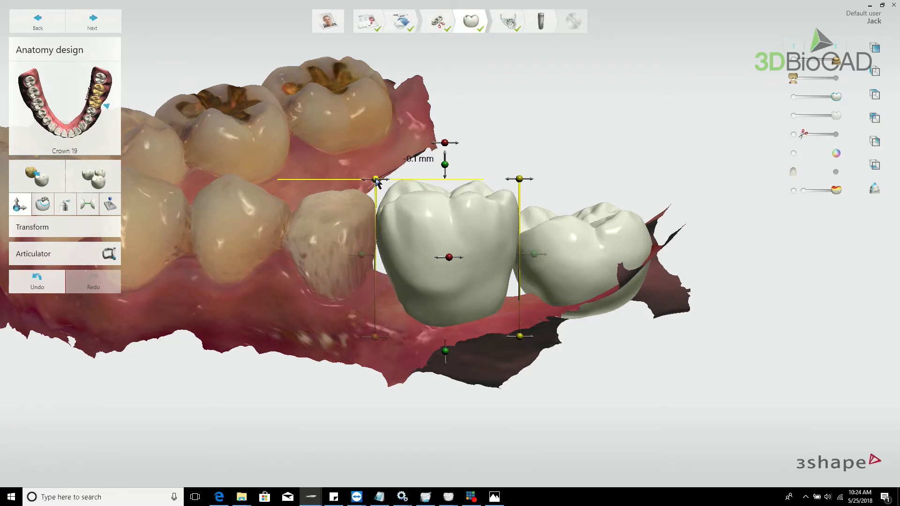
left_click_drag(519, 178, 524, 179)
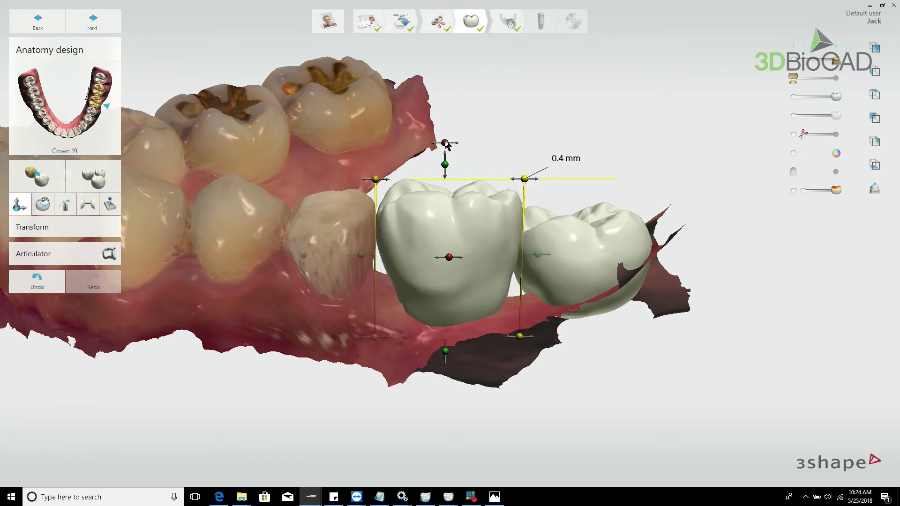
mouse_move(446, 146)
left_mouse_down()
mouse_move(438, 146)
mouse_move(458, 145)
mouse_move(443, 142)
left_mouse_up()
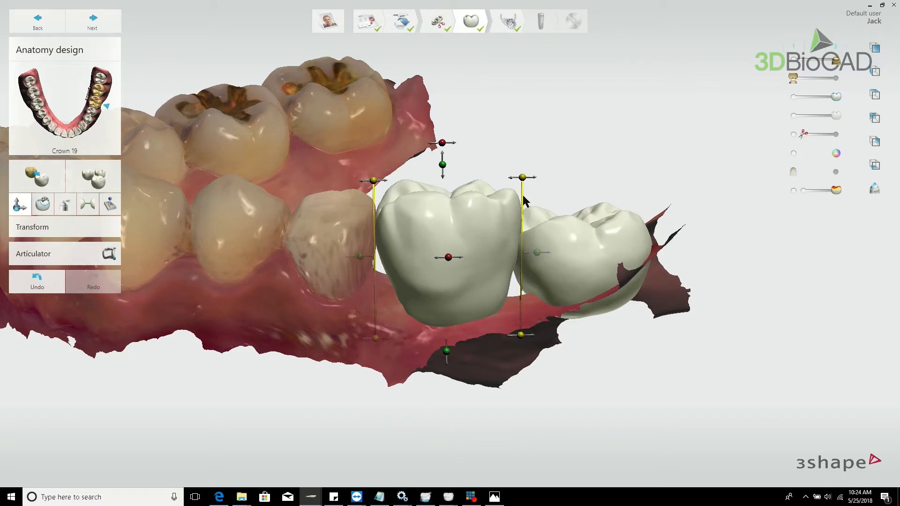
left_click_drag(523, 177, 523, 177)
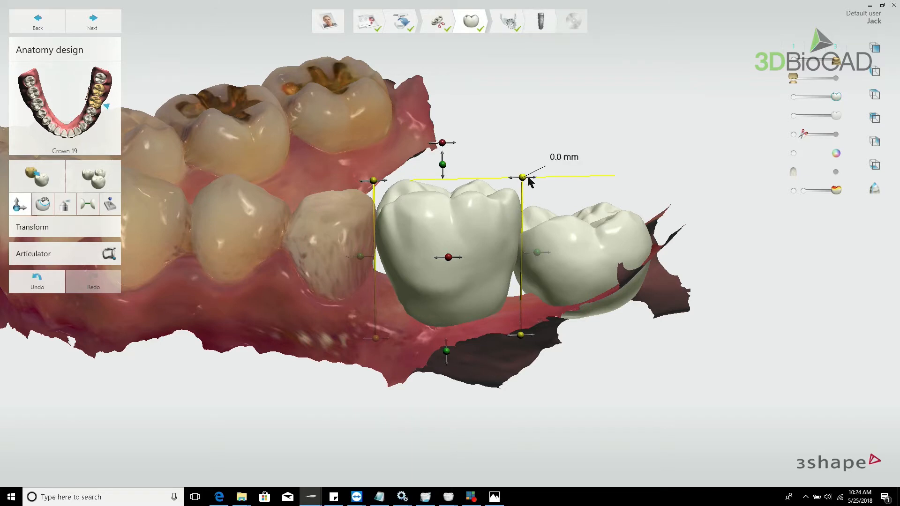
Adjust the upper edge of crown 19 slightly outward toward the cheek and nudge its lower edge, working from the front view
right_click_drag(562, 171, 674, 157)
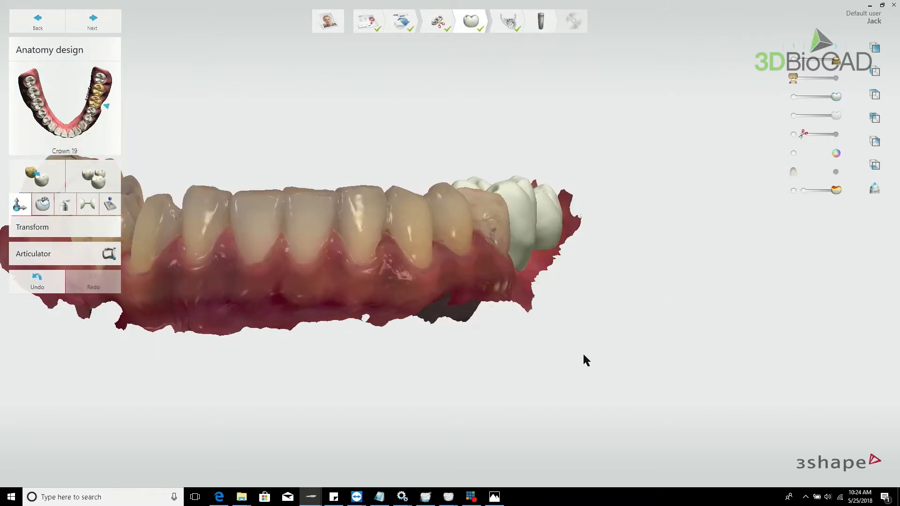
scroll(583, 353, "up", 2)
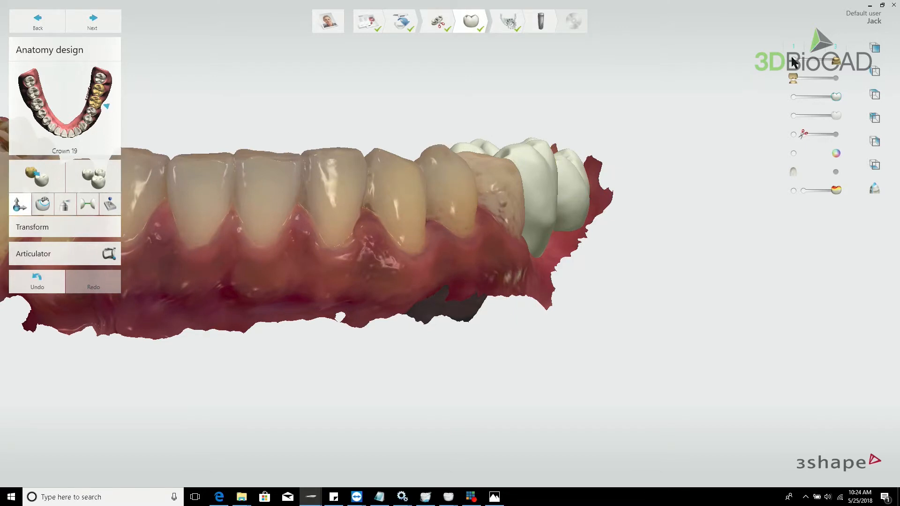
mouse_move(552, 134)
left_click_drag(551, 133, 563, 130)
mouse_move(567, 266)
left_mouse_down()
mouse_move(579, 266)
mouse_move(566, 265)
left_mouse_up()
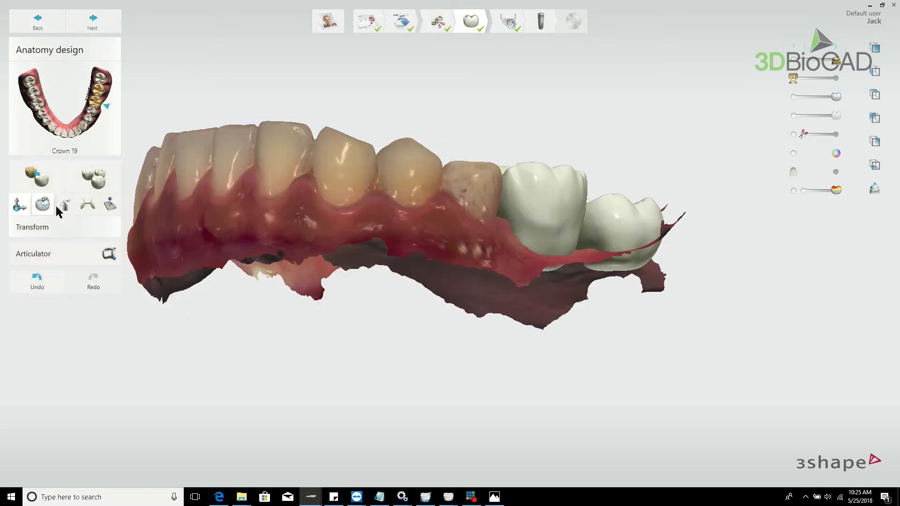
Reshape the mesial tongue-side cusp tip of crown 19 with the Morph tool and check the crown beside its neighbours
left_click(42, 204)
right_click_drag(483, 154, 429, 166)
scroll(428, 166, "up", 2)
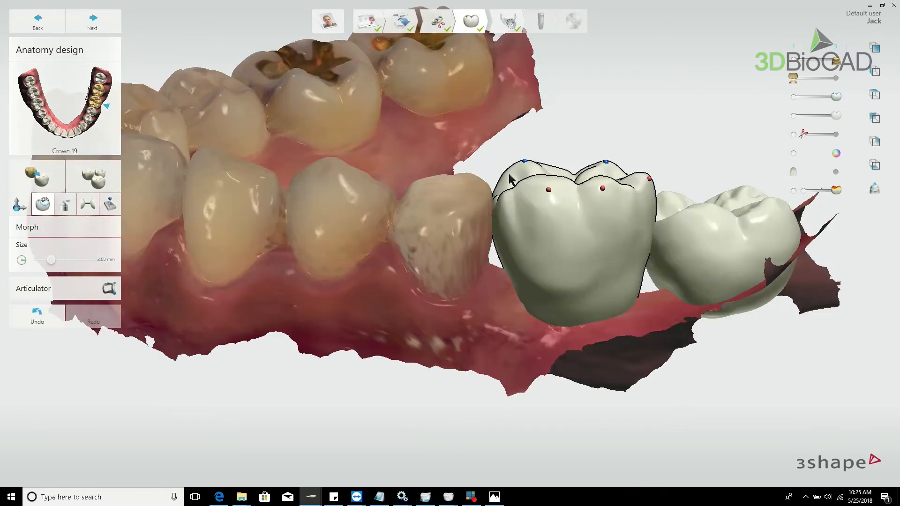
scroll(525, 163, "up", 1)
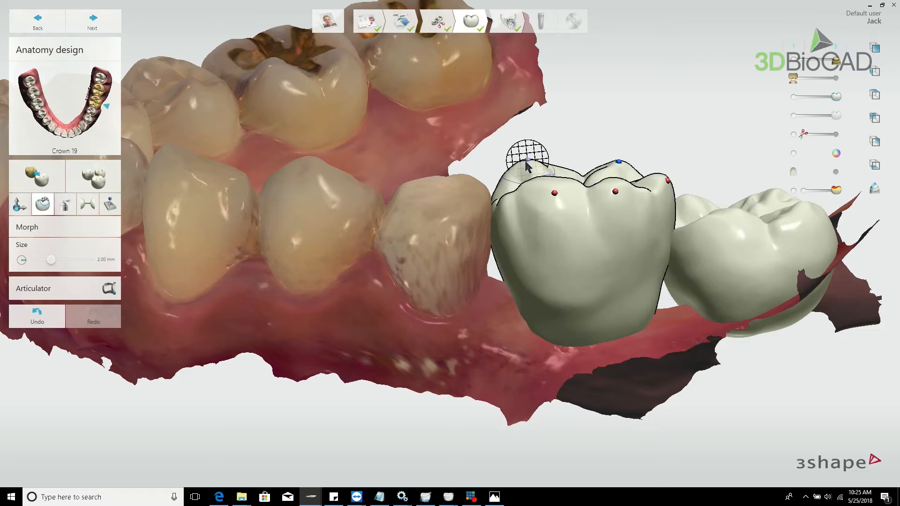
left_click_drag(526, 154, 527, 162)
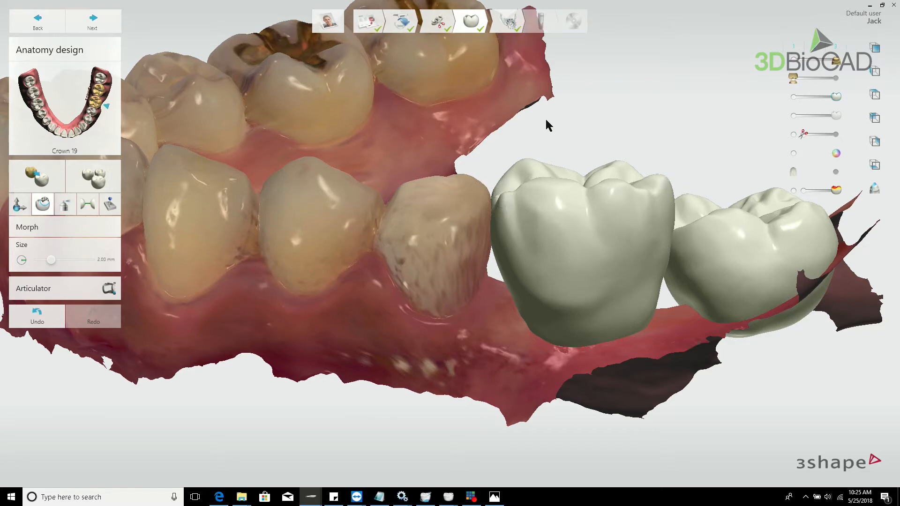
scroll(546, 125, "down", 2)
right_click_drag(610, 77, 562, 180)
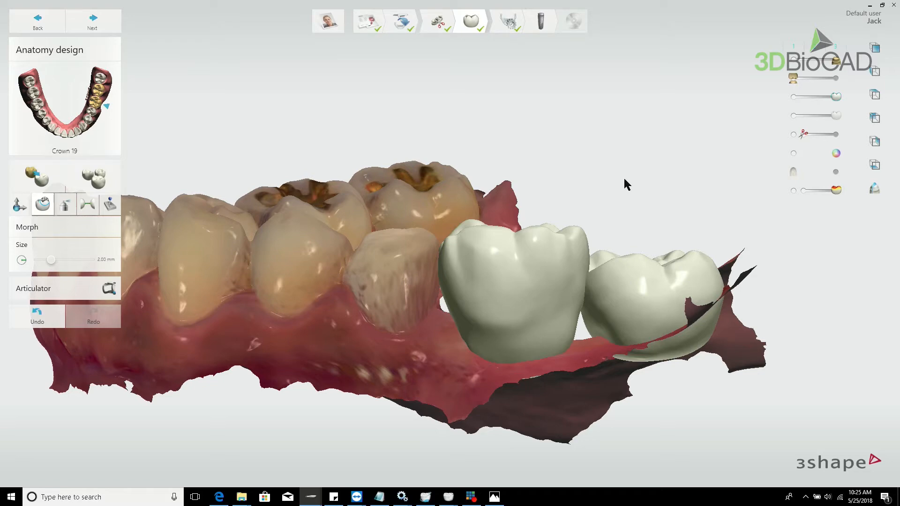
key("a")
mouse_move(620, 177)
right_mouse_down()
mouse_move(615, 167)
mouse_move(614, 176)
right_mouse_up()
right_click_drag(614, 175, 613, 187)
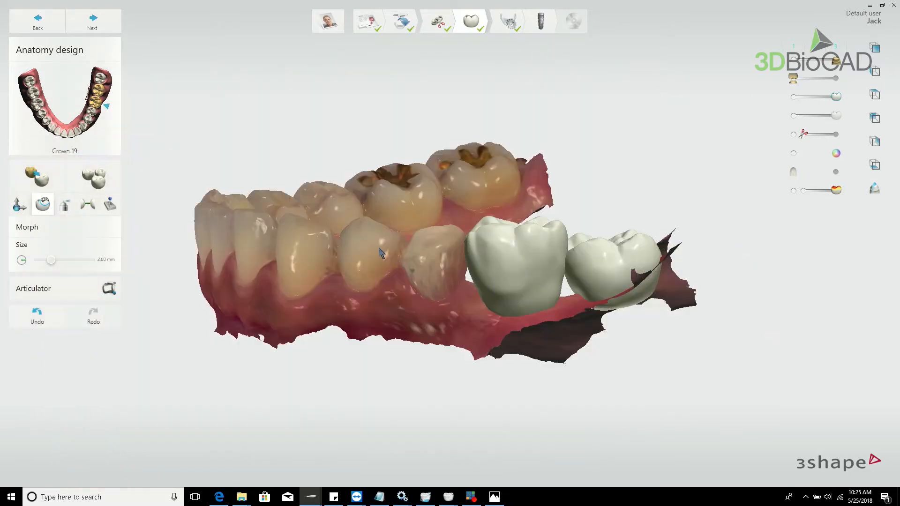
Inspect crown 19 and its neighbours from the chewing side, fading the lower jaw scan out and back in
right_click_drag(379, 248, 420, 255)
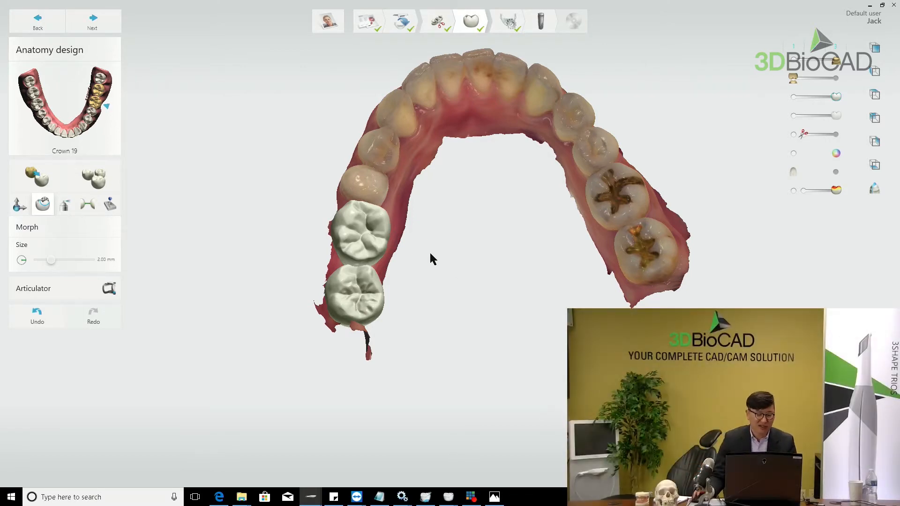
right_click_drag(429, 265, 436, 277)
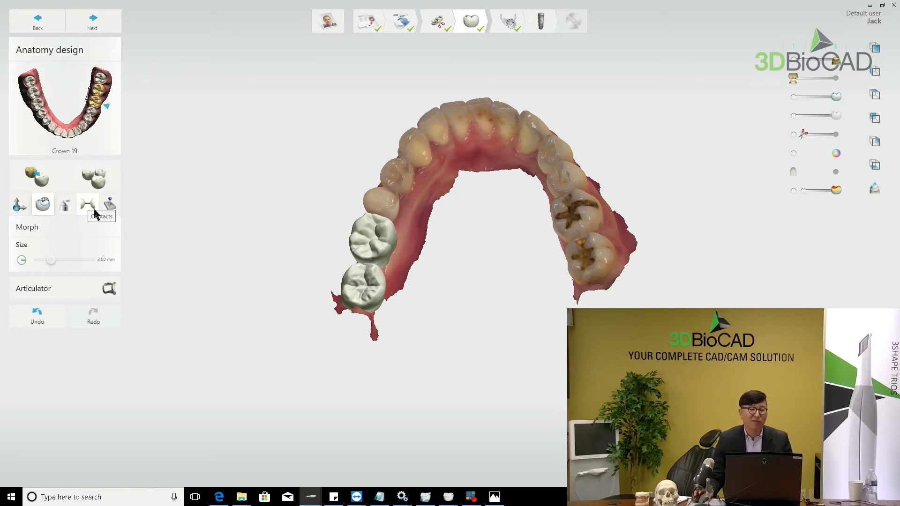
scroll(243, 272, "up", 3)
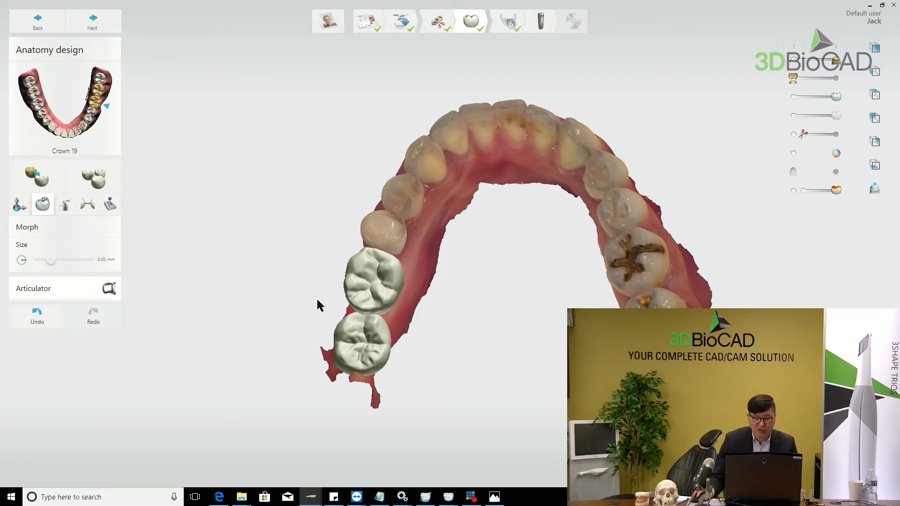
right_click_drag(237, 157, 213, 154)
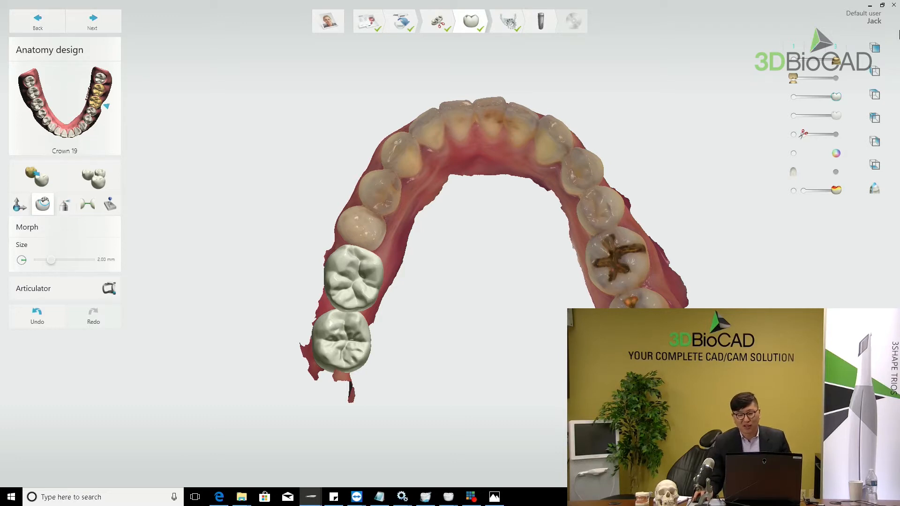
left_click(817, 78)
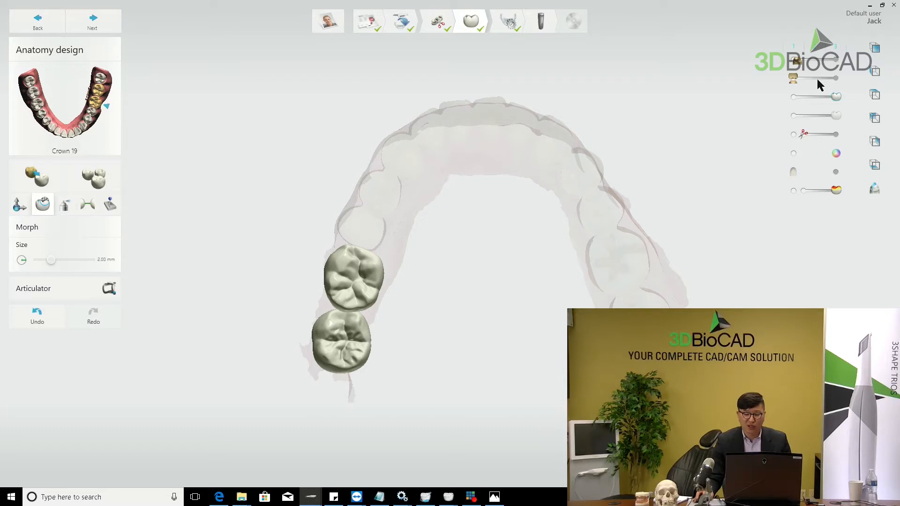
left_click(833, 60)
Make crown 19 partly transparent and view it from the cheek side beside the natural teeth
right_click_drag(632, 167, 562, 193)
left_click(793, 98)
left_click_drag(795, 98, 836, 117)
left_click_drag(834, 154, 795, 160)
scroll(518, 277, "up", 2)
scroll(519, 276, "up", 3)
right_click_drag(659, 258, 590, 255)
key("t")
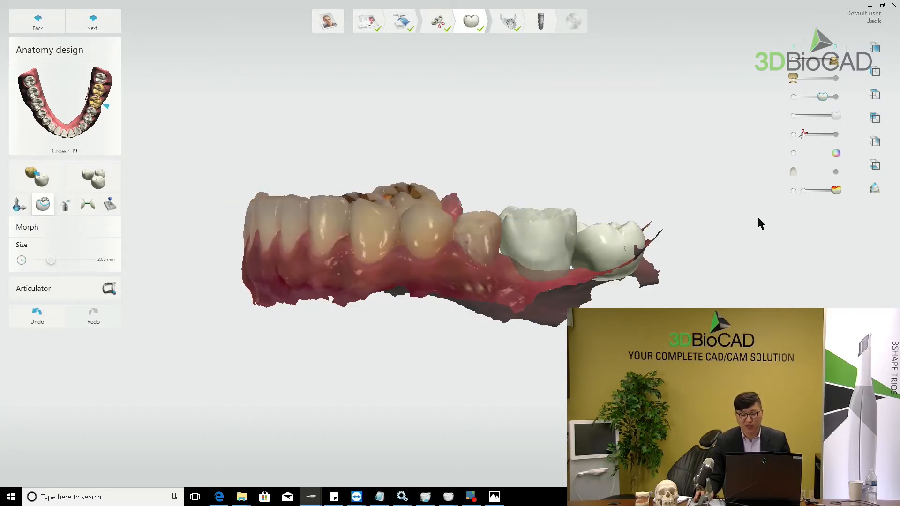
Turn off the scans' texture colours and show the upper jaw scan together with the fully opaque crown 19
left_click(835, 172)
left_click(791, 173)
left_click(792, 153)
left_click(792, 135)
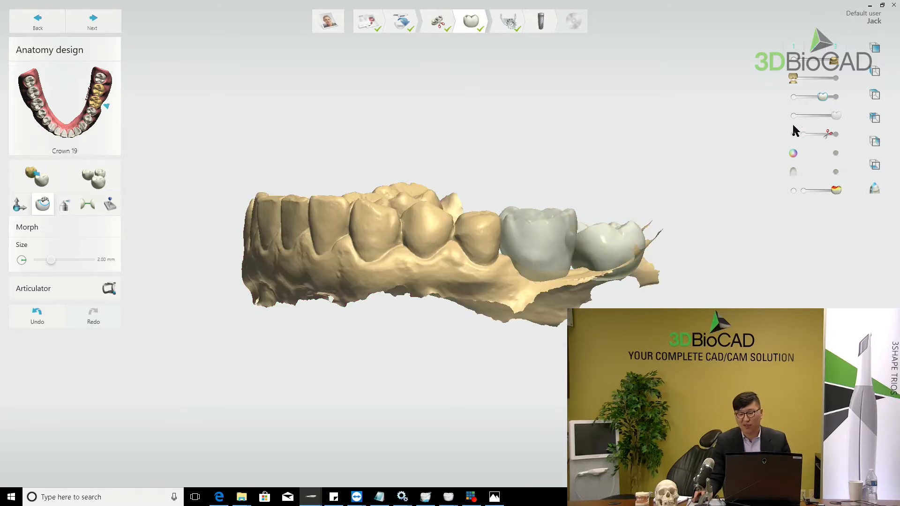
left_click(792, 96)
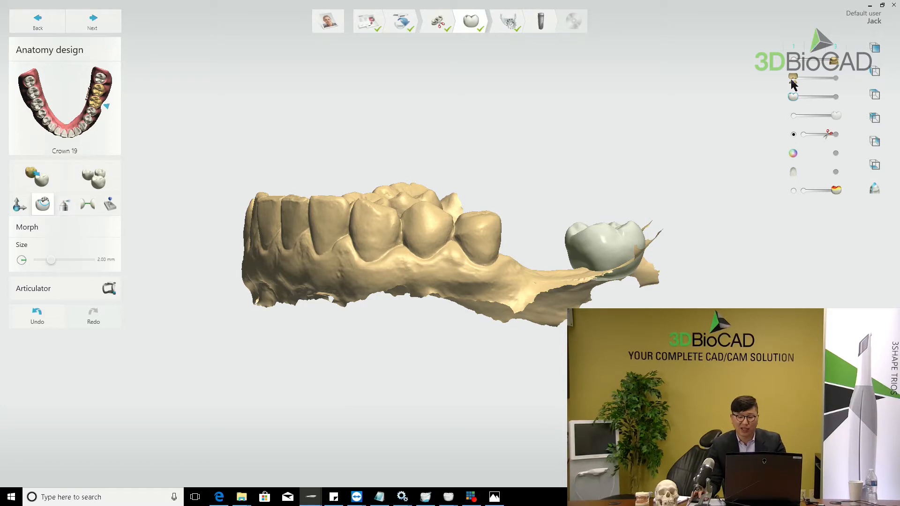
left_click(792, 79)
left_click(793, 96)
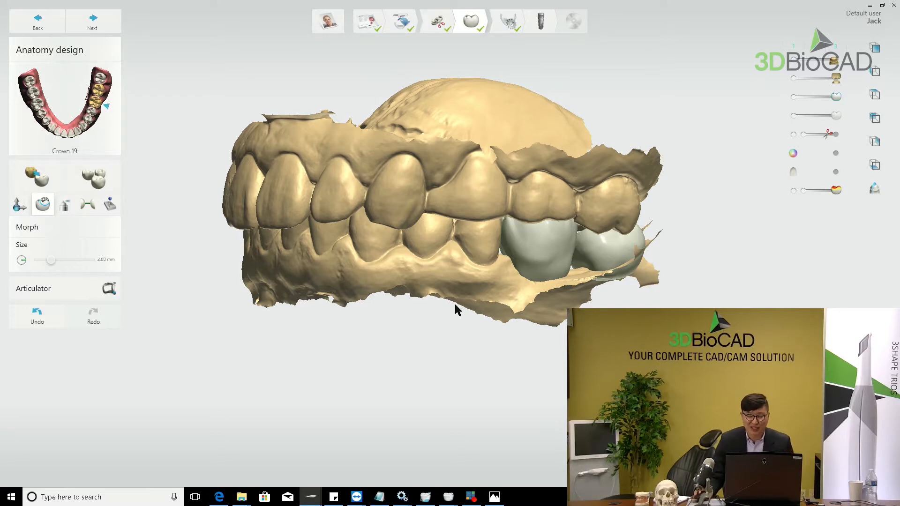
Compare the crowns with the opposing teeth by repeatedly hiding and showing the upper and lower jaw scans
scroll(669, 243, "up", 2)
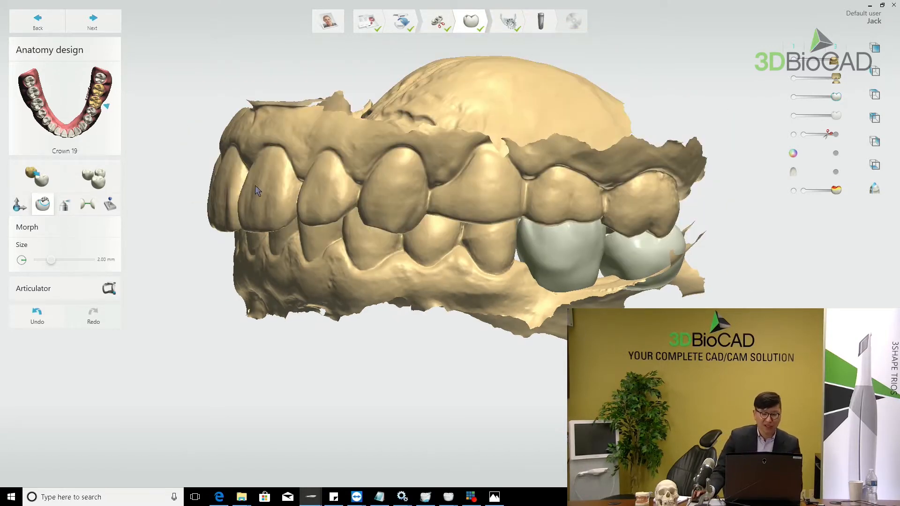
left_click(102, 24)
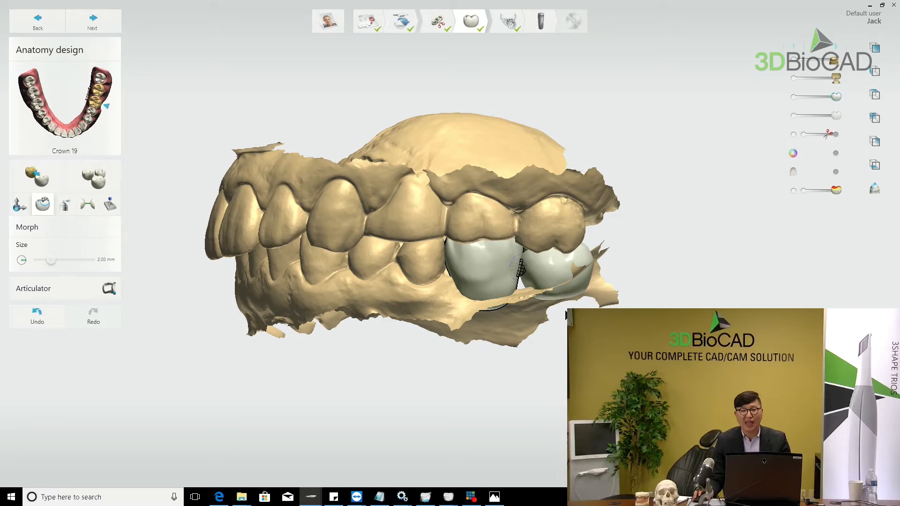
key("a")
key("a")
key("a")
key("p")
key("p")
key("p")
key("p")
key("p")
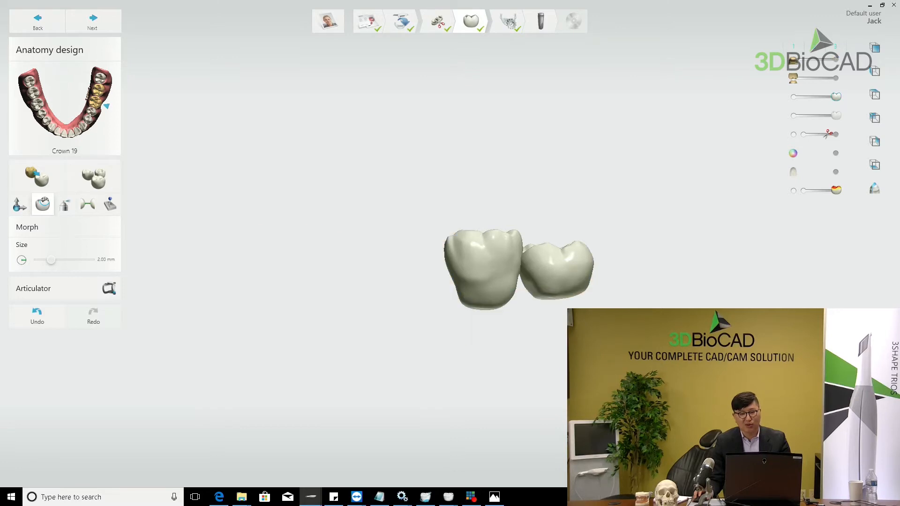
key("p")
key("a")
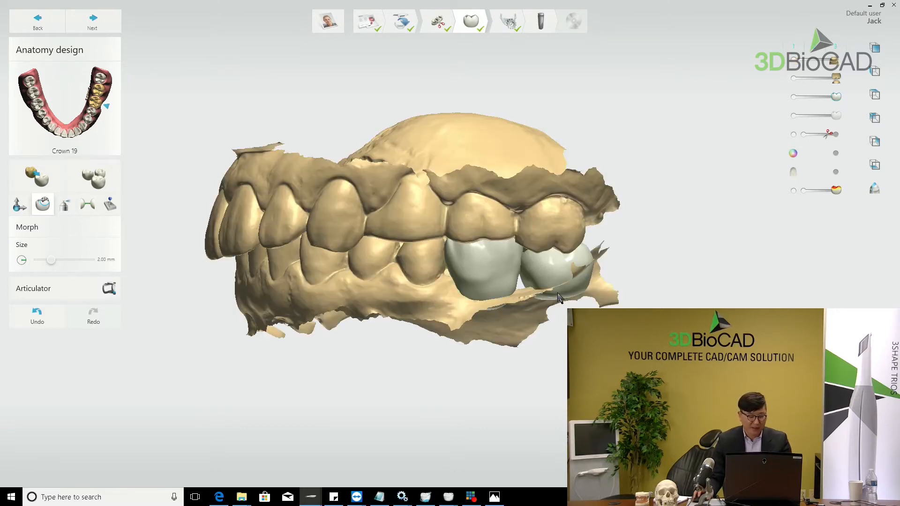
Hide the upper jaw scan and set the Morph size to 3.20 mm for a close cheek-side view of crown 19
scroll(549, 283, "up", 1)
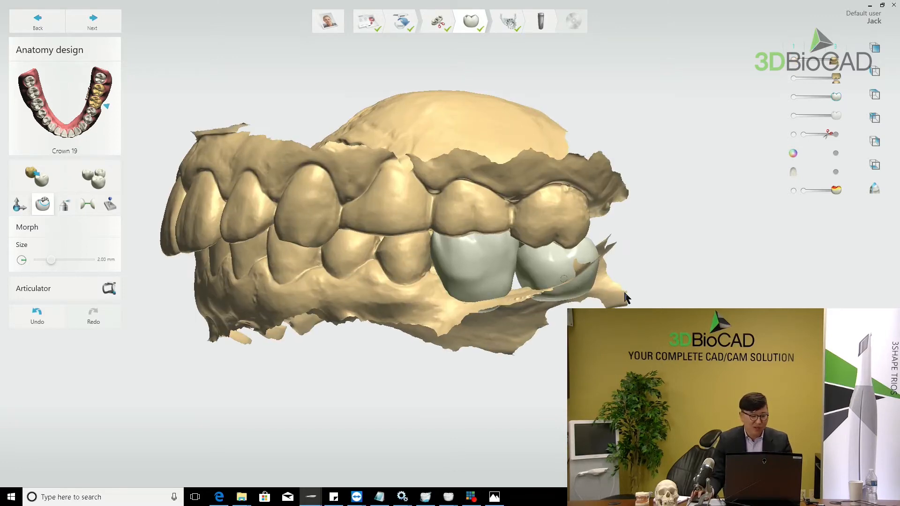
scroll(389, 167, "up", 1)
key("a")
scroll(467, 210, "up", 2)
scroll(504, 233, "up", 3, "shift")
right_click_drag(506, 237, 602, 256)
scroll(603, 257, "up", 3)
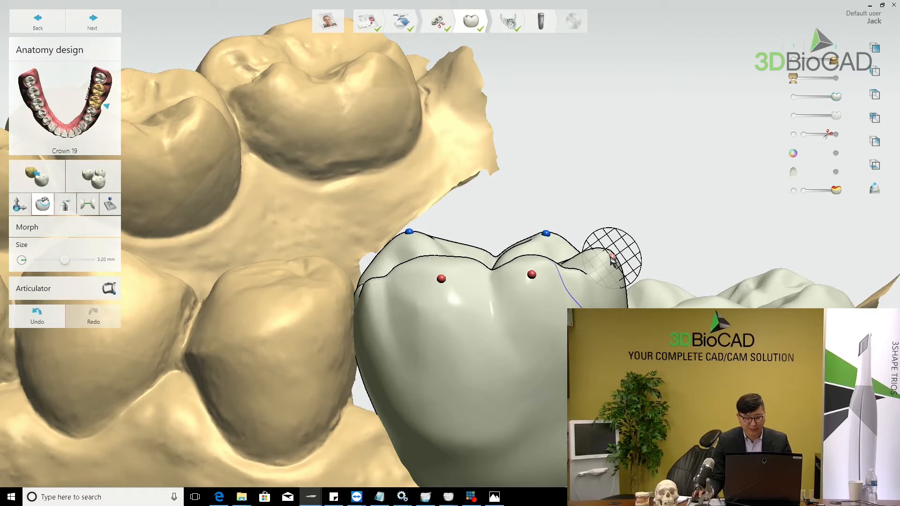
Try pulling crown 19's distal cusp upward with a 4.70 mm Morph size, and undo the change
left_click_drag(613, 259, 613, 259)
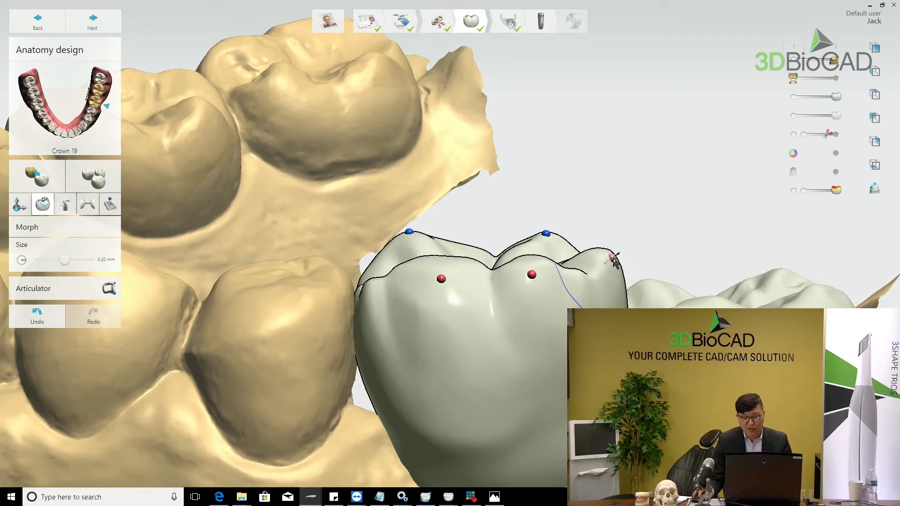
scroll(586, 253, "up", 3)
scroll(610, 246, "up", 3, "shift")
left_click_drag(612, 250, 611, 250)
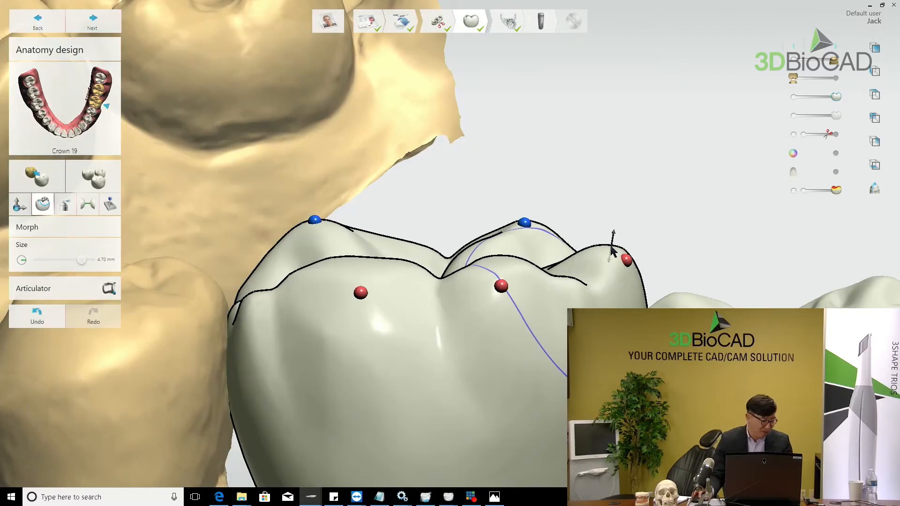
mouse_move(612, 250)
left_mouse_down()
mouse_move(610, 225)
mouse_move(601, 276)
mouse_move(605, 232)
mouse_move(605, 241)
mouse_move(640, 241)
left_mouse_up()
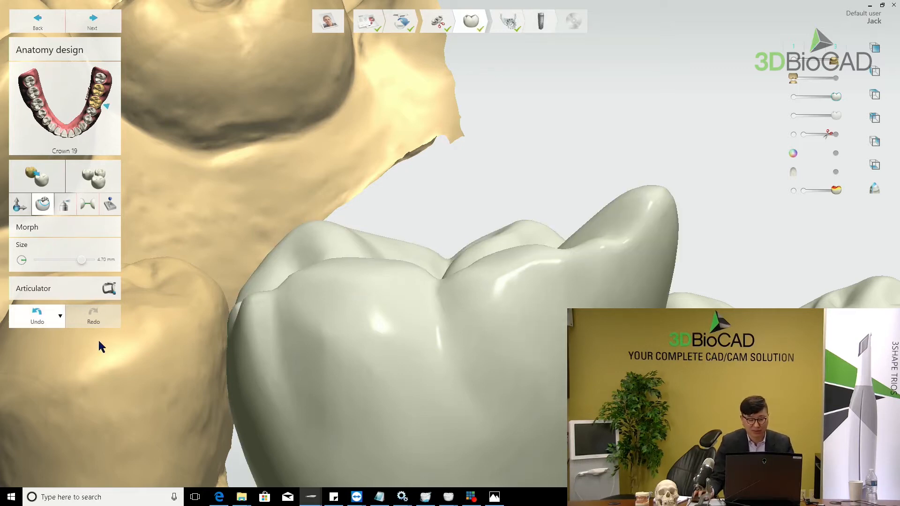
key("ctrl+z")
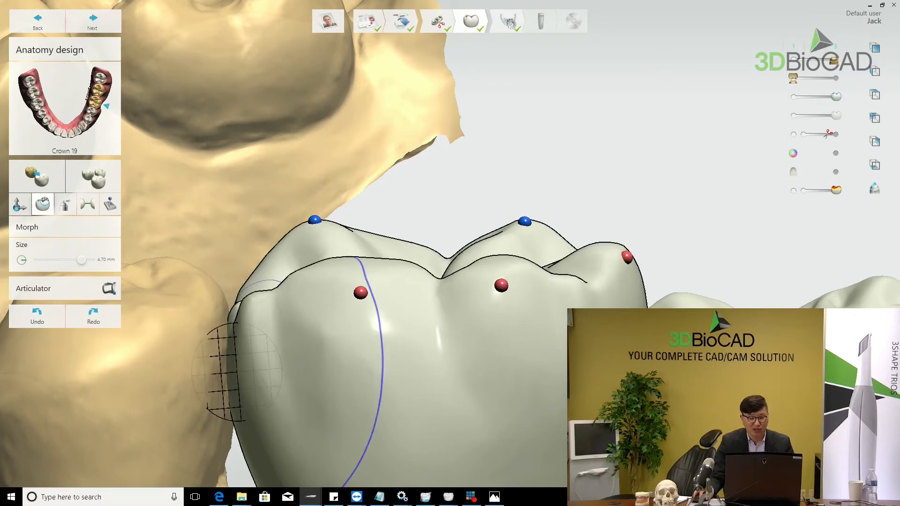
Touch up the shape of crown 19 with the Morph tool and check it from the cheek side
mouse_move(225, 370)
left_mouse_down()
mouse_move(498, 261)
mouse_move(426, 201)
mouse_move(430, 251)
mouse_move(411, 261)
mouse_move(408, 240)
left_mouse_up()
mouse_move(597, 161)
right_mouse_down()
mouse_move(642, 195)
mouse_move(655, 168)
right_mouse_up()
scroll(654, 168, "down", 5)
scroll(559, 210, "up", 1)
right_click_drag(559, 210, 557, 168)
scroll(558, 169, "down", 4)
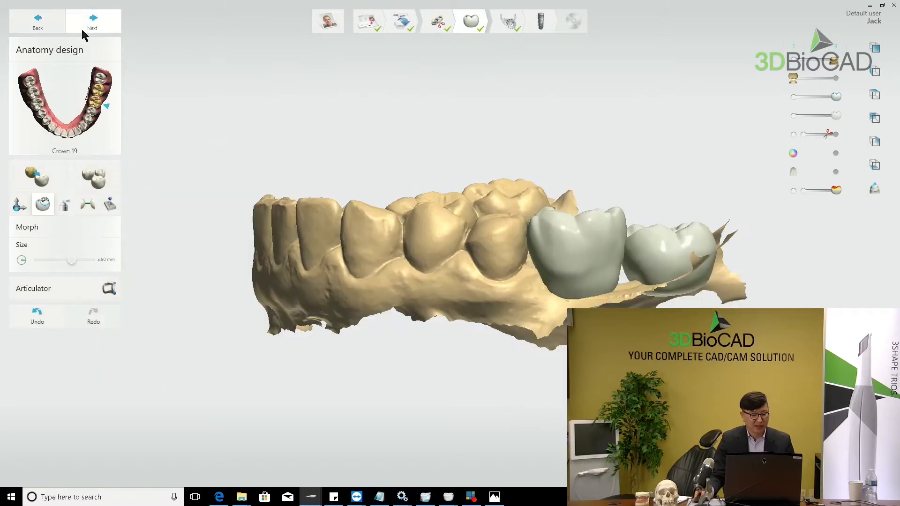
Leave the crown design and crop the patient CT scan down to the lower jaw in the Cropping stage
left_click(92, 21)
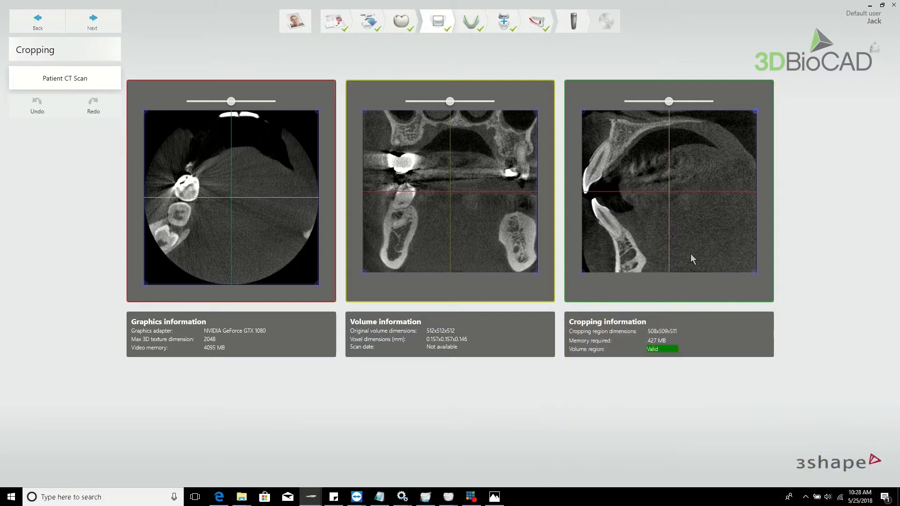
left_click_drag(755, 112, 751, 193)
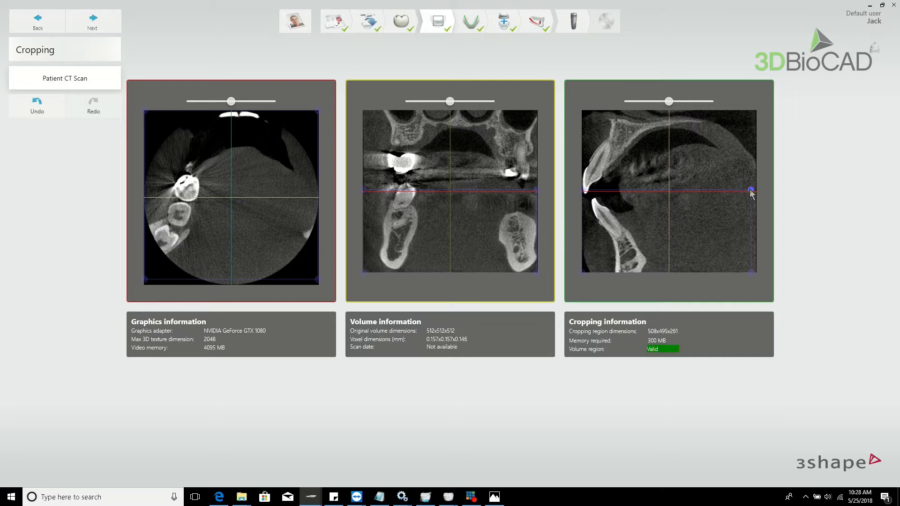
left_click_drag(751, 190, 721, 195)
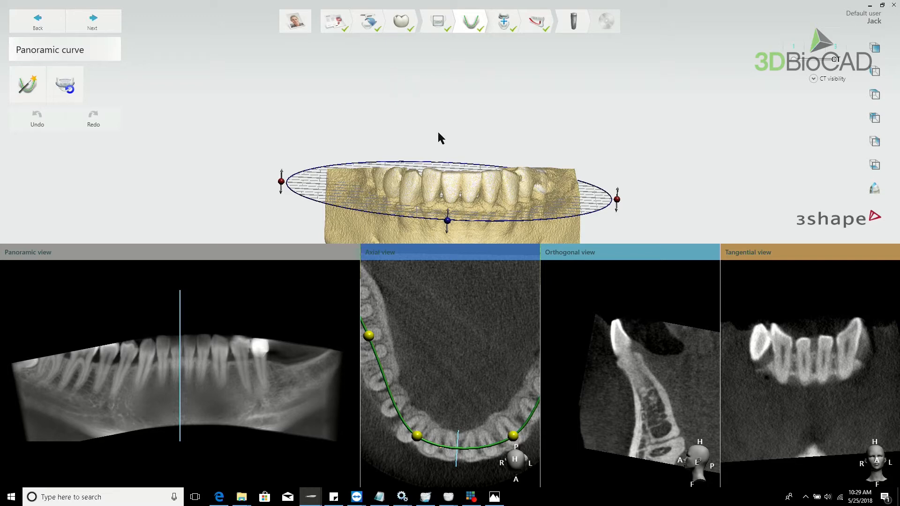
Level the panoramic plane across the lower jaw model, working from the front view
scroll(453, 112, "down", 2)
right_click_drag(452, 112, 438, 87)
scroll(472, 328, "down", 5)
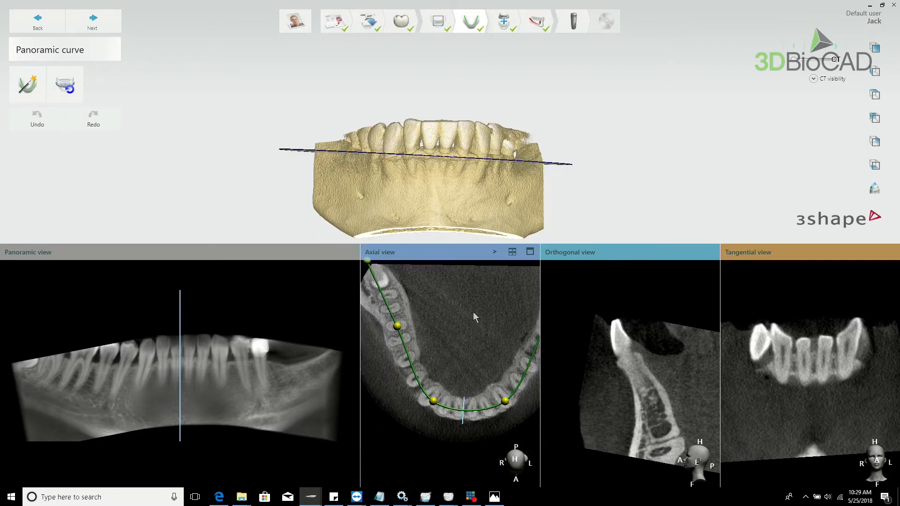
scroll(473, 327, "down", 2)
left_click_drag(577, 161, 578, 154)
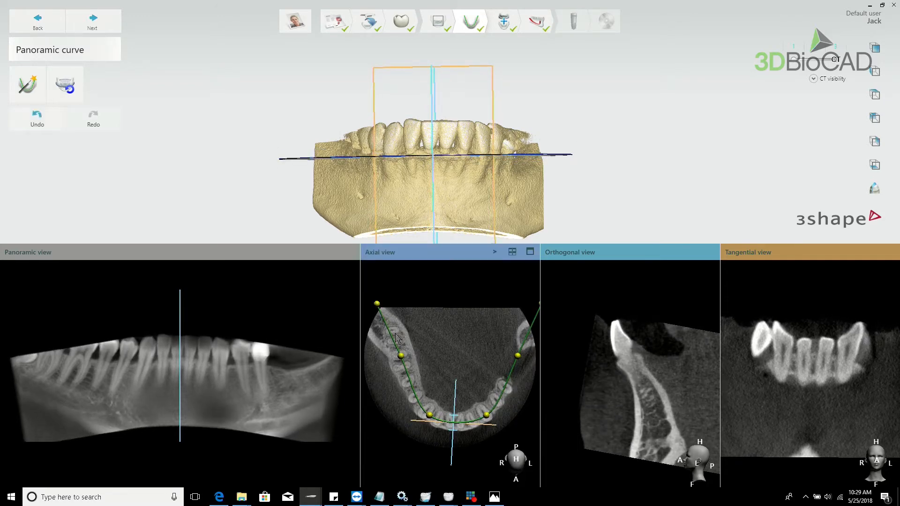
Try moving the two front control points of the panoramic curve outward in the axial view, and undo both moves
mouse_move(333, 497)
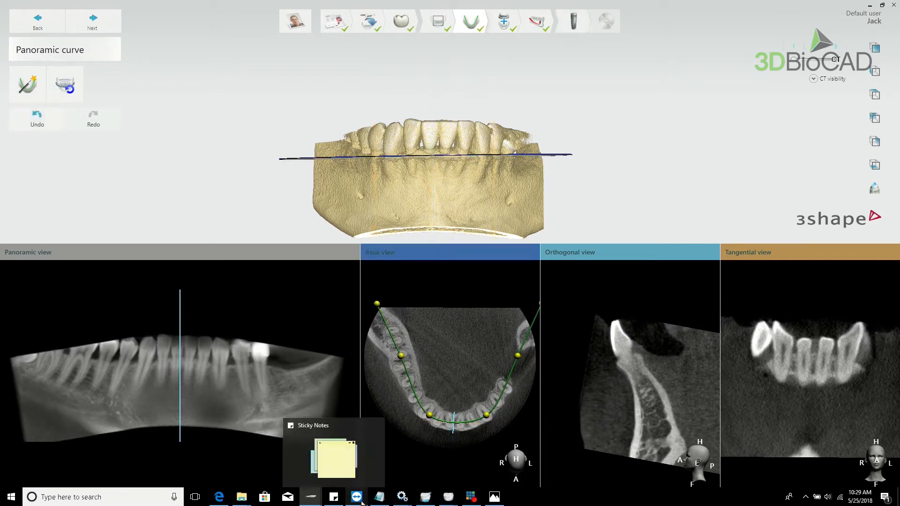
middle_click_drag(461, 403, 455, 371)
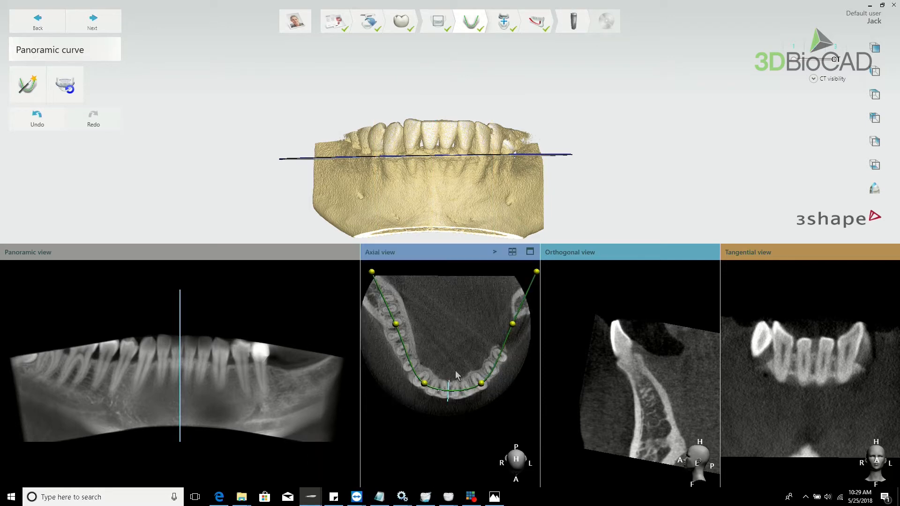
scroll(459, 336, "up", 2)
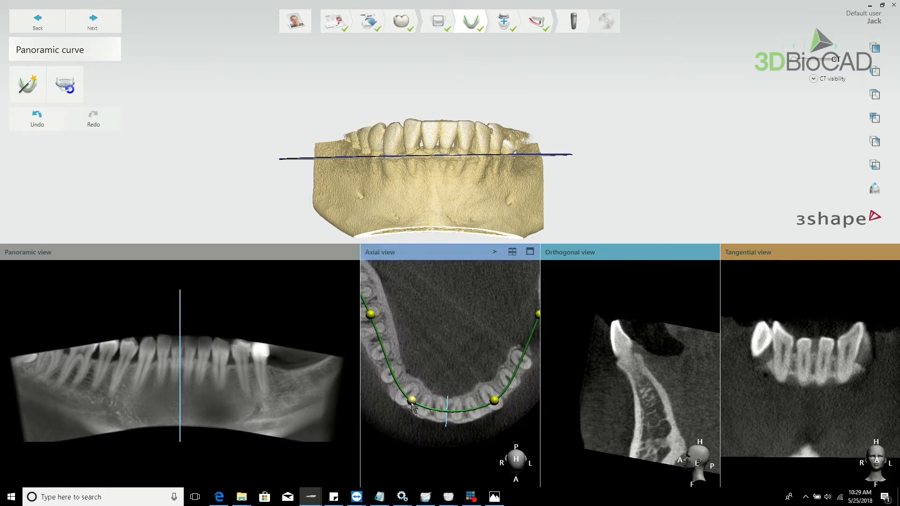
left_click_drag(402, 422, 401, 425)
left_click_drag(494, 400, 512, 432)
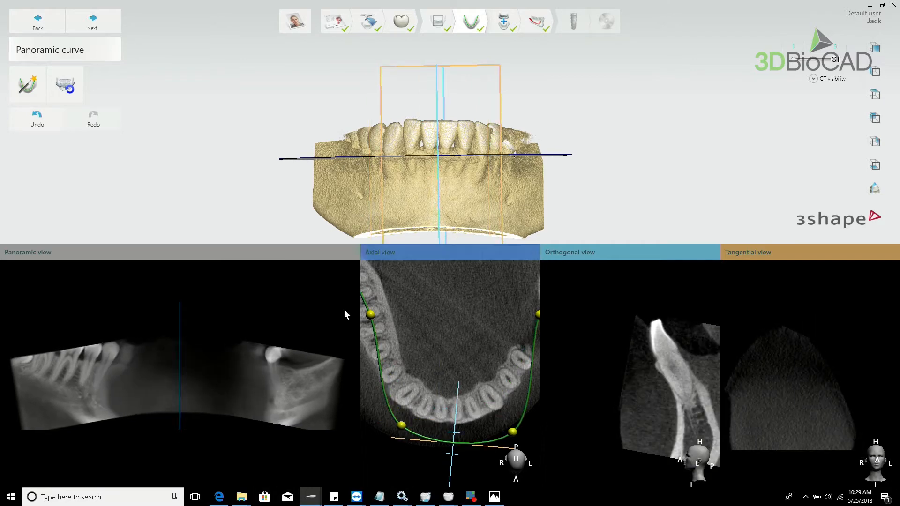
scroll(344, 309, "up", 1)
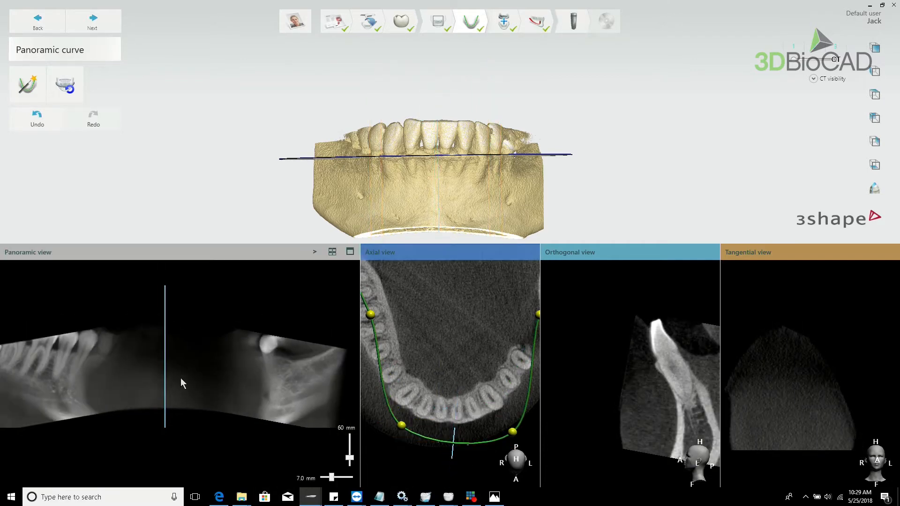
left_click(33, 123)
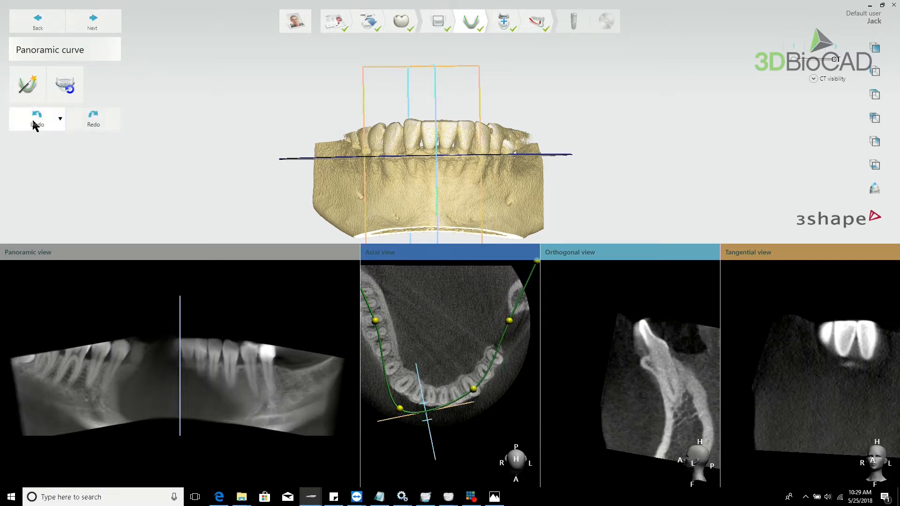
left_click(51, 119)
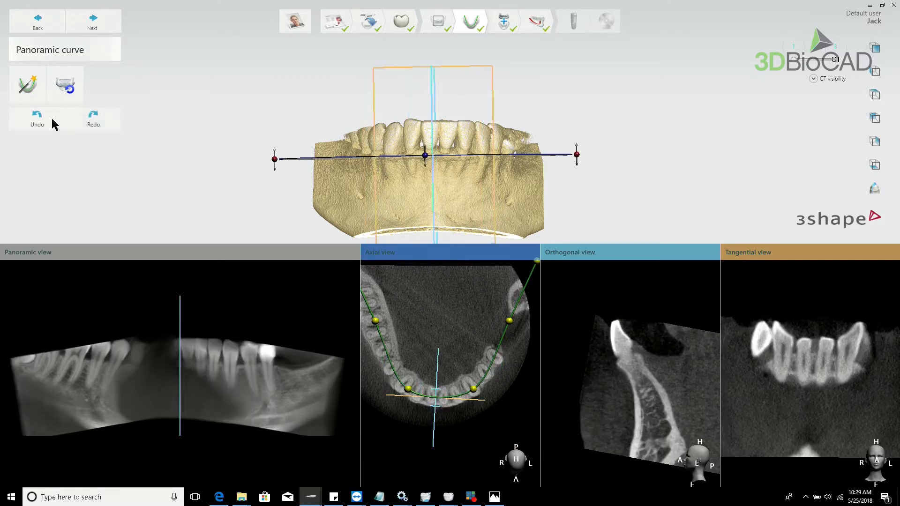
Generate the panoramic curve automatically along the lower arch and adjust the panoramic plane on the jaw model
left_click(32, 77)
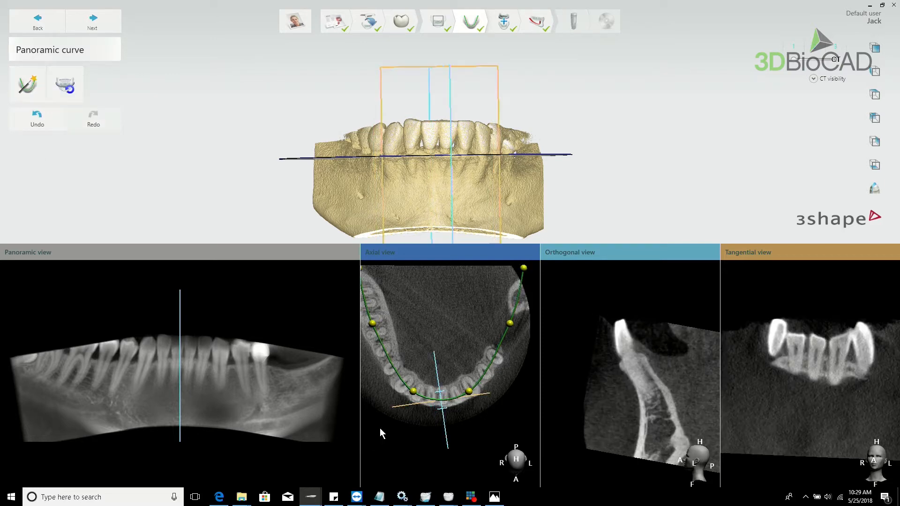
scroll(461, 413, "down", 3)
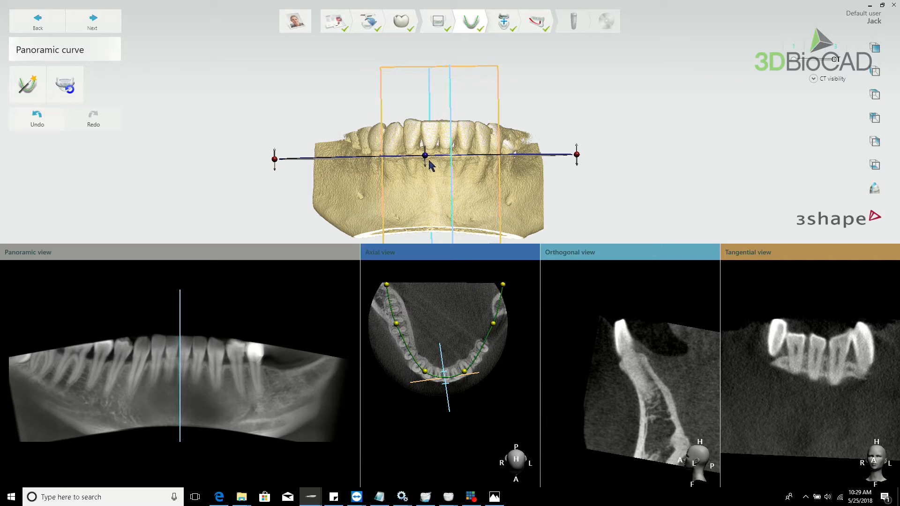
left_click_drag(425, 157, 424, 146)
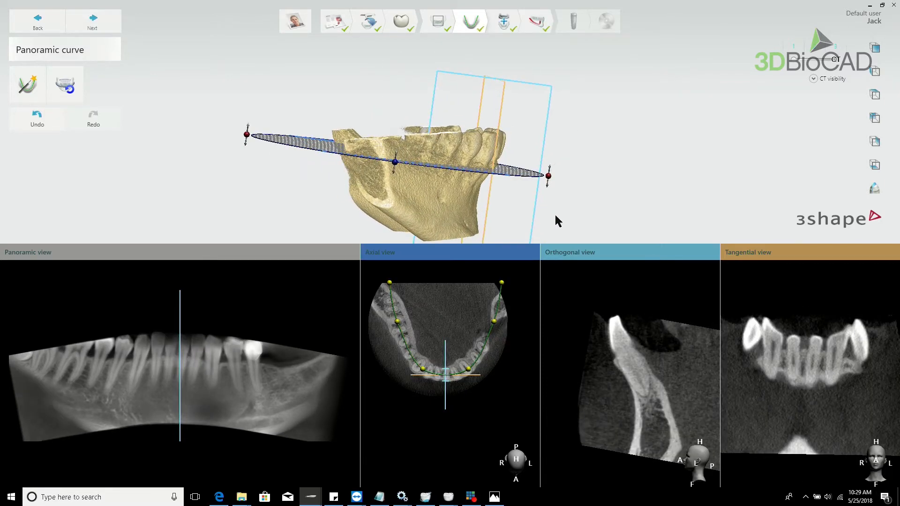
Tilt the panoramic plane in the side view of the jaw model by raising its front end
right_click_drag(553, 215, 553, 193)
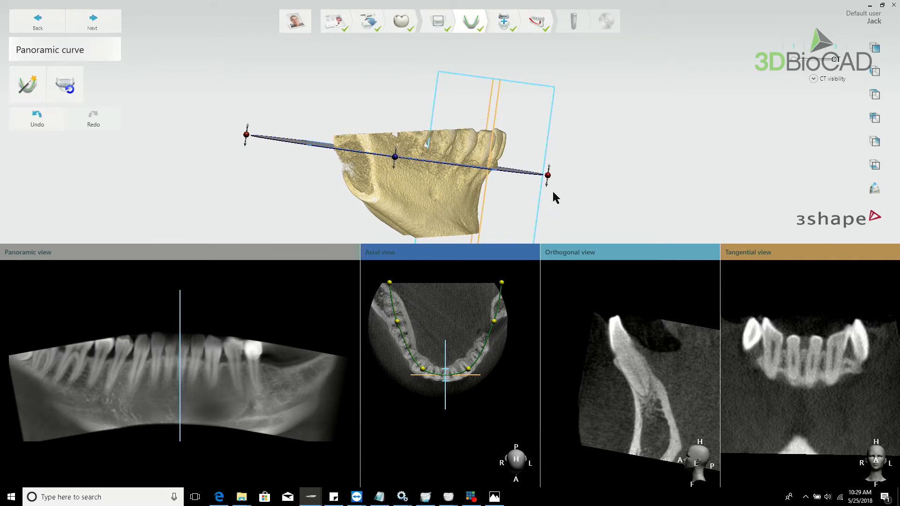
scroll(552, 192, "up", 1)
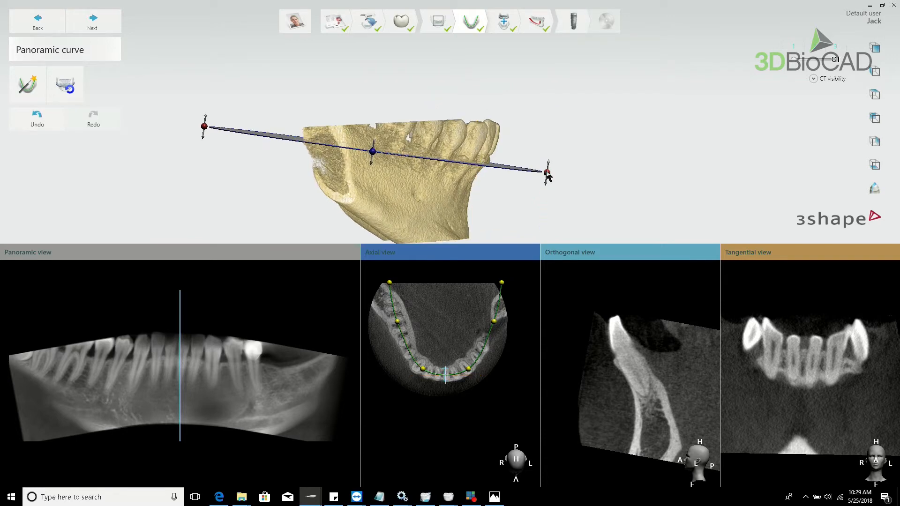
left_click_drag(547, 175, 547, 158)
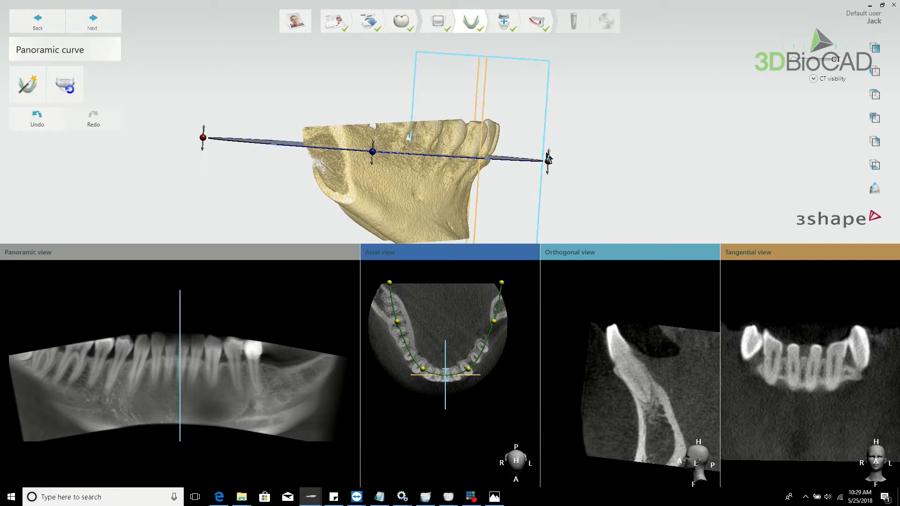
mouse_move(548, 157)
left_mouse_down()
mouse_move(544, 170)
mouse_move(542, 143)
left_mouse_up()
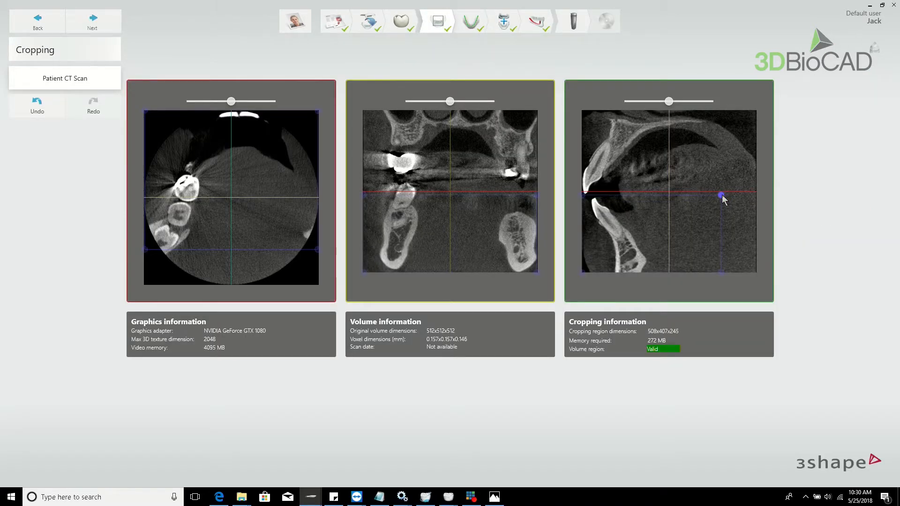
Enlarge the patient CT crop region to full depth and upward past the upper tooth edges, and return to the panoramic curve stage
left_click_drag(721, 194, 756, 173)
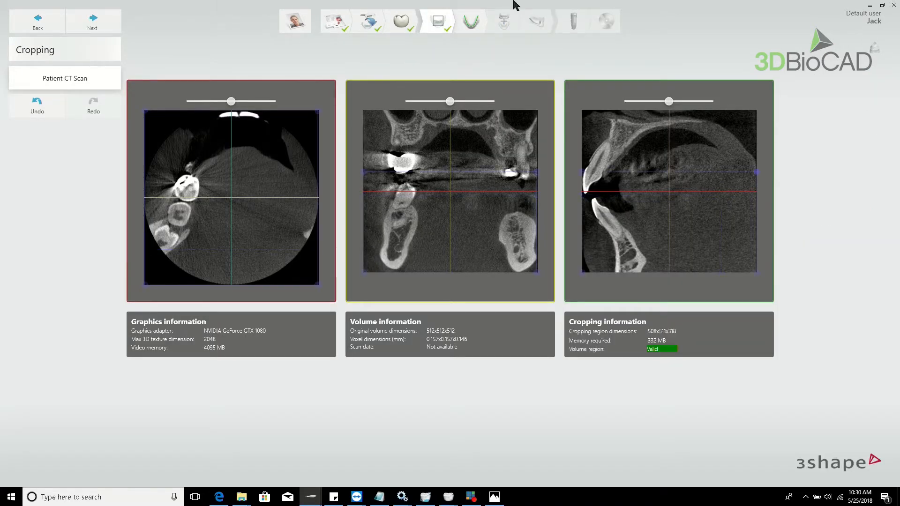
left_click(482, 19)
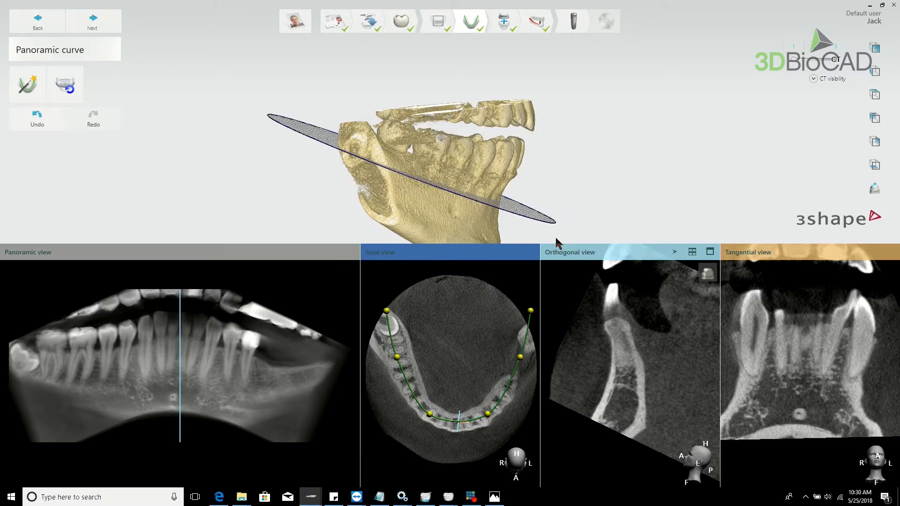
Raise the front end of the panoramic plane so it runs along the lower teeth of the newly cropped jaw model
mouse_move(558, 228)
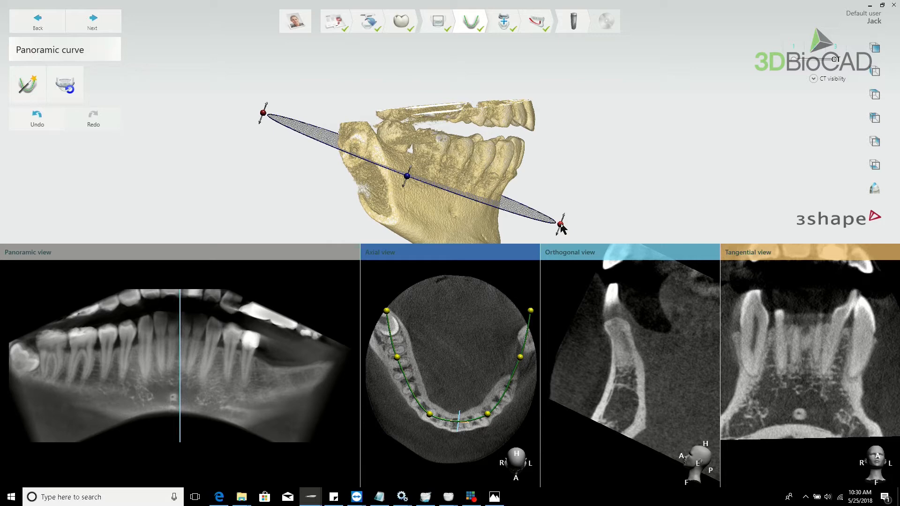
left_click_drag(561, 225, 570, 189)
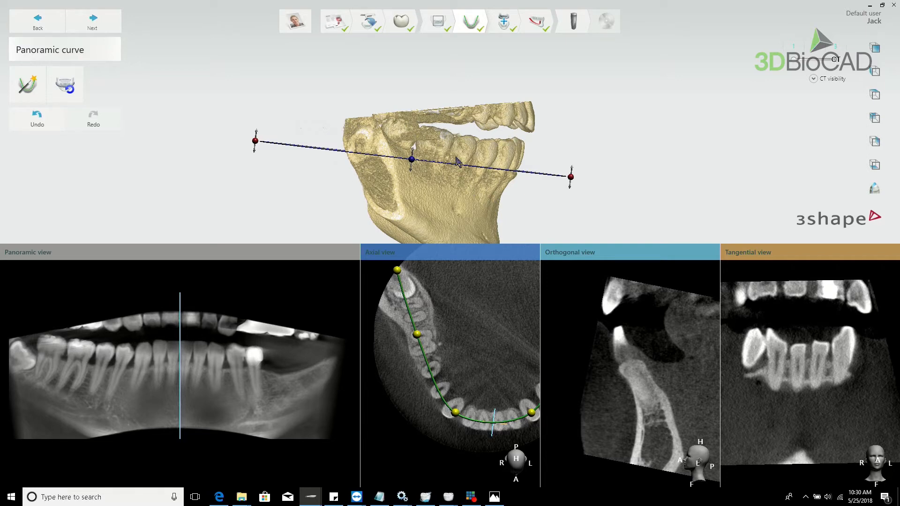
scroll(456, 161, "up", 1)
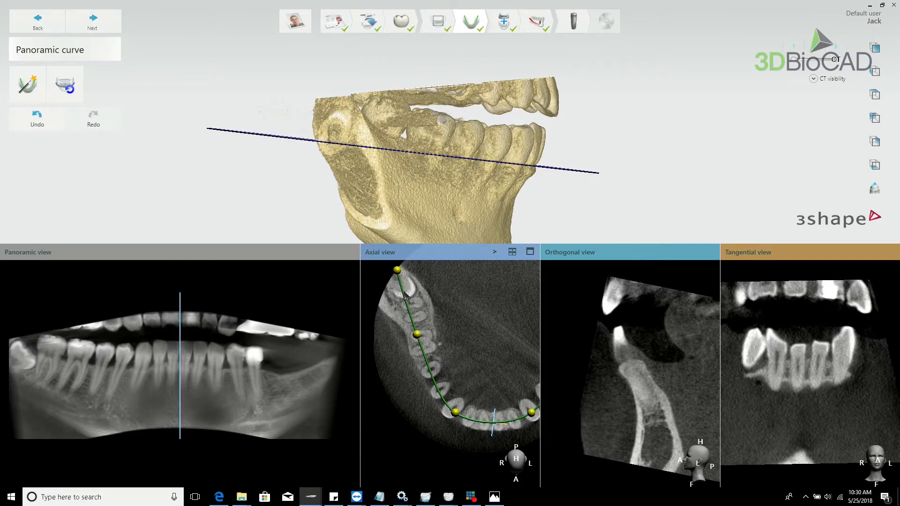
Enlarge the axial view and shift the curve's control point on the patient's right molars to center it along the arch
middle_click_drag(420, 310, 382, 298)
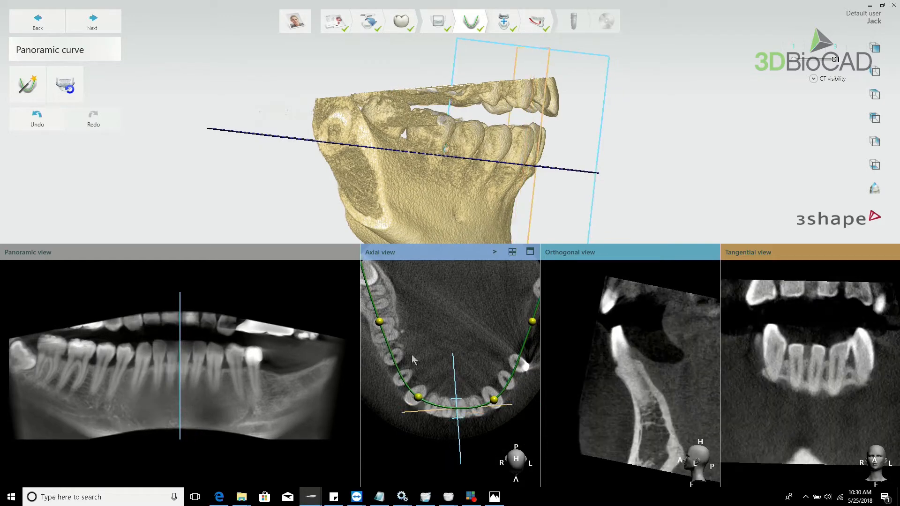
scroll(412, 361, "up", 1)
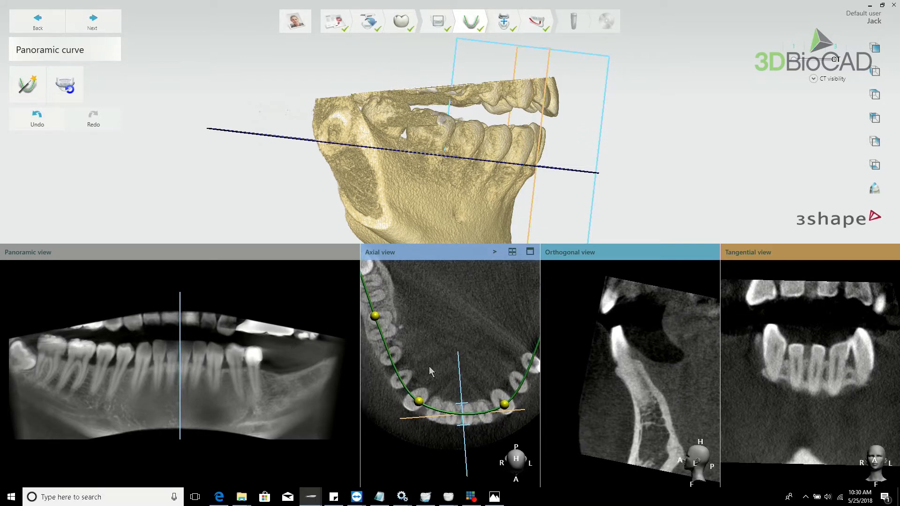
double_click(428, 366)
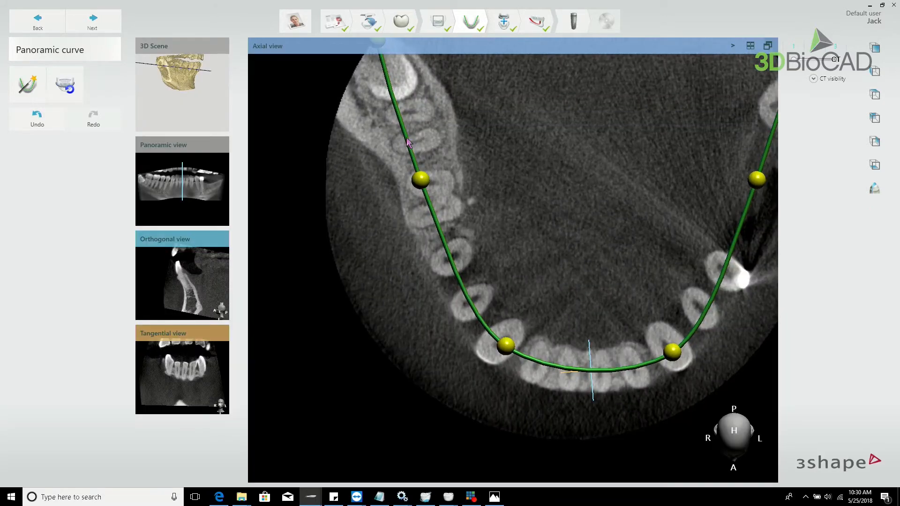
left_click_drag(420, 180, 426, 176)
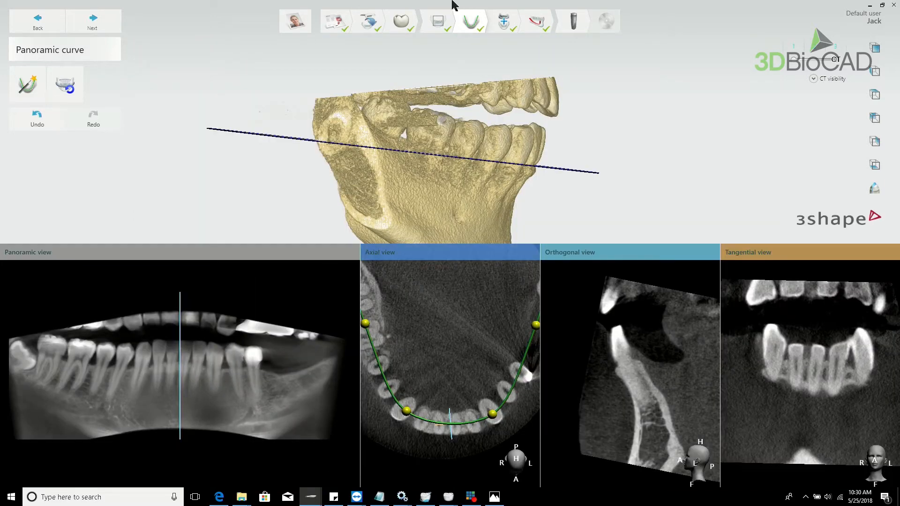
Go to the lower jaw scan alignment and reopen its initial alignment to show the three matching points on the CT scan
left_click(503, 22)
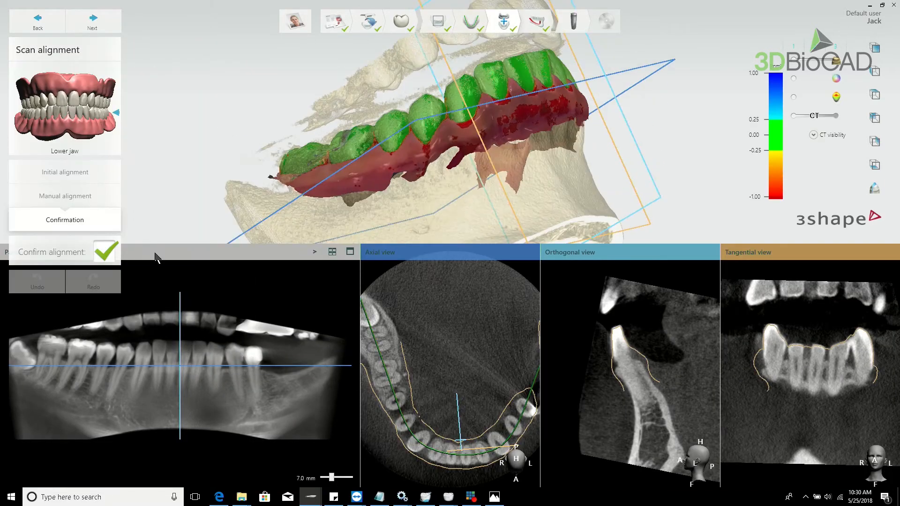
right_click_drag(331, 180, 401, 173)
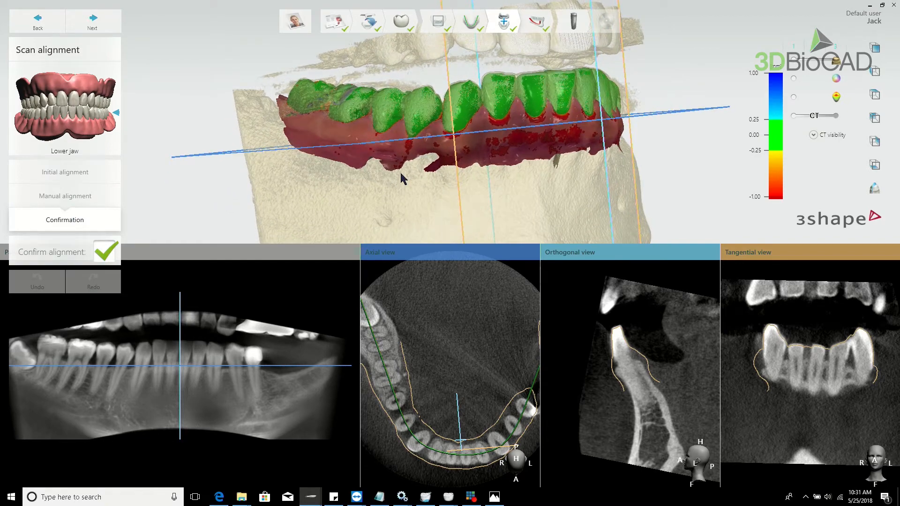
left_click(85, 177)
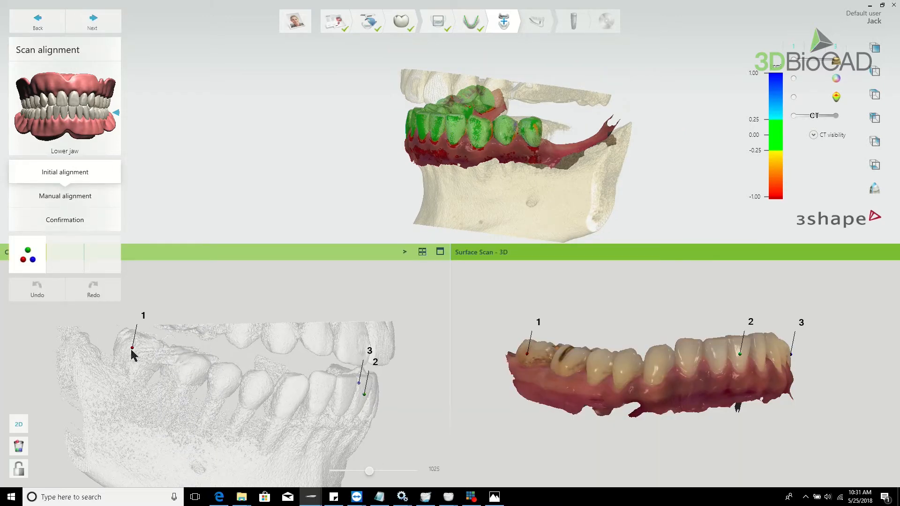
right_click_drag(132, 355, 229, 419)
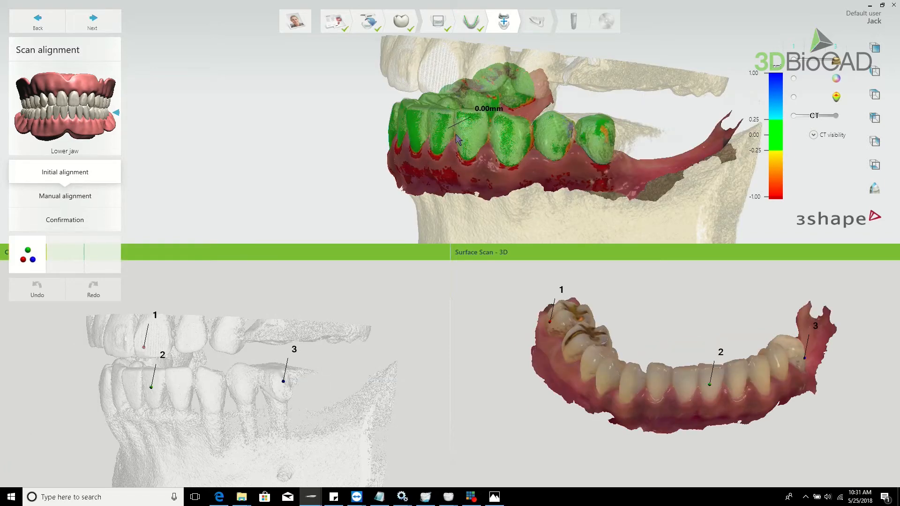
Examine the colored deviation map on the lower surface scan over the CT model from both sides and the front
right_click_drag(459, 117, 542, 136)
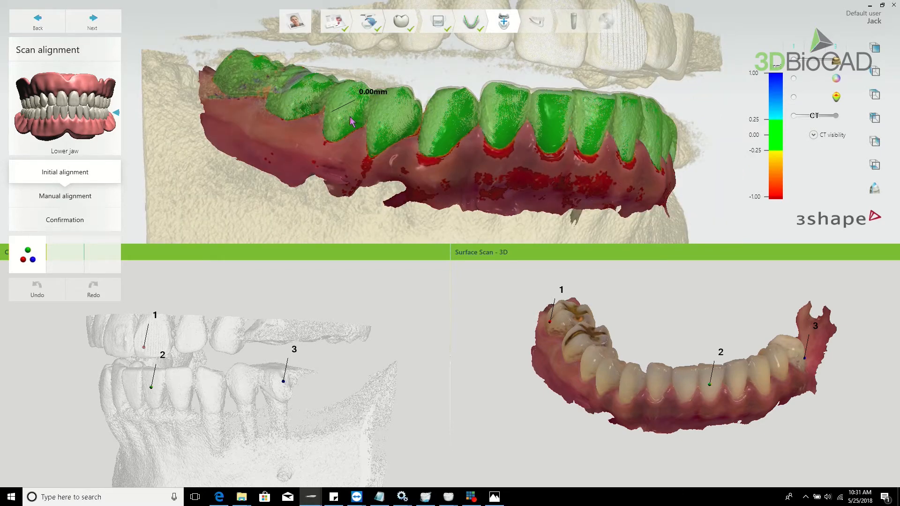
right_click_drag(350, 117, 484, 117)
scroll(517, 123, "down", 3)
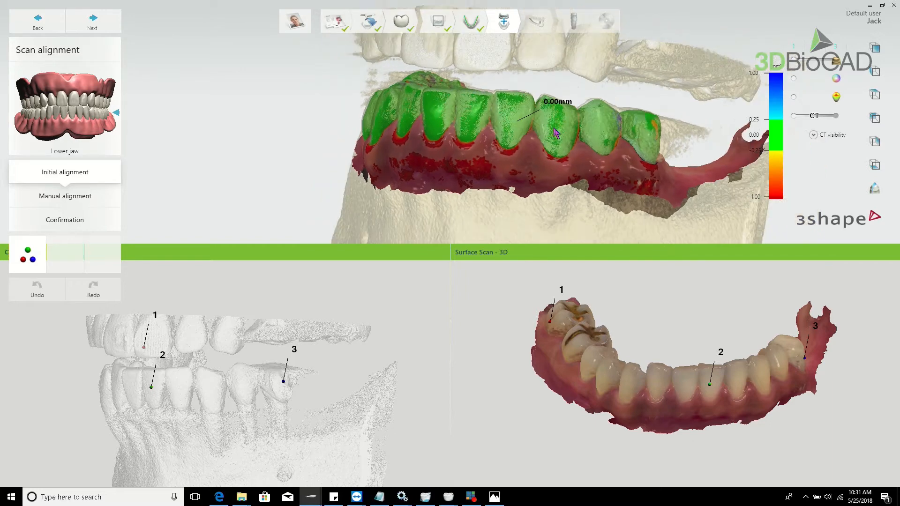
right_click_drag(556, 133, 488, 163)
mouse_move(440, 159)
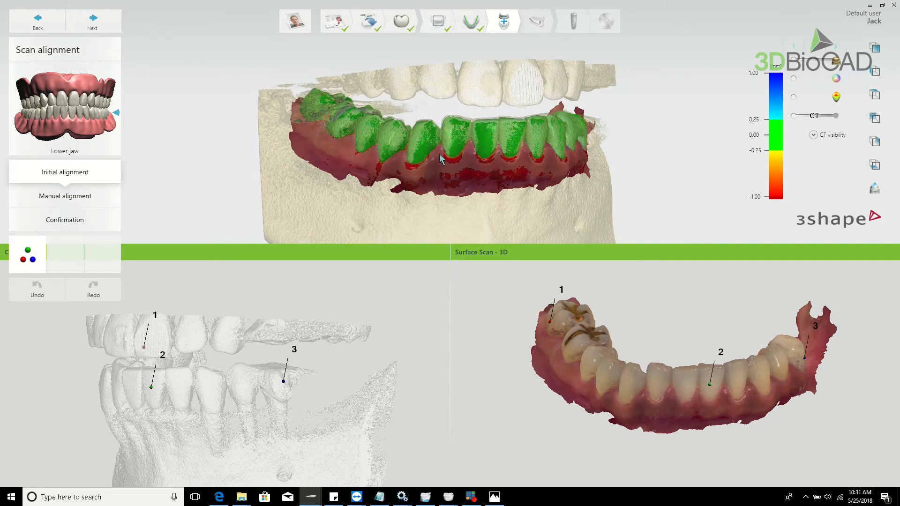
scroll(441, 160, "up", 2)
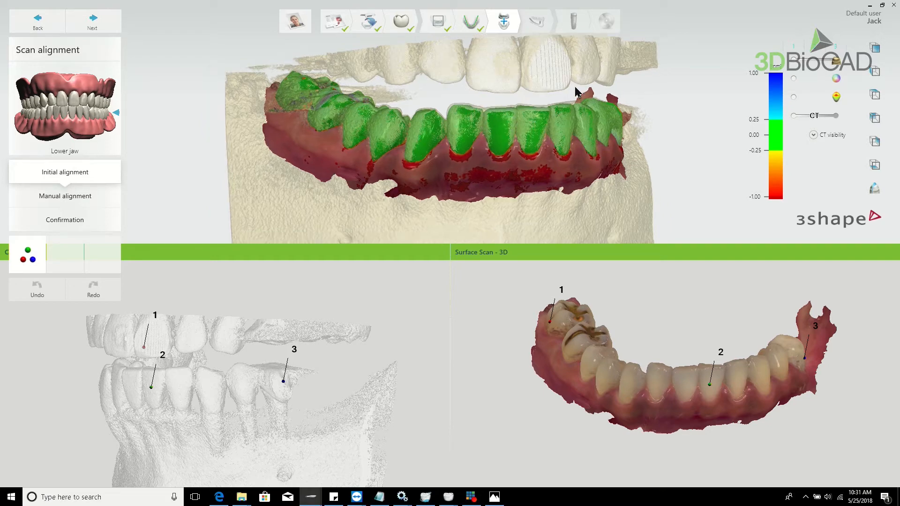
scroll(445, 91, "down", 2)
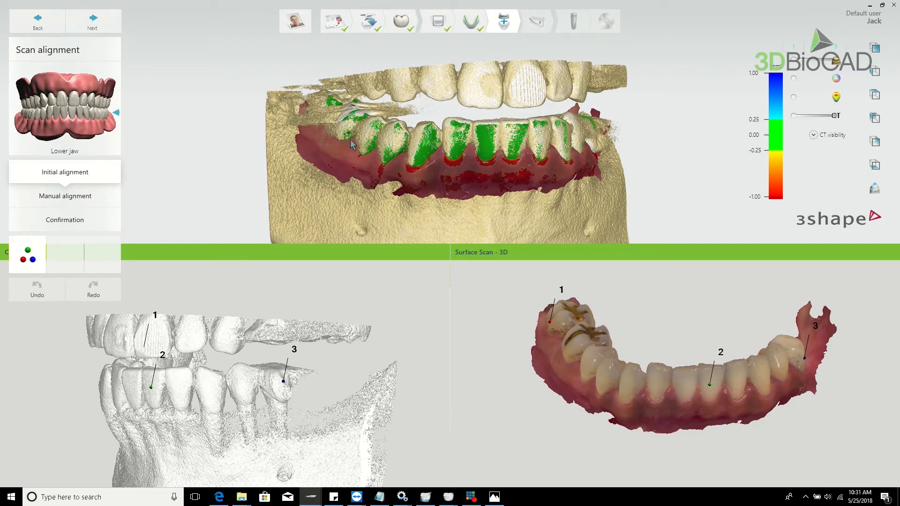
Inspect the right molars against the fully opaque CT and check alignment point 1 on the rear molar of the CT scan
scroll(353, 144, "up", 5)
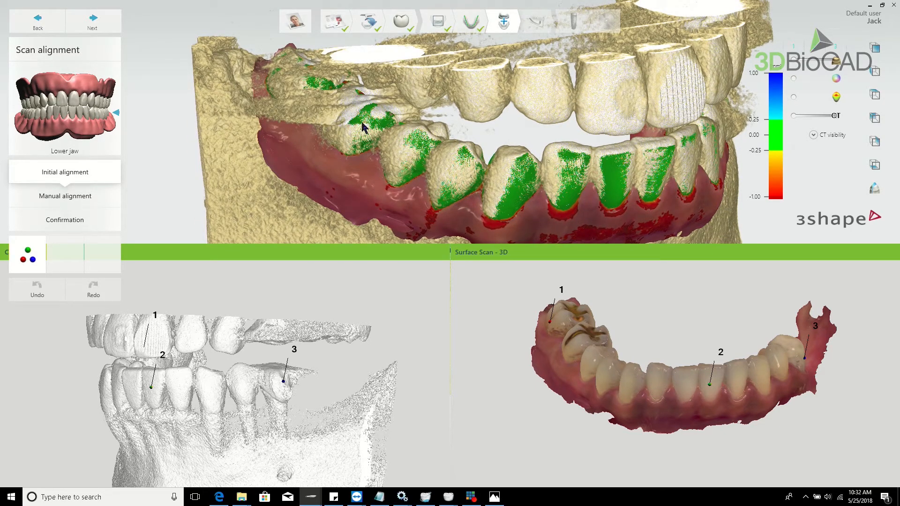
scroll(392, 134, "down", 2)
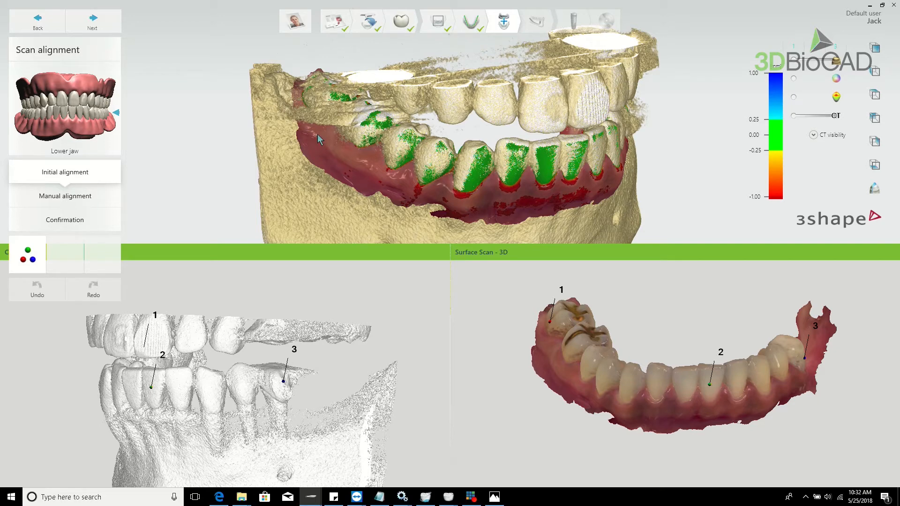
scroll(184, 356, "up", 5)
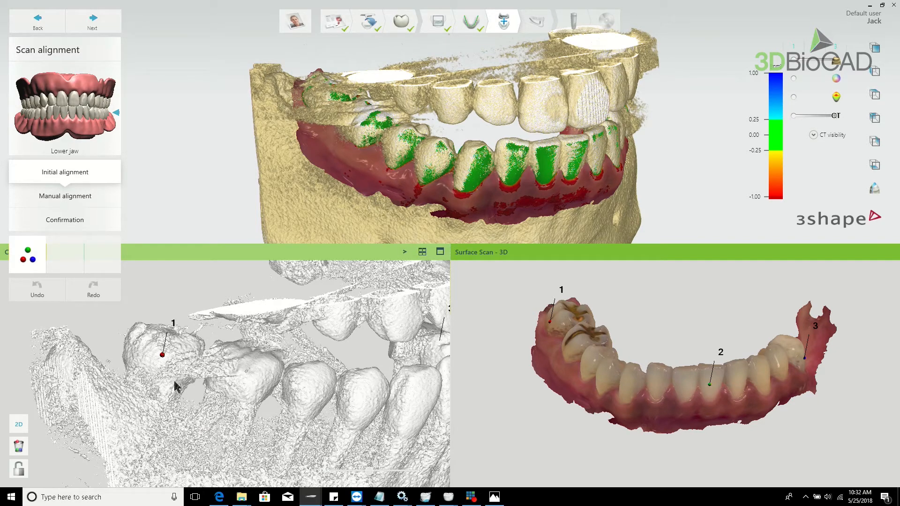
left_click(162, 353)
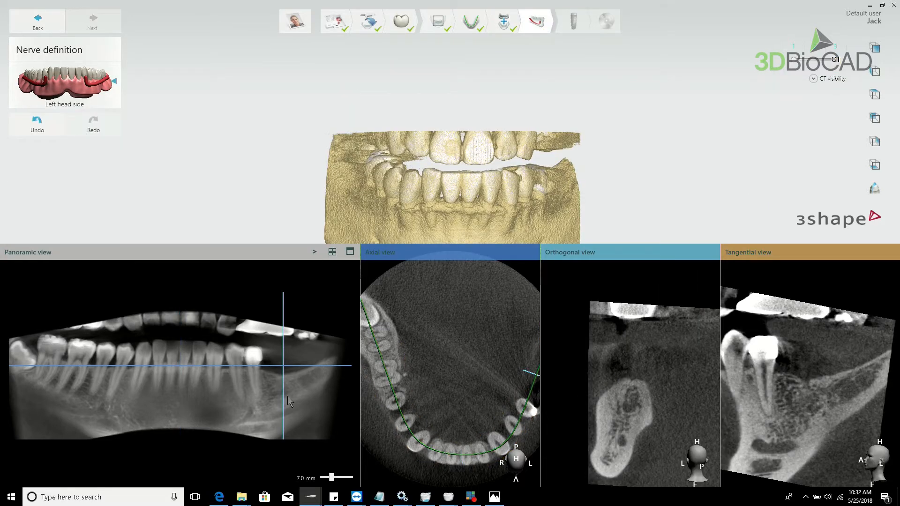
Locate the mental foramen below the last left premolar with the panoramic cross-lines and place the first two left nerve points in the orthogonal view
left_click(291, 365)
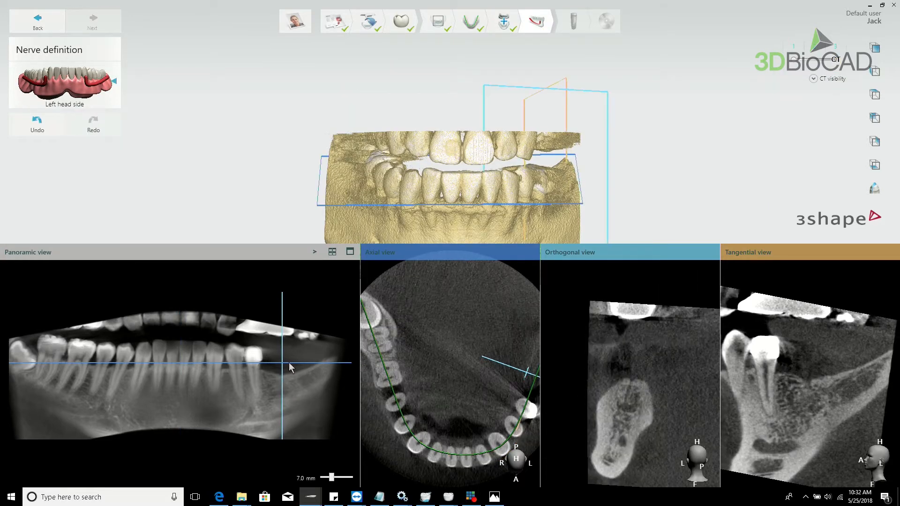
left_click_drag(296, 360, 290, 354)
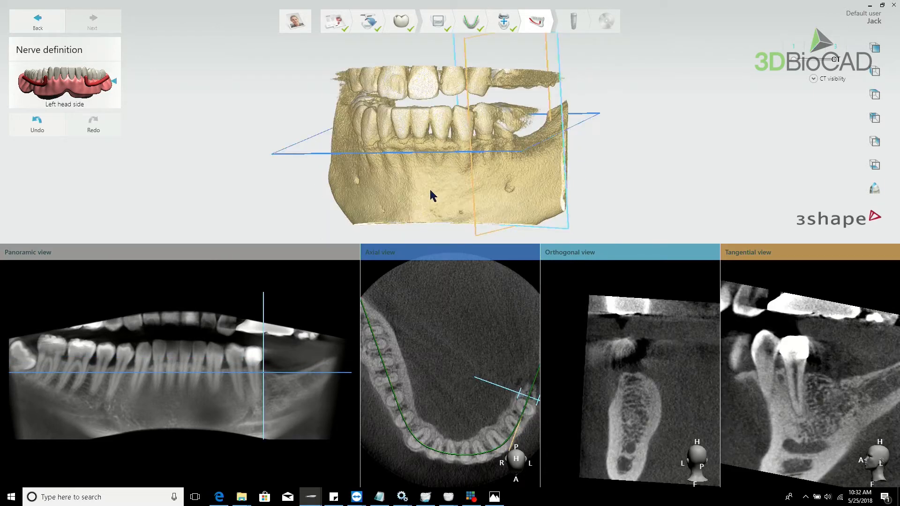
right_click_drag(429, 190, 443, 194)
scroll(444, 195, "up", 3)
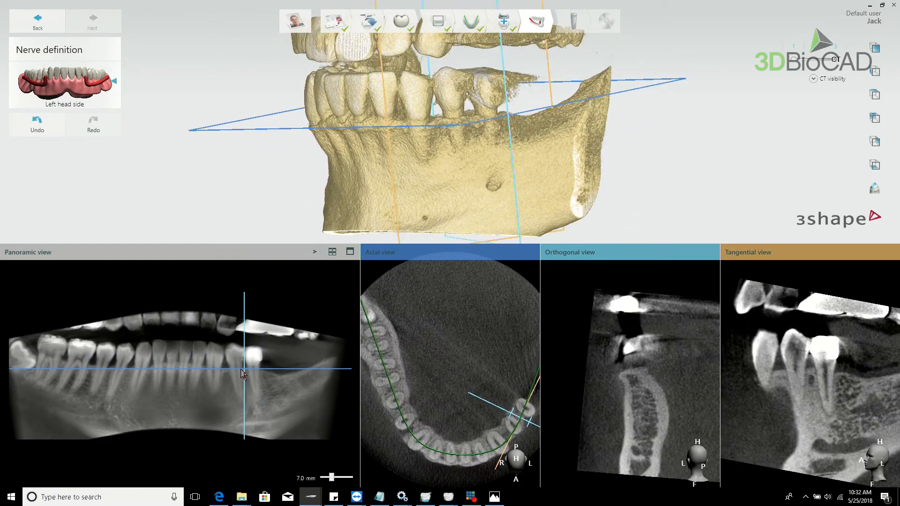
mouse_move(245, 369)
left_mouse_down()
mouse_move(237, 370)
mouse_move(251, 385)
left_mouse_up()
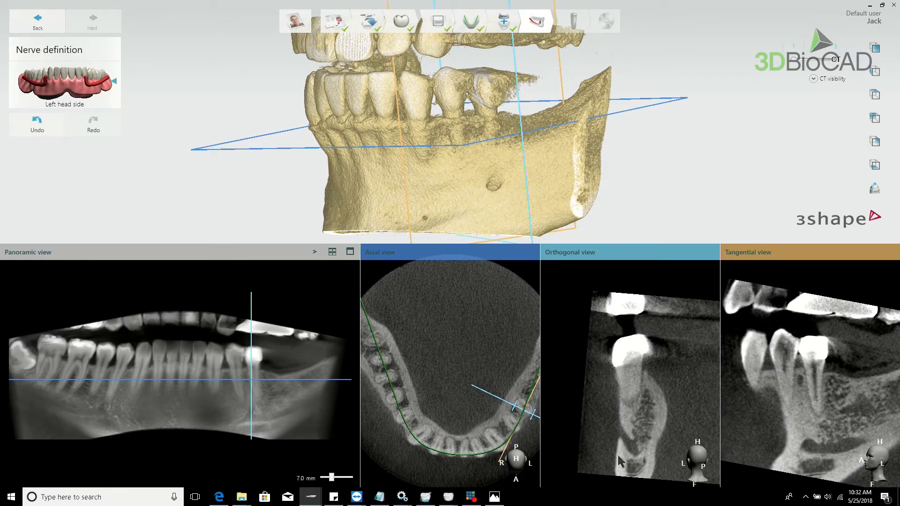
left_click(644, 455)
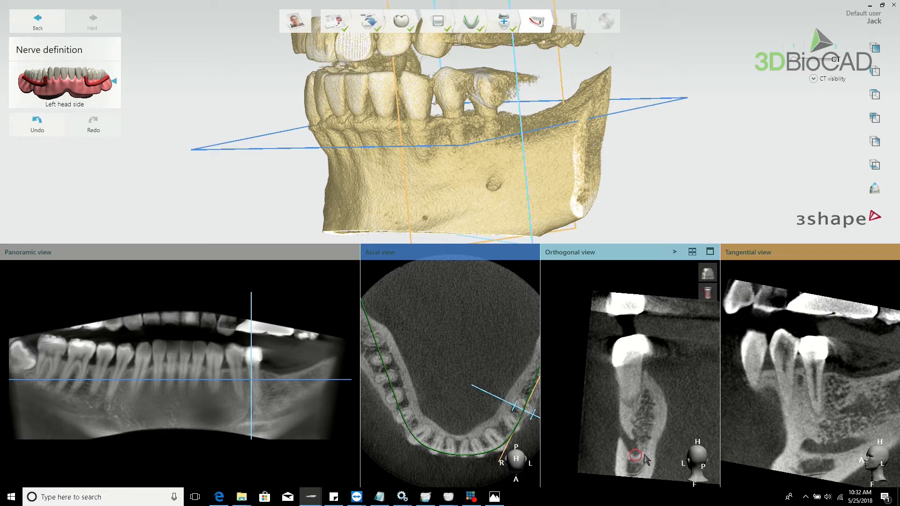
left_click(623, 444)
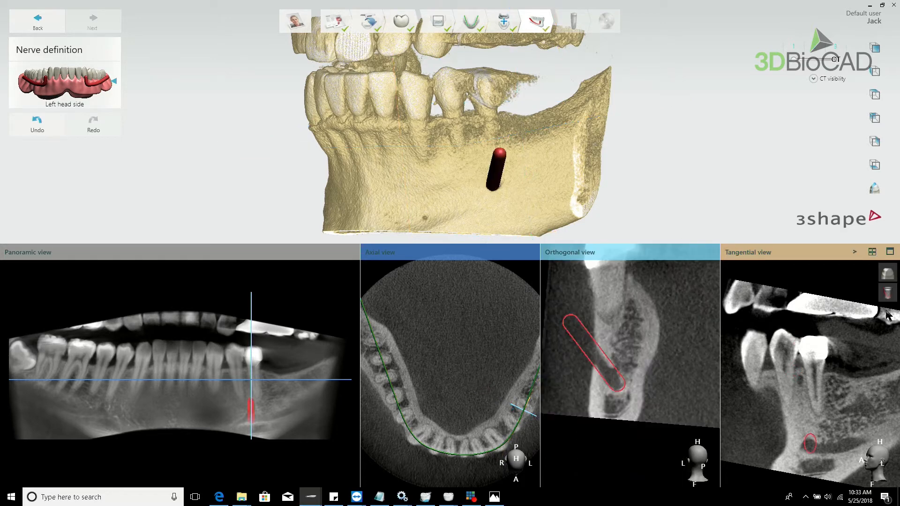
Examine the mandibular canal behind the left mental foramen slice by slice in an enlarged tangential view
left_click(889, 252)
middle_click_drag(542, 379, 513, 286)
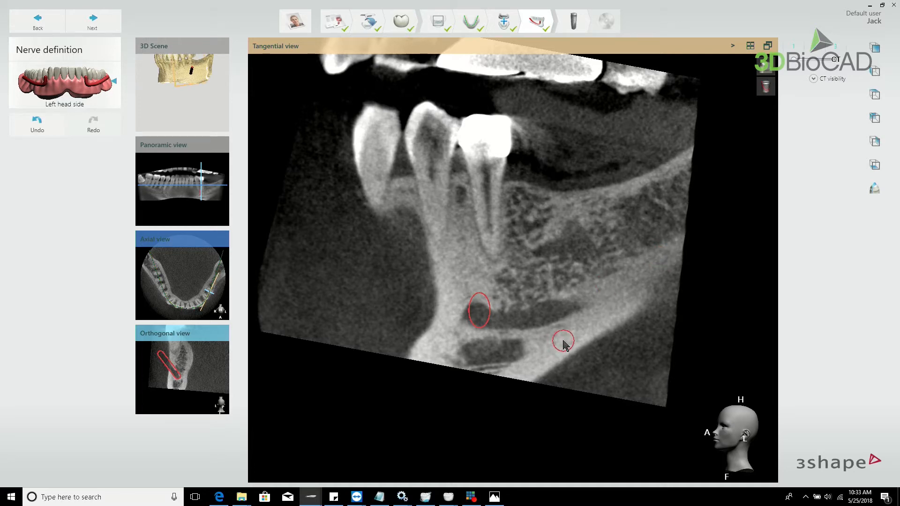
scroll(562, 341, "down", 4)
scroll(563, 341, "up", 6)
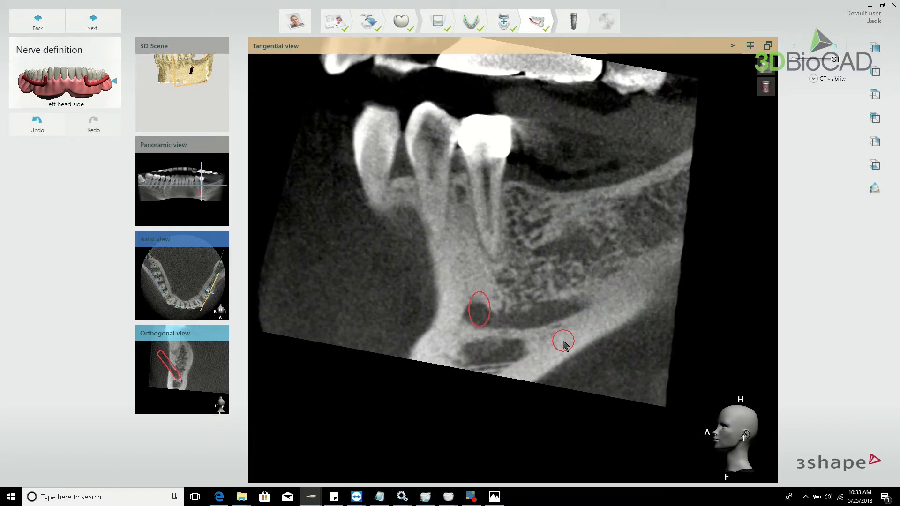
scroll(564, 343, "up", 2)
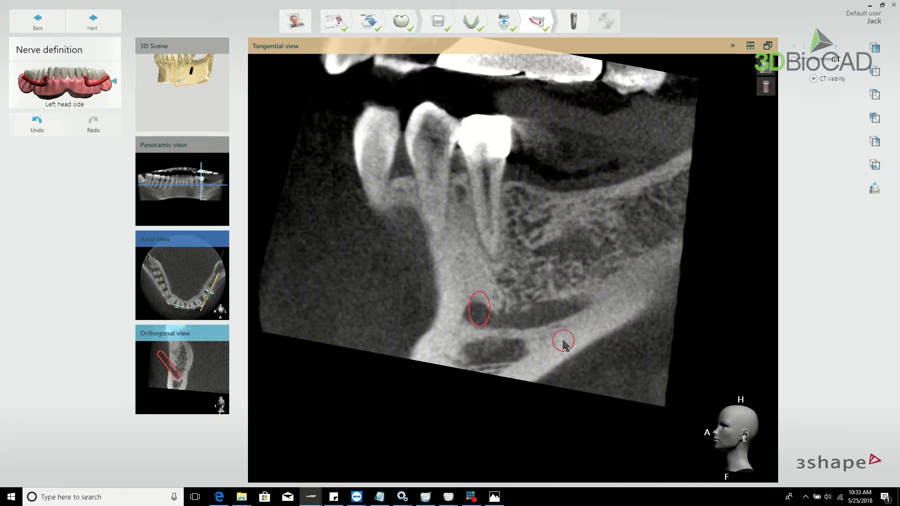
scroll(563, 343, "down", 2)
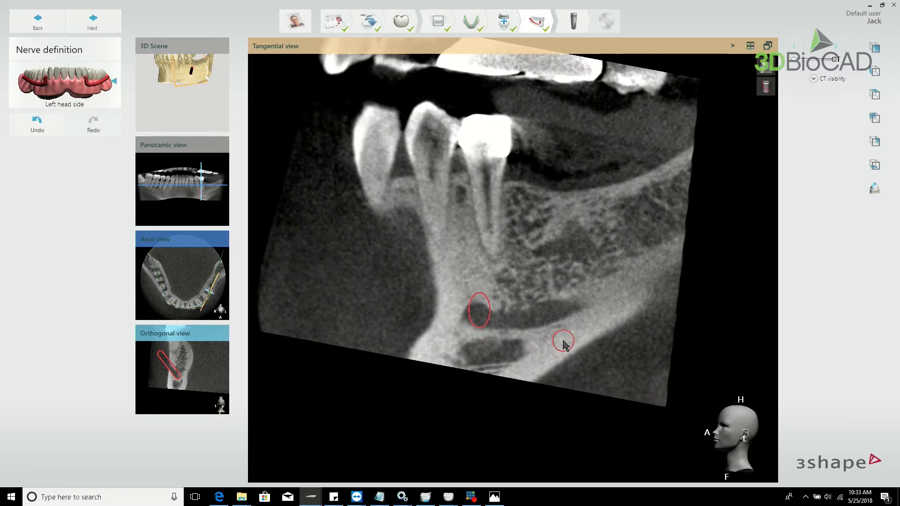
scroll(557, 321, "up", 2)
scroll(557, 321, "down", 3)
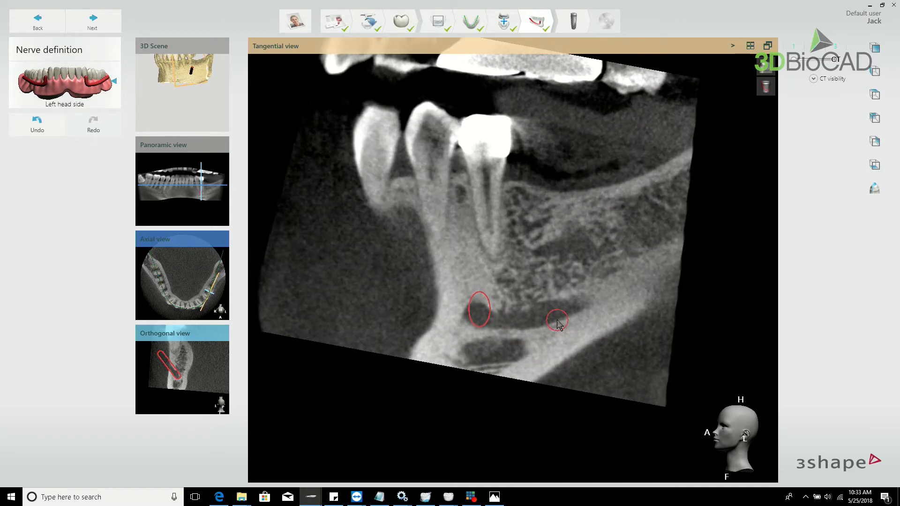
scroll(557, 321, "down", 2)
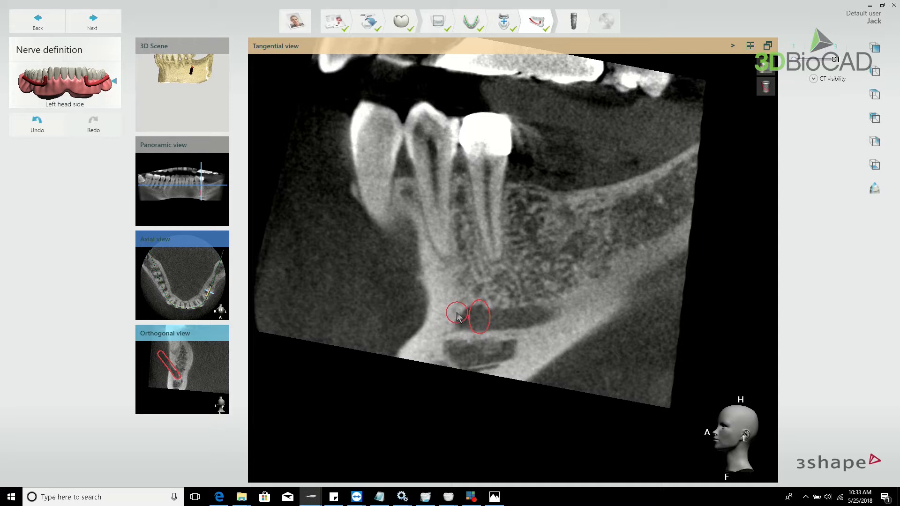
Trace the left mandibular nerve in the tangential slices, placing points from in front of the mental foramen backwards along the canal
left_click(455, 327)
scroll(580, 306, "down", 3)
scroll(580, 306, "up", 7)
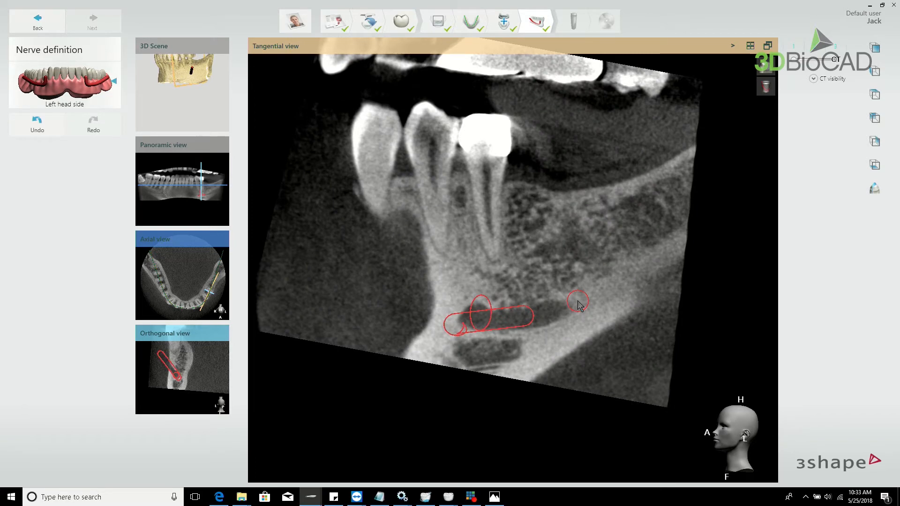
scroll(577, 304, "down", 3)
left_click(577, 307)
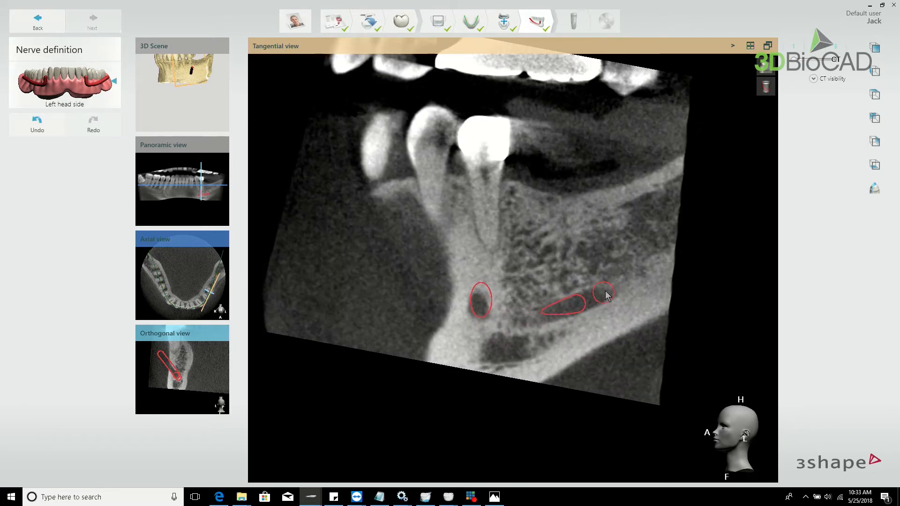
left_click(614, 292)
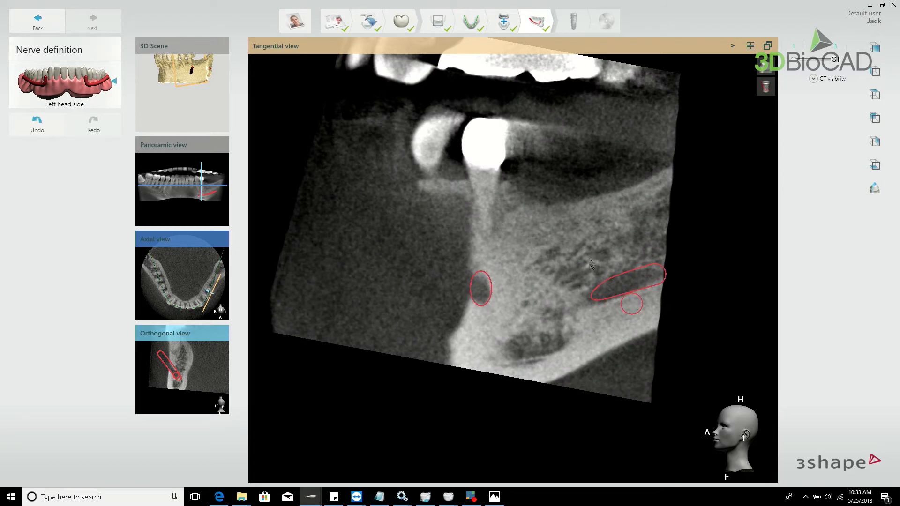
Check the traced left nerve in an enlarged panoramic view and restore the multi-view layout
left_click(771, 46)
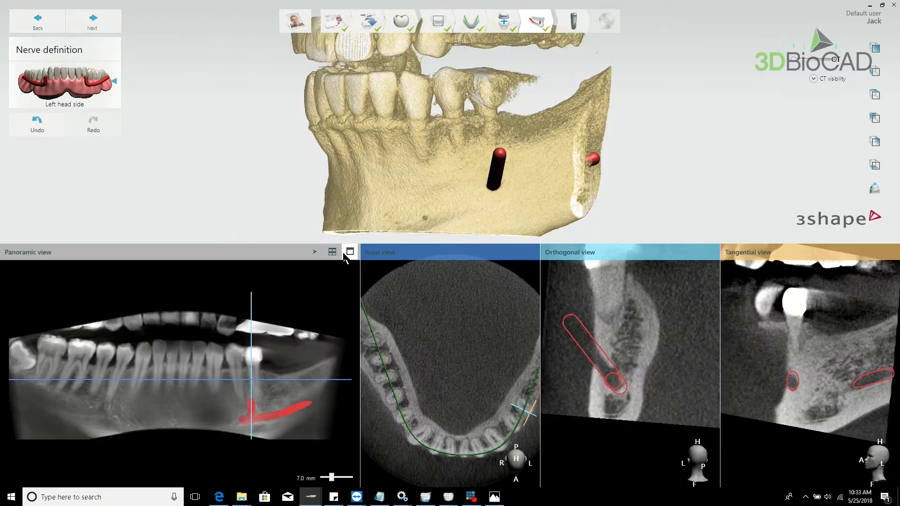
left_click(347, 253)
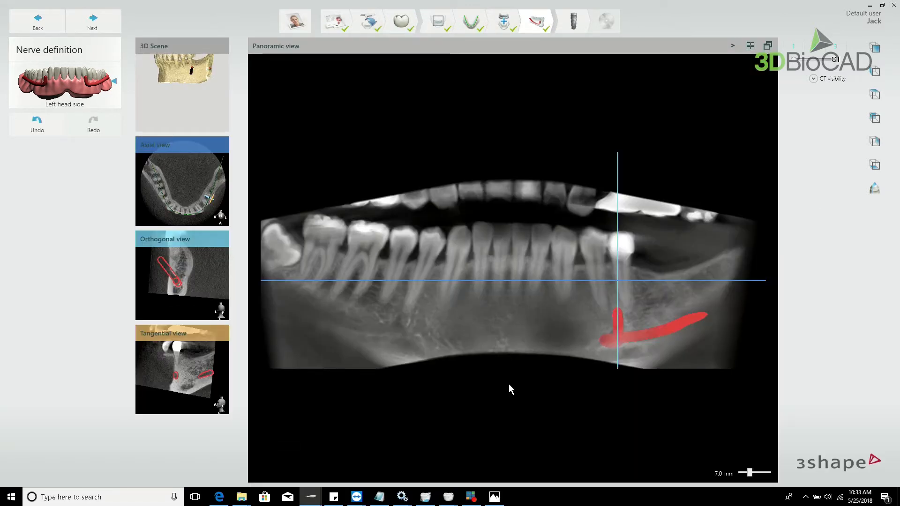
left_click(750, 46)
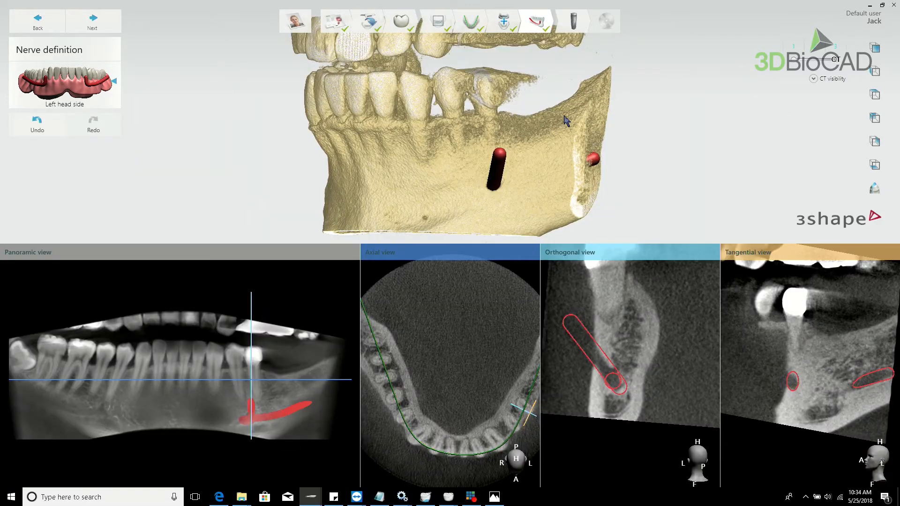
Go to implant planning, remove the existing implant on tooth 19 and open the implant manufacturer selection for that tooth
left_click(564, 23)
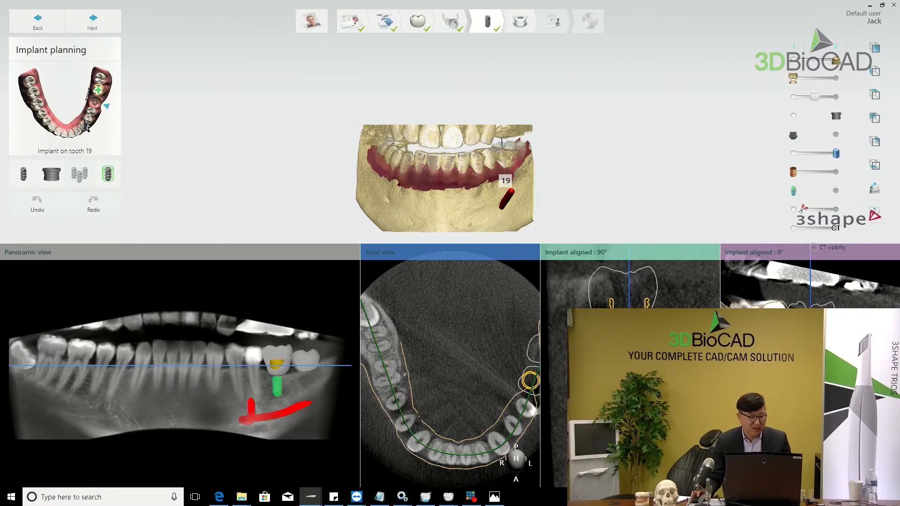
left_click(169, 183)
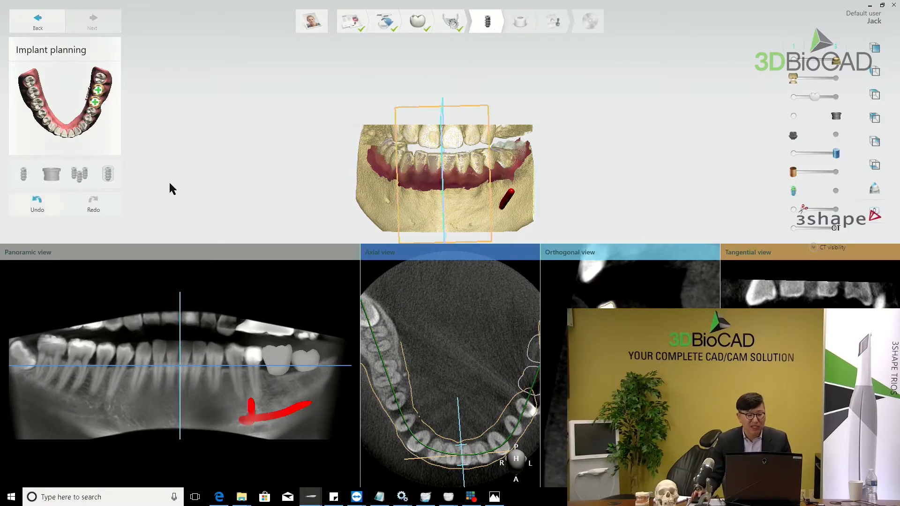
left_click(105, 106)
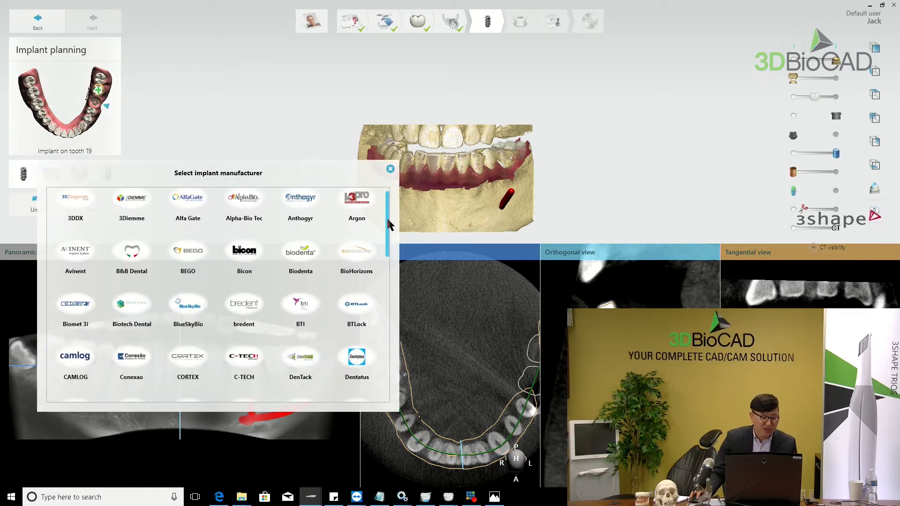
Browse the implant manufacturers through to the end of the list and choose Straumann for the tooth 19 implant
scroll(388, 224, "down", 1)
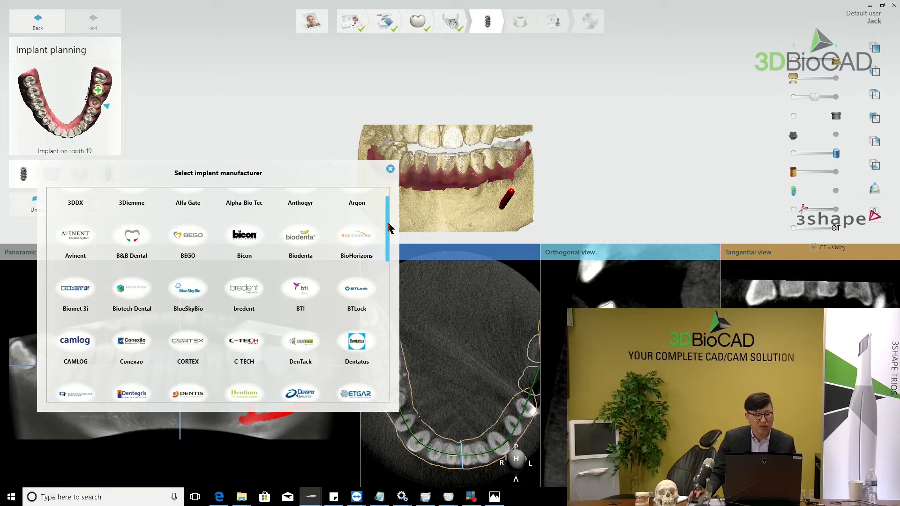
scroll(388, 228, "down", 1)
scroll(388, 227, "down", 1)
left_click_drag(388, 230, 404, 349)
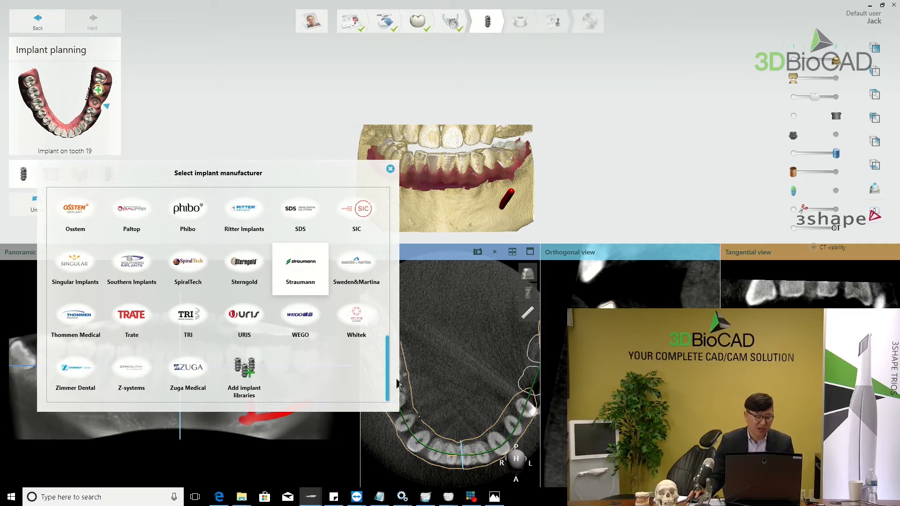
left_click_drag(394, 382, 378, 224)
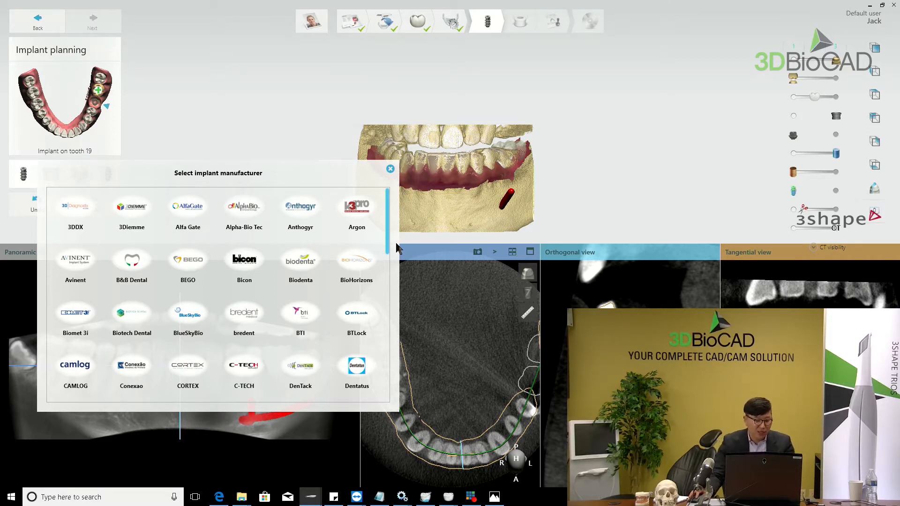
left_click_drag(394, 247, 404, 351)
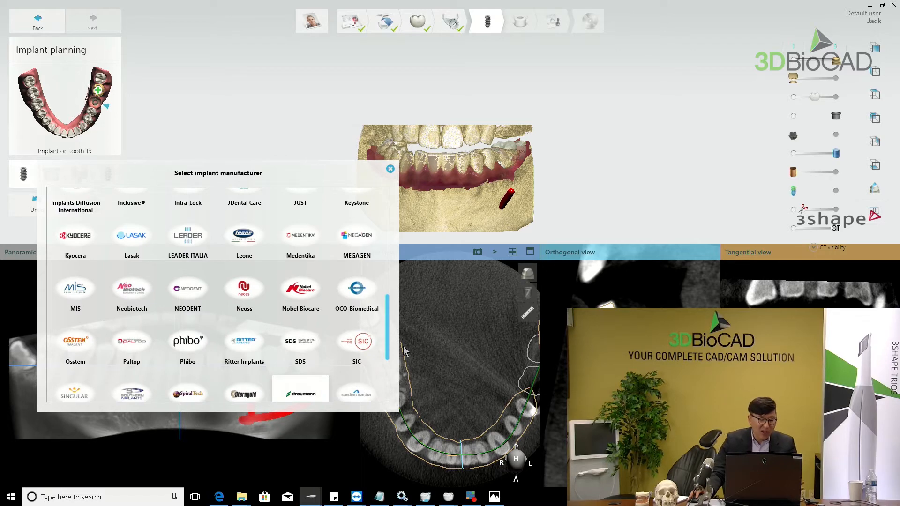
left_click_drag(404, 350, 406, 391)
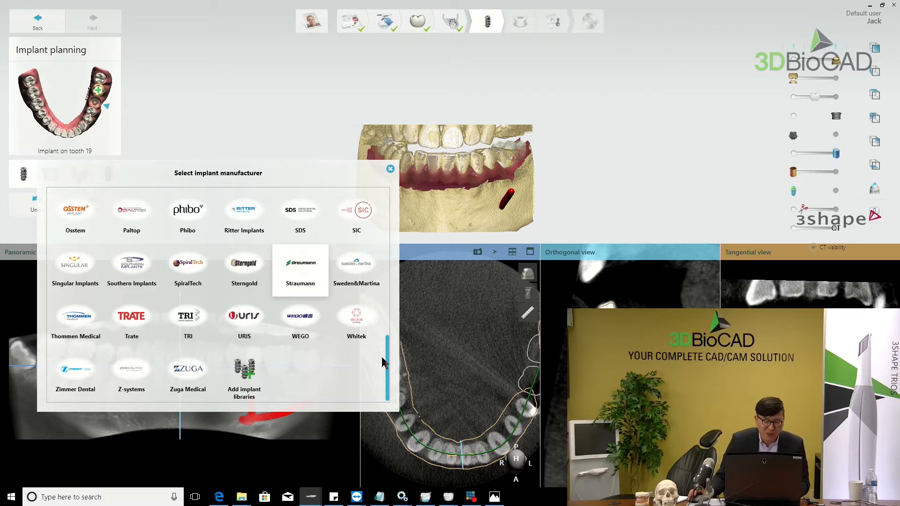
scroll(300, 337, "up", 1)
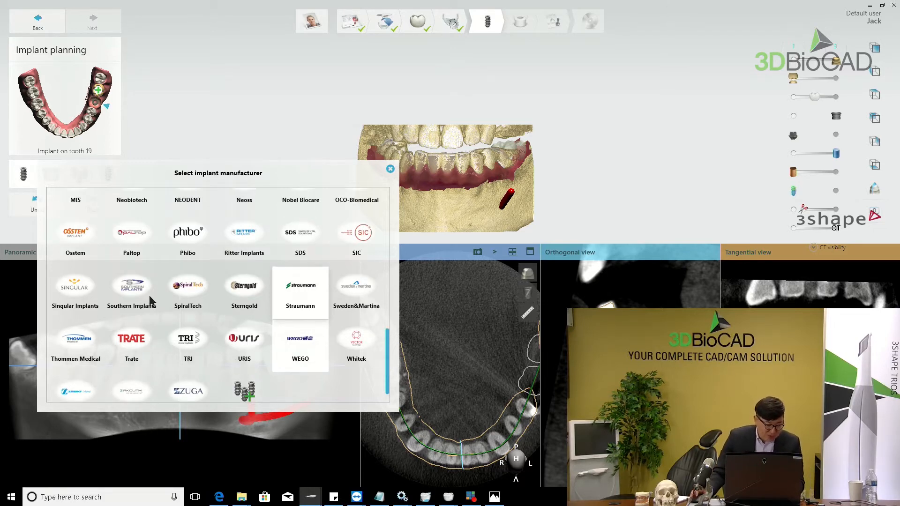
scroll(169, 310, "up", 3)
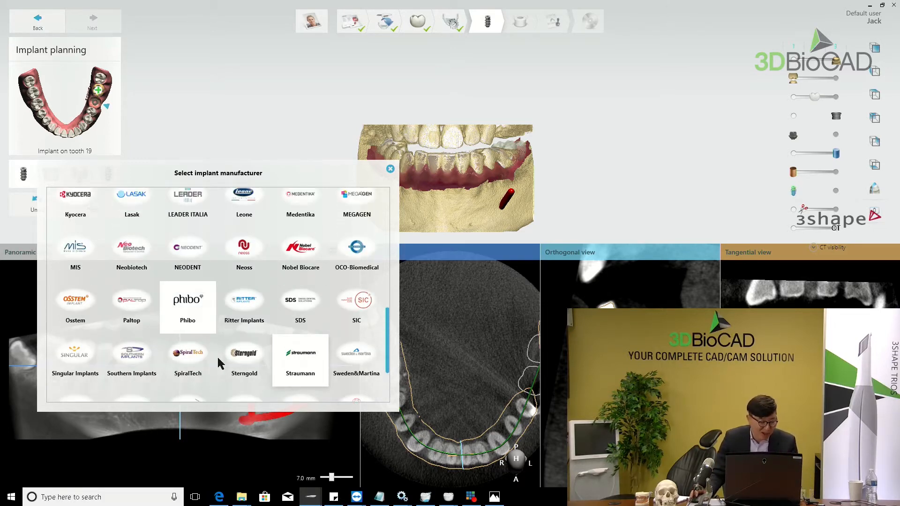
scroll(322, 395, "down", 4)
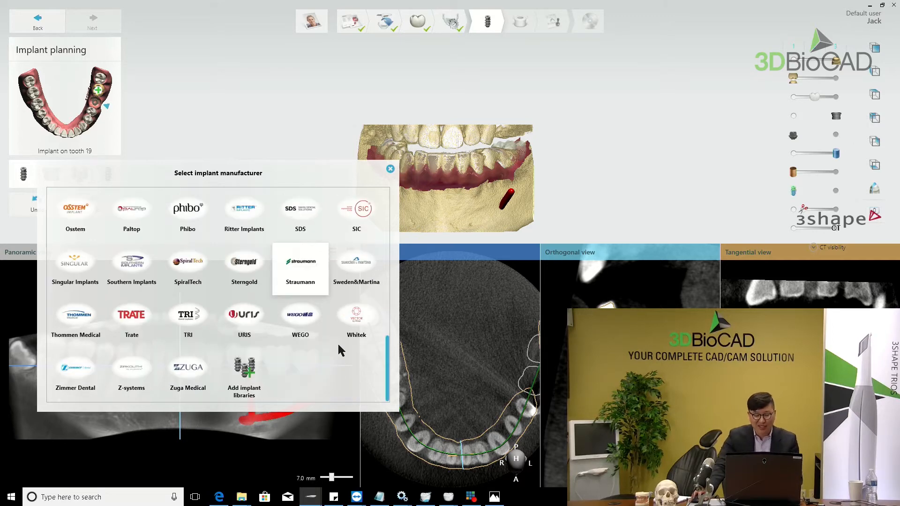
scroll(339, 349, "up", 2)
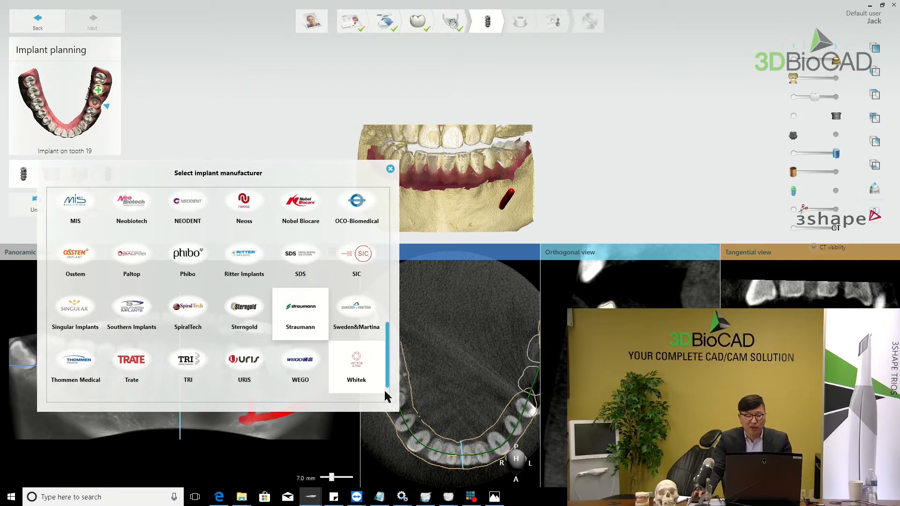
left_click(301, 314)
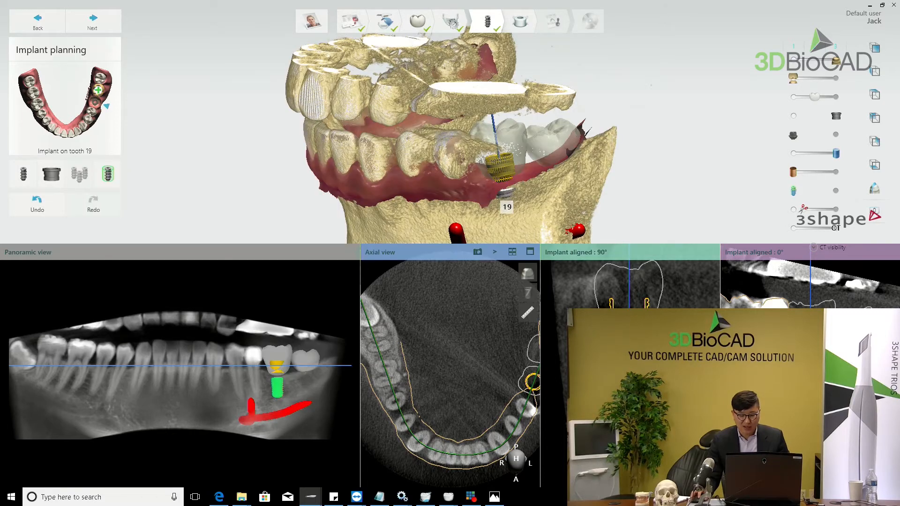
Adjust the tilt of the tooth 19 implant at its crown and apex ends in the enlarged implant-aligned 90° view
left_click(710, 252)
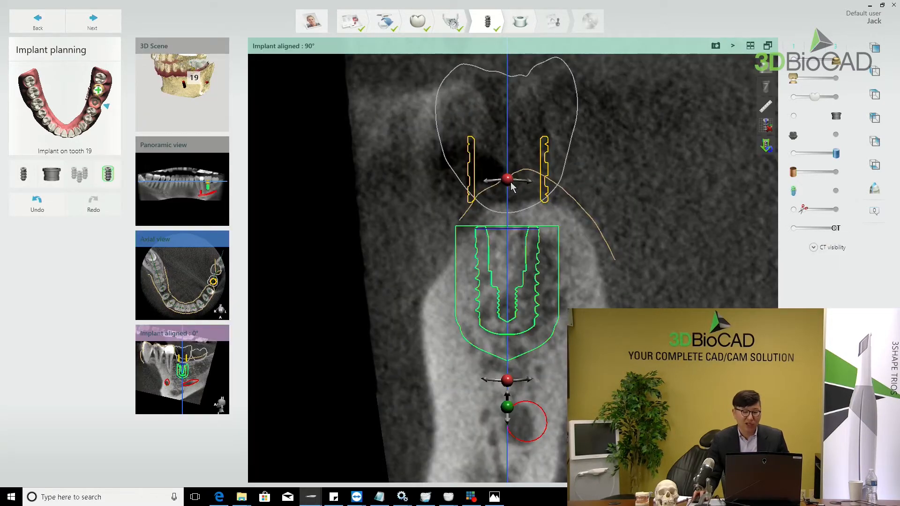
mouse_move(509, 182)
left_mouse_down()
mouse_move(516, 181)
mouse_move(508, 180)
left_mouse_up()
left_click_drag(507, 357, 521, 358)
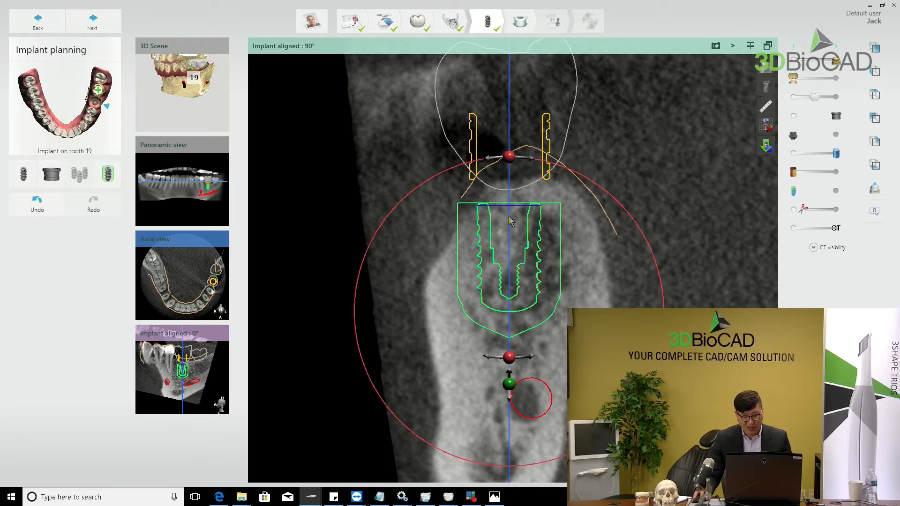
mouse_move(509, 156)
left_mouse_down()
mouse_move(482, 159)
mouse_move(498, 159)
left_mouse_up()
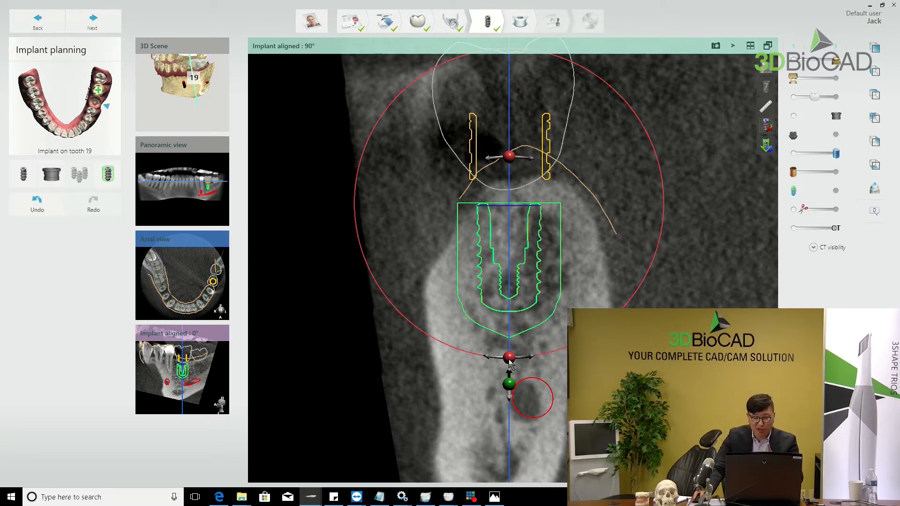
left_click_drag(510, 363, 498, 358)
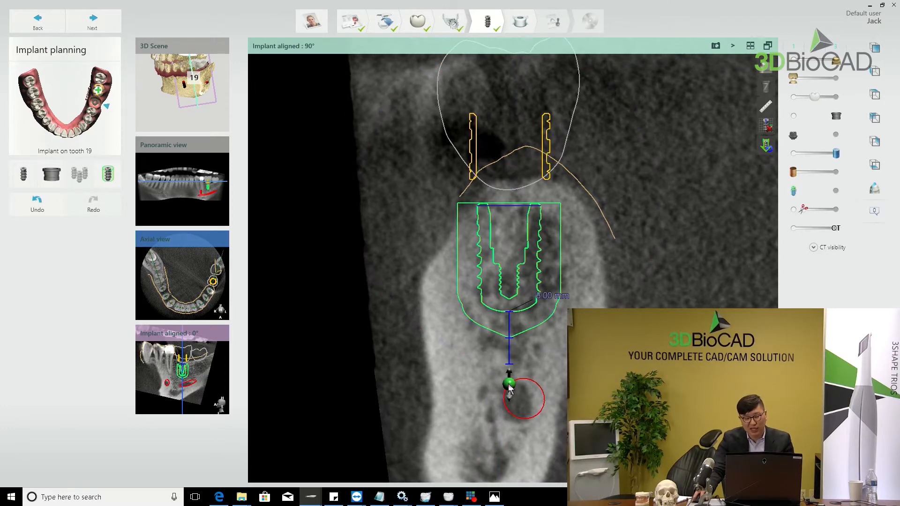
Try a longer implant at tooth 19 in the 90° aligned cross-section, and shorten it back to 8 mm
left_click_drag(508, 392, 508, 404)
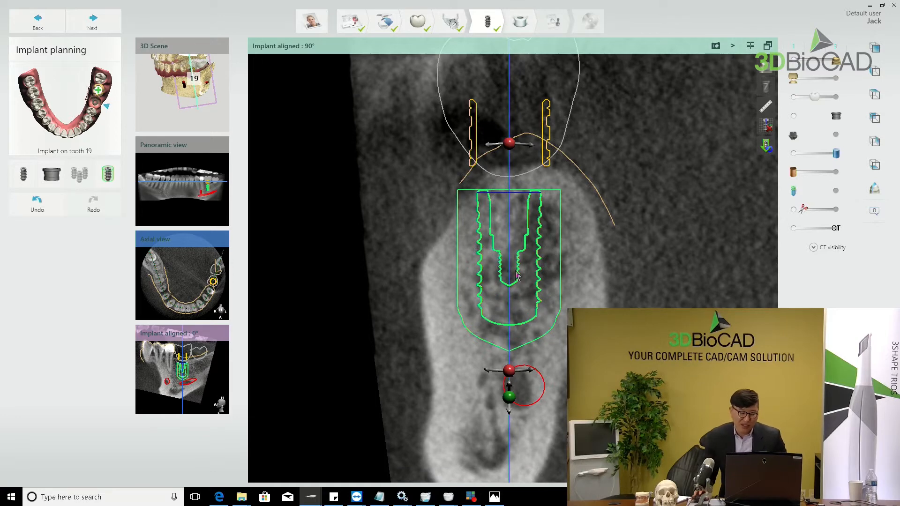
scroll(516, 290, "down", 3)
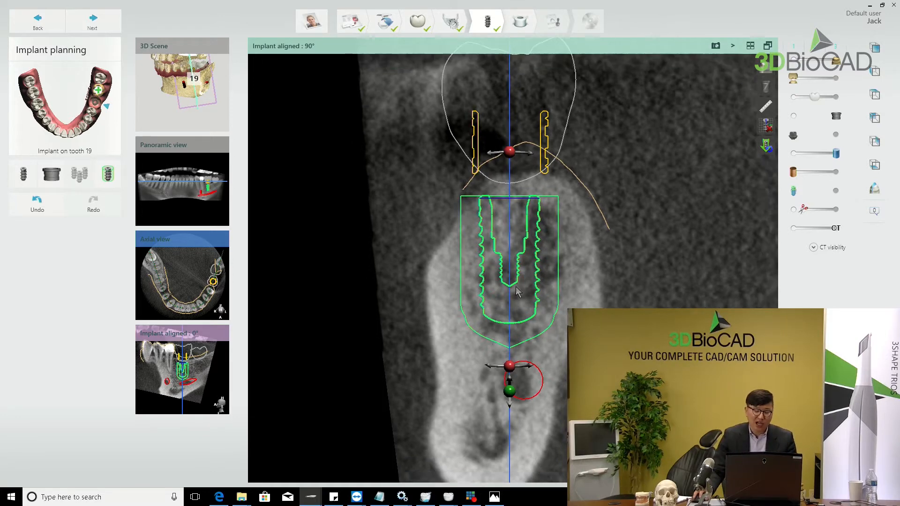
middle_click_drag(516, 289, 526, 253)
mouse_move(523, 331)
left_click_drag(525, 330, 528, 323)
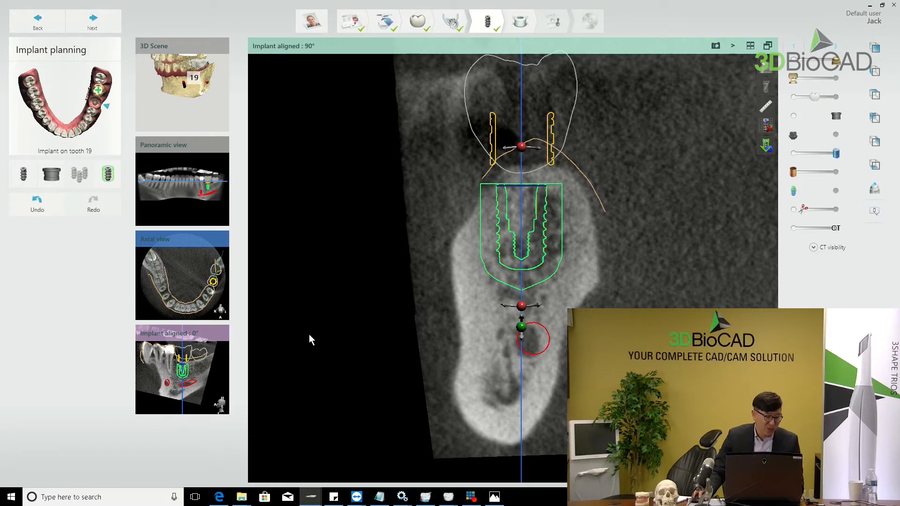
Change the tooth 19 implant to the 4.1 mm diameter, 8.0 mm long version and shift it slightly sideways in the cross-section
left_click(23, 177)
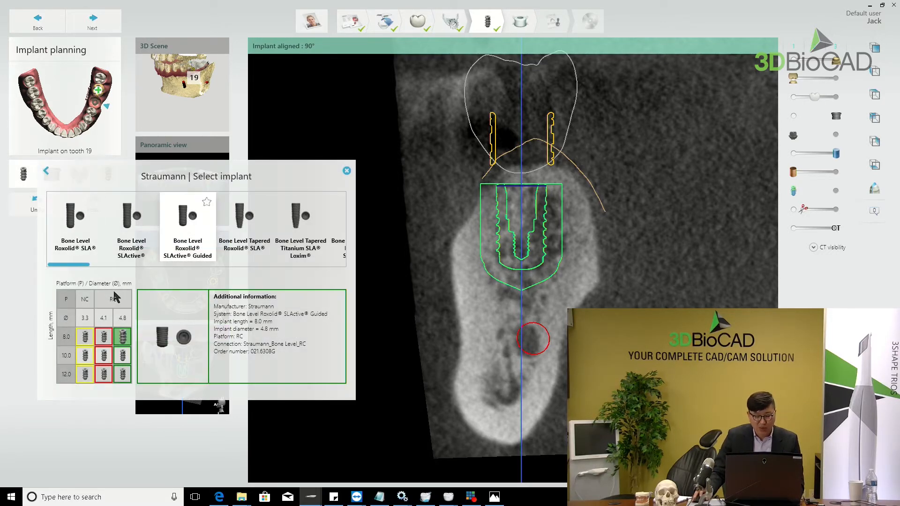
left_click(103, 336)
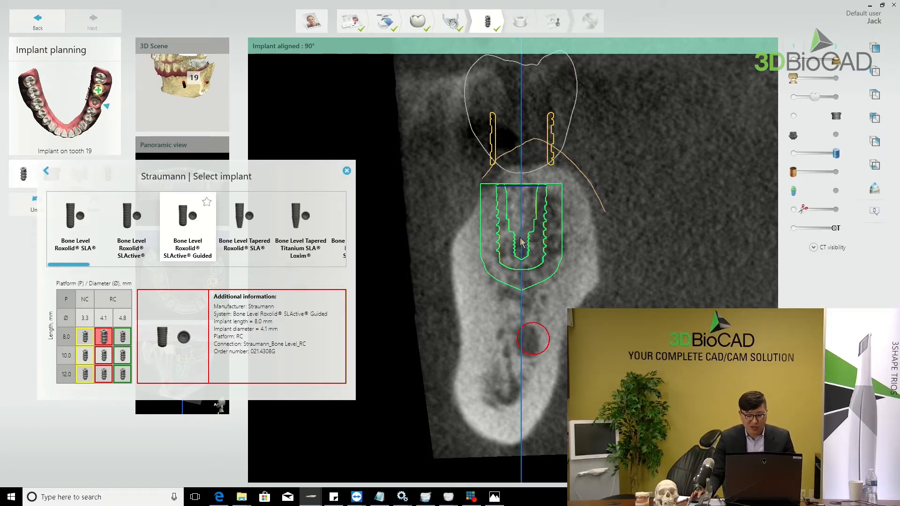
scroll(540, 220, "down", 2)
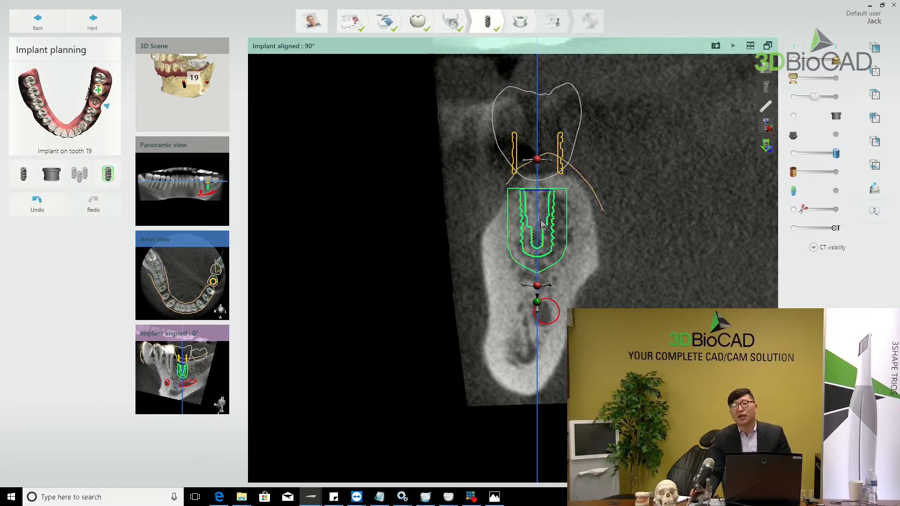
left_click_drag(541, 223, 547, 227)
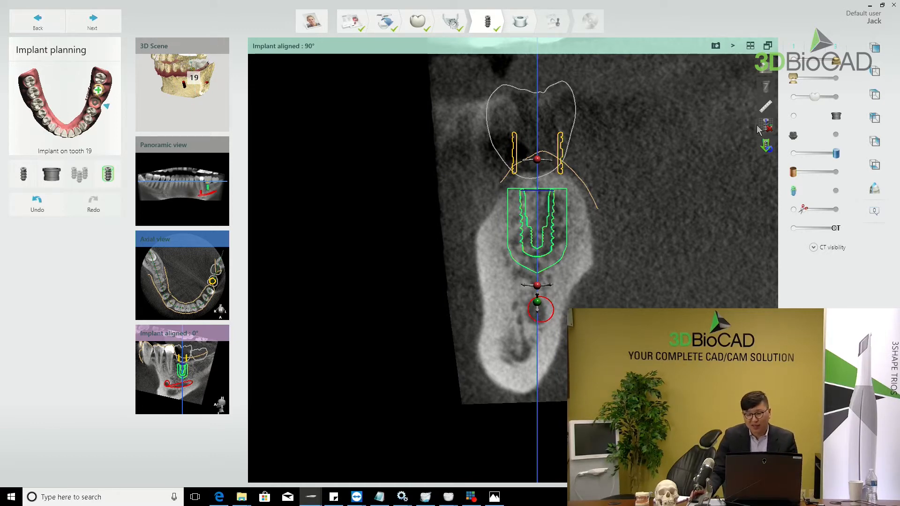
Measure the distance from the tooth 19 implant's shoulder to the crown edge at the gum line
left_click(765, 106)
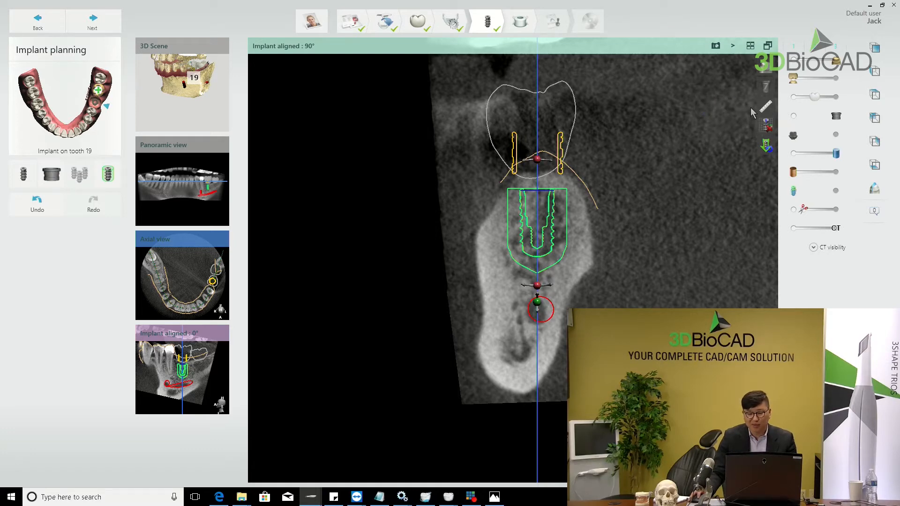
left_click(765, 108)
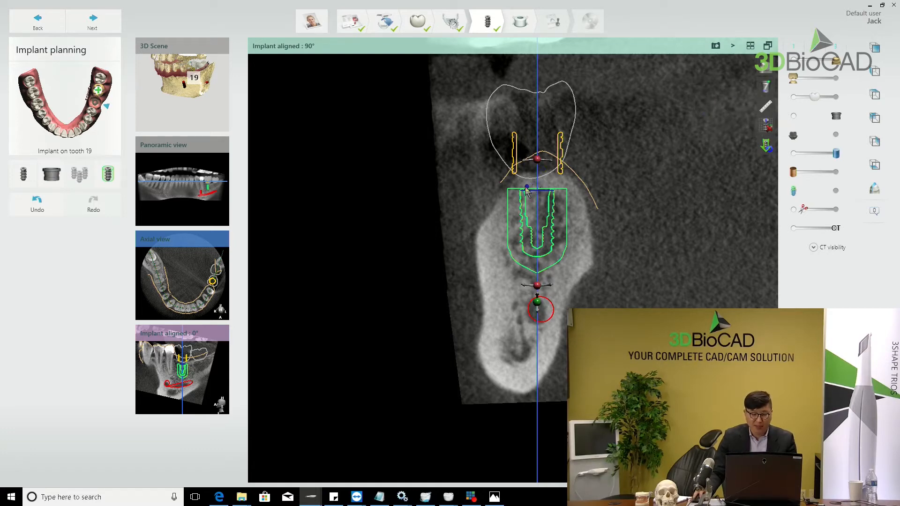
left_click(521, 191)
left_click(510, 167)
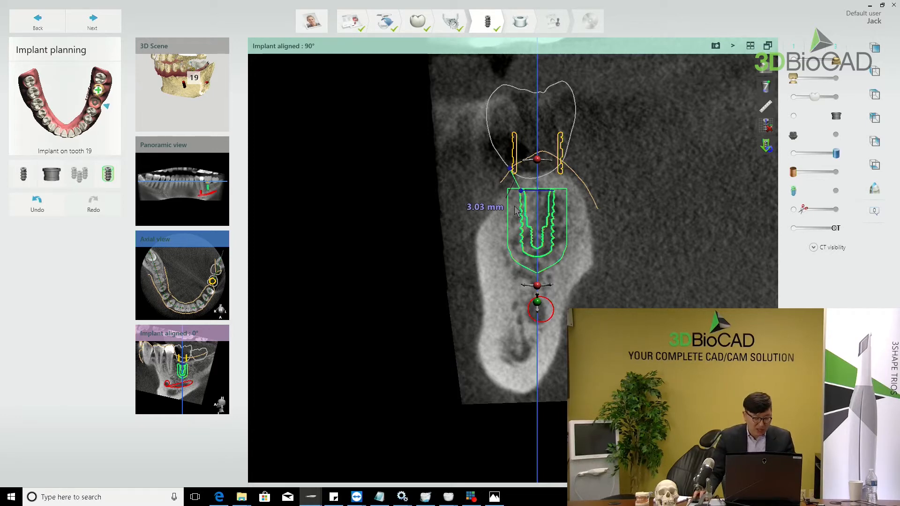
Switch to the #11 Single case, make its crown fully opaque, and inspect the implant axis against it in 3D
mouse_move(310, 497)
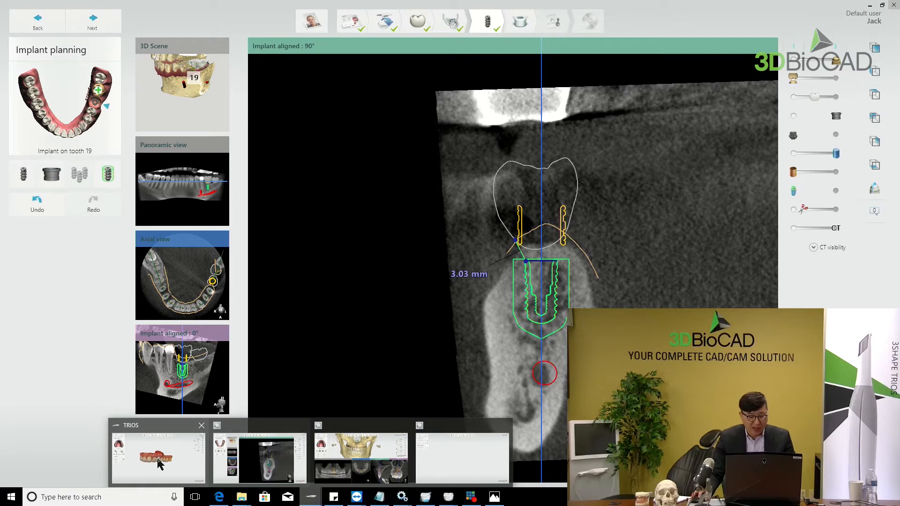
left_click(160, 464)
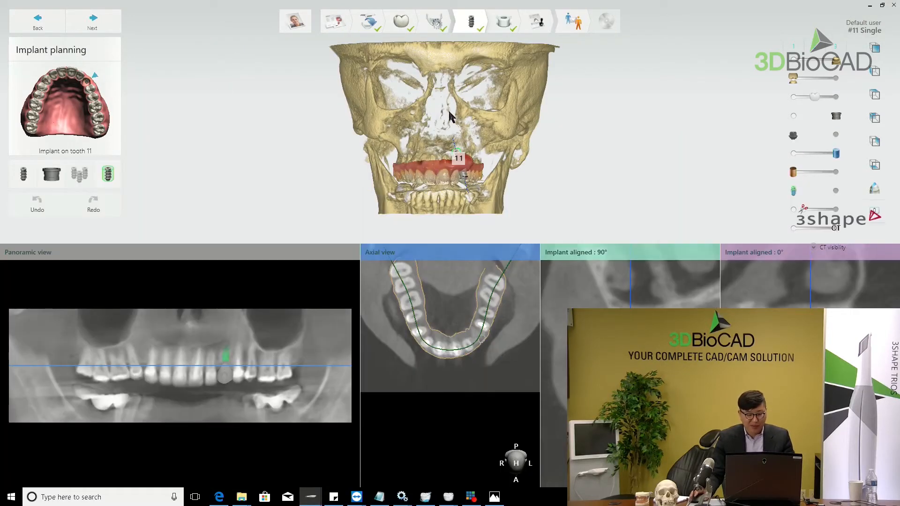
scroll(441, 115, "up", 5)
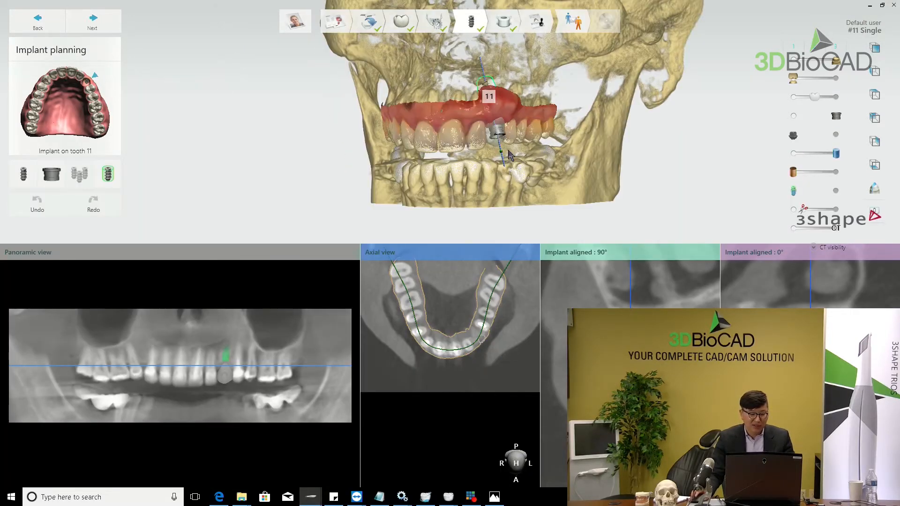
scroll(511, 133, "up", 2)
left_click_drag(815, 96, 847, 95)
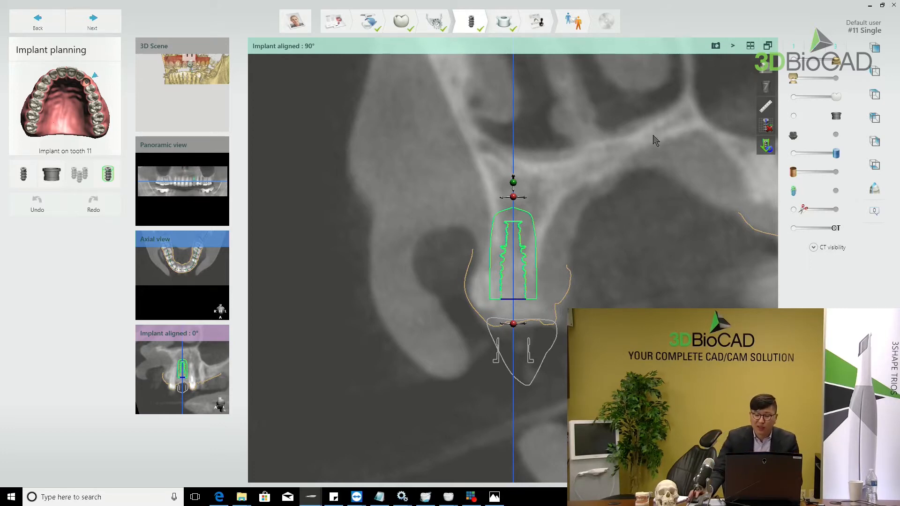
left_click(766, 45)
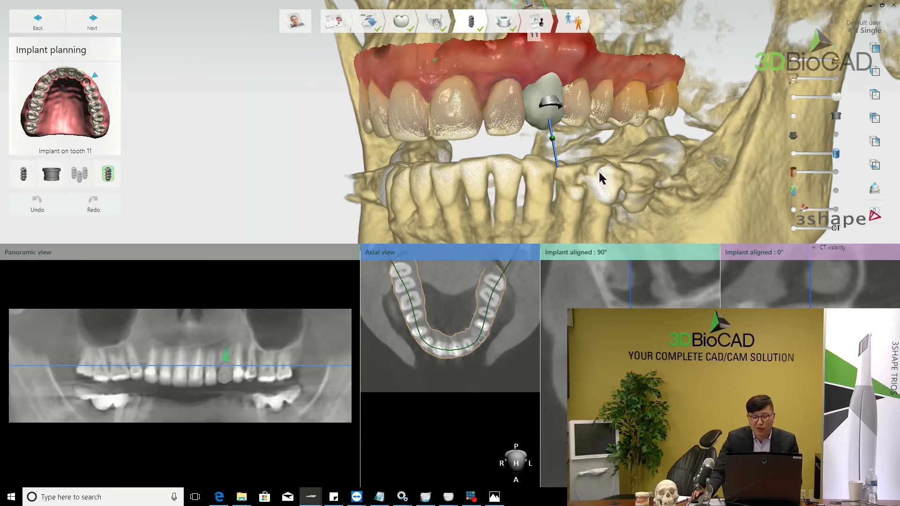
right_click_drag(588, 169, 544, 127)
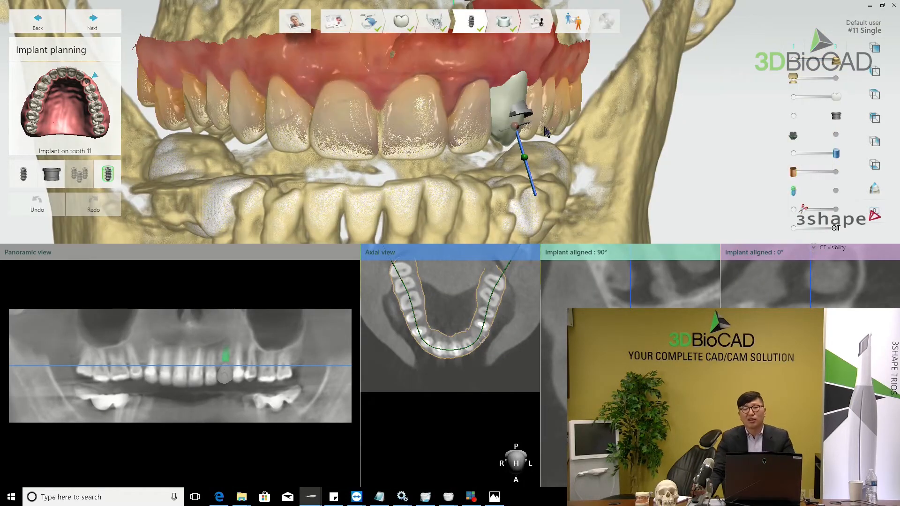
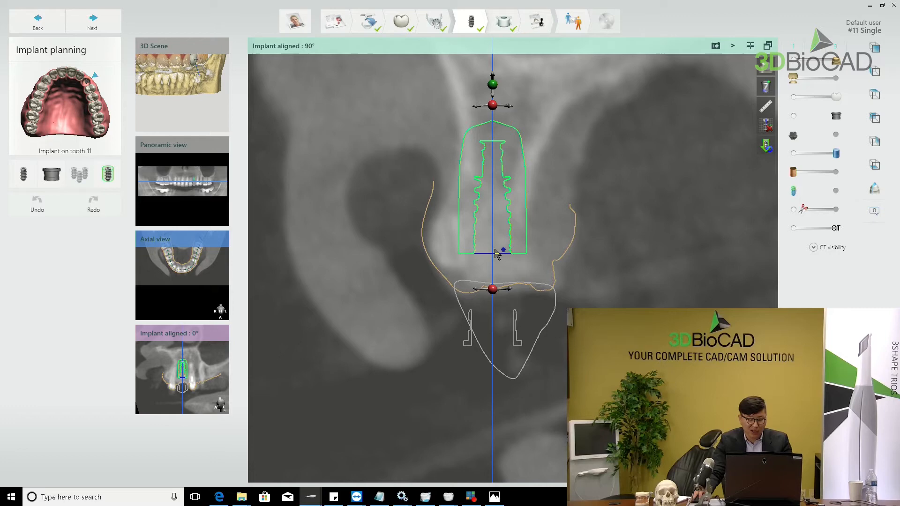
Measure the angle at the tooth 11 implant's platform between its axis and a line through the crown's lingual side
left_click_drag(493, 258, 492, 388)
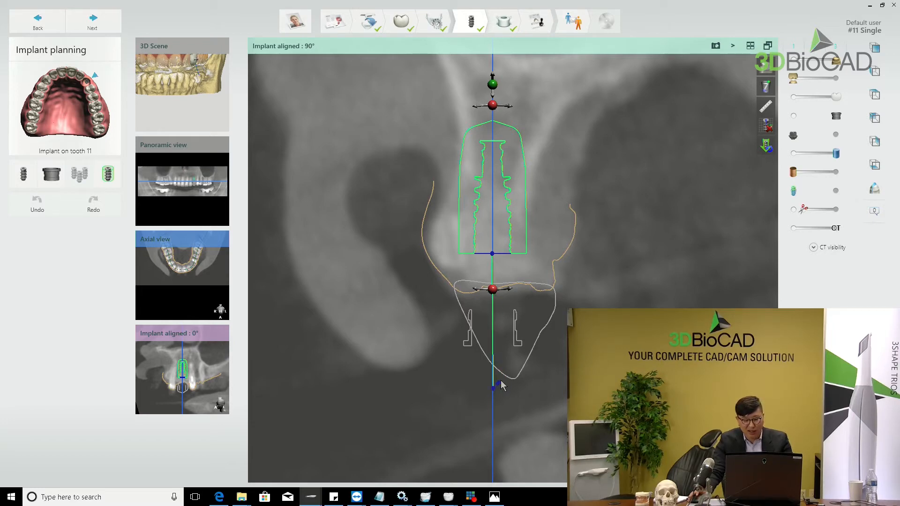
left_click(541, 342)
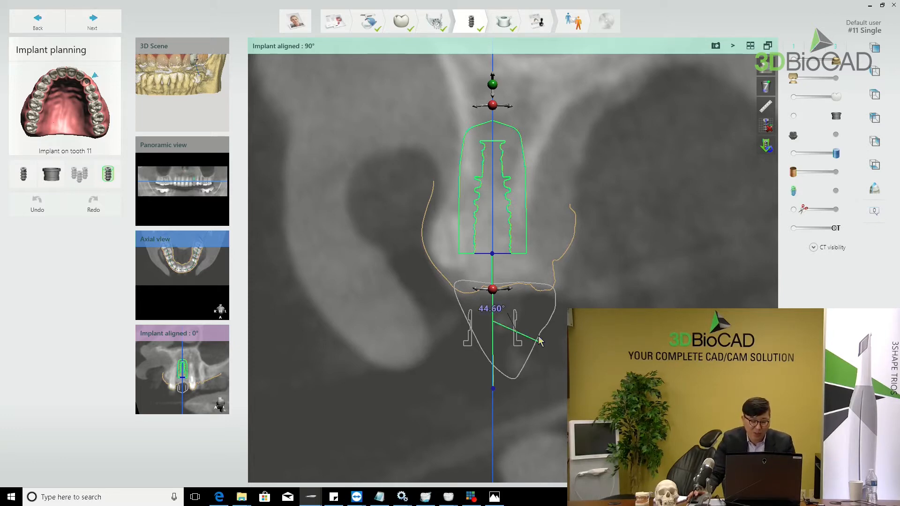
left_click(492, 253)
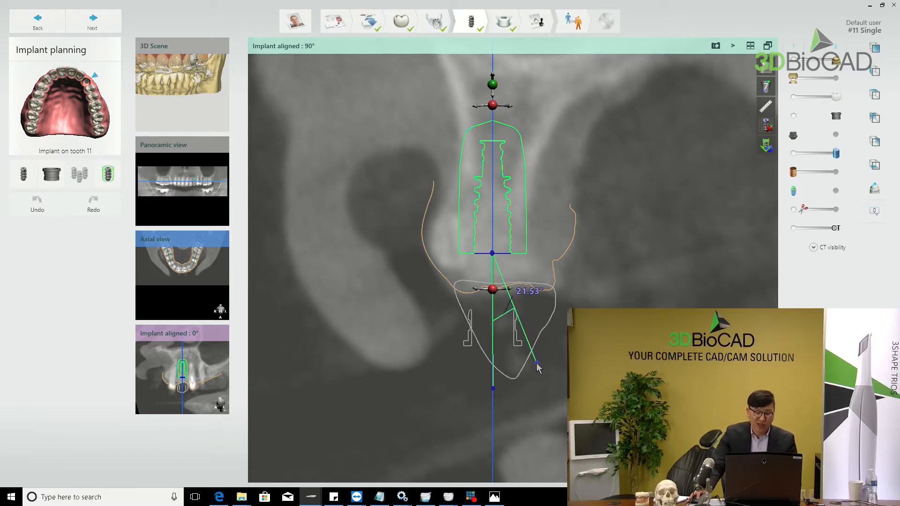
left_click(536, 360)
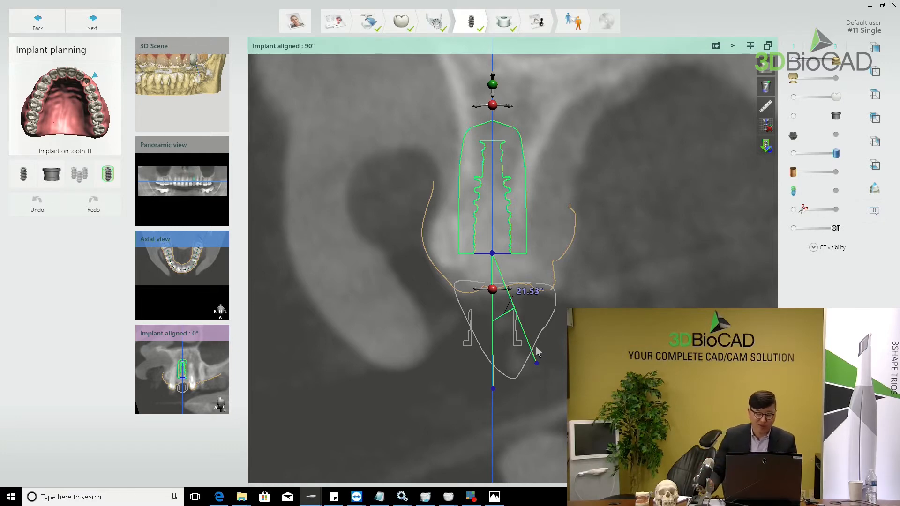
scroll(614, 202, "down", 2)
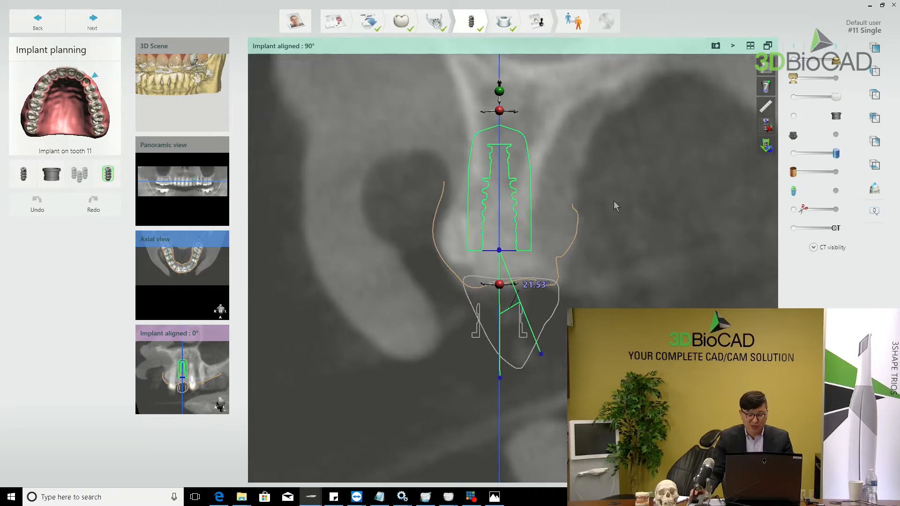
scroll(614, 204, "down", 1)
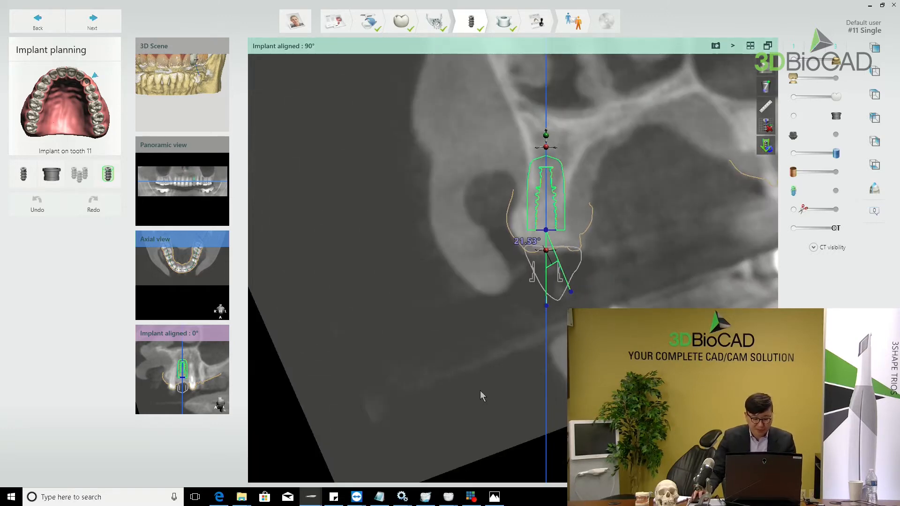
Look at the multi-implant case and the tooth 19 case for comparison, and return to the #11 Single case
mouse_move(312, 496)
left_click(364, 459)
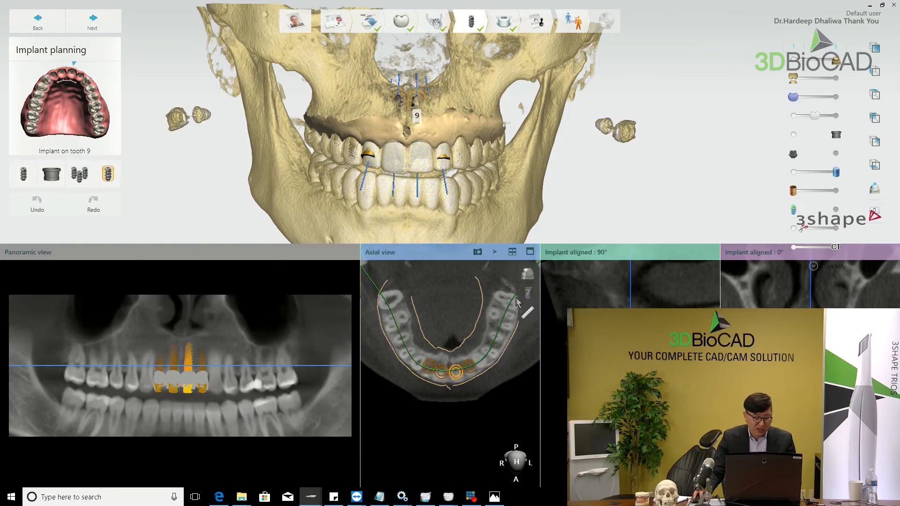
mouse_move(311, 496)
left_click(176, 461)
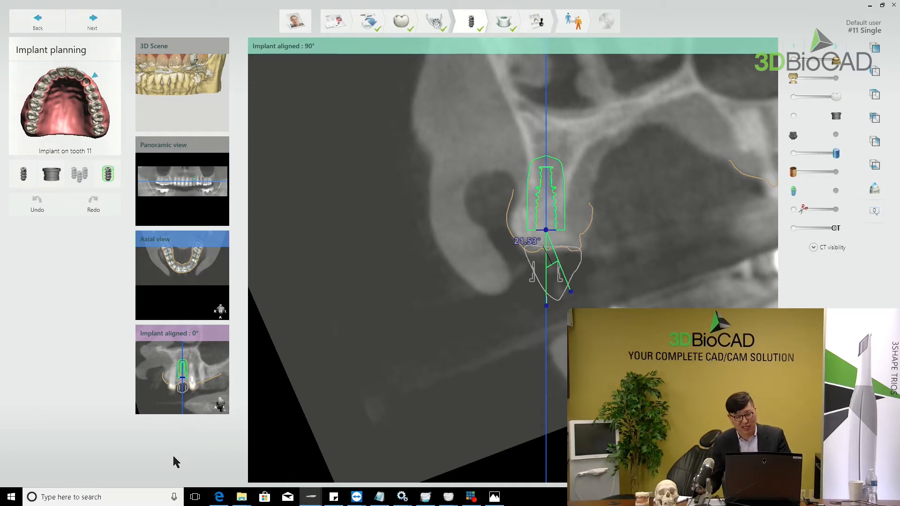
mouse_move(314, 501)
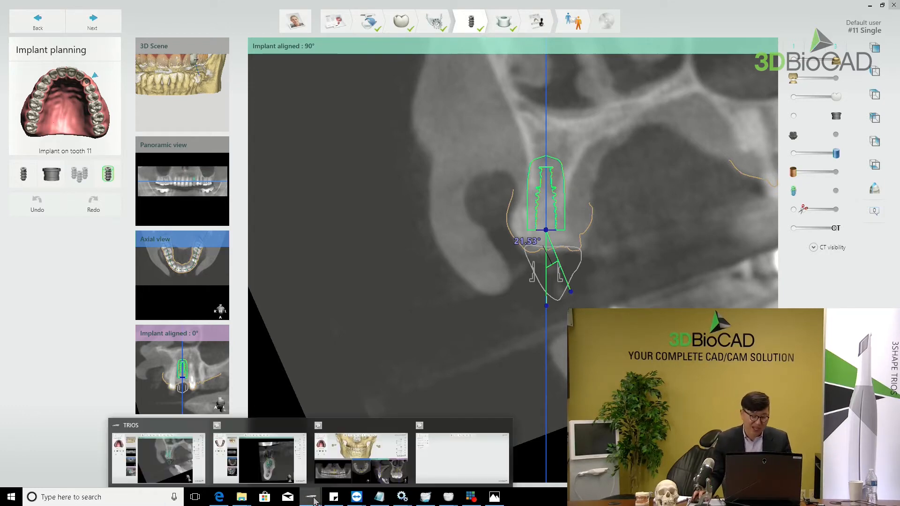
left_click(270, 466)
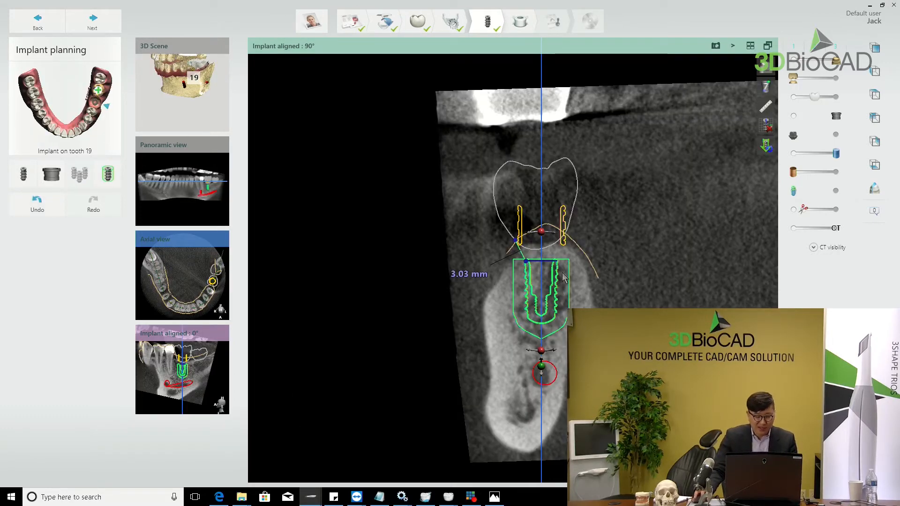
mouse_move(310, 496)
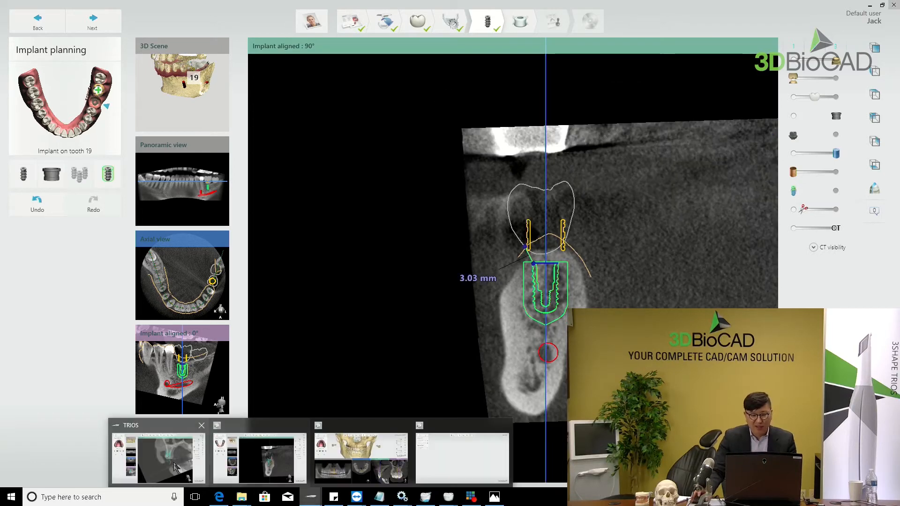
left_click(217, 439)
Go to the surgical guide stage and examine the tooth 11 sleeve and the guide outline on the upper jaw
left_click(504, 21)
right_click_drag(770, 71, 661, 131)
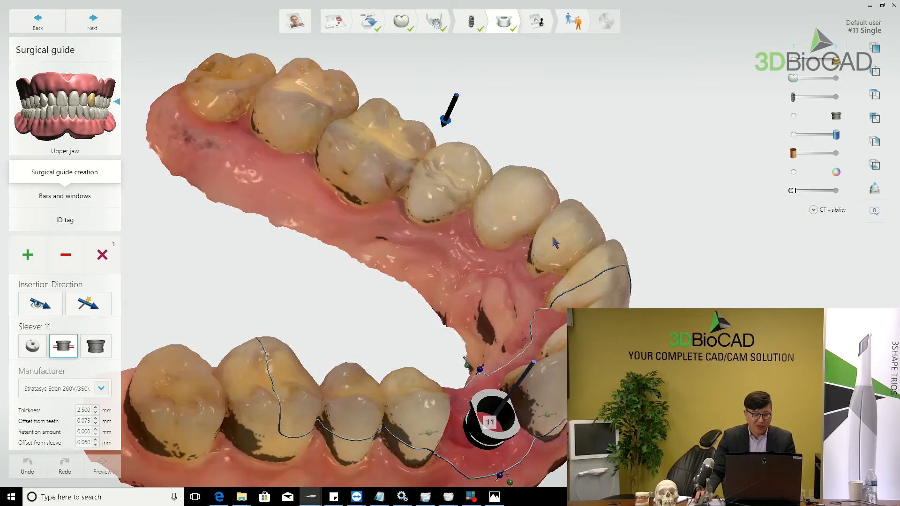
right_click_drag(468, 358, 496, 230)
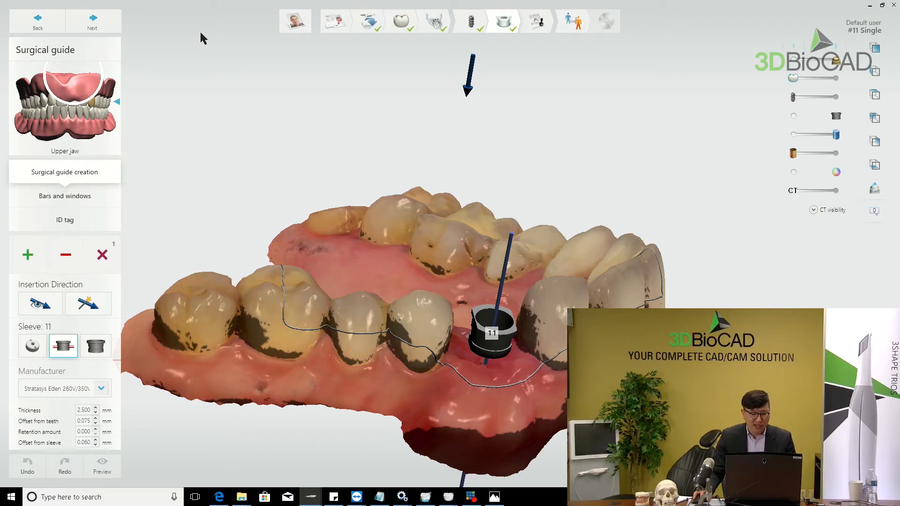
left_click(471, 26)
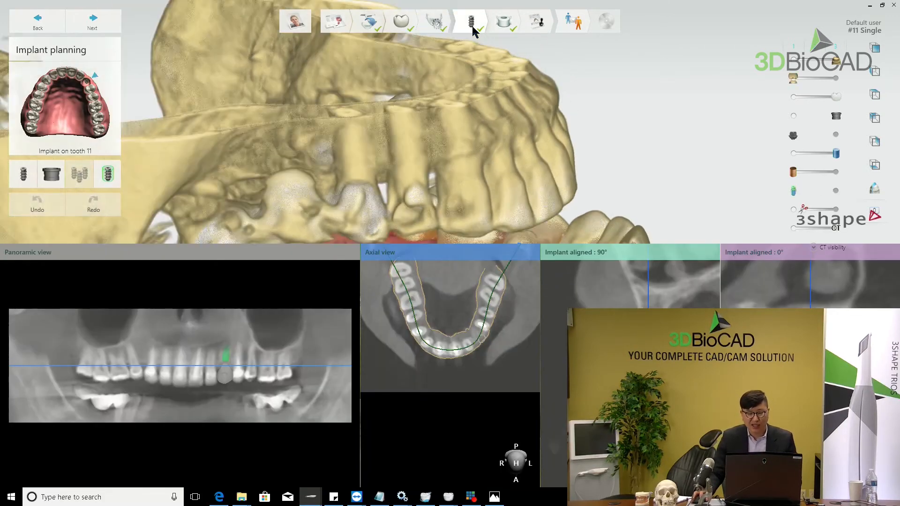
left_click(504, 21)
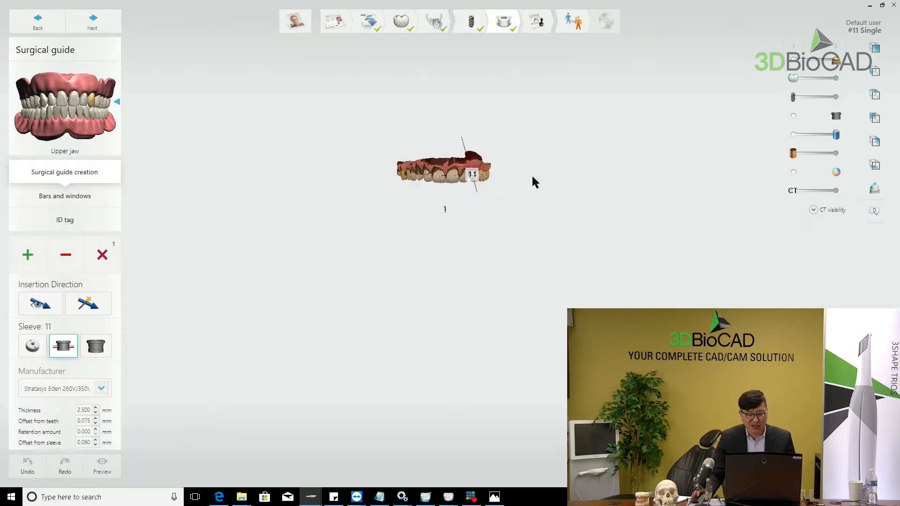
right_click_drag(512, 289, 501, 181)
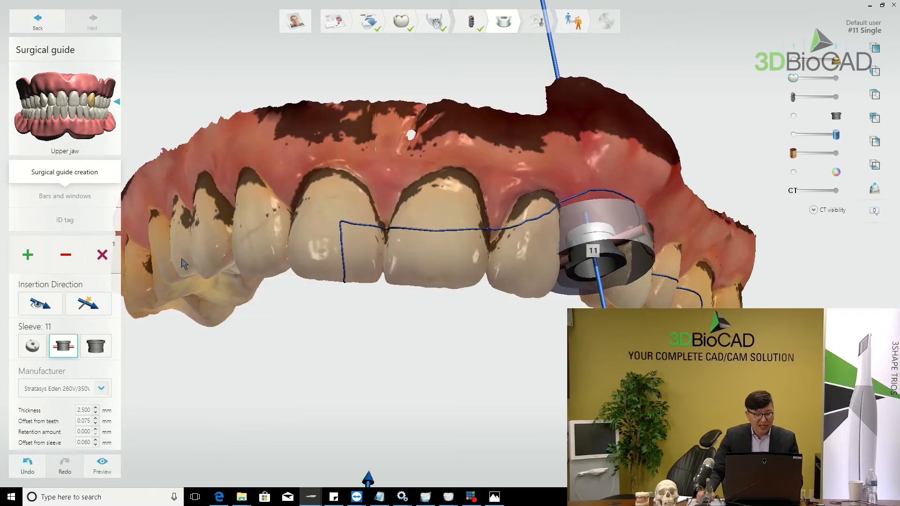
Delete the existing guide outline and draw a new closed one around the upper teeth, passing the tooth 11 sleeve on both facial and palatal sides
left_click(103, 254)
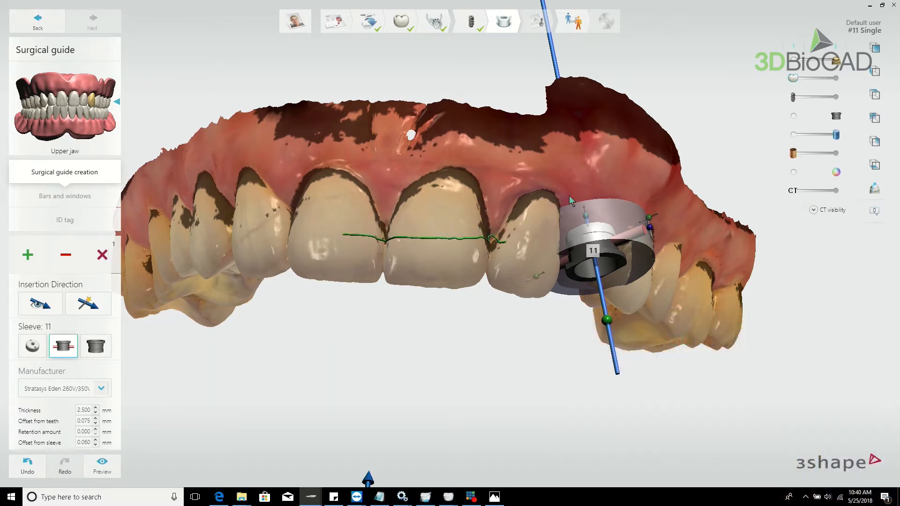
right_click_drag(569, 195, 506, 187)
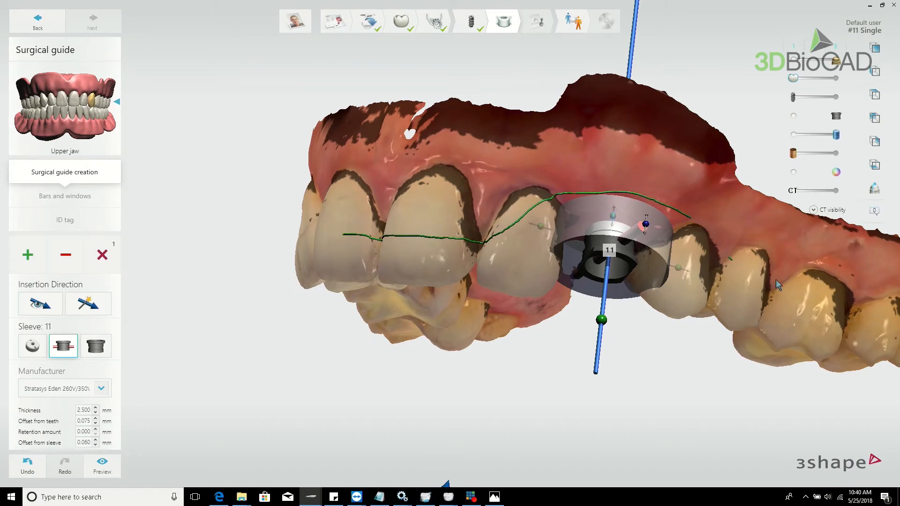
right_click_drag(775, 279, 662, 204)
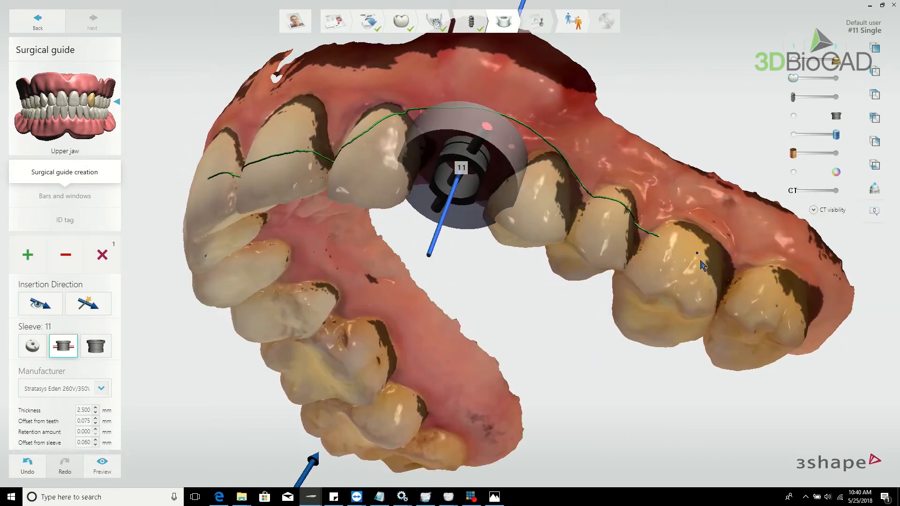
right_click_drag(701, 266, 305, 161)
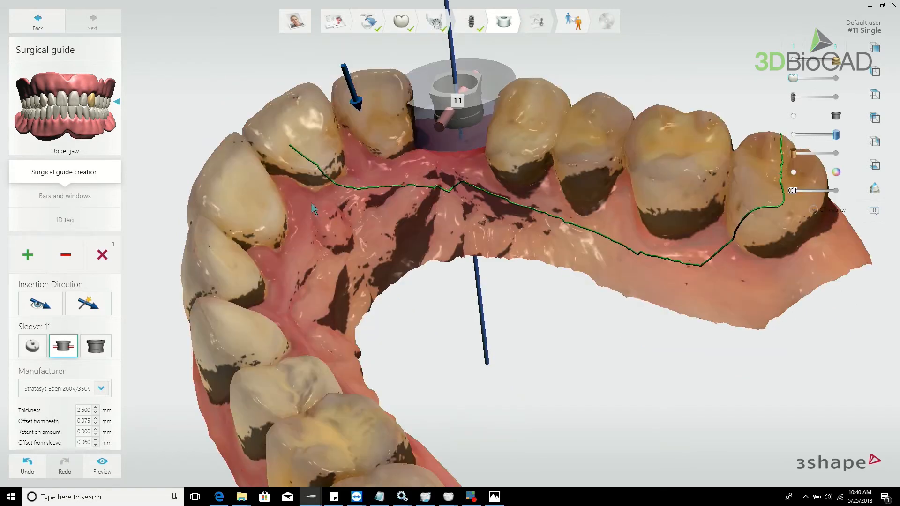
right_click_drag(312, 203, 265, 135)
right_click_drag(294, 235, 364, 169)
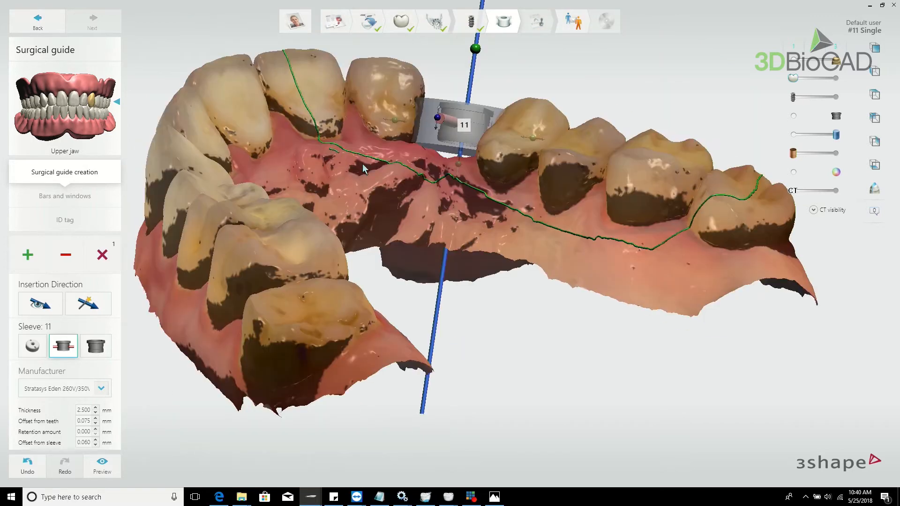
right_click_drag(461, 190, 554, 324)
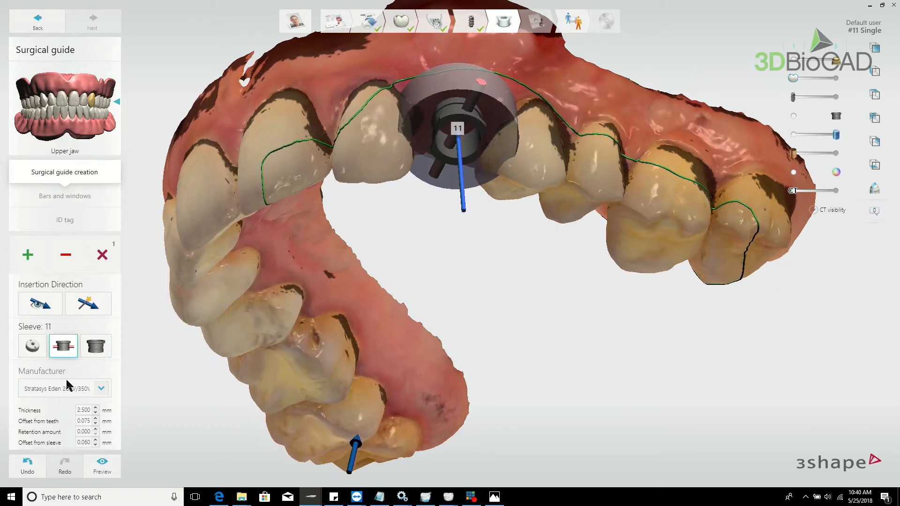
Look through the supported 3D printers and materials, keeping Stratasys Eden 260V/350V/500V / OrthoDesk - MED610
left_click(101, 388)
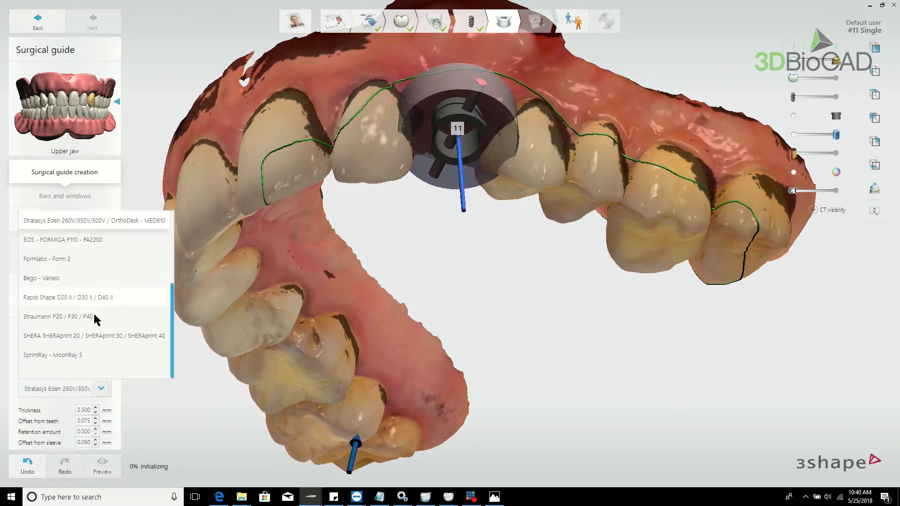
left_click(87, 383)
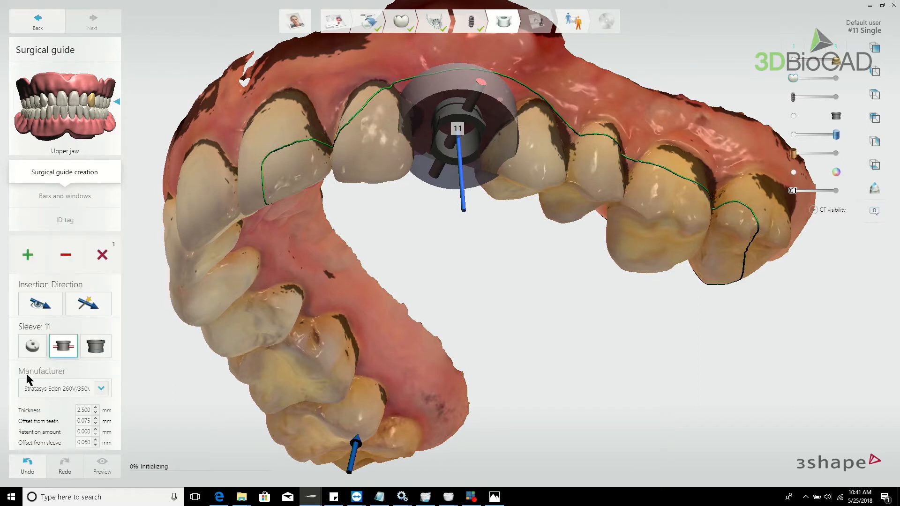
left_click(53, 385)
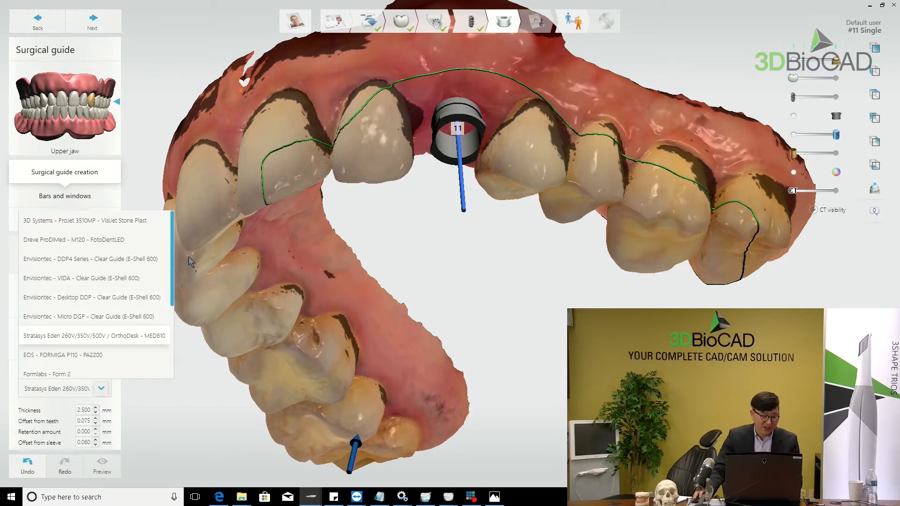
scroll(50, 339, "down", 3)
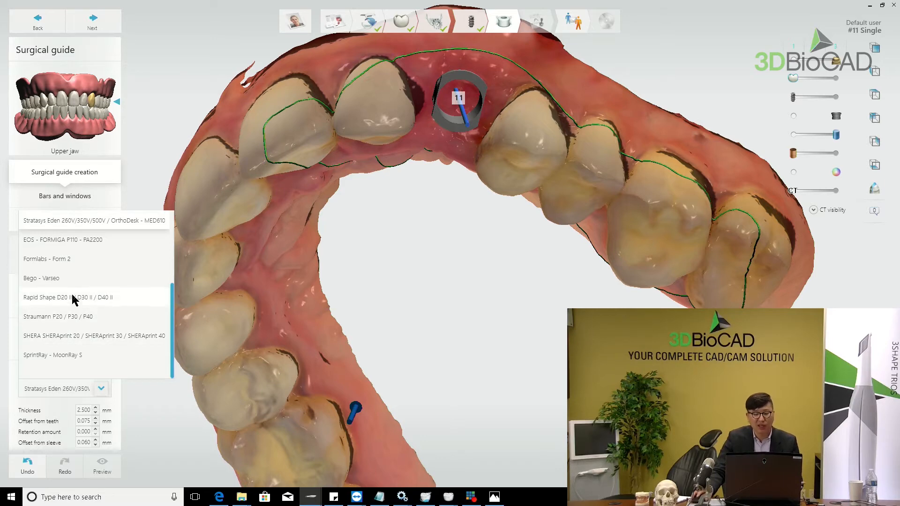
left_click(415, 243)
Make the generated guide nearly transparent and inspect its fit around the tooth 11 sleeve and neighbouring teeth from the facial and palatal sides
right_click_drag(414, 242, 654, 187)
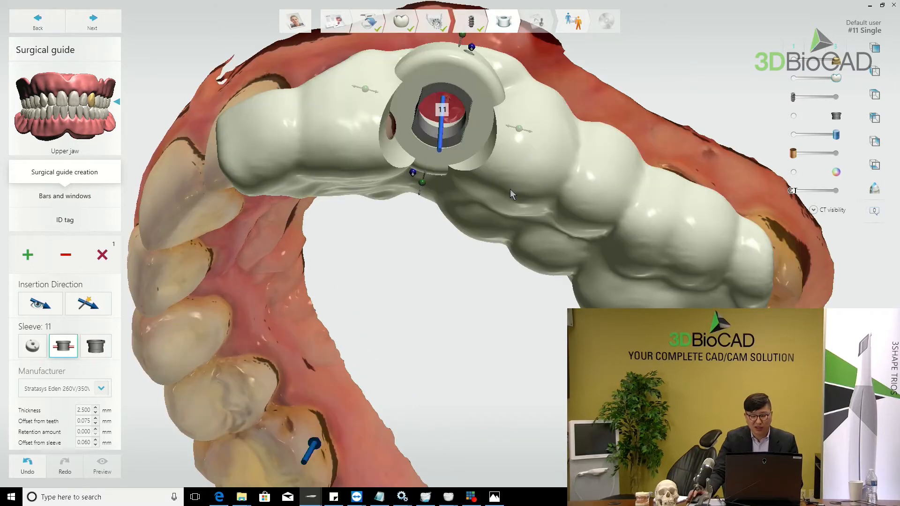
right_click_drag(509, 190, 506, 255)
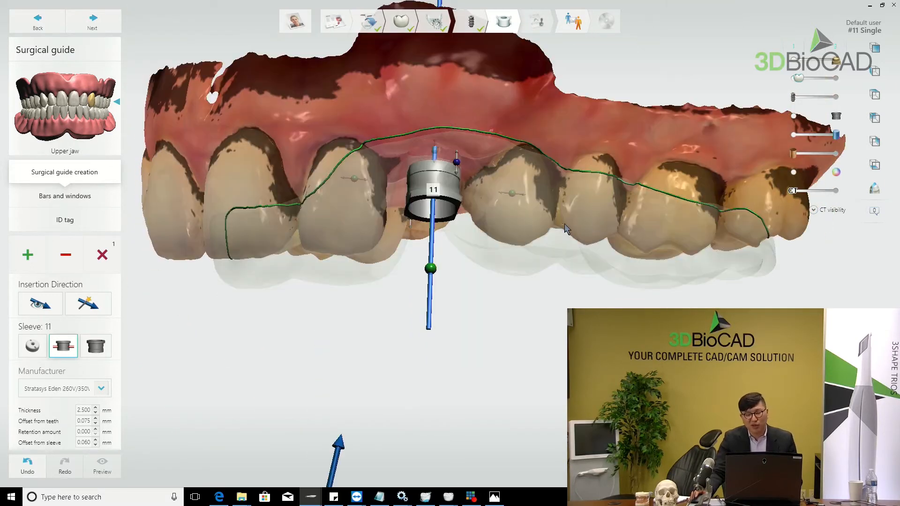
right_click_drag(564, 229, 571, 197)
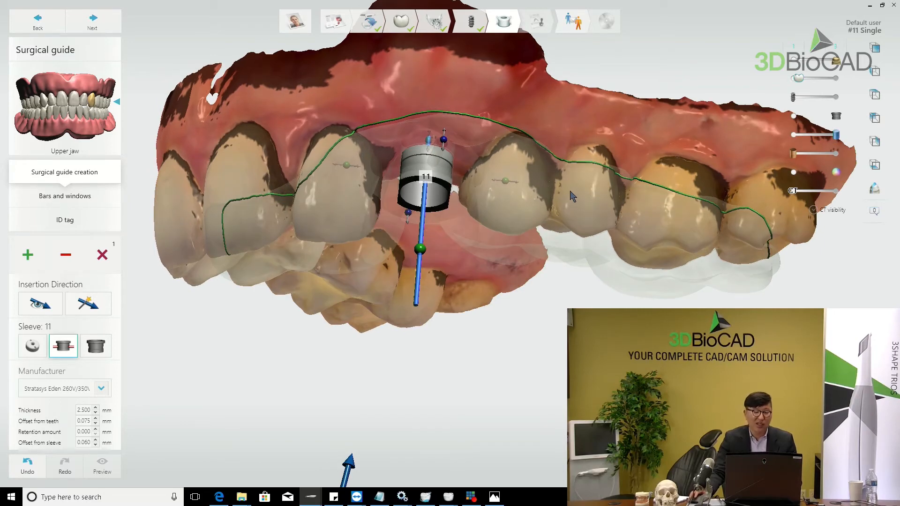
right_click_drag(572, 197, 535, 302)
right_click_drag(499, 328, 541, 179)
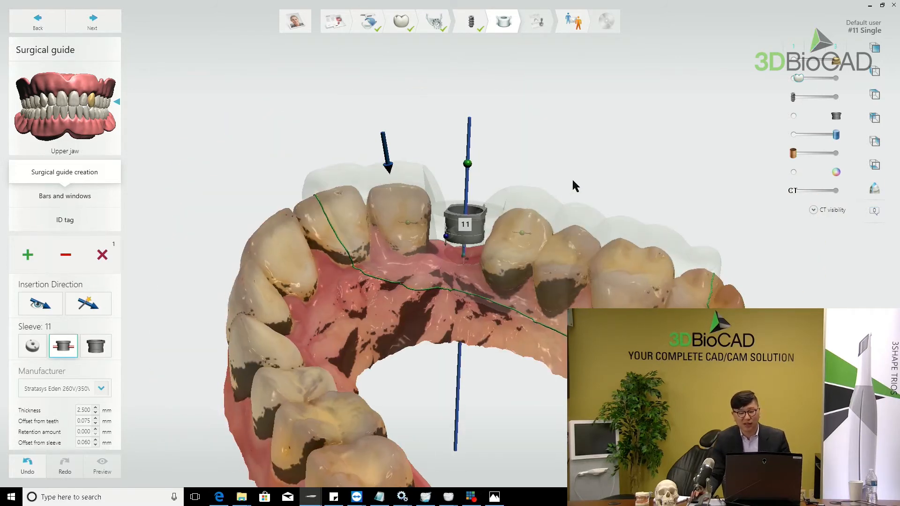
right_click_drag(573, 181, 740, 131)
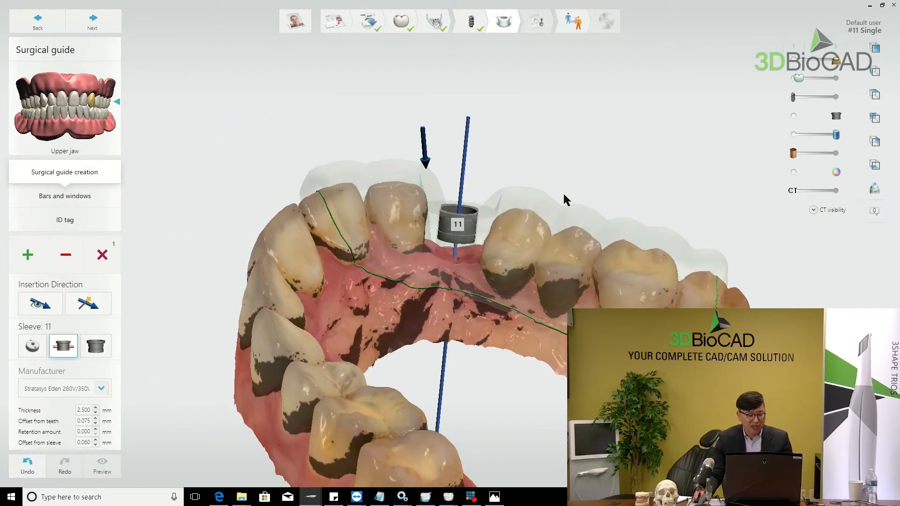
right_click_drag(522, 181, 253, 178)
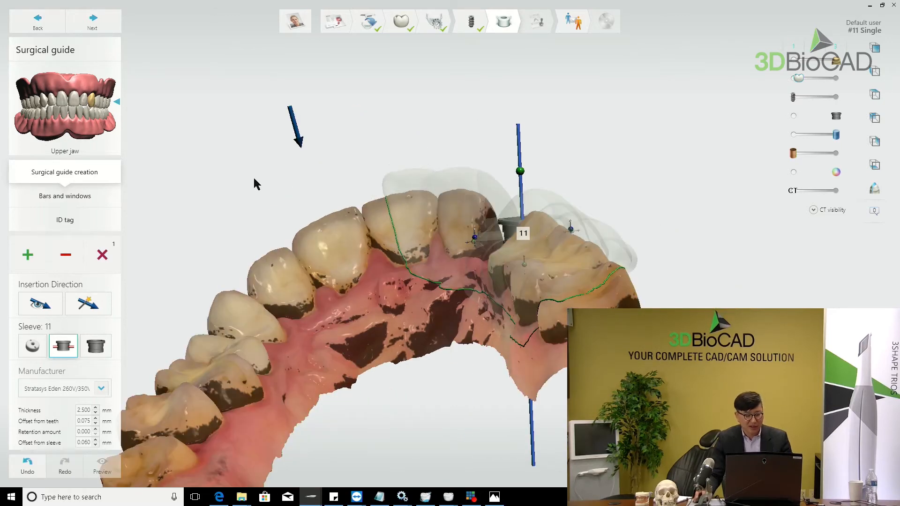
Browse the sleeve library and compare Steco's fully guided and pilot sleeves for tooth 11, returning to the manufacturer overview
left_click(96, 346)
left_click(121, 149)
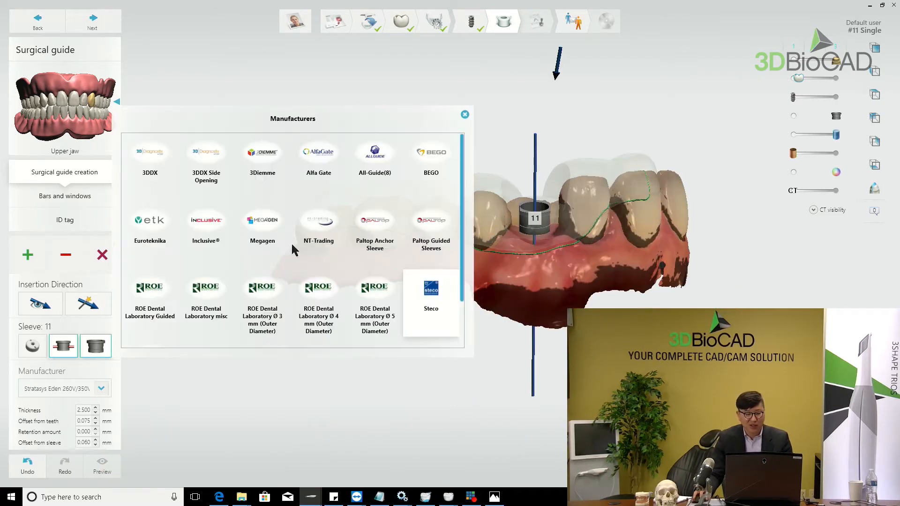
scroll(463, 224, "down", 1)
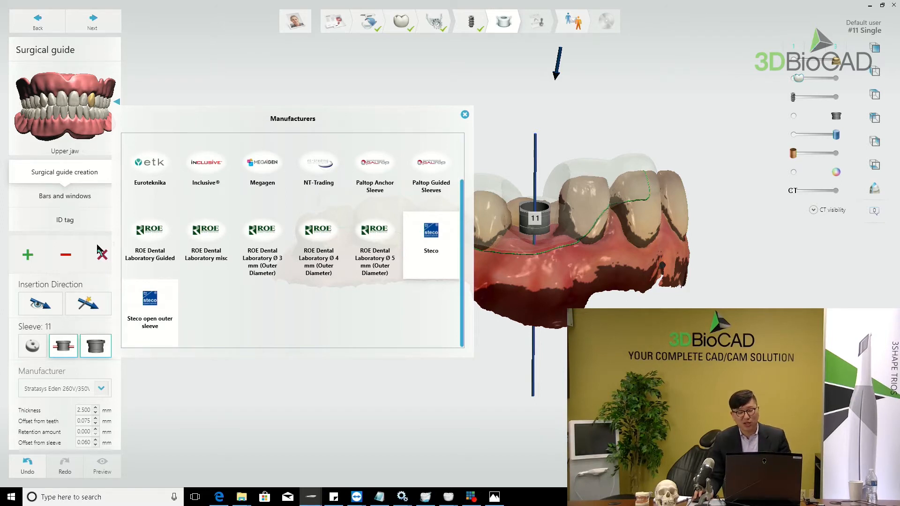
left_click(424, 258)
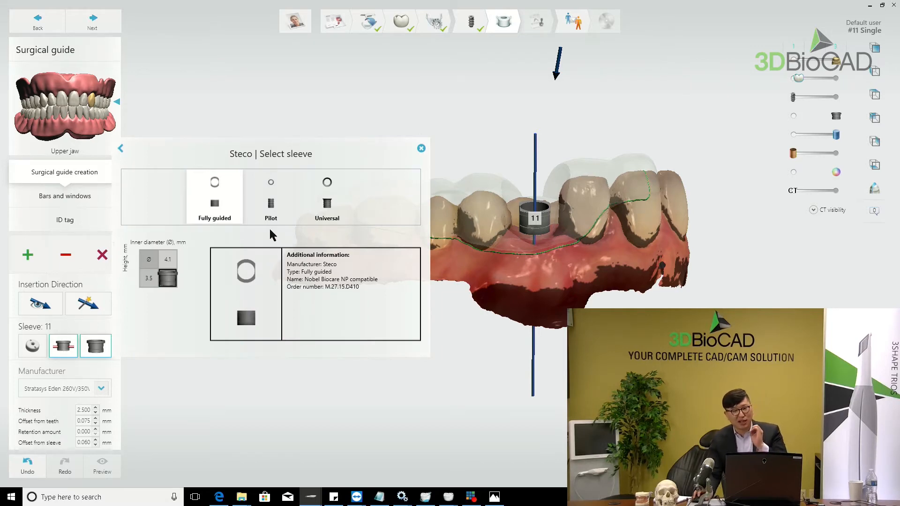
left_click(271, 199)
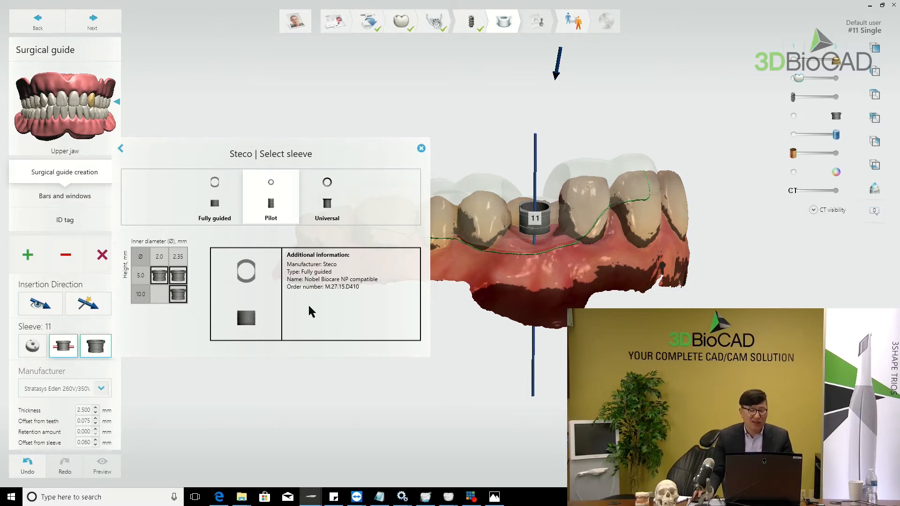
left_click(121, 148)
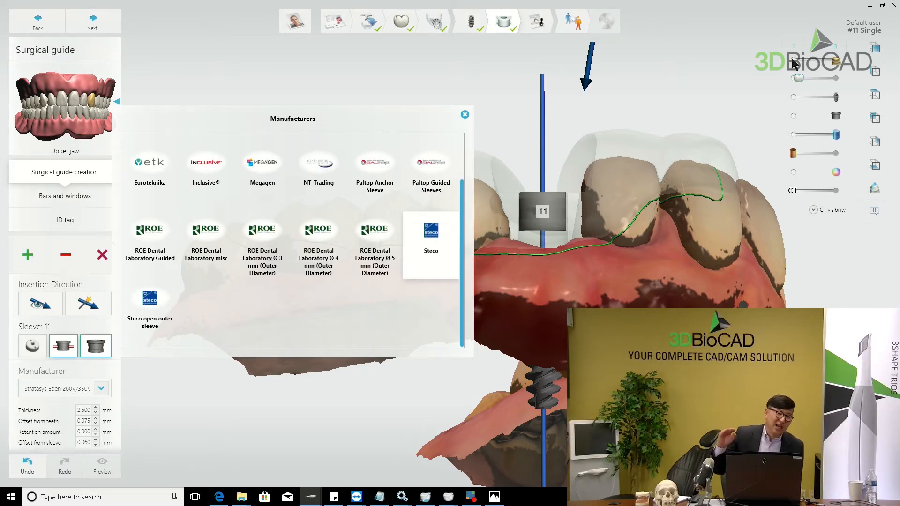
Hide the upper jaw scan and check the distance between the tooth 11 sleeve's upper edge and the implant platform
left_click(793, 61)
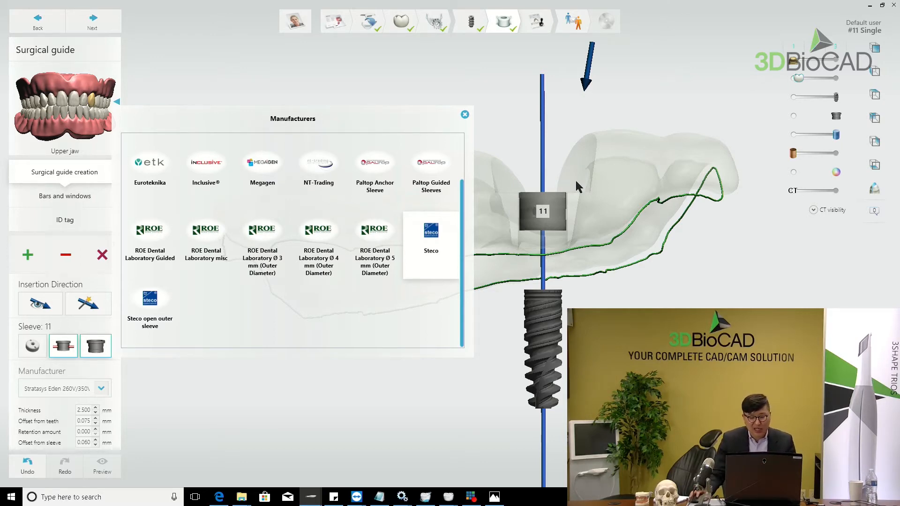
right_click_drag(576, 182, 572, 188)
mouse_move(539, 139)
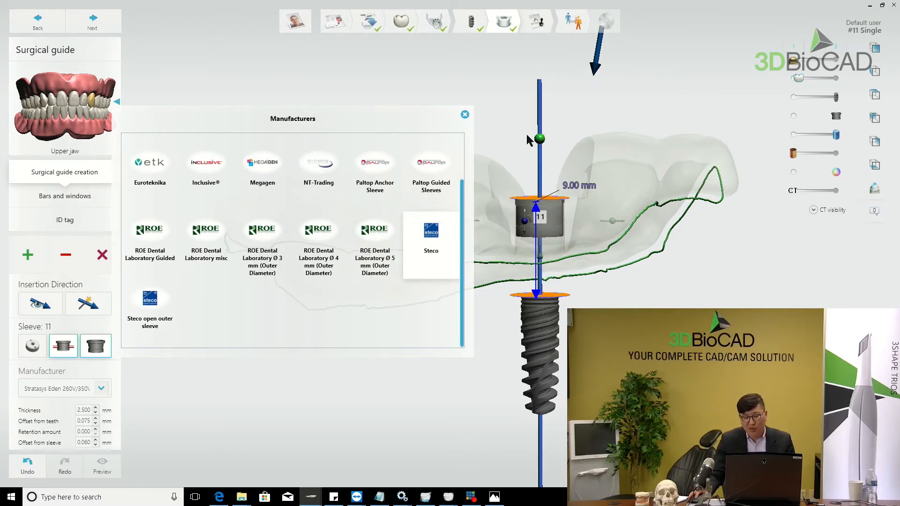
Assign tooth 11 the fully guided ROE Dental Laboratory Guided sleeve for Nobel Narrow, 4.1 mm inner diameter and 4.0 mm high
left_click(379, 271)
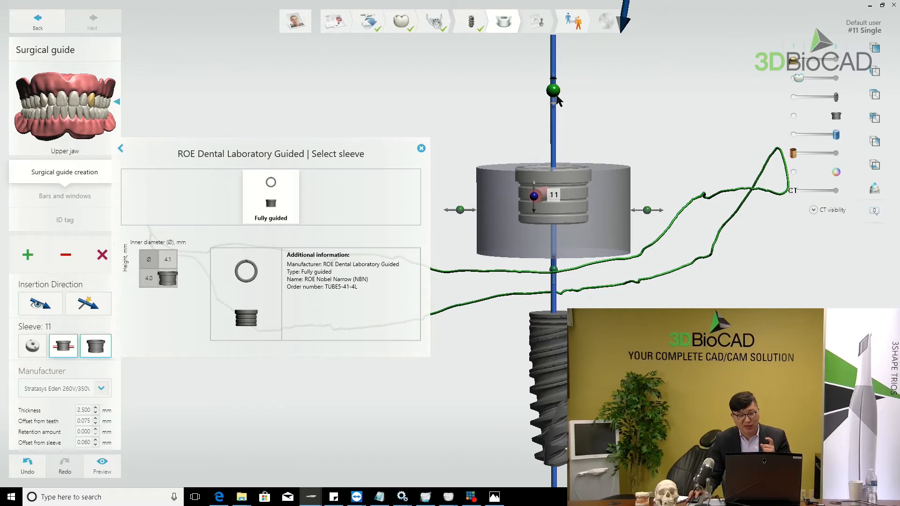
left_click_drag(556, 94, 555, 92)
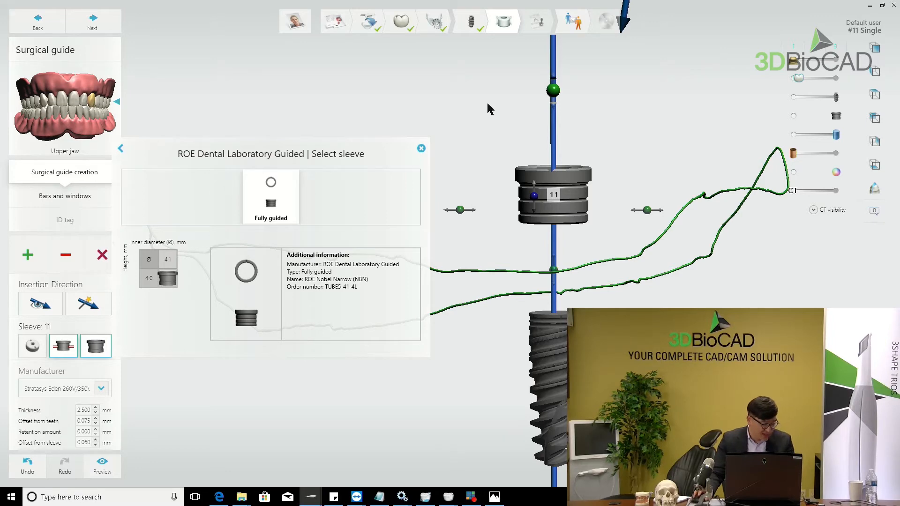
left_click(421, 150)
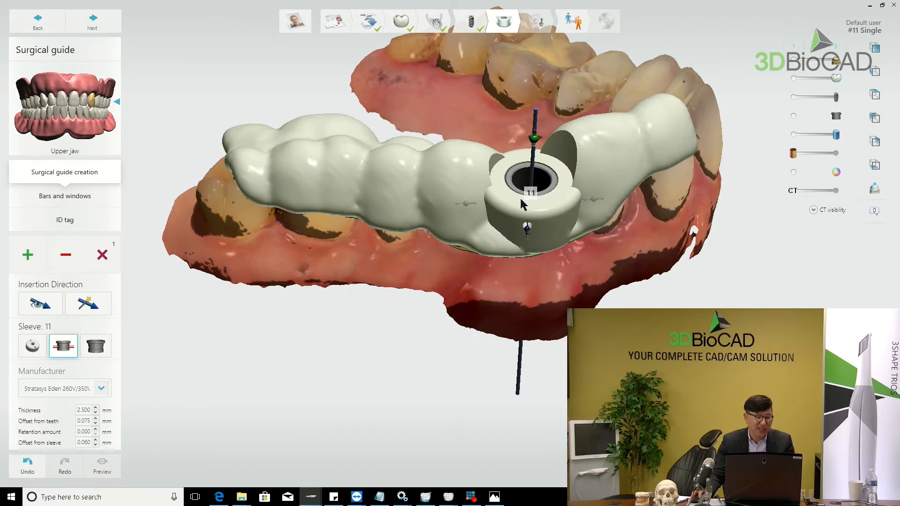
Go to the bars and windows stage and examine the window blocks on the guide and the support bar behind the sleeve
right_click_drag(520, 199, 531, 278)
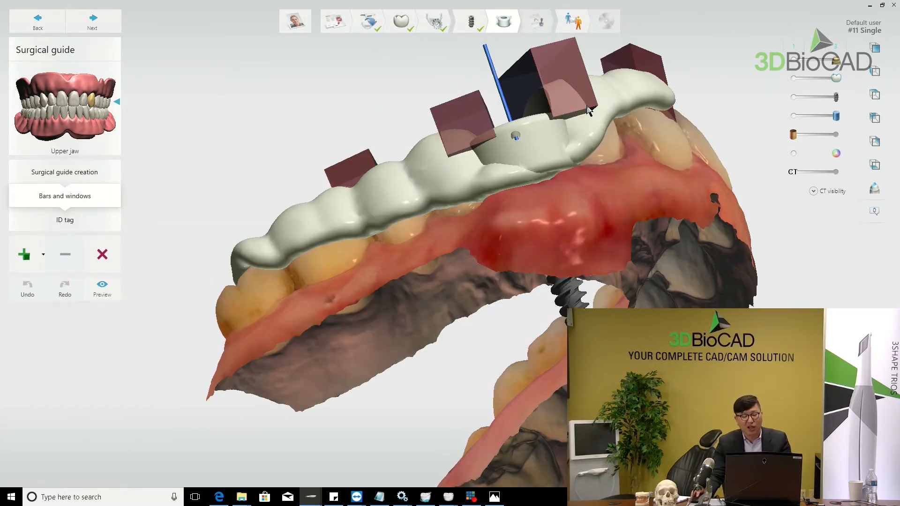
right_click_drag(589, 110, 737, 193)
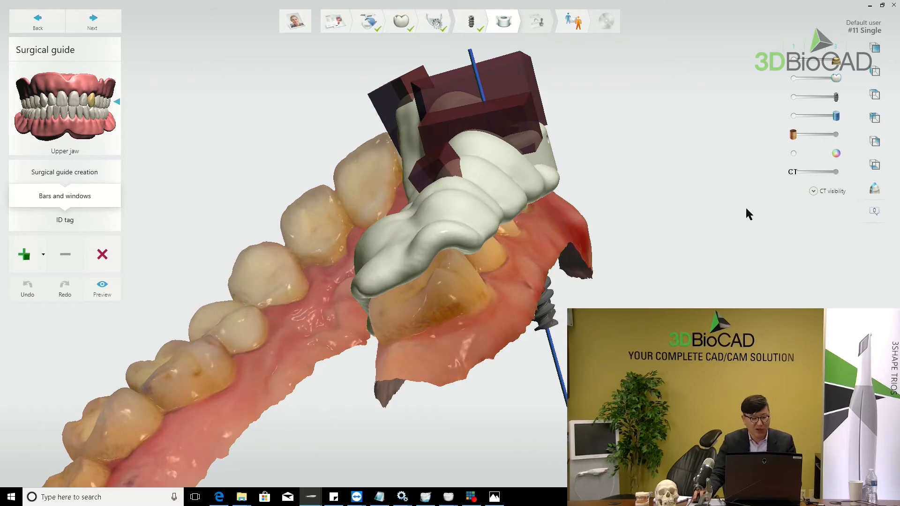
right_click_drag(745, 210, 649, 207)
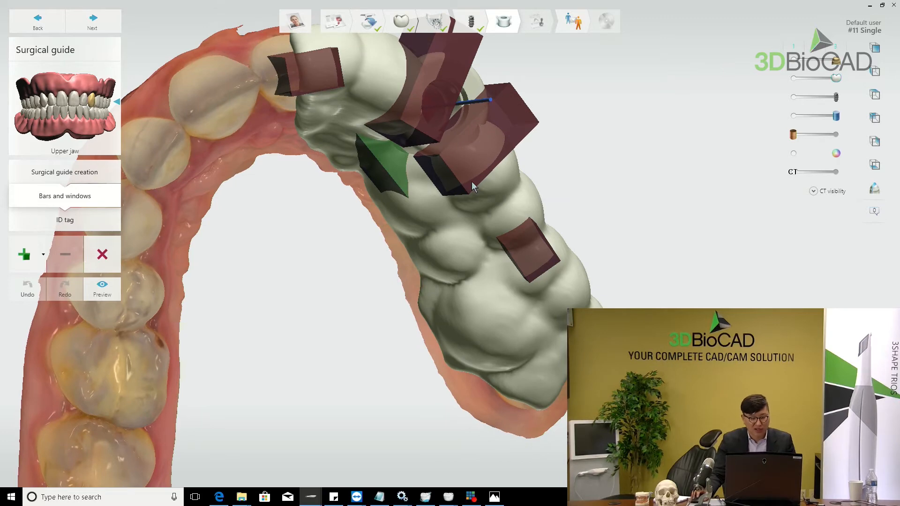
right_click_drag(471, 182, 370, 35)
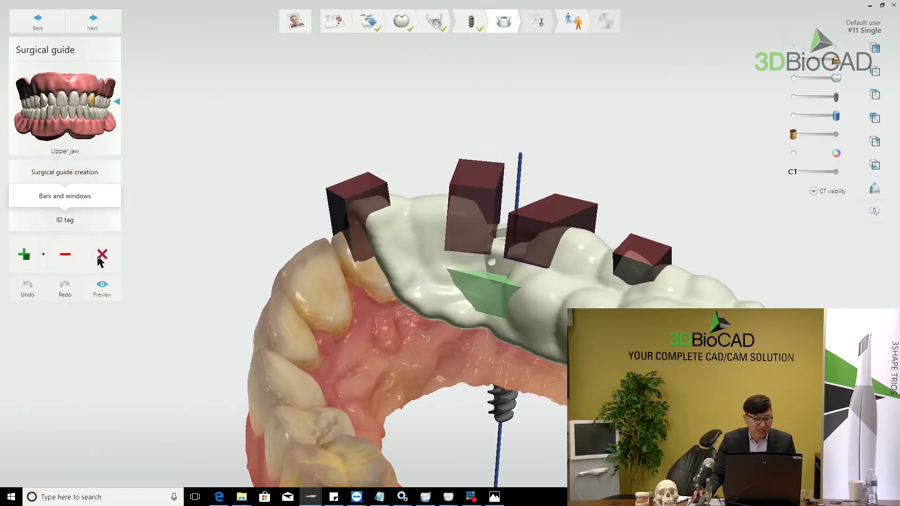
Preview the guide with its viewing windows and support bar applied, and inspect the openings around the tooth 11 sleeve
left_click(102, 290)
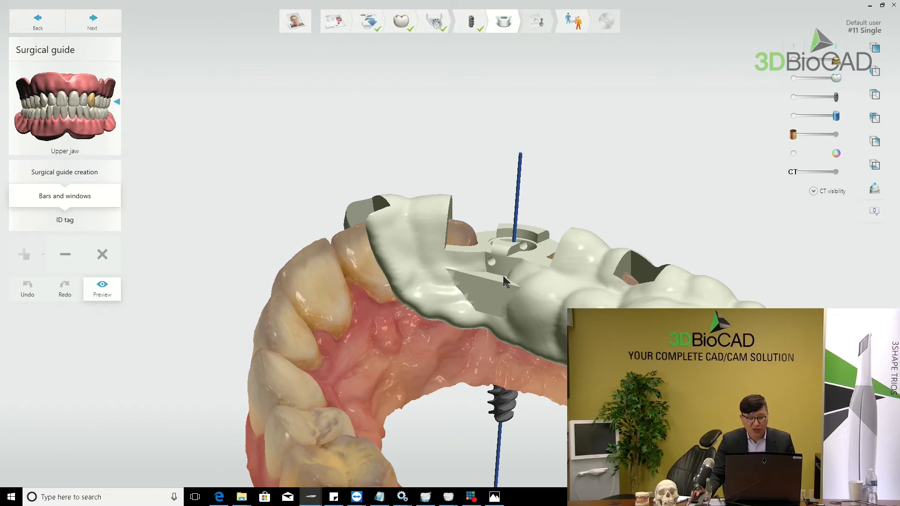
right_click_drag(504, 276, 500, 219)
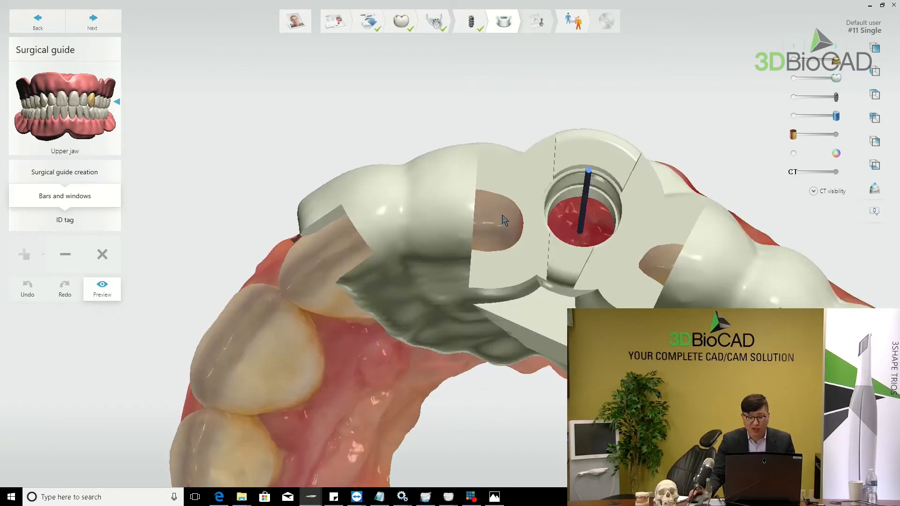
right_click_drag(697, 286, 448, 237)
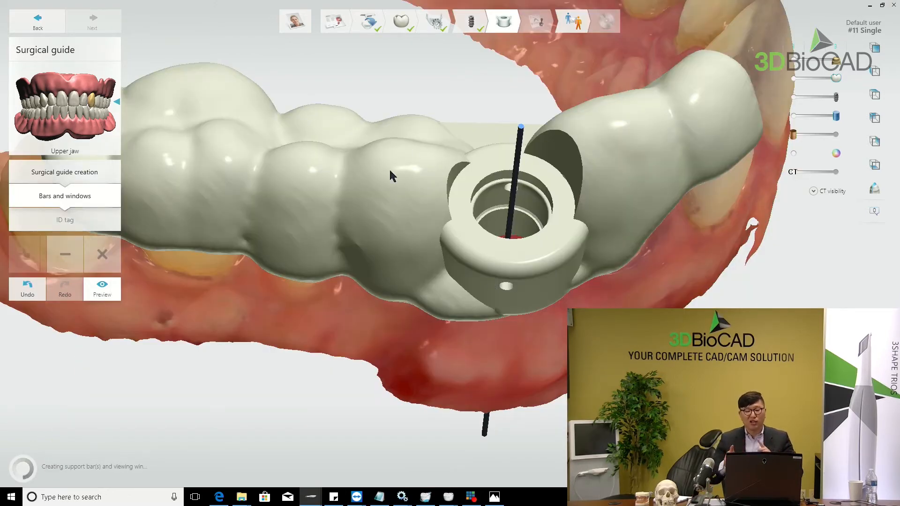
left_click(580, 135)
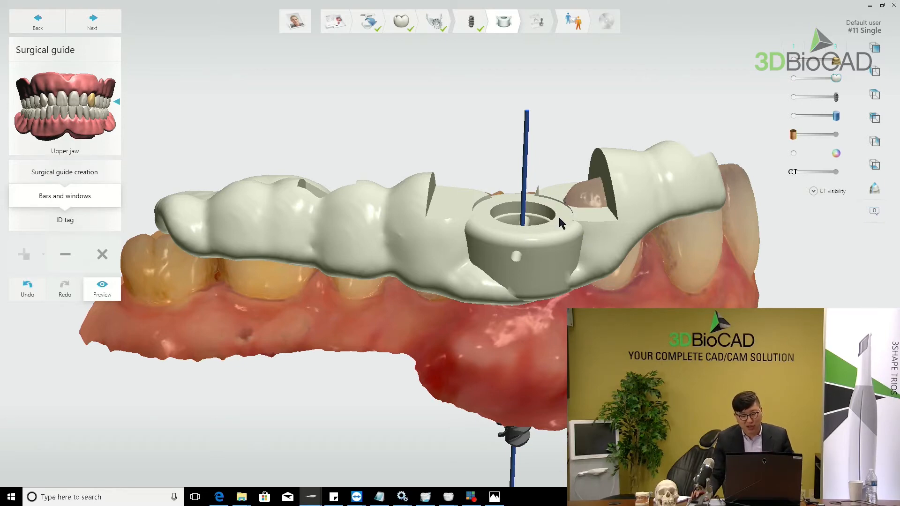
right_click_drag(558, 215, 452, 237)
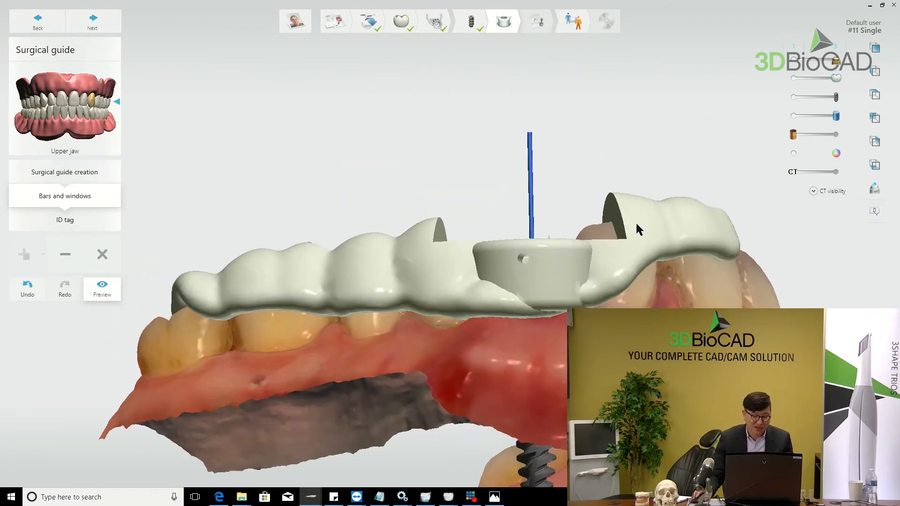
Go to the ID tag stage of the surgical guide and set the tag text to 3DBioCAD
right_click_drag(636, 224, 388, 131)
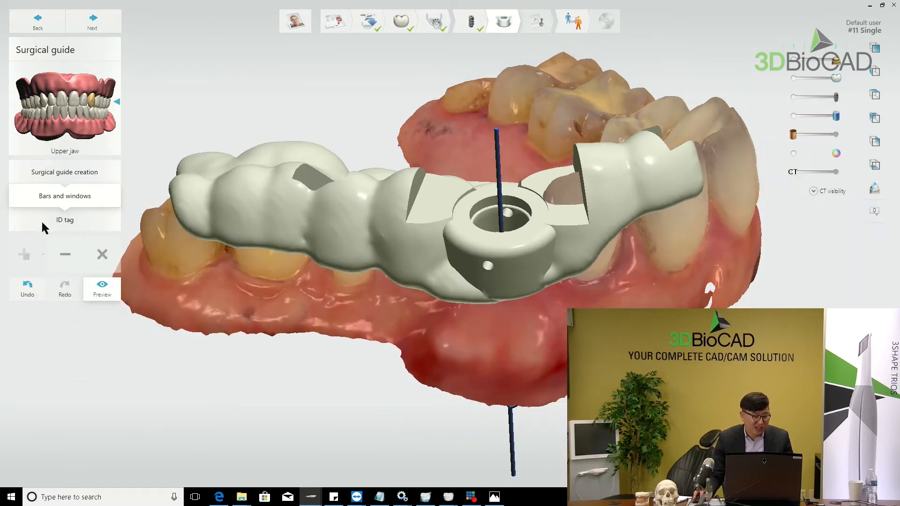
left_click(66, 220)
triple_click(60, 297)
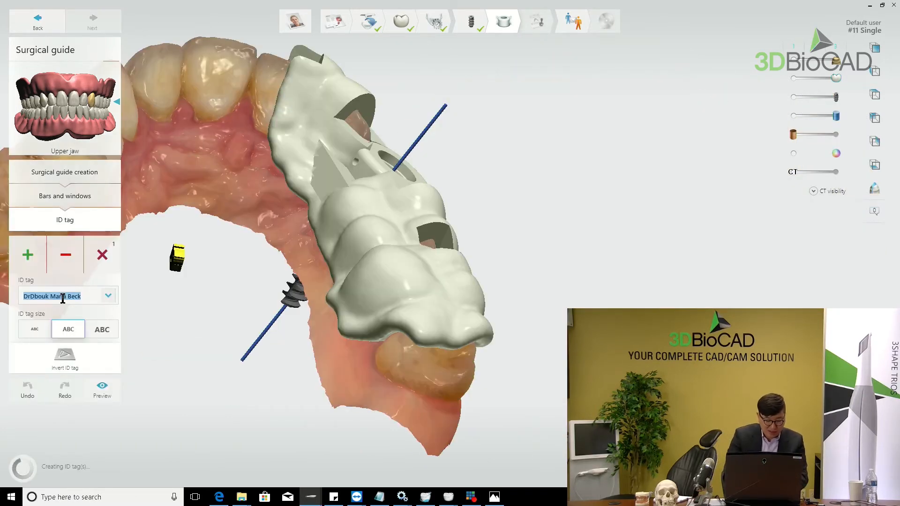
type("3DBioCAD")
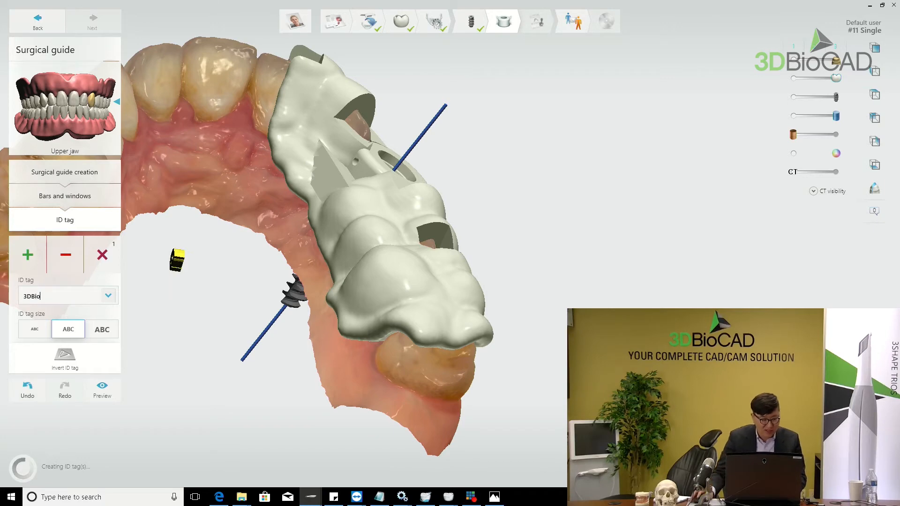
Place the ID tag on the inner side of the guide over the posterior teeth, beside the rear viewing window
right_click_drag(264, 277, 418, 262)
scroll(418, 262, "up", 2)
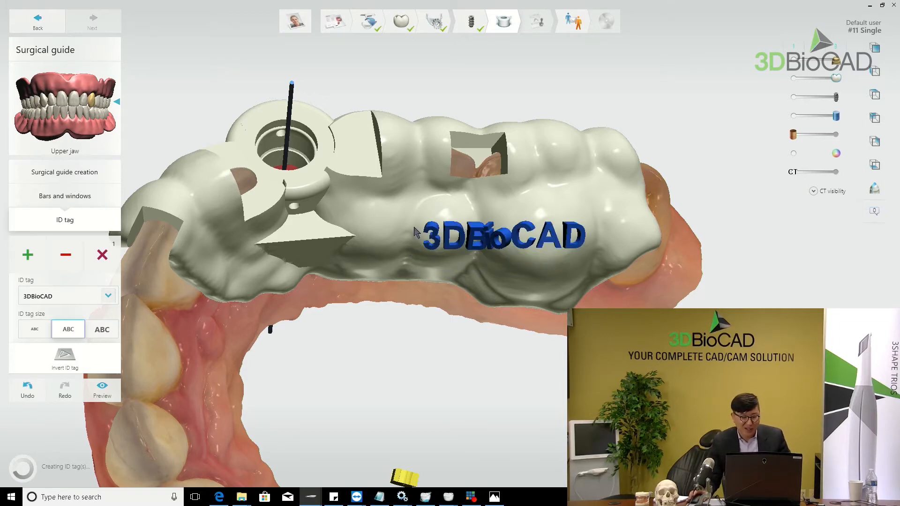
right_click_drag(415, 231, 454, 235)
scroll(455, 234, "up", 2)
left_click(486, 208)
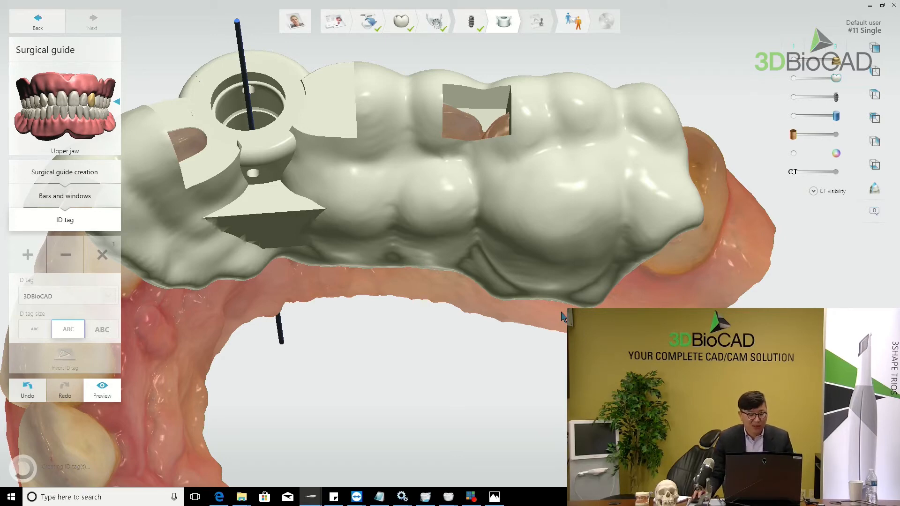
Inspect the placed ID tag on the guide, and hide the guide and jaw scans to view it with the implant
scroll(422, 209, "down", 2)
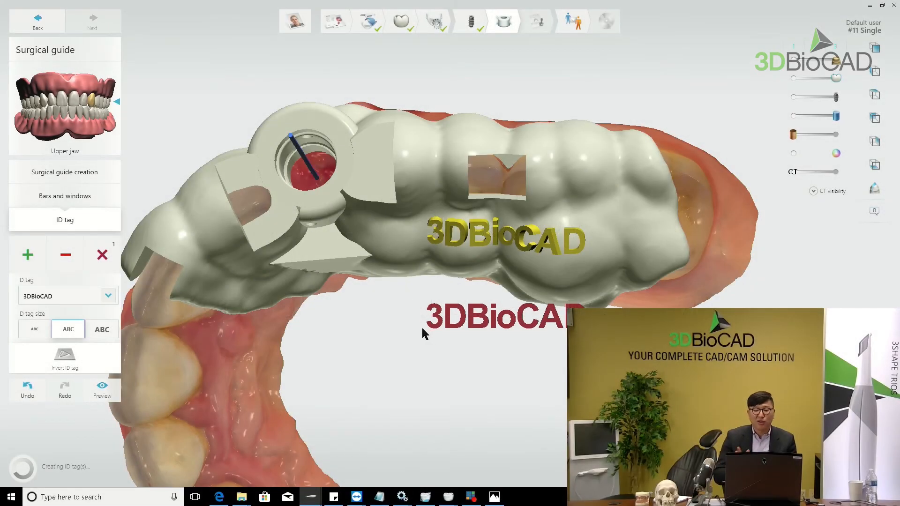
left_click_drag(420, 326, 398, 392)
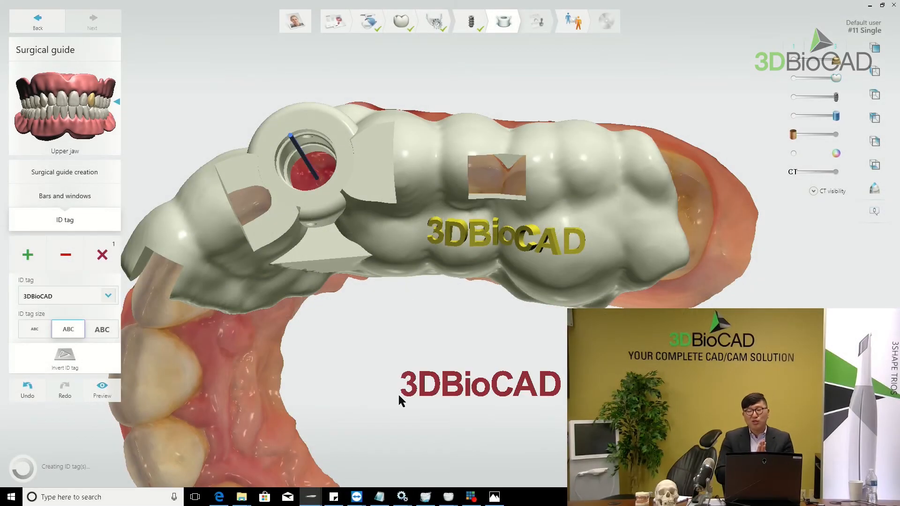
right_click_drag(398, 392, 555, 307)
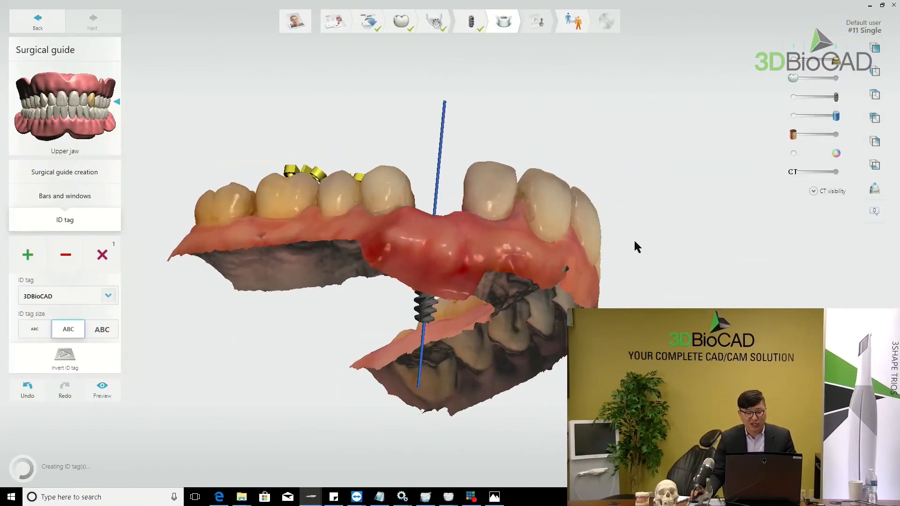
right_click_drag(634, 246, 675, 264)
right_click_drag(642, 218, 576, 257)
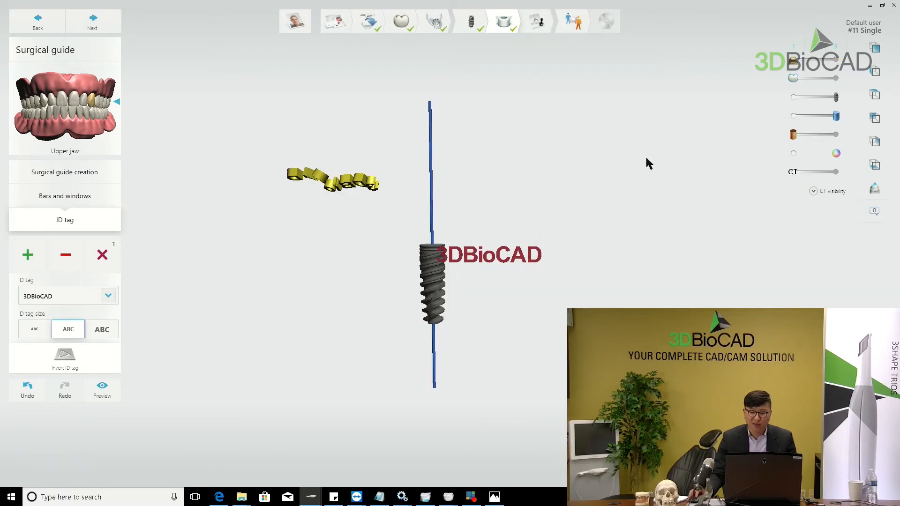
left_click(795, 72)
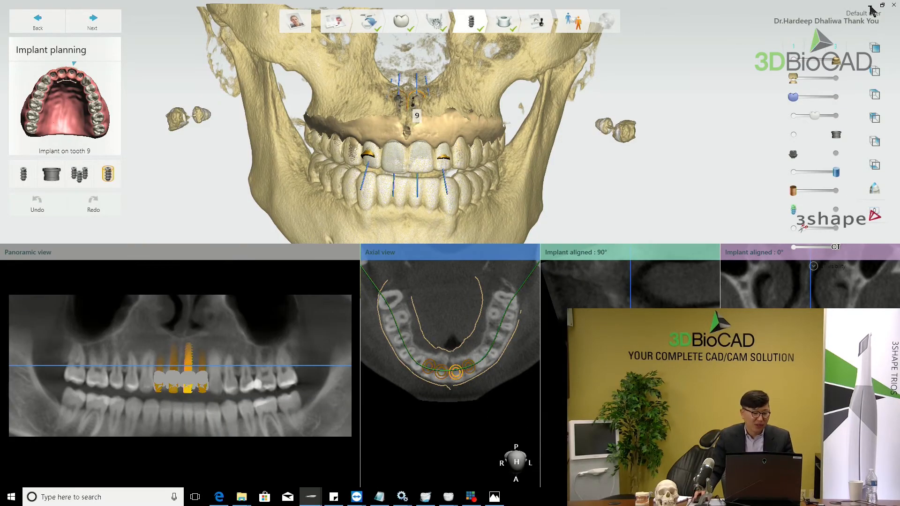
Switch to the MANUFACTURING_IS desktop folder and open UpperJawScanWithImplantInfo from the tooth 11 case in 3Shape 3D Viewer
left_click(870, 7)
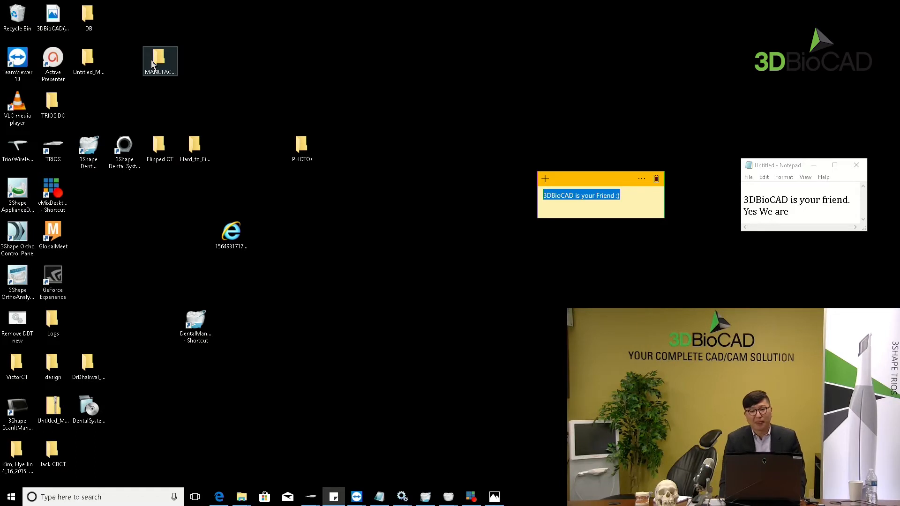
double_click(151, 60)
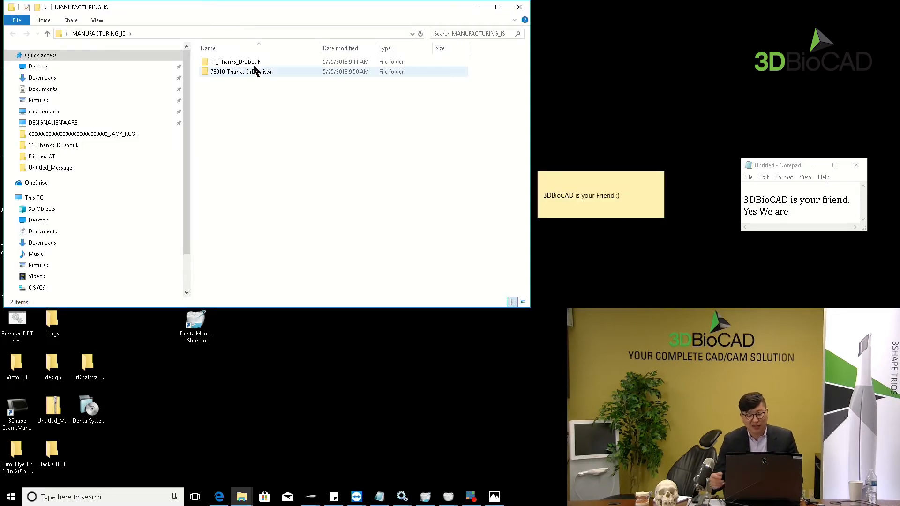
double_click(258, 71)
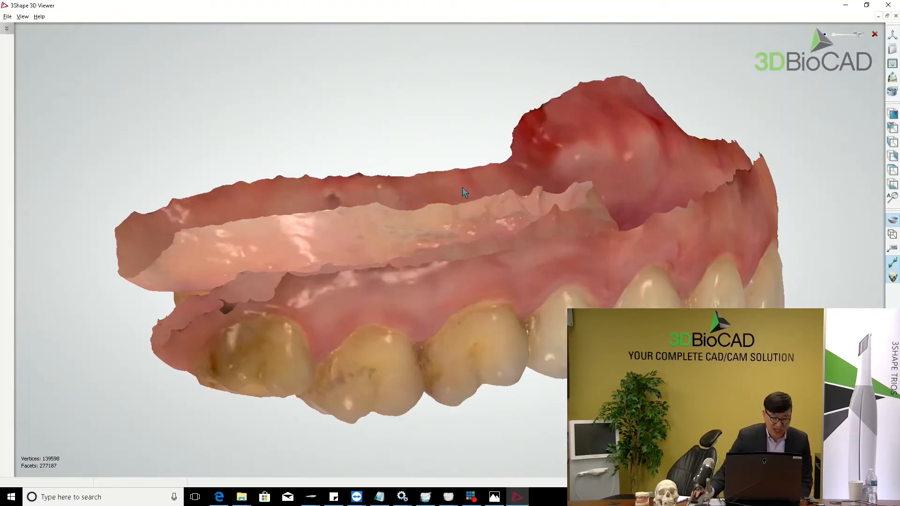
Examine the upper jaw scan around the missing tooth 11 site and put the viewer away
scroll(468, 189, "down", 2)
right_click_drag(489, 207, 501, 366)
scroll(470, 311, "up", 5)
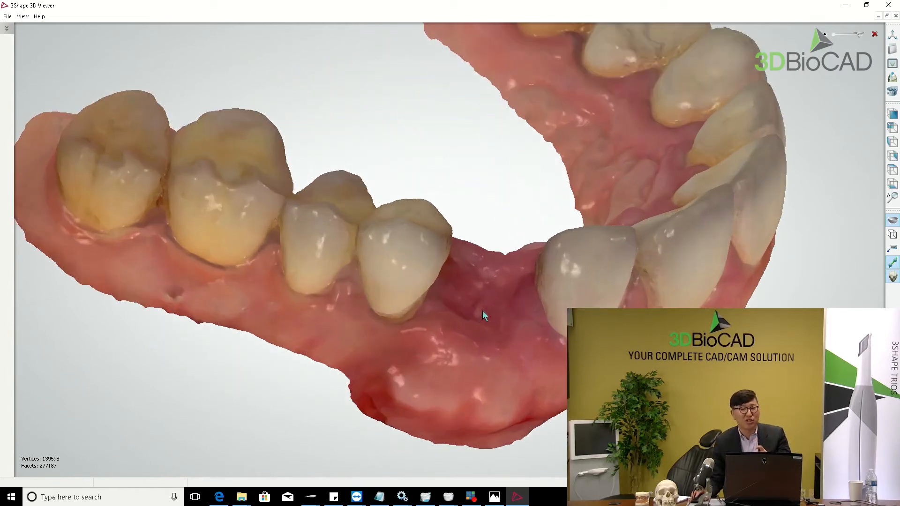
scroll(488, 321, "down", 5)
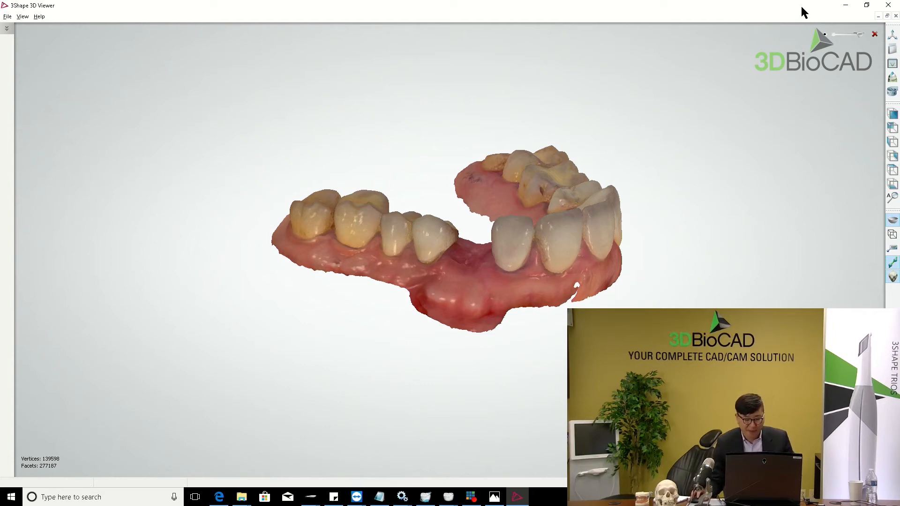
left_click(846, 5)
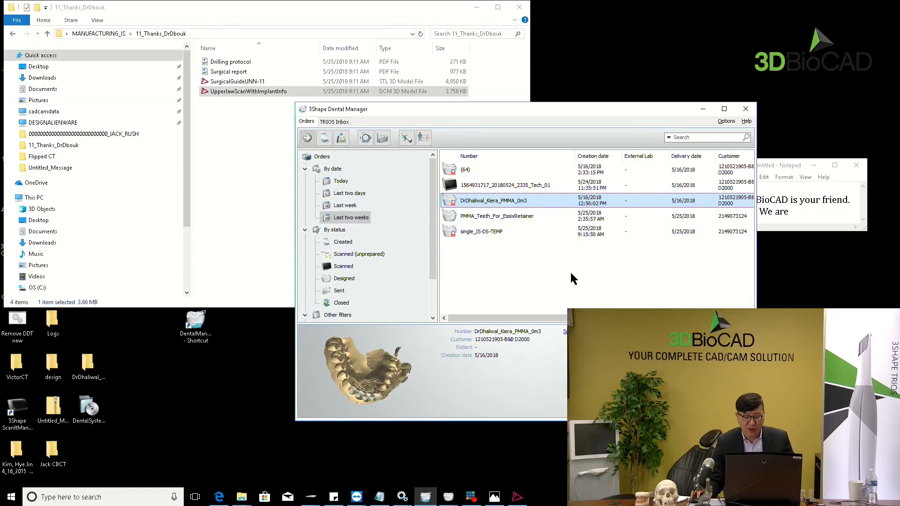
Create a new order in 3Shape Dental Manager, widen its order form and set the order number to 3DBioCAD
right_click(571, 273)
left_click(617, 281)
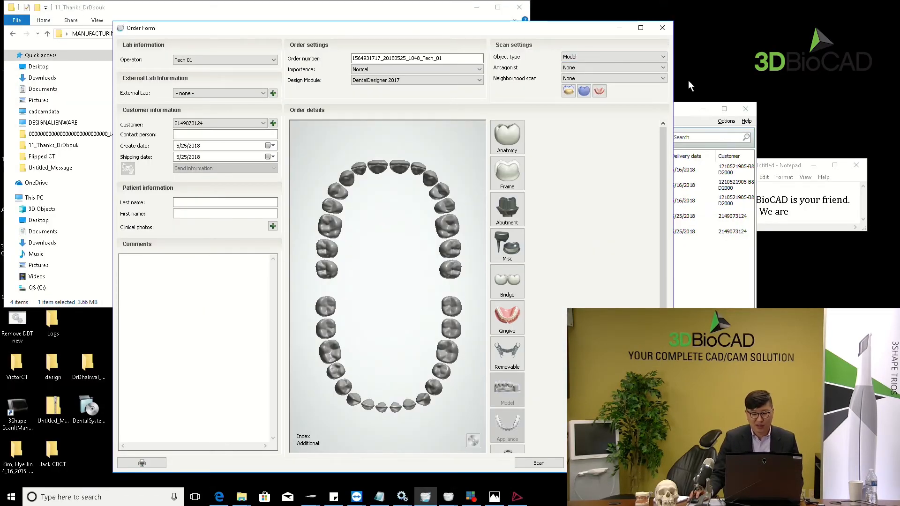
left_click_drag(675, 150, 780, 150)
left_click_drag(476, 58, 277, 53)
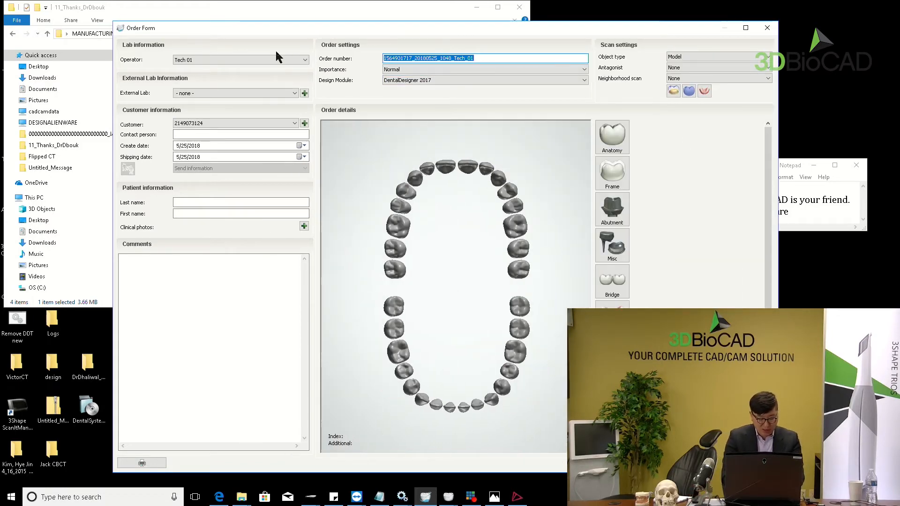
type("3DBioCAD")
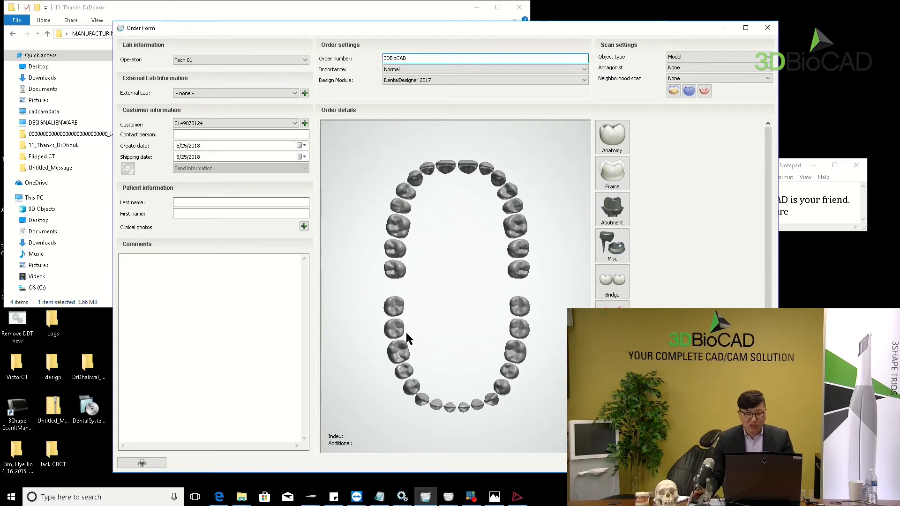
Try a crown and a Zirkon crown pontic on the upper left canine, and clear the tooth's assignment
left_click(497, 179)
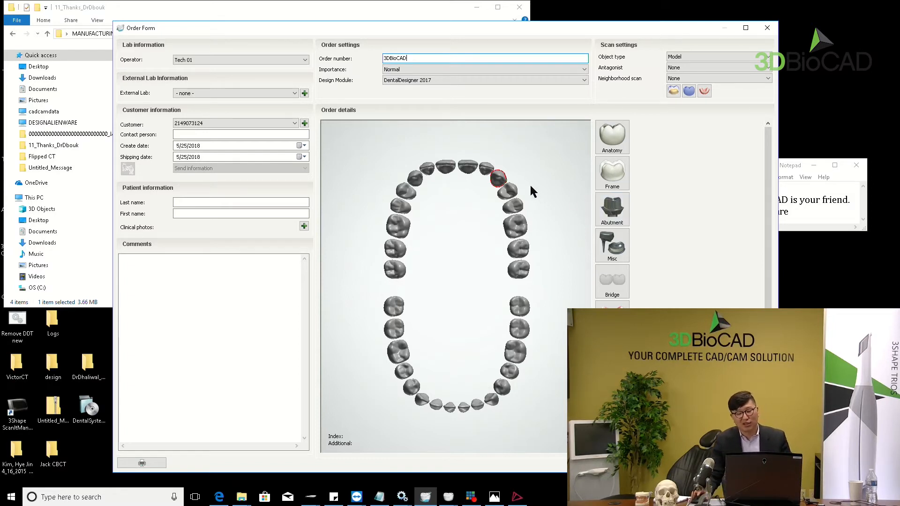
left_click(610, 141)
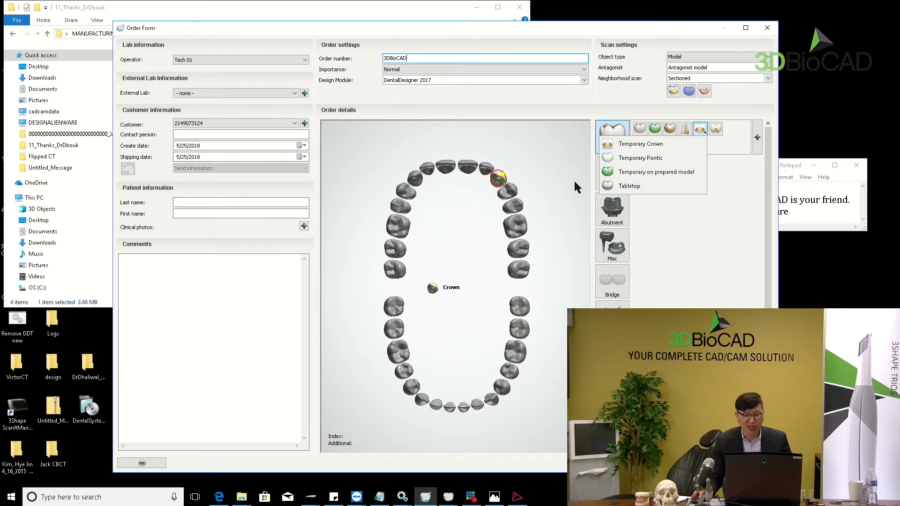
left_click(499, 178)
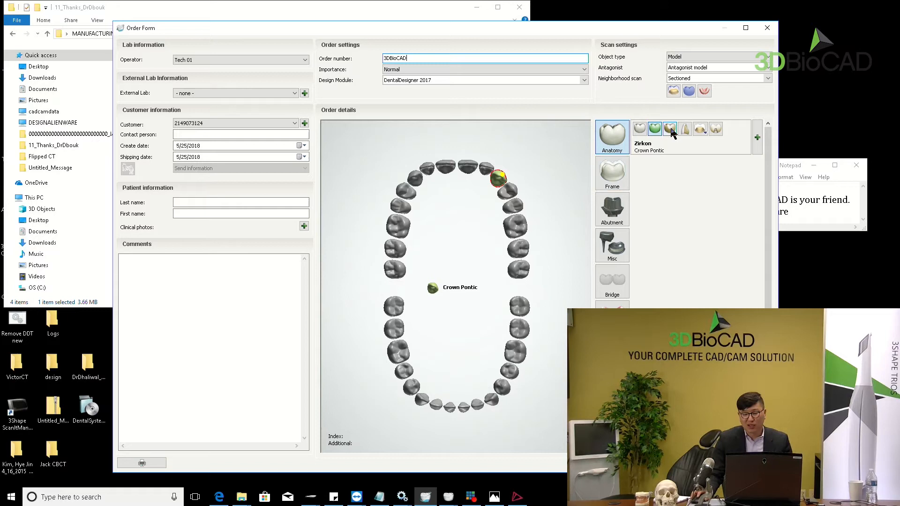
left_click(699, 130)
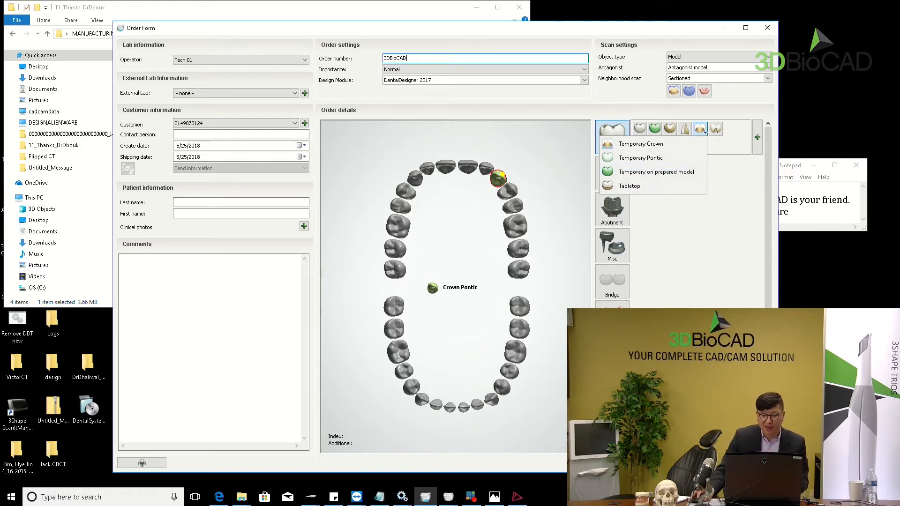
right_click(498, 178)
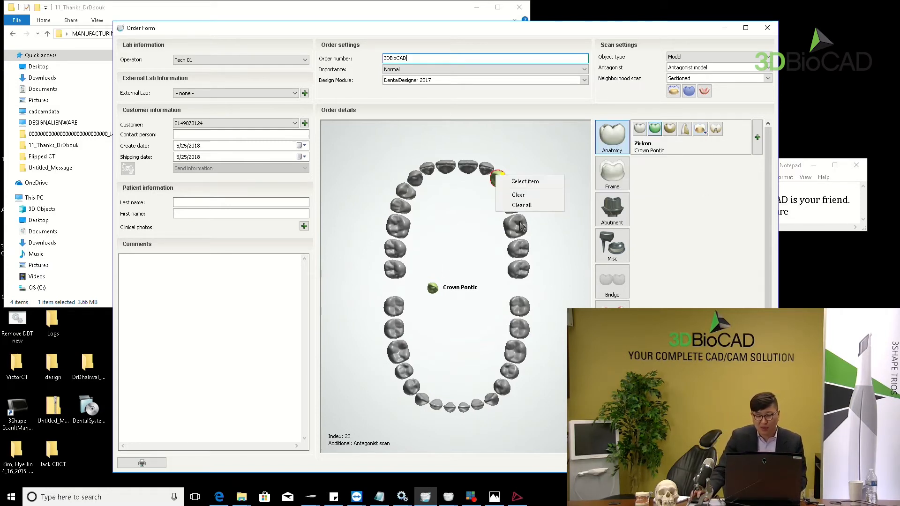
left_click(518, 194)
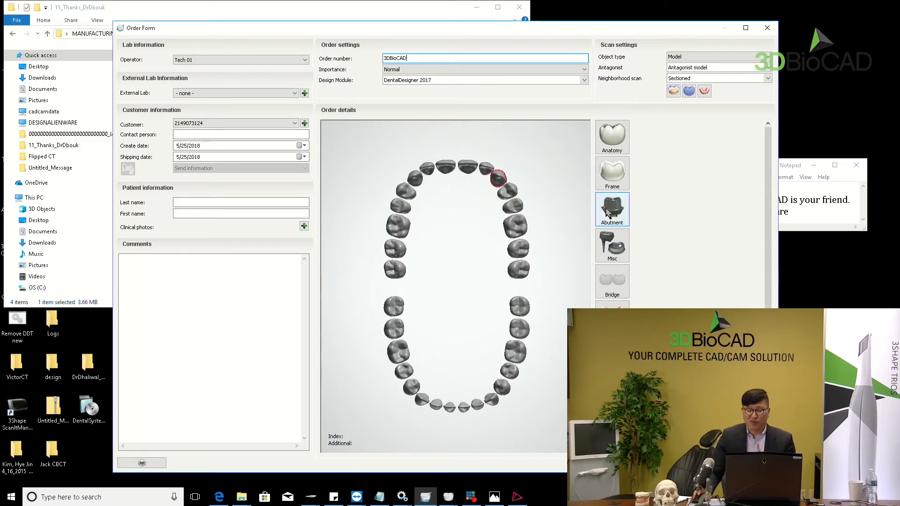
Review the object type choices in the order's scan settings without changing the selection
left_click(694, 57)
left_click(694, 57)
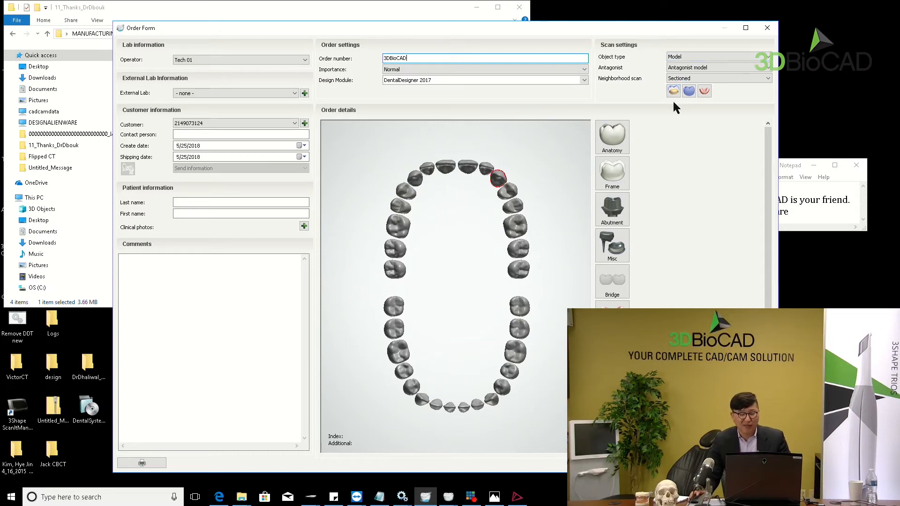
left_click(678, 58)
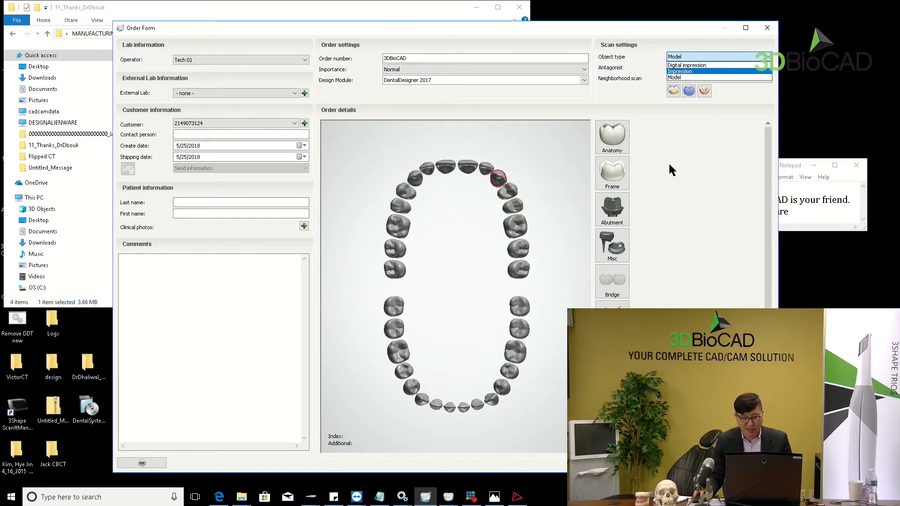
left_click(547, 158)
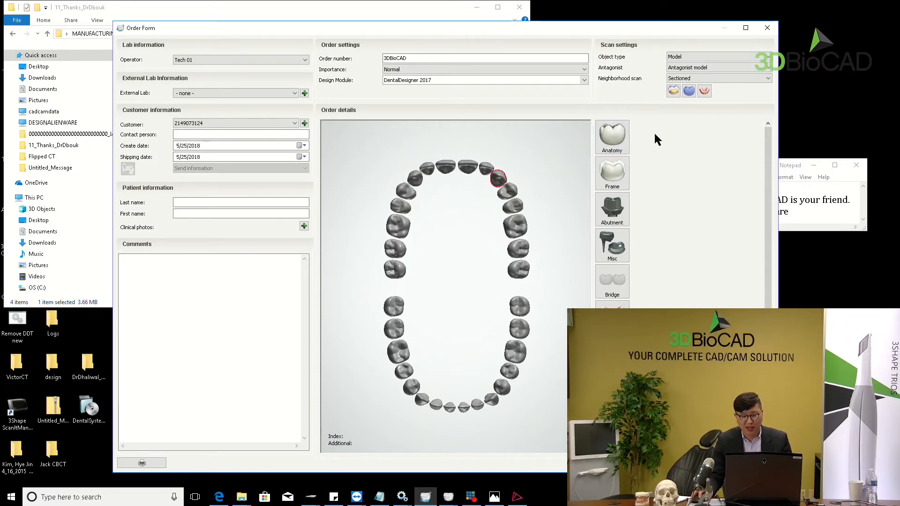
Assign the upper left canine a screw-retained crown from the abutment types
left_click(617, 216)
left_click(671, 202)
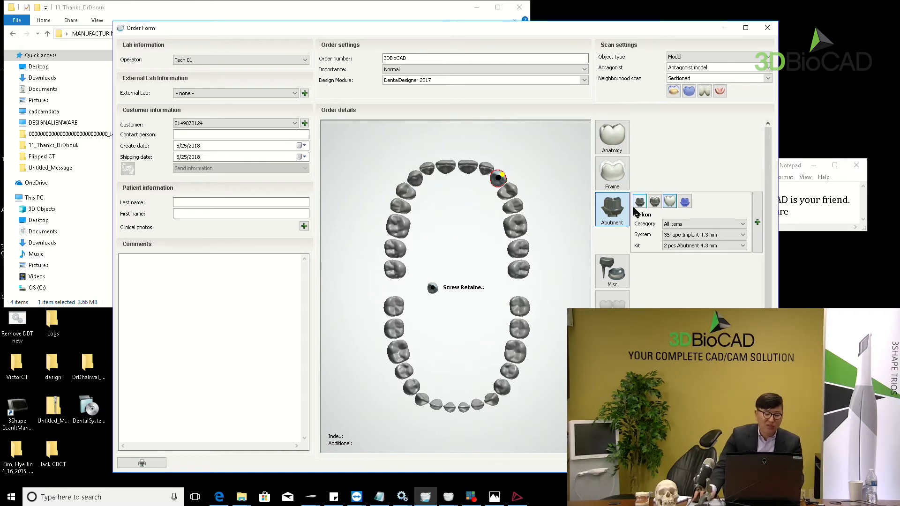
Open the Drilling protocol PDF from the tooth 11 manufacturing folder and review its implant and sleeve information
left_click(157, 14)
left_click(114, 35)
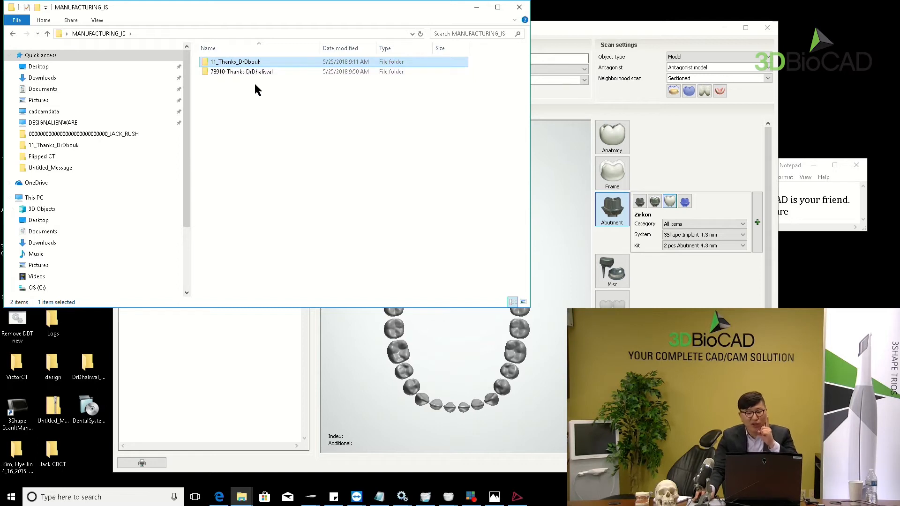
double_click(257, 62)
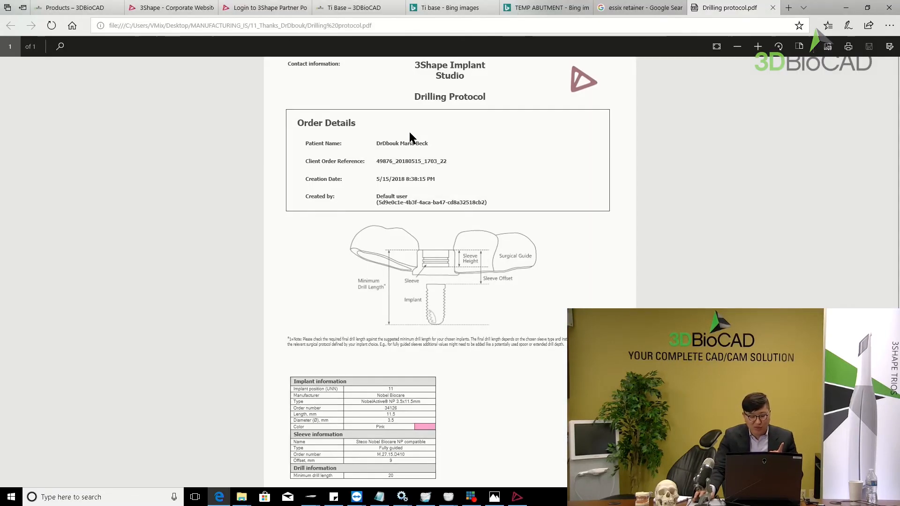
scroll(466, 135, "down", 2)
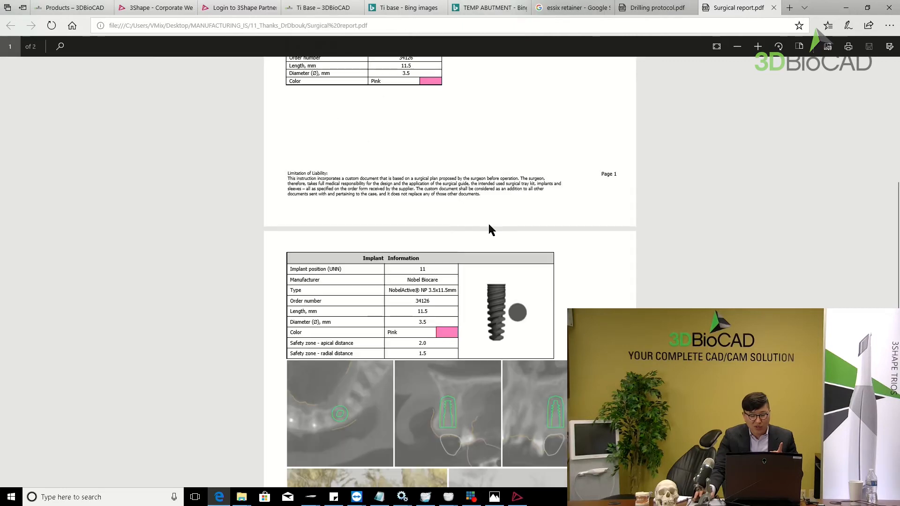
Review the Surgical report's implant information and CT views, point out the UpperJawScanWithImplantInfo file and return to the order form
scroll(488, 222, "down", 5)
scroll(489, 229, "down", 1)
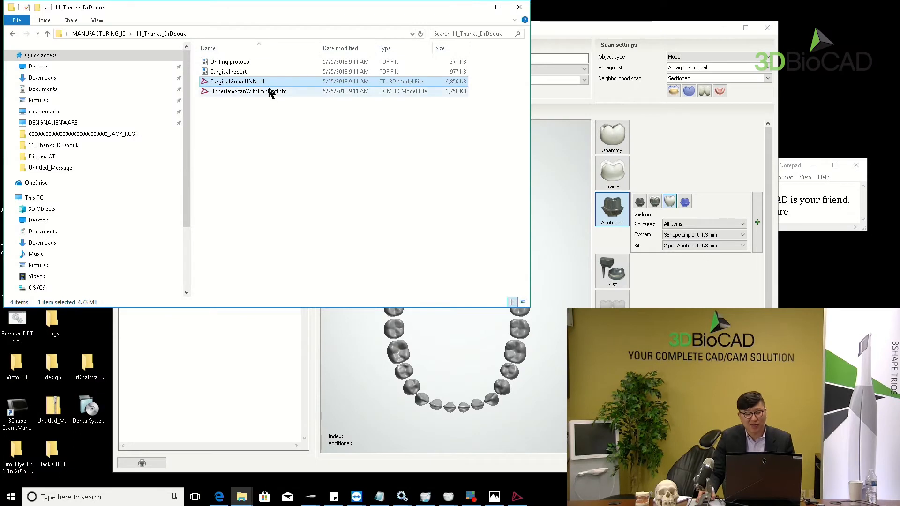
left_click(269, 94)
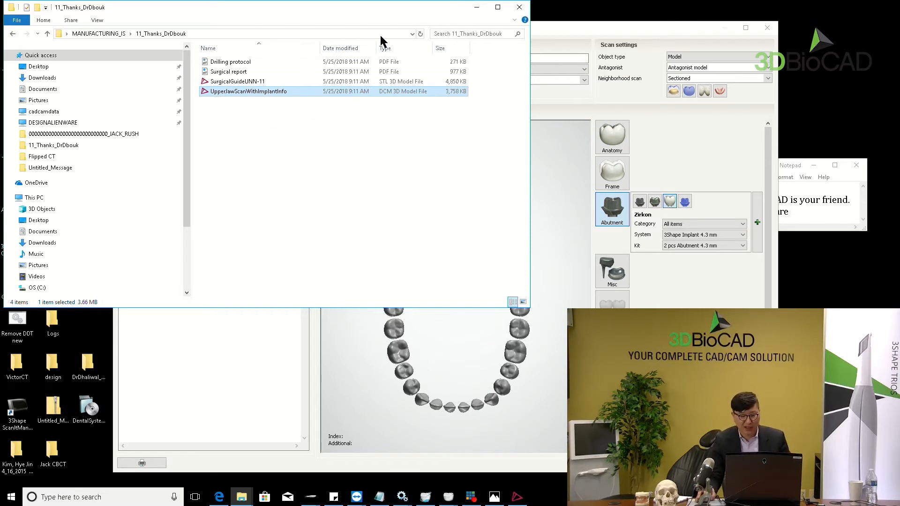
left_click(477, 7)
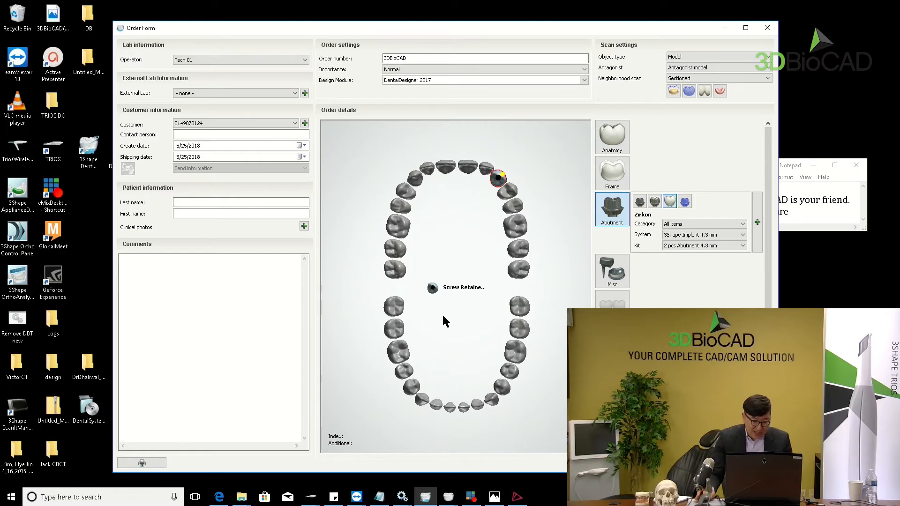
Switch to the DentalDesigner case for screw-retained crown 23 and examine the implant's position through a semi-transparent jaw scan
left_click(449, 498)
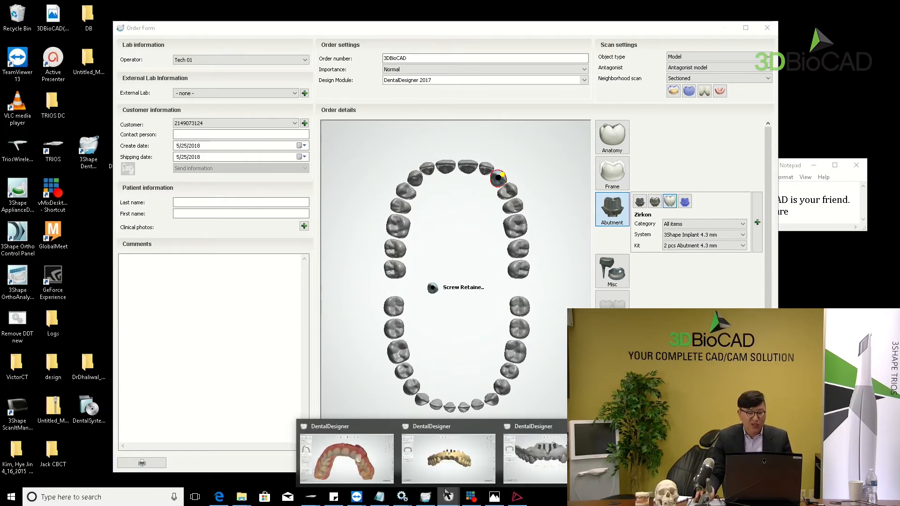
left_click(359, 466)
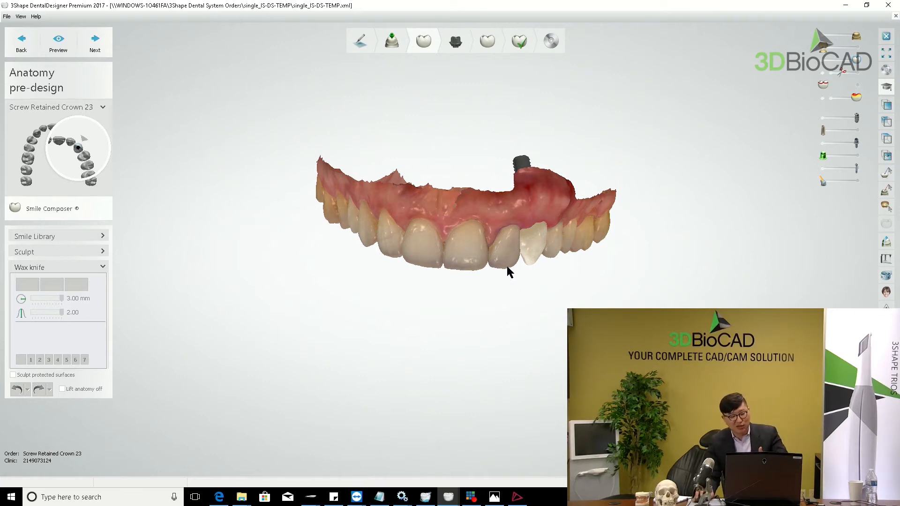
right_click_drag(522, 263, 823, 67)
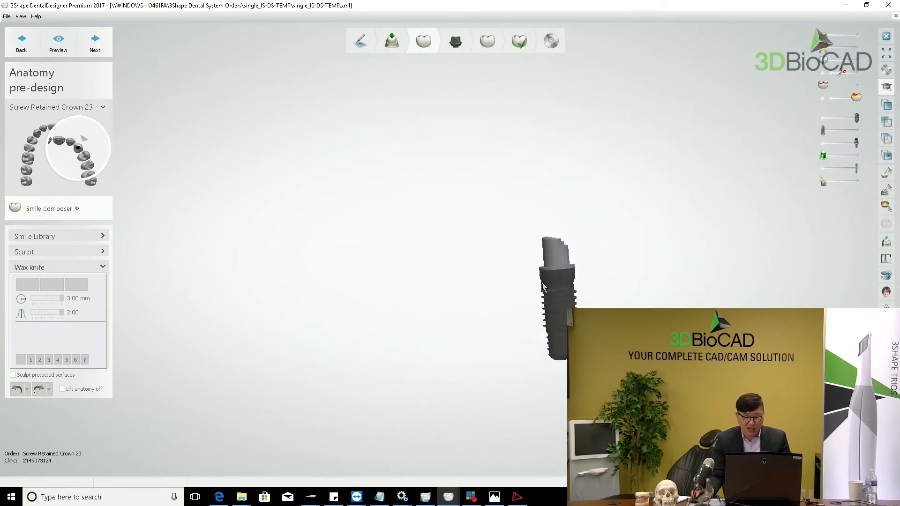
scroll(609, 238, "up", 3)
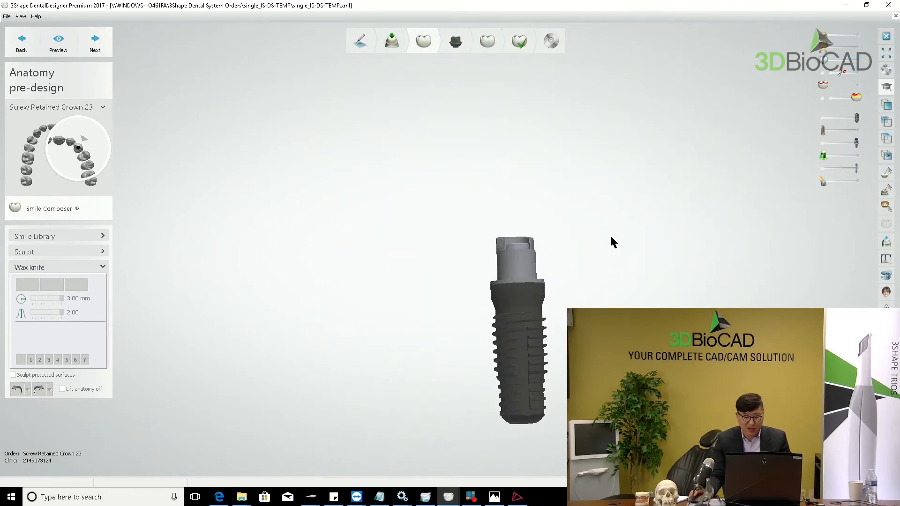
left_click(845, 36)
right_click_drag(721, 154, 676, 179)
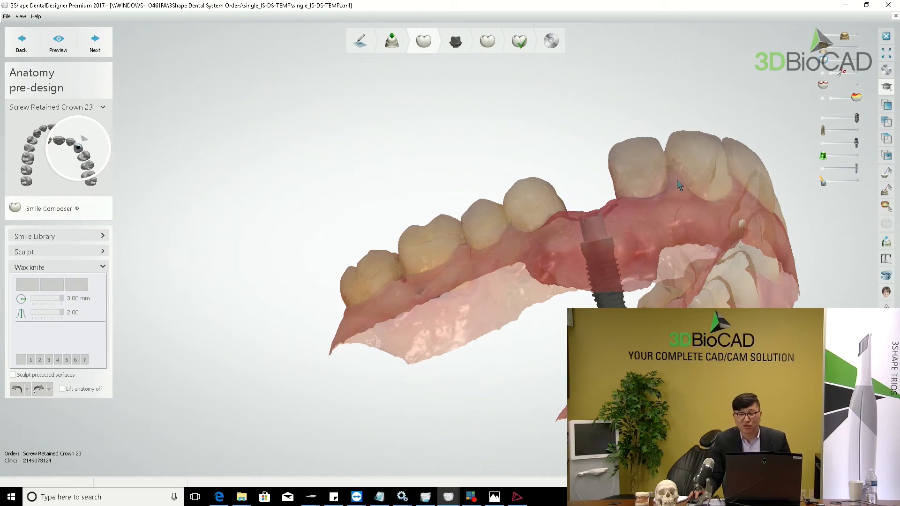
right_click_drag(679, 185, 597, 219)
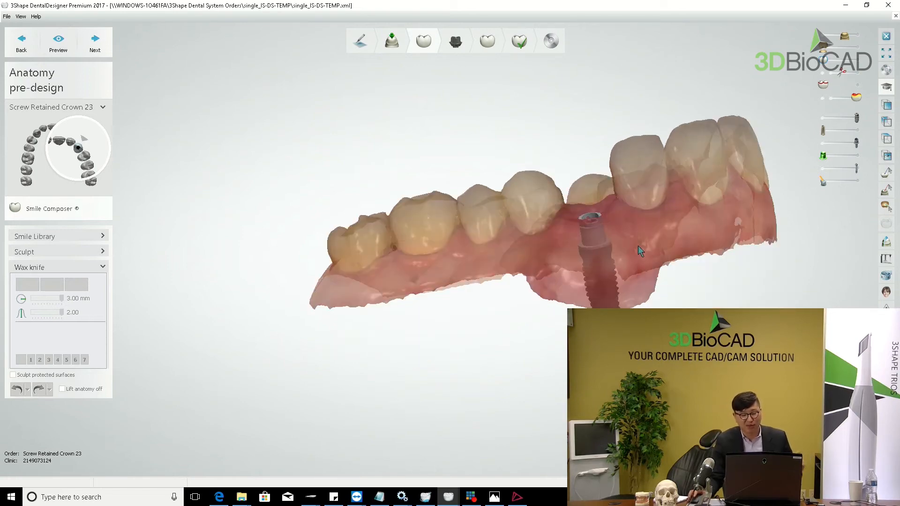
Examine the pre-designed crown on its implant without the jaw scan, focusing on their junction
scroll(637, 245, "up", 5)
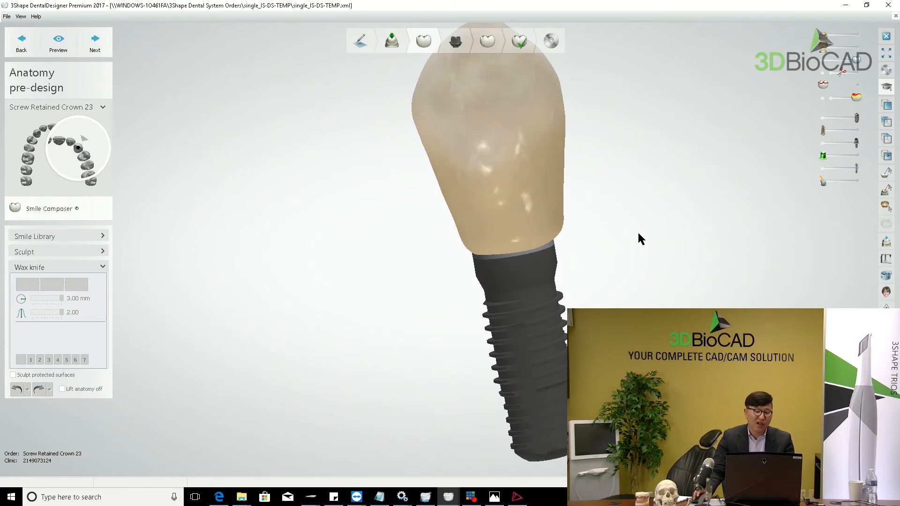
right_click_drag(638, 234, 530, 149)
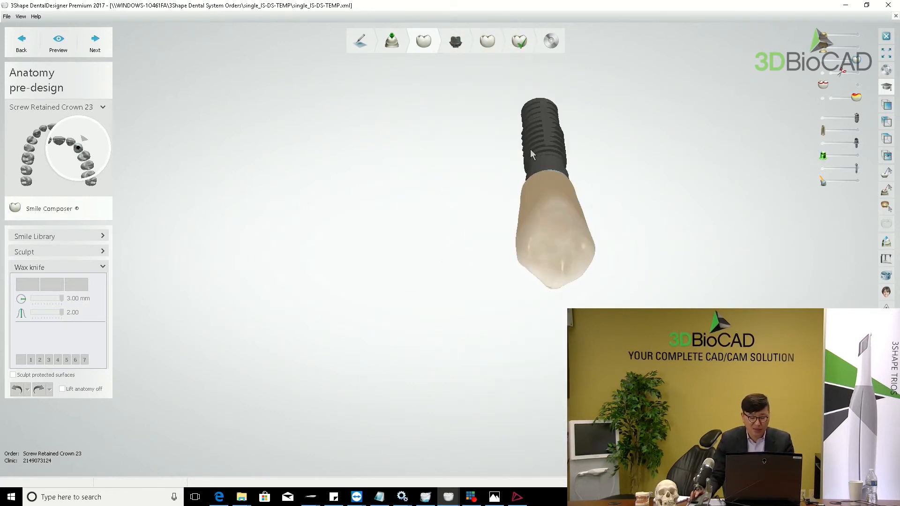
scroll(530, 149, "up", 2)
middle_click_drag(579, 182, 586, 229)
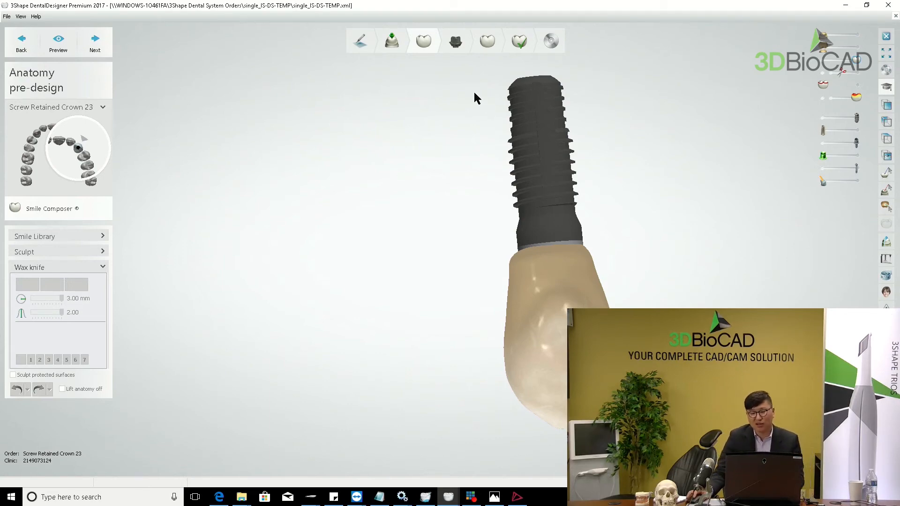
Open the Abutments/Post and Cores stage and inspect abutment 23's margin line near the implant platform
left_click(455, 41)
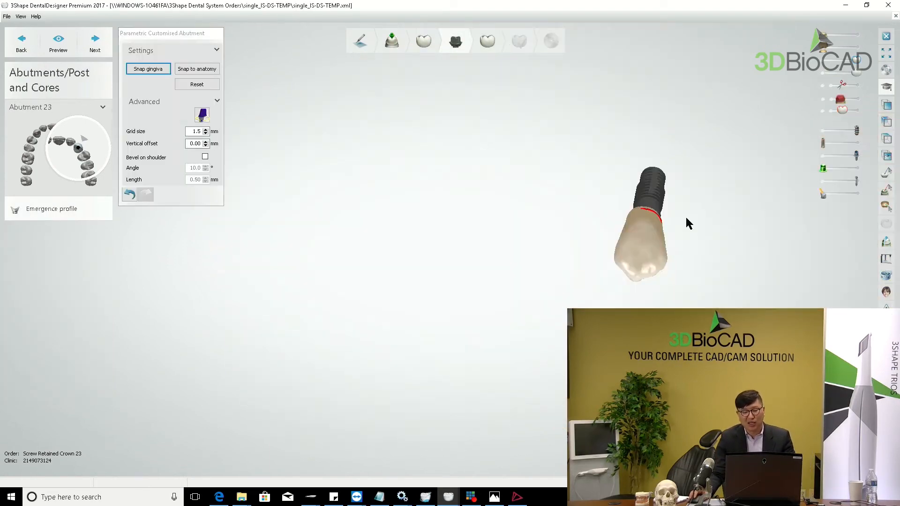
middle_click_drag(668, 228, 616, 229)
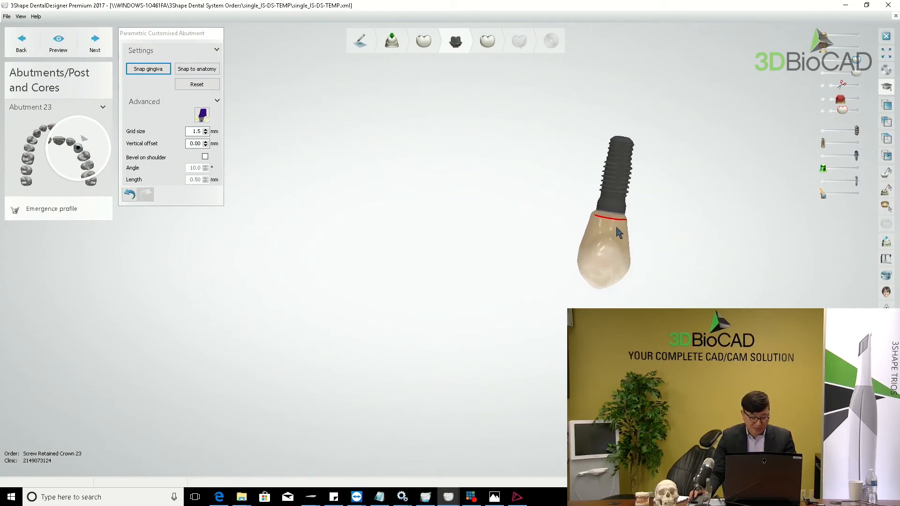
scroll(619, 232, "up", 3)
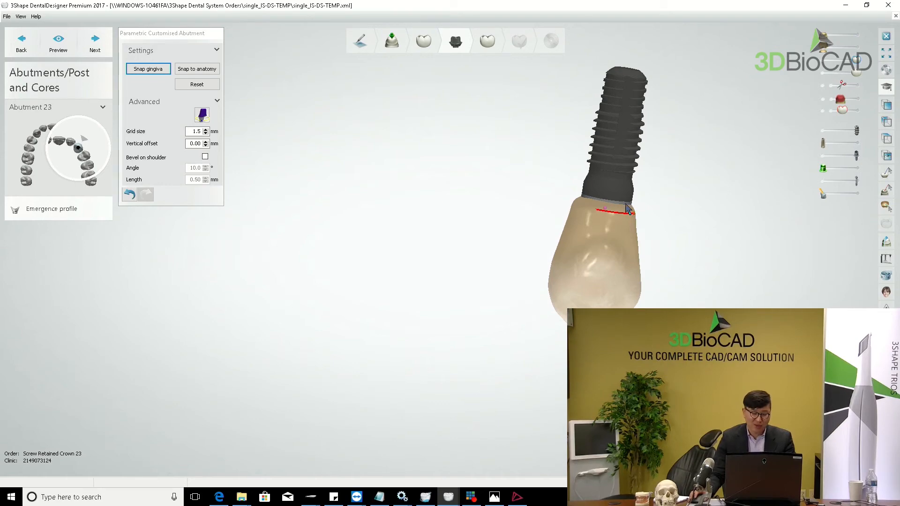
scroll(630, 212, "up", 2)
mouse_move(637, 217)
left_mouse_down()
mouse_move(616, 222)
mouse_move(609, 211)
left_mouse_up()
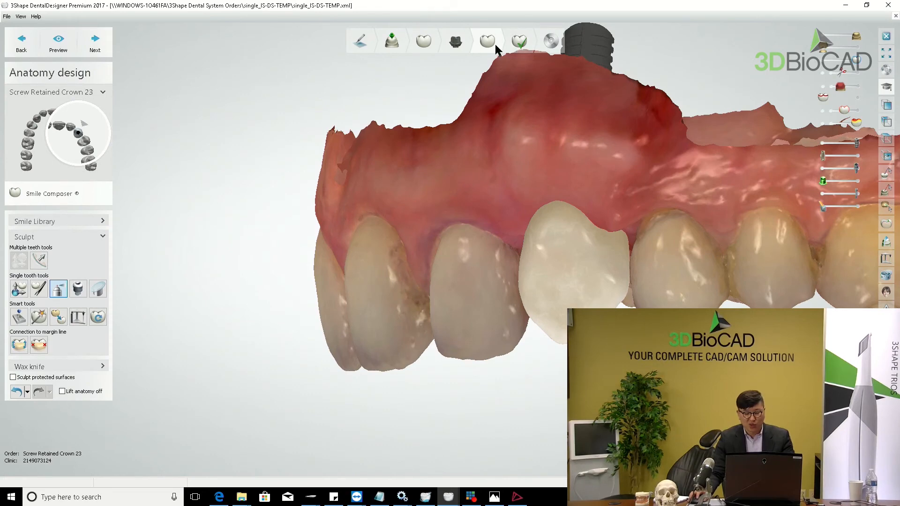
Go to the Finalize stage and examine where the screw channel exits crown 23
left_click(520, 41)
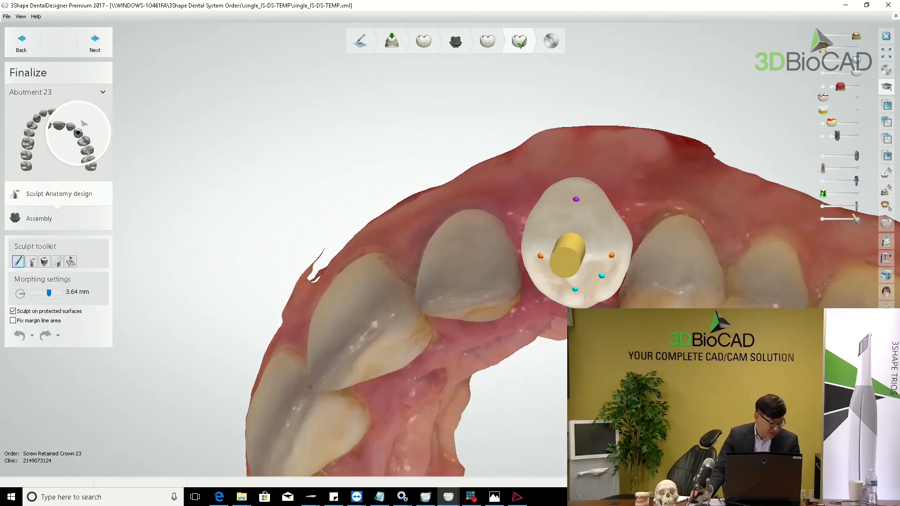
middle_click_drag(572, 314, 555, 295)
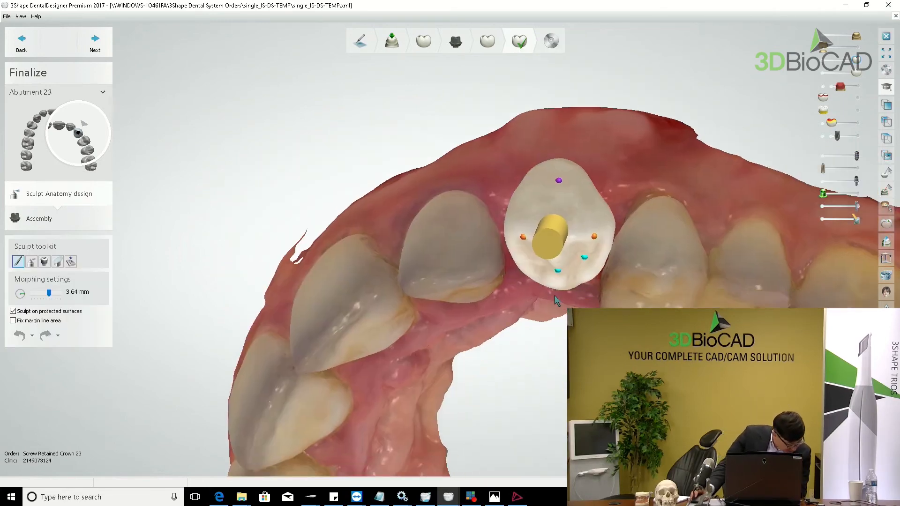
middle_click_drag(554, 296, 507, 277)
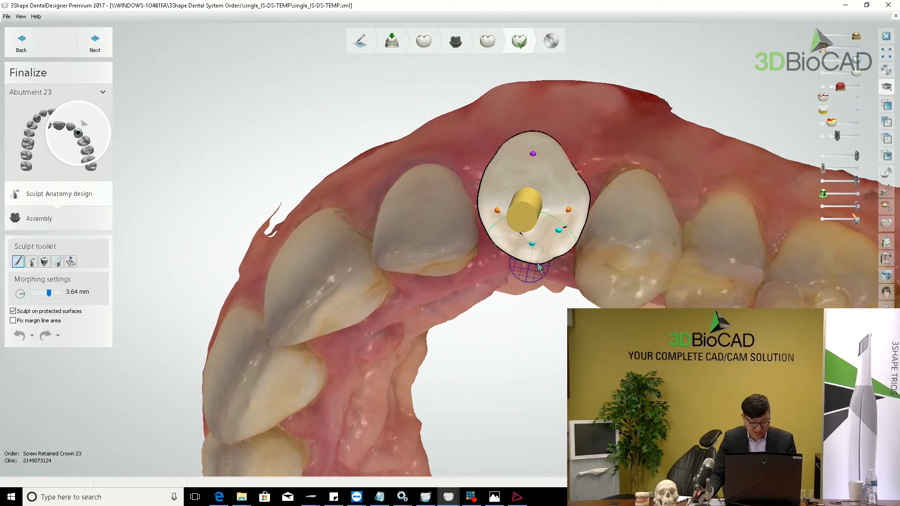
right_click_drag(526, 251, 615, 291)
scroll(613, 285, "up", 3)
right_click_drag(629, 328, 628, 278)
Enable the angled screw hole in the abutment assembly and tilt the screw channel by 15°
left_click(38, 219)
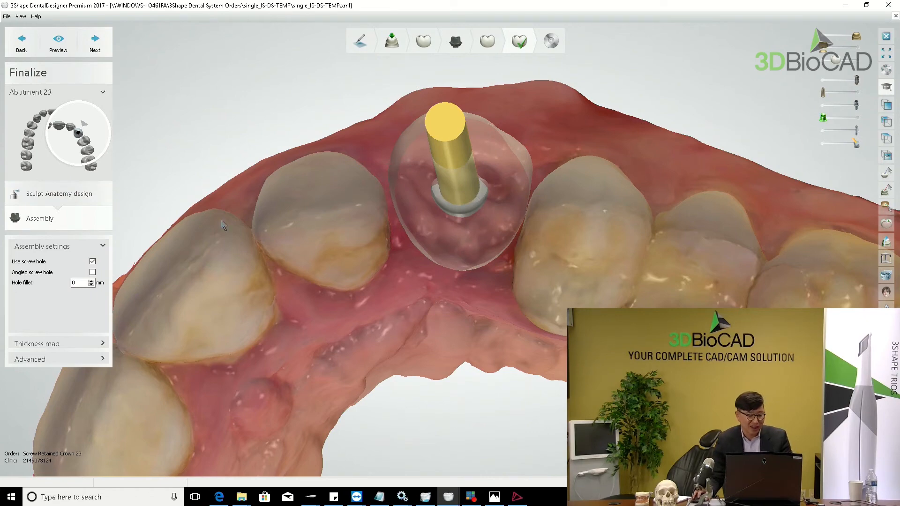
left_click(99, 271)
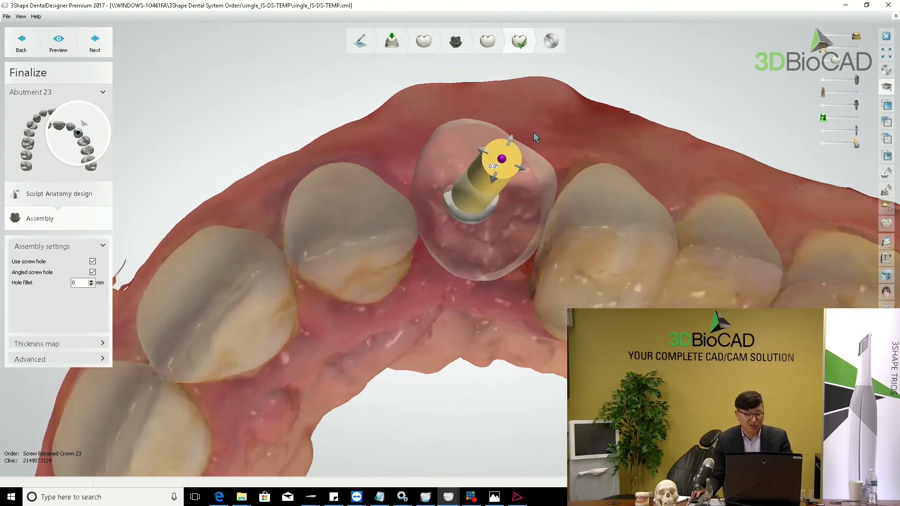
right_click_drag(529, 129, 519, 136)
left_click_drag(455, 150, 462, 216)
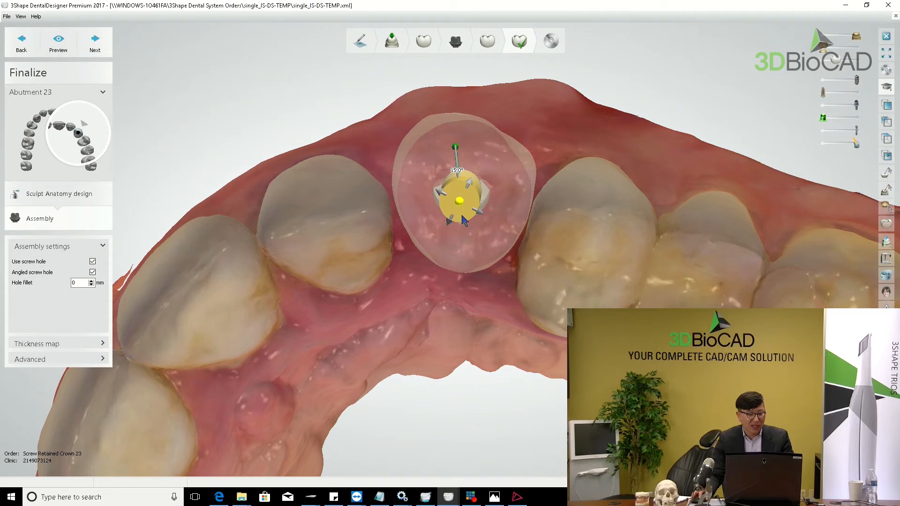
right_click_drag(463, 220, 278, 281)
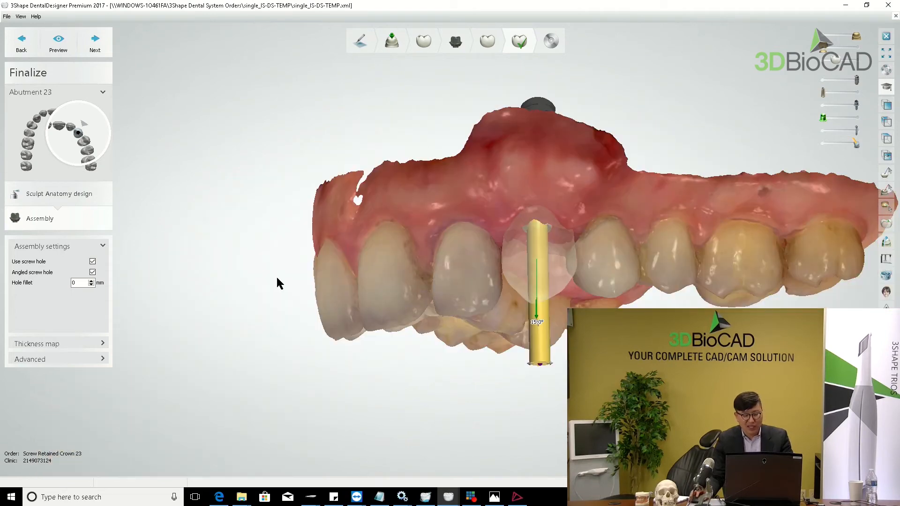
Preview the crown with its angled screw hole and hide the jaw scan to inspect it on the implant
left_click(80, 42)
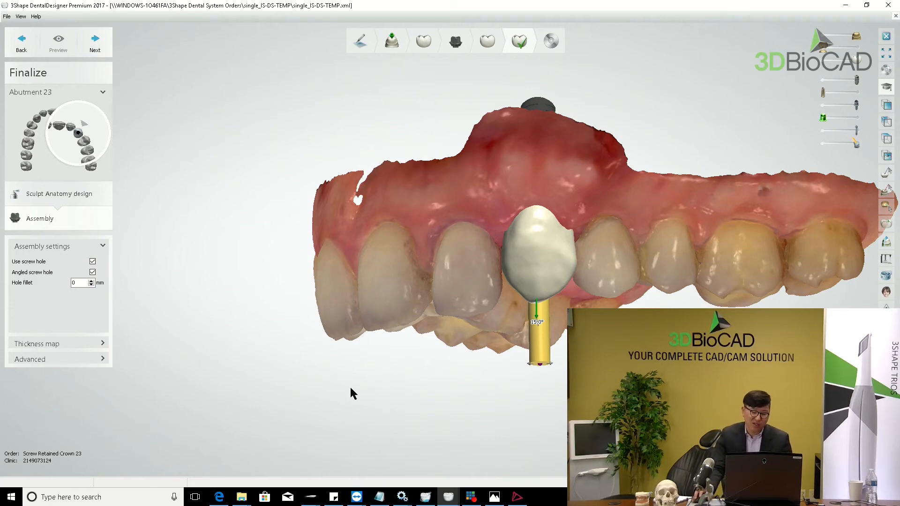
left_click(823, 36)
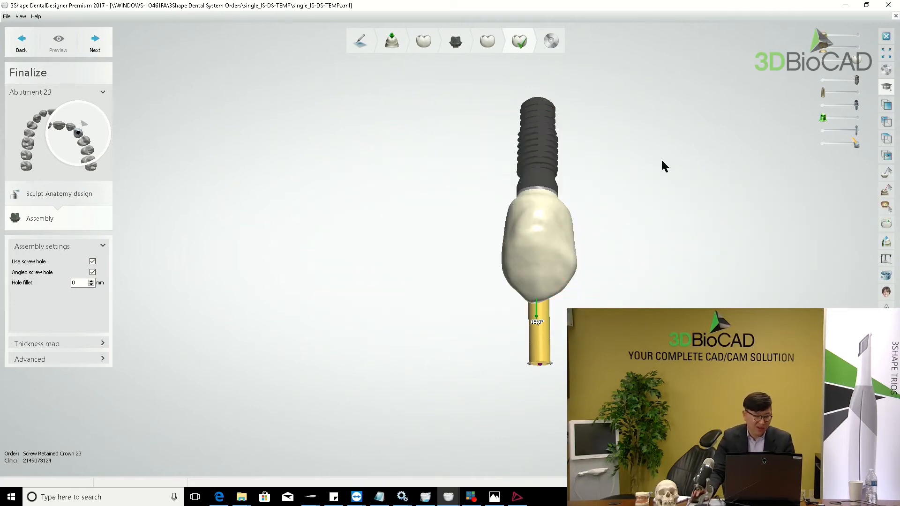
scroll(660, 159, "up", 3)
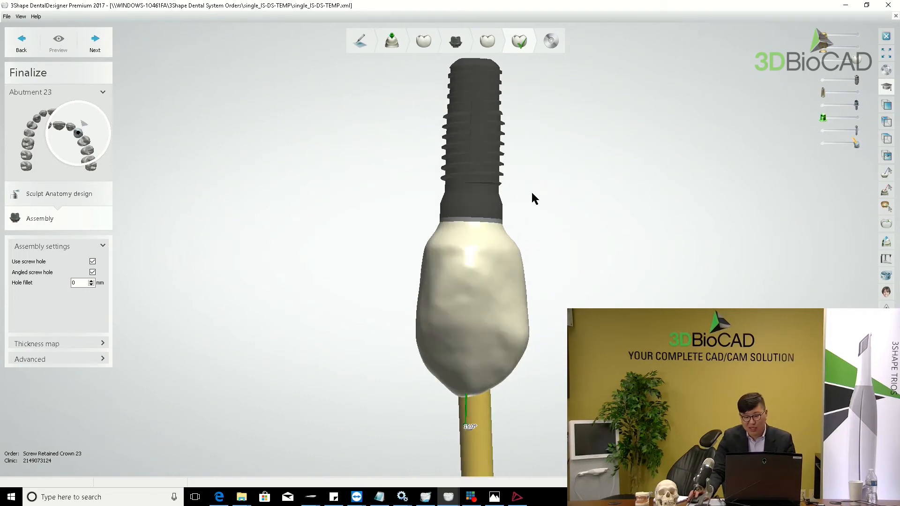
Hide the implant, the crown and the screw channel to isolate the titanium base and its screw
left_click(824, 80)
left_click(823, 60)
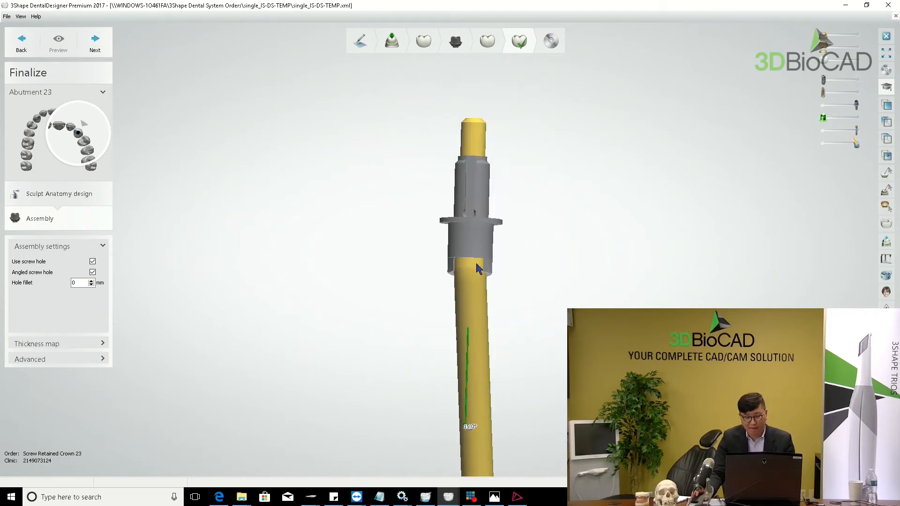
left_click(823, 143)
scroll(458, 284, "up", 5)
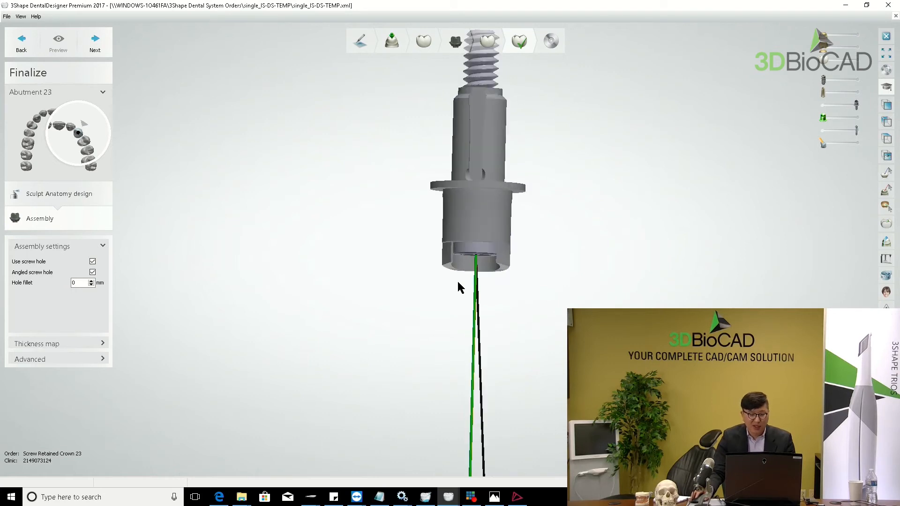
Examine the titanium base's cut-out and the angle between the two screw axes from several directions
right_click_drag(469, 285, 706, 68)
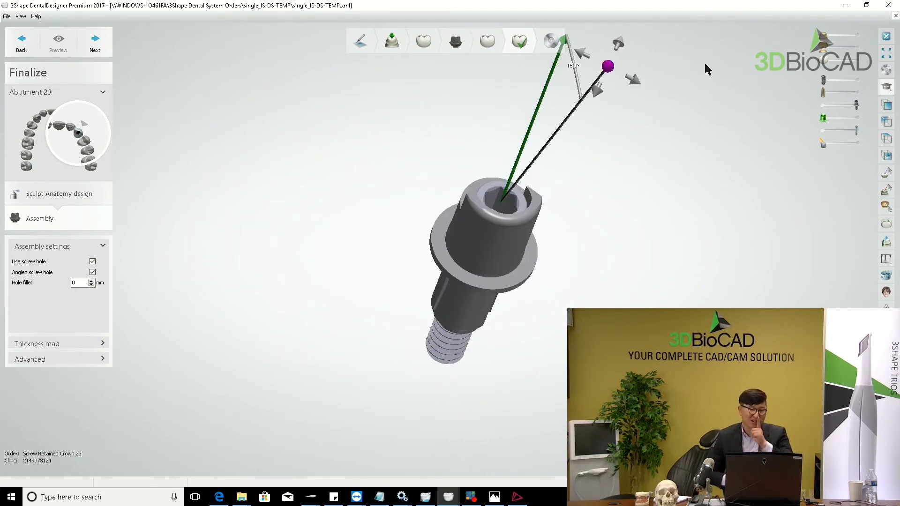
right_click_drag(668, 206, 648, 155)
right_click_drag(486, 319, 600, 270)
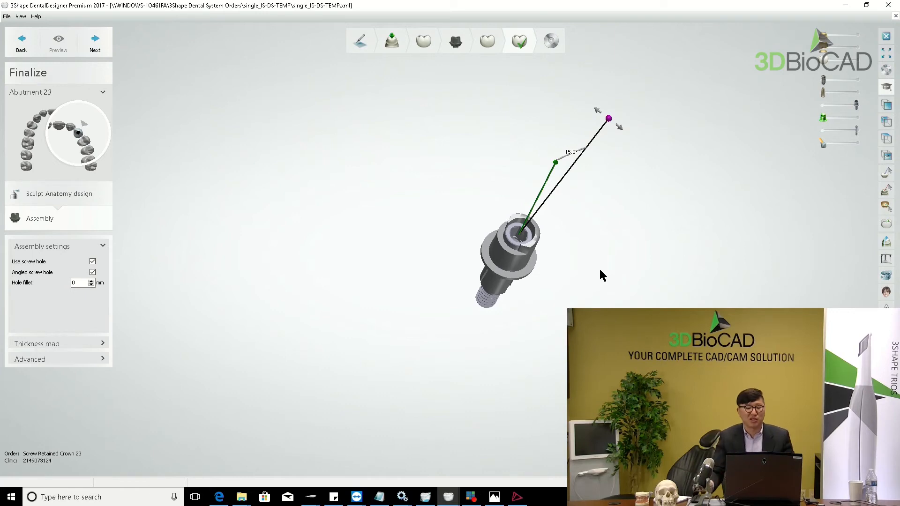
scroll(599, 270, "up", 4)
right_click_drag(603, 267, 558, 240)
middle_click_drag(557, 239, 601, 235)
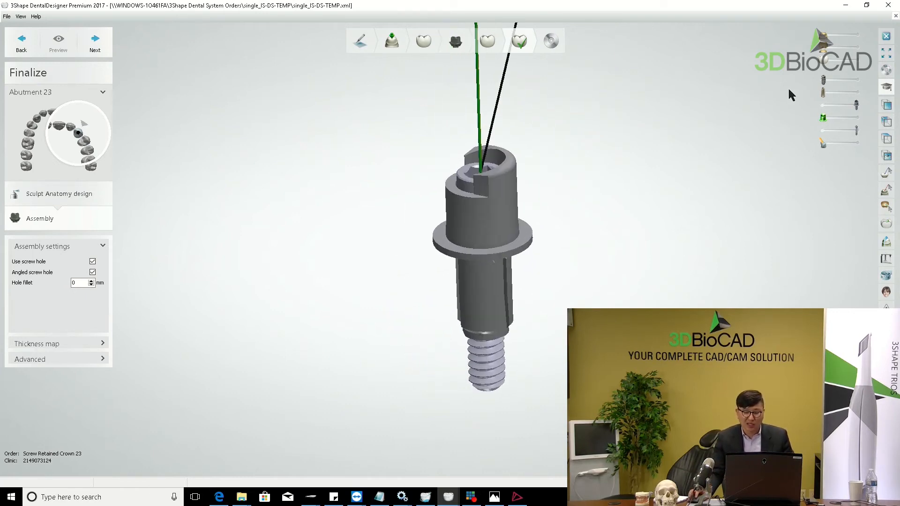
mouse_move(823, 60)
left_mouse_down()
mouse_move(849, 60)
mouse_move(824, 61)
left_mouse_up()
scroll(483, 251, "up", 2)
right_click_drag(523, 205, 516, 245)
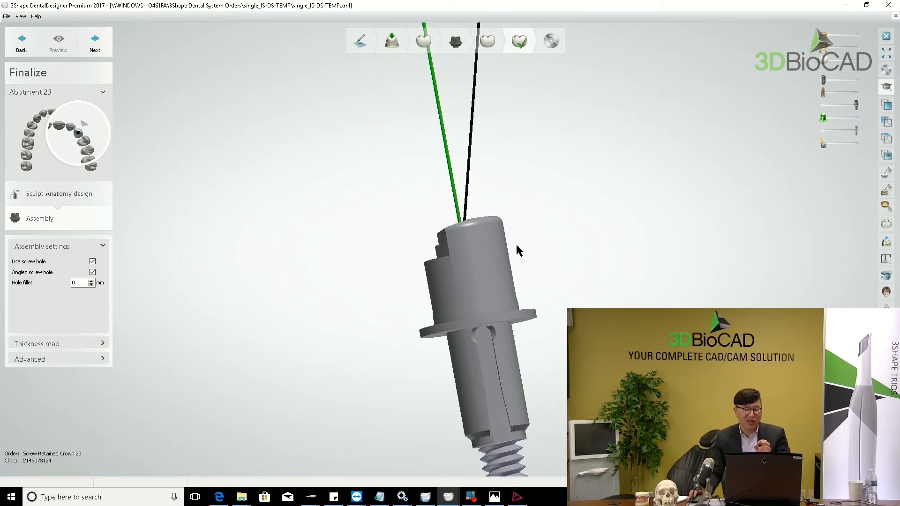
right_click_drag(514, 245, 543, 238)
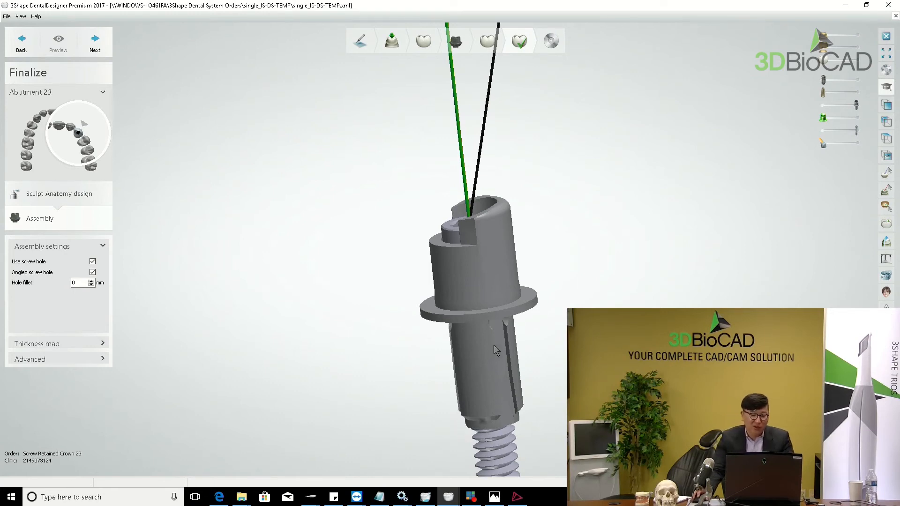
scroll(526, 328, "down", 3)
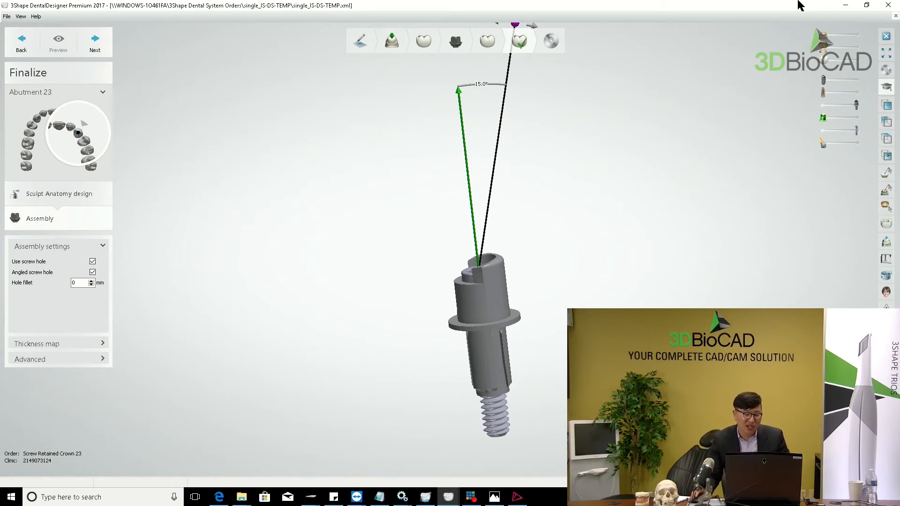
Return to the anatomy design stage of crown 23 and hide the jaw scan to isolate the crown on its titanium base
left_click(487, 41)
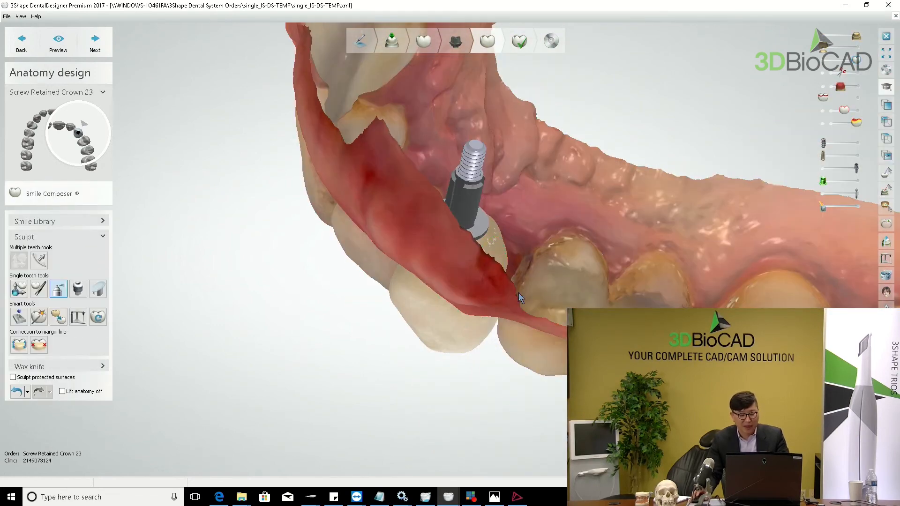
right_click_drag(518, 292, 489, 370)
key("p")
right_click_drag(492, 216, 570, 328)
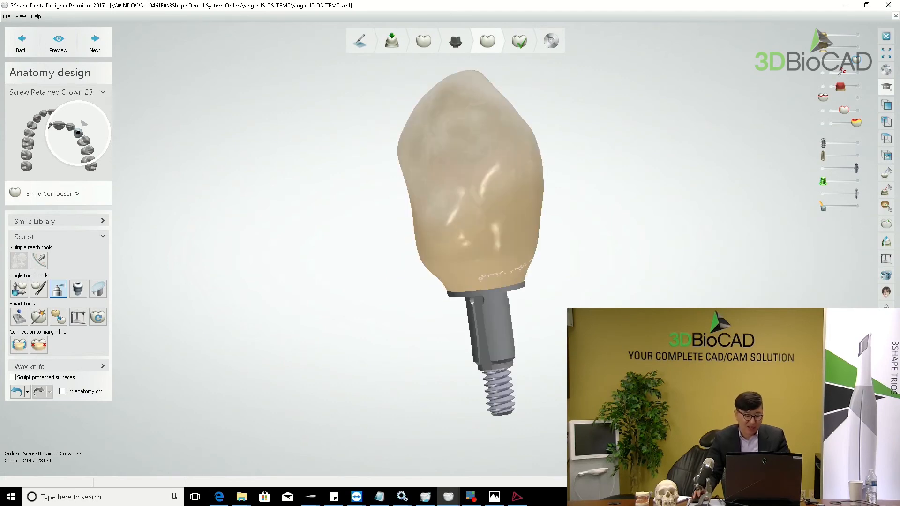
scroll(485, 265, "up", 5)
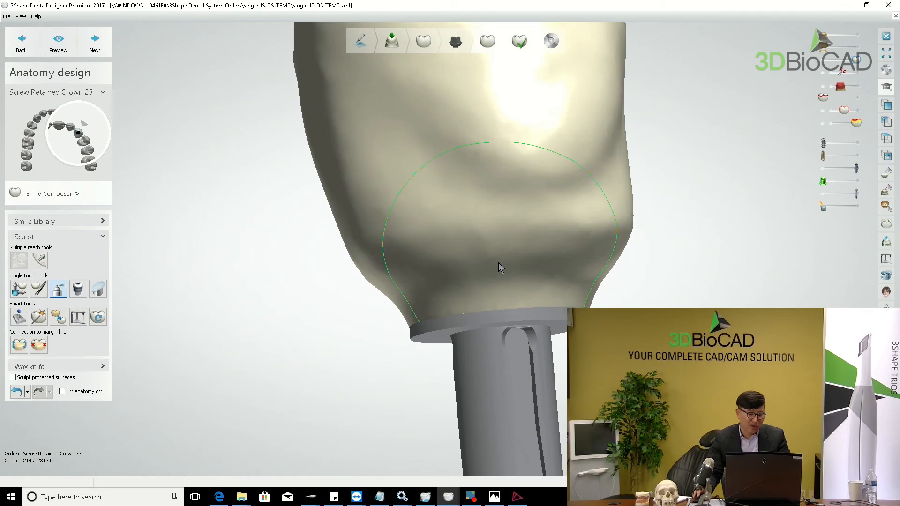
Examine the crown's lower contour and its transition to the titanium base's collar from several directions
left_click(491, 254)
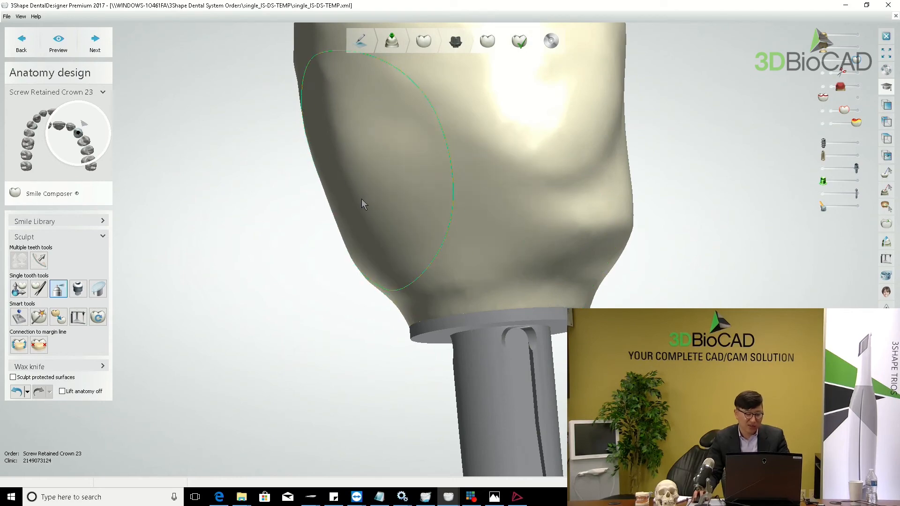
mouse_move(374, 232)
right_mouse_down()
mouse_move(512, 240)
mouse_move(502, 241)
right_mouse_up()
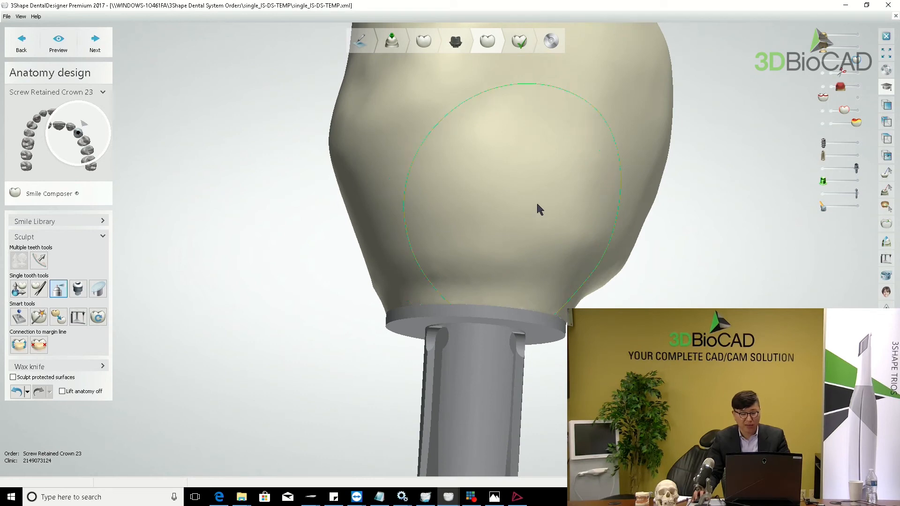
scroll(484, 219, "down", 5)
mouse_move(456, 237)
right_mouse_down()
mouse_move(484, 219)
mouse_move(500, 228)
mouse_move(466, 206)
mouse_move(449, 213)
right_mouse_up()
scroll(435, 213, "up", 5)
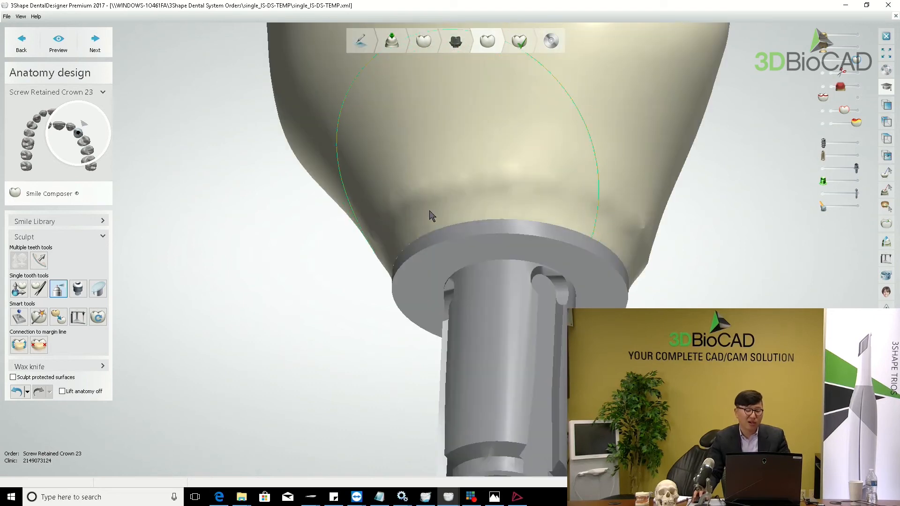
scroll(490, 199, "down", 3)
mouse_move(490, 199)
right_mouse_down()
mouse_move(417, 232)
mouse_move(435, 211)
right_mouse_up()
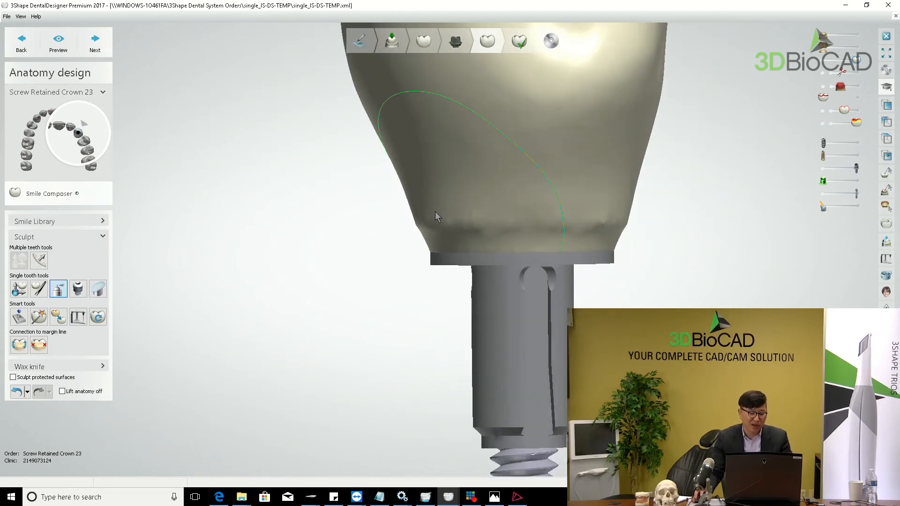
Allow sculpting of protected surfaces and inspect the crown's lower edge around the titanium base
left_click(12, 377)
right_click_drag(475, 364, 554, 201)
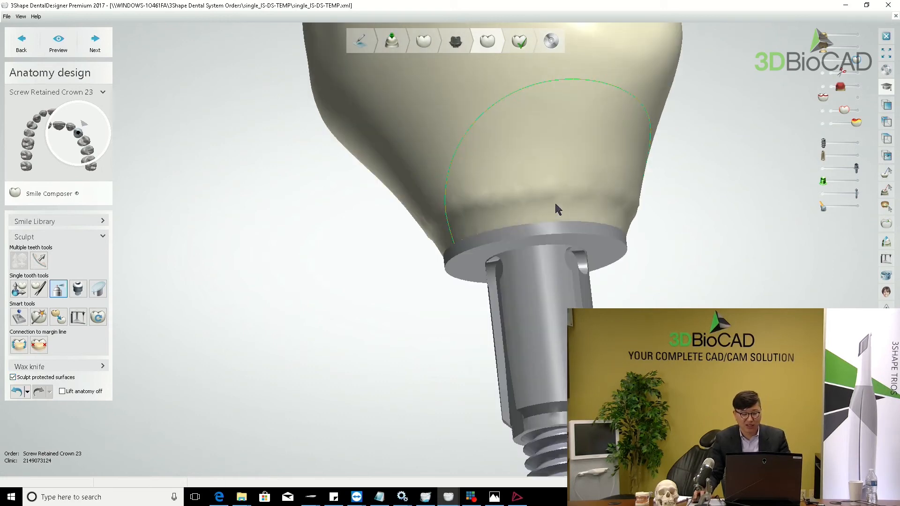
mouse_move(412, 223)
right_mouse_down()
mouse_move(562, 237)
mouse_move(446, 214)
right_mouse_up()
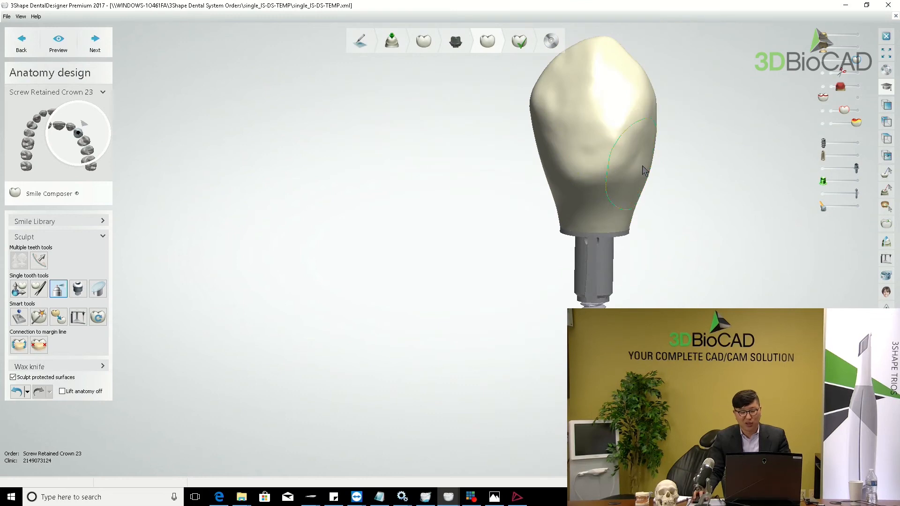
Show the jaw scan again and inspect crown 23 and its screw channel among the neighbouring teeth
scroll(647, 171, "down", 5)
right_click_drag(647, 171, 479, 331)
key("p")
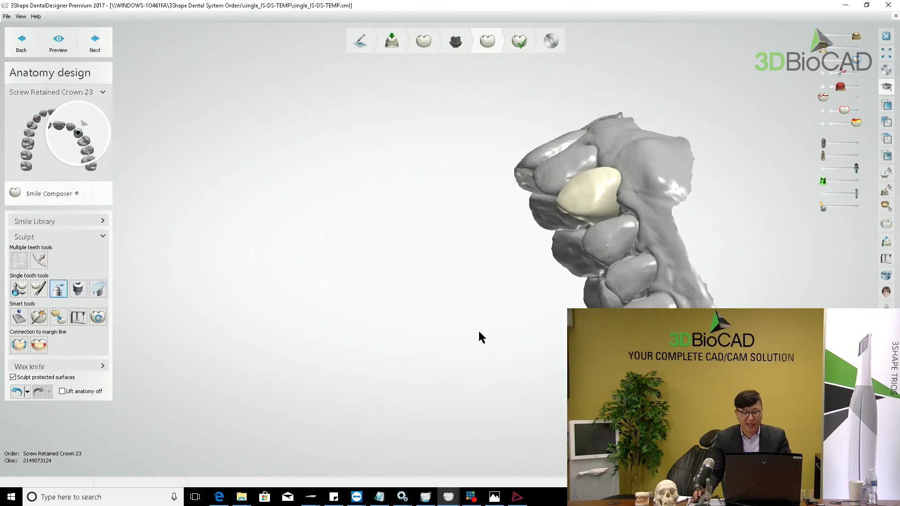
right_click_drag(519, 356, 539, 343)
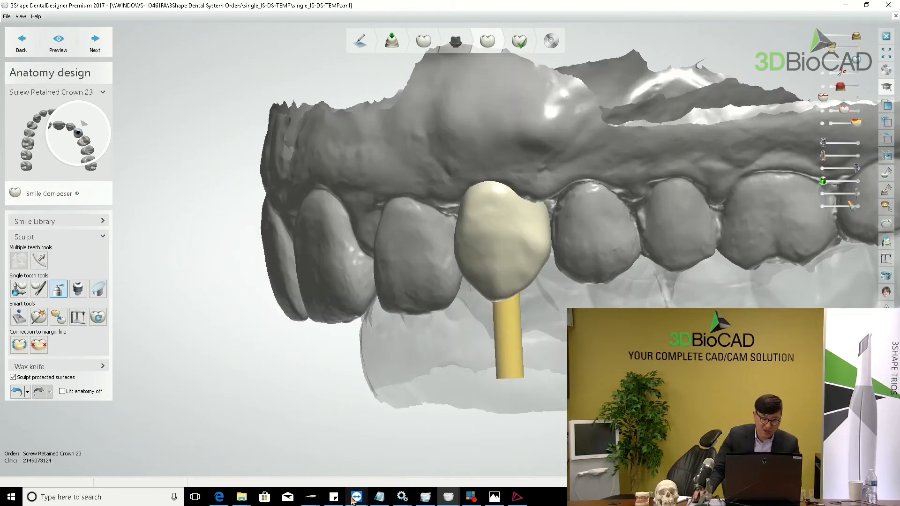
Minimize the crown 23 design, close the open order form and filter the order list by "a"
left_click(846, 5)
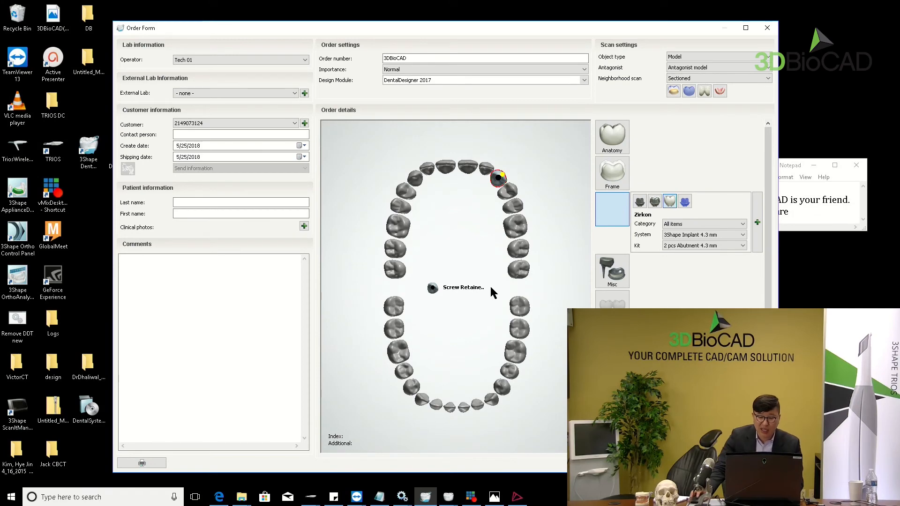
left_click(767, 28)
type("a")
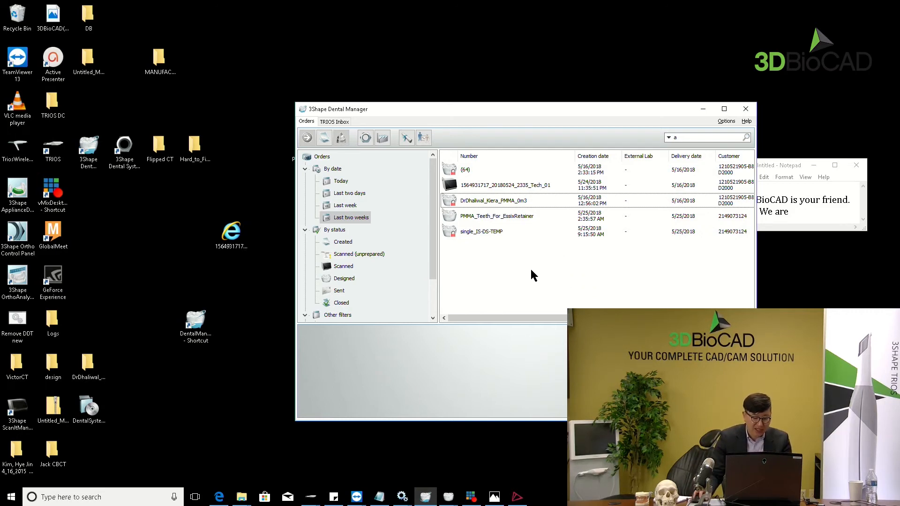
Switch to the implant planning case with its CT skull and examine the planned anterior implants and teeth
left_click(311, 496)
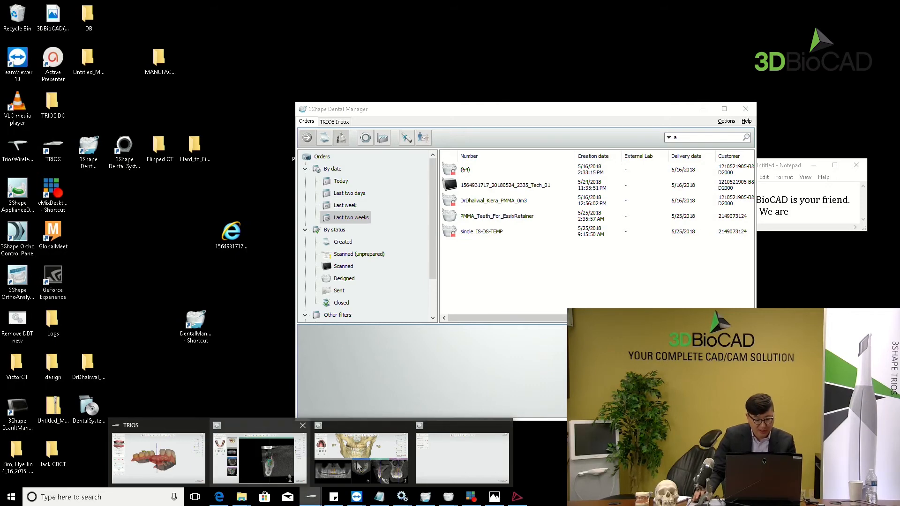
left_click(380, 454)
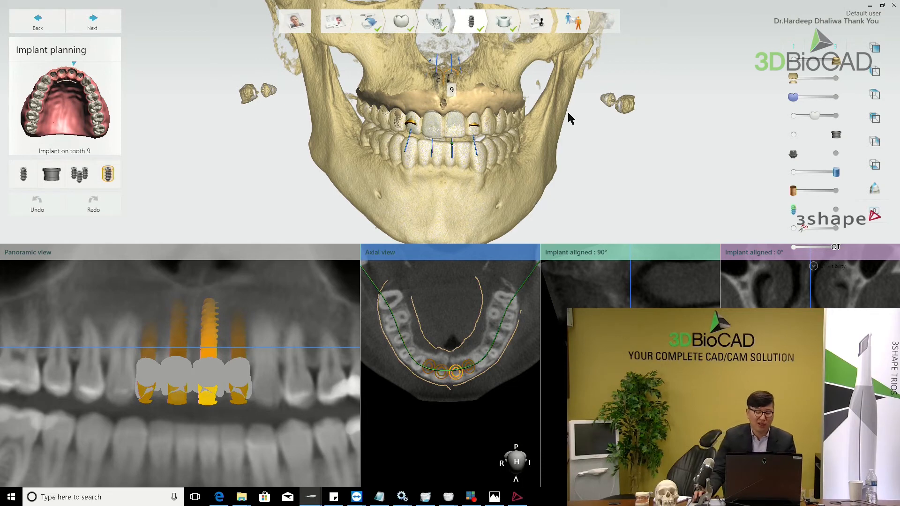
right_click_drag(567, 112, 567, 118)
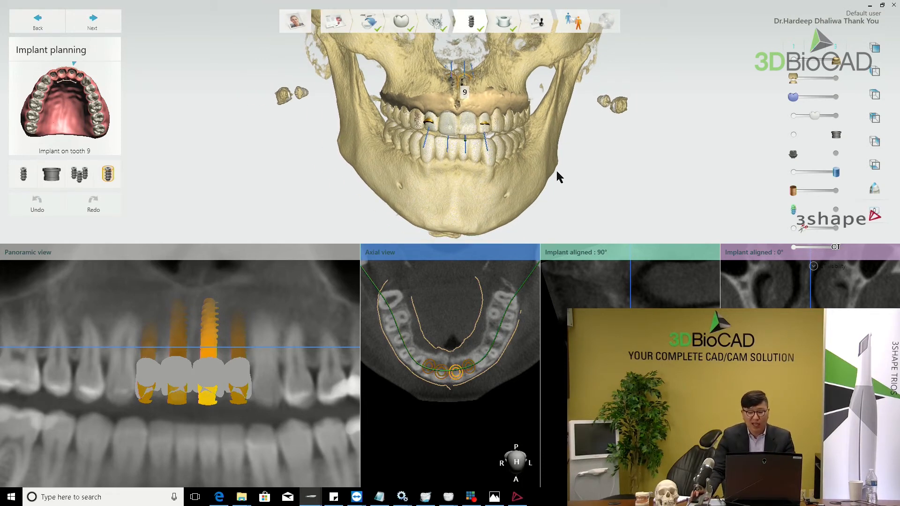
scroll(555, 170, "up", 5)
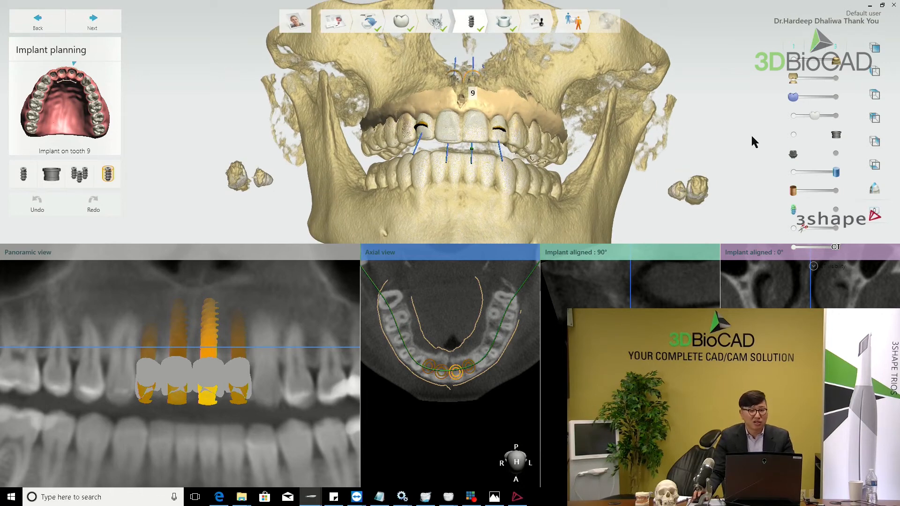
right_click_drag(575, 154, 494, 195)
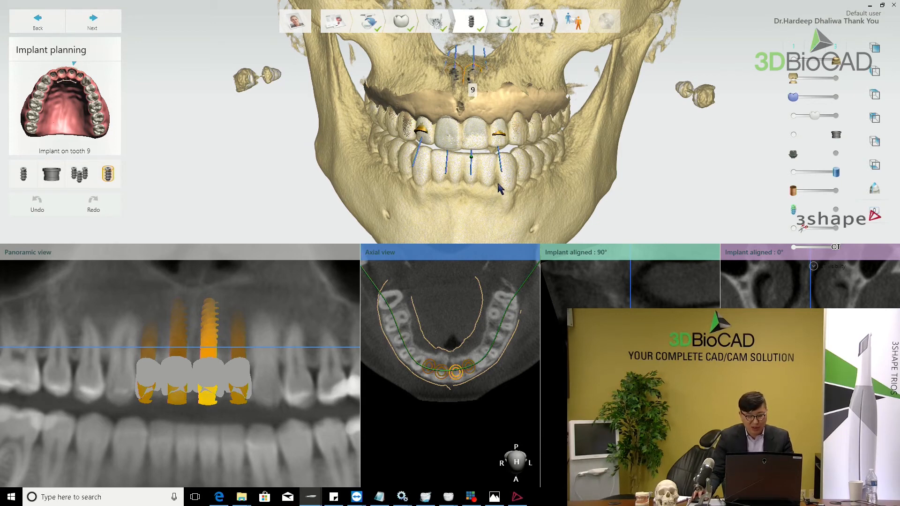
Switch to the screw-retained bridge 12-22 design in DentalDesigner and examine its implant and insertion directions from several sides
key("alt+Tab")
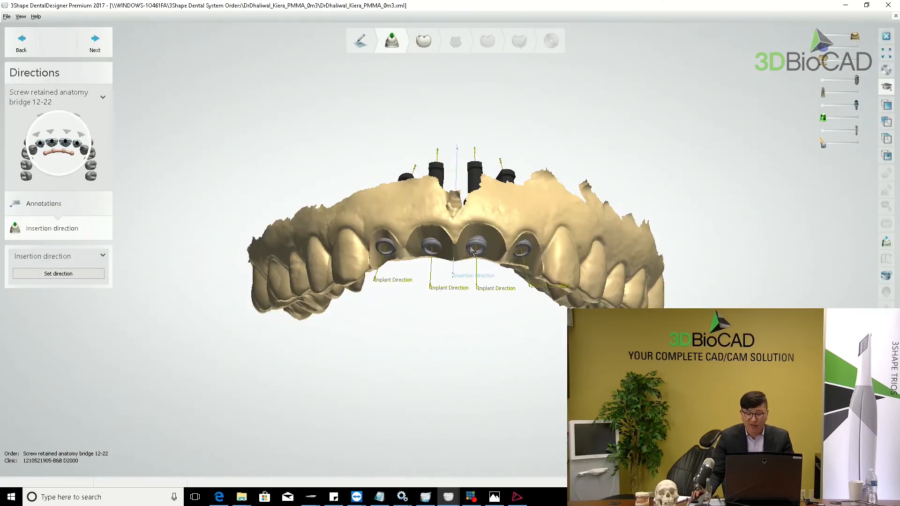
mouse_move(471, 249)
right_mouse_down()
mouse_move(472, 311)
mouse_move(471, 259)
right_mouse_up()
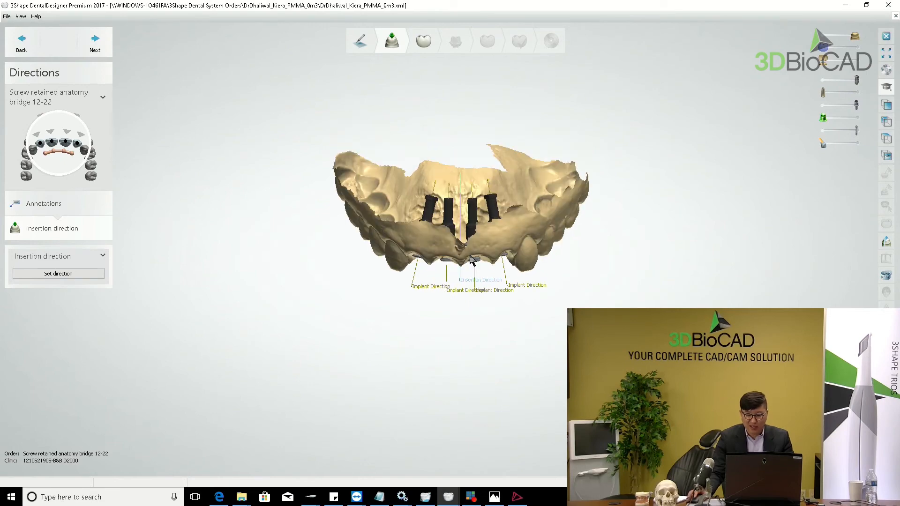
scroll(472, 260, "up", 3)
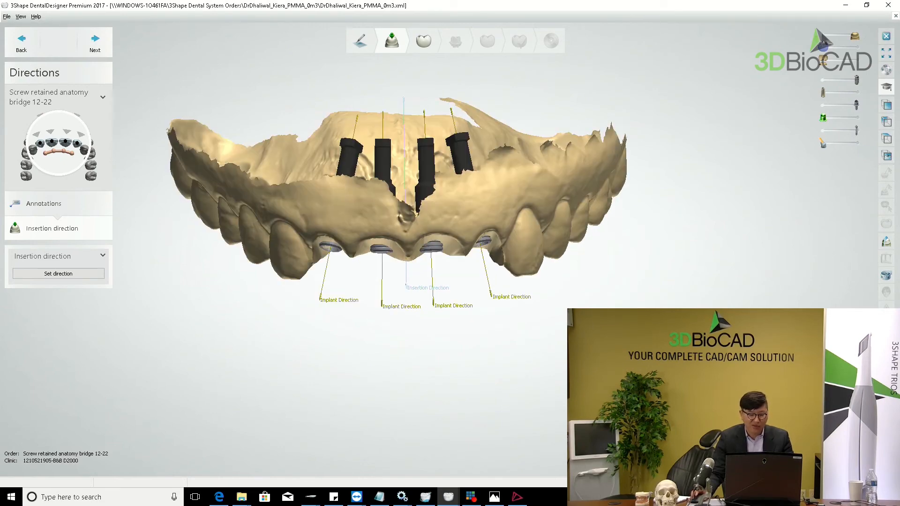
right_click_drag(472, 260, 502, 226)
Switch to the order with anatomy bridge 12-22 and four abutments, open its anatomy pre-design stage and close the order form
mouse_move(448, 496)
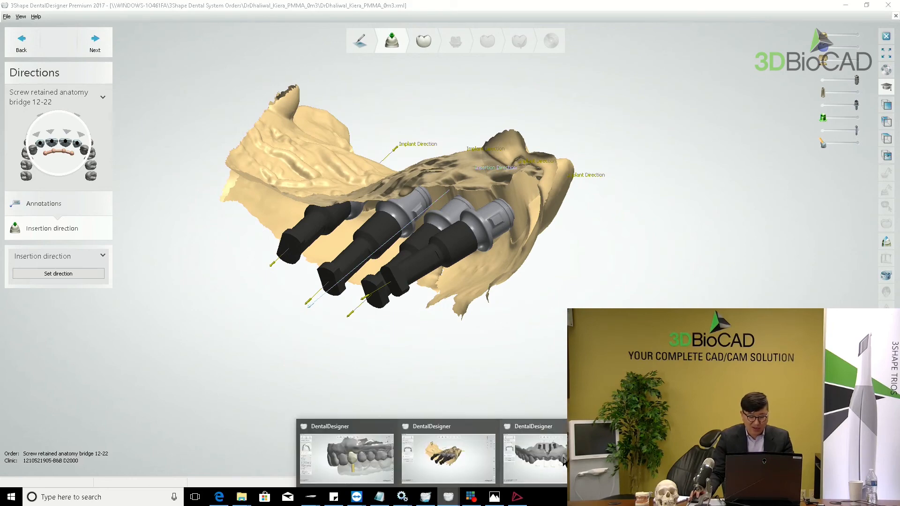
left_click(532, 452)
right_click_drag(576, 209, 576, 191)
left_click(423, 41)
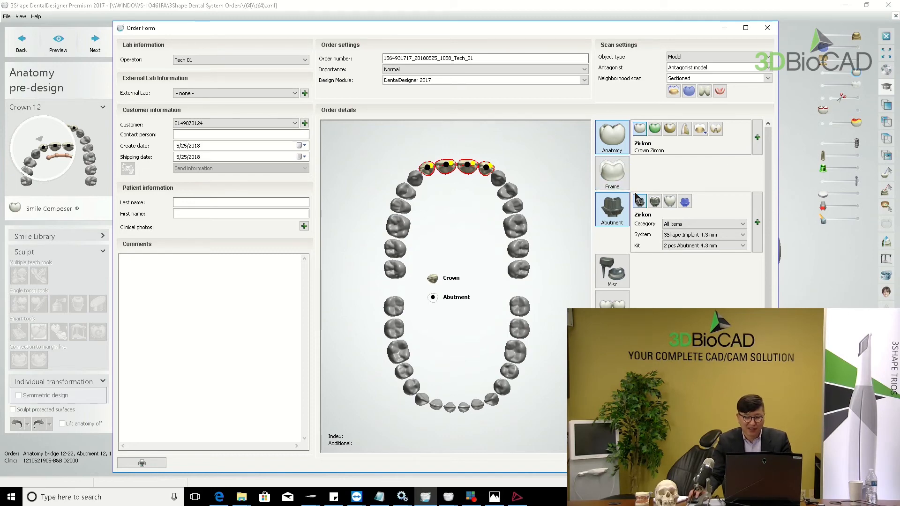
left_click(767, 28)
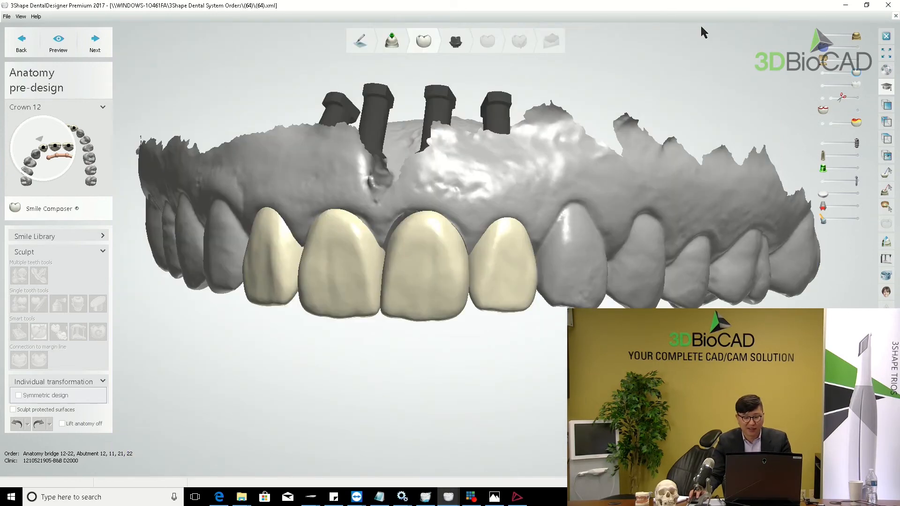
Open the abutment design stage, display the pre-designed crowns over the abutments and hide the jaw scan
left_click(465, 42)
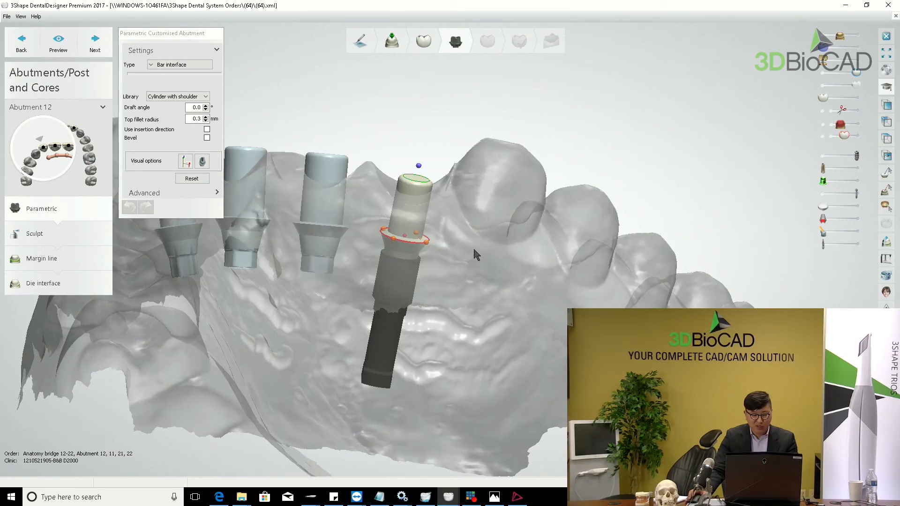
right_click_drag(474, 250, 465, 212)
scroll(465, 213, "up", 3)
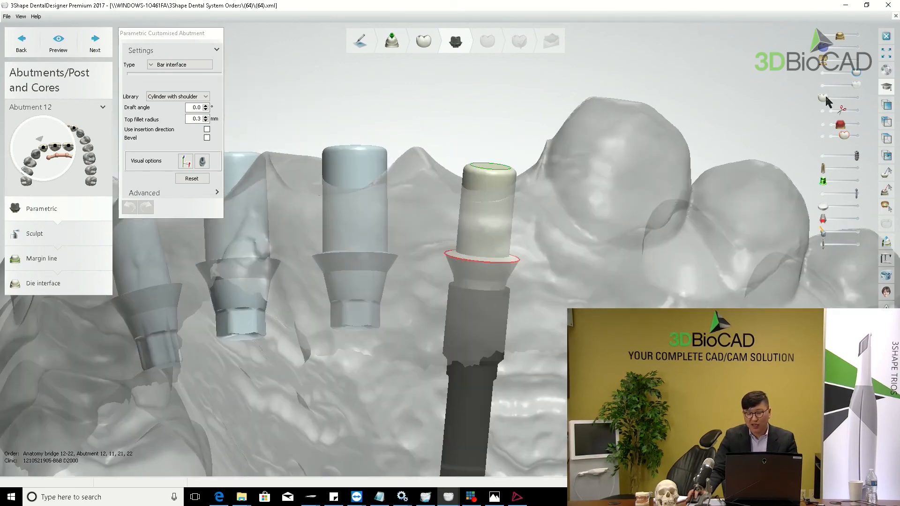
left_click_drag(823, 98, 845, 98)
left_click_drag(840, 36, 825, 37)
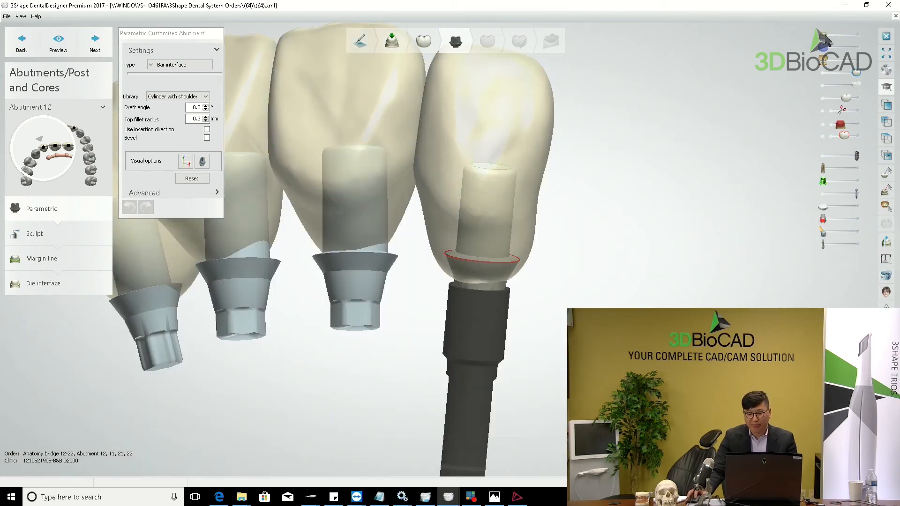
scroll(524, 173, "down", 3)
mouse_move(521, 171)
right_mouse_down()
mouse_move(534, 178)
mouse_move(525, 178)
right_mouse_up()
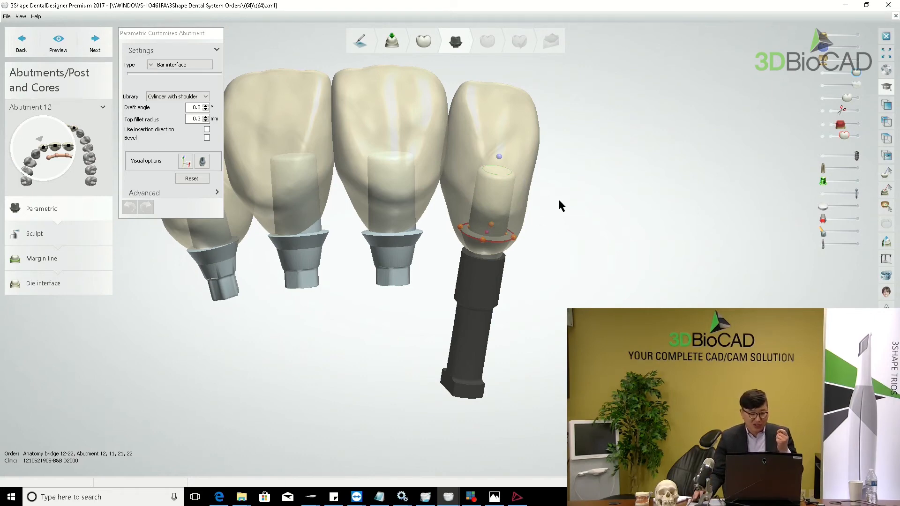
Switch to the browser's TEMP ABUTMENT image search and look through the temporary abutment pictures
left_click(219, 497)
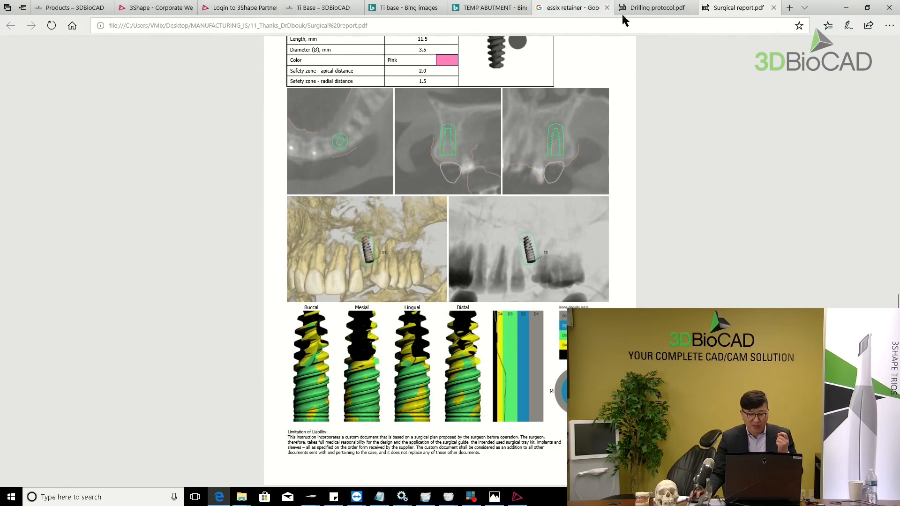
left_click(487, 8)
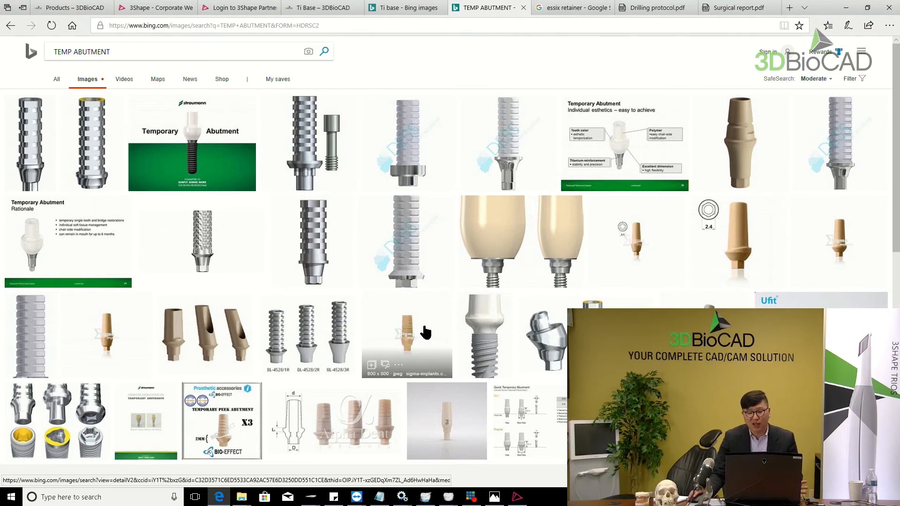
scroll(772, 201, "down", 2)
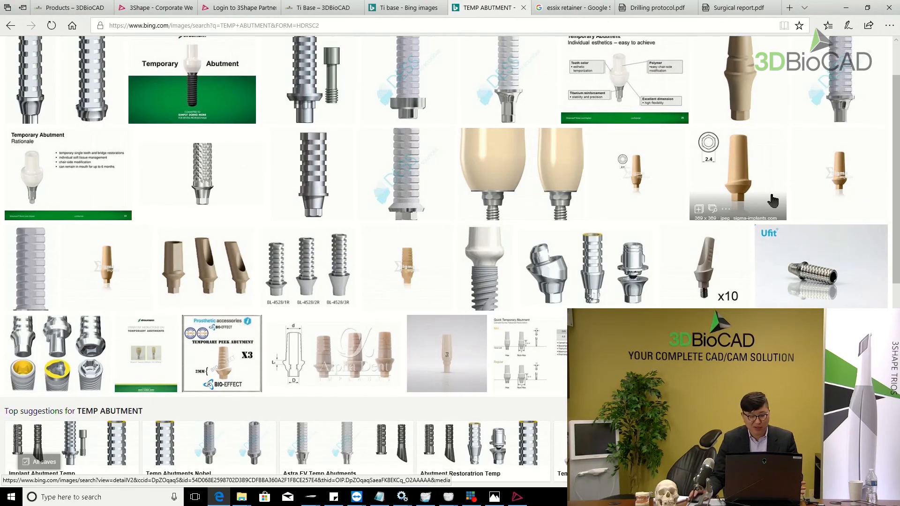
scroll(772, 201, "down", 5)
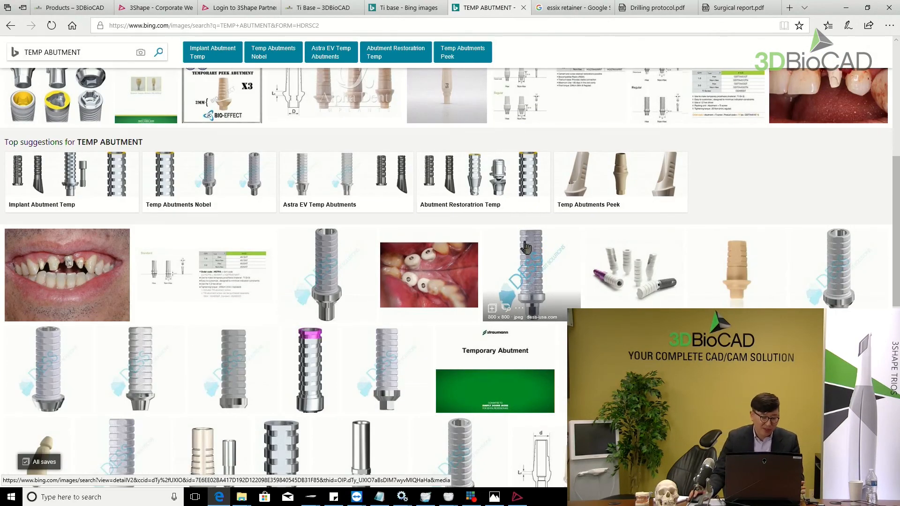
scroll(526, 247, "down", 3)
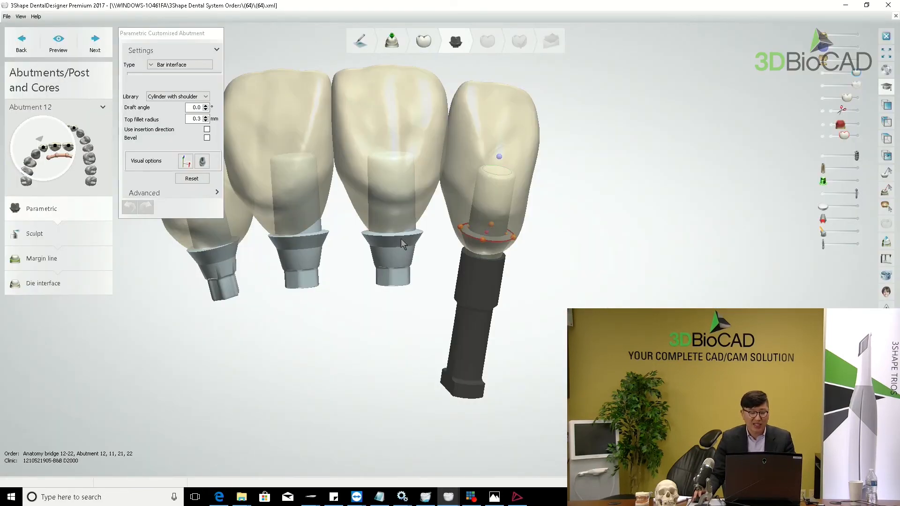
Return to the abutment design and examine how the abutment shoulders meet the translucent crowns
scroll(399, 239, "up", 5)
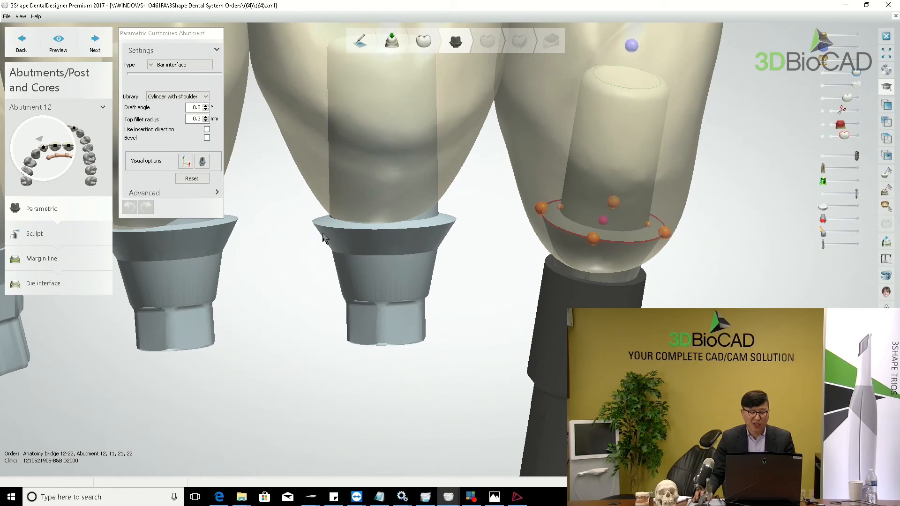
scroll(323, 236, "down", 3)
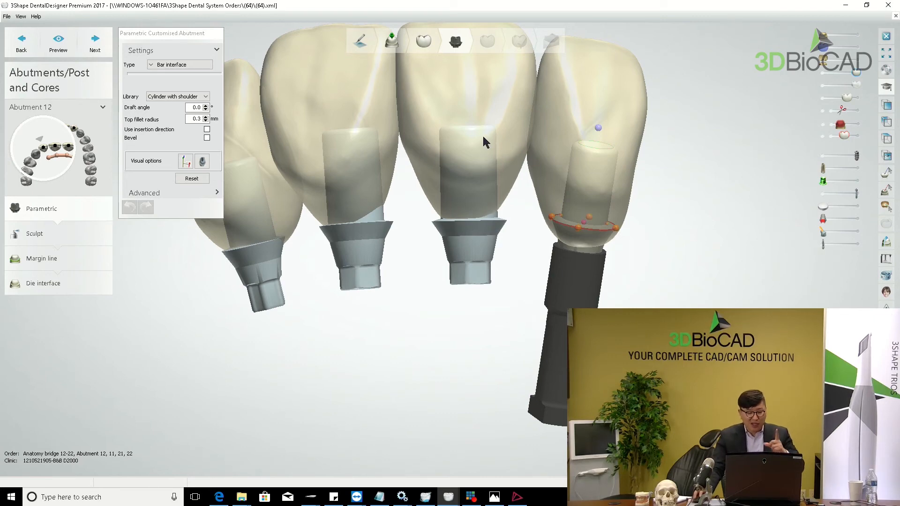
Raise the top of abutment 12's cylinder towards the crown surface, and lower it back inside the translucent crown
scroll(478, 135, "down", 4)
right_click_drag(479, 136, 625, 177)
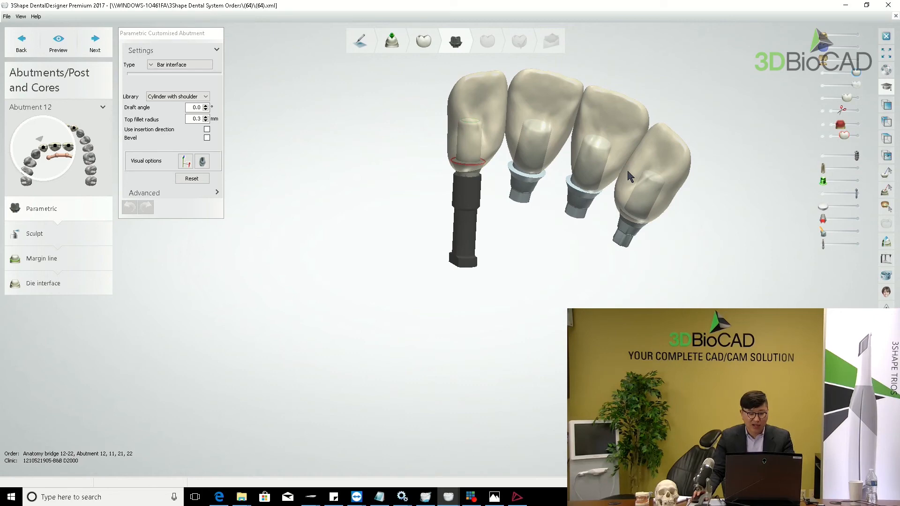
scroll(594, 125, "up", 2)
scroll(476, 147, "up", 1)
middle_click_drag(476, 147, 478, 205)
left_click_drag(375, 148, 357, 92)
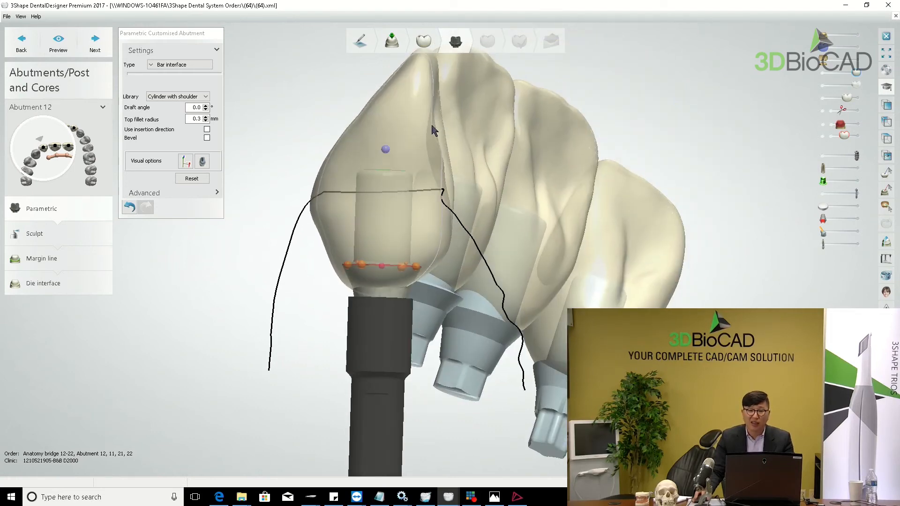
left_click_drag(385, 149, 389, 81)
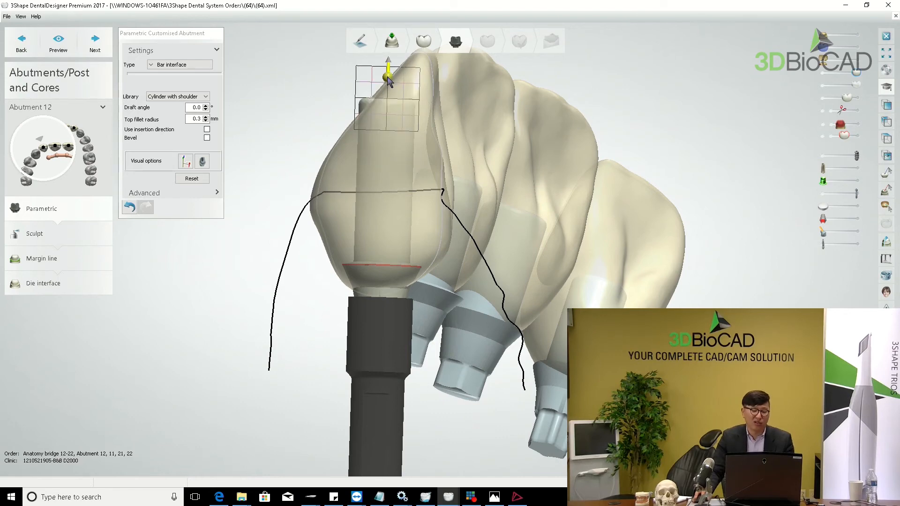
left_click_drag(387, 78, 395, 119)
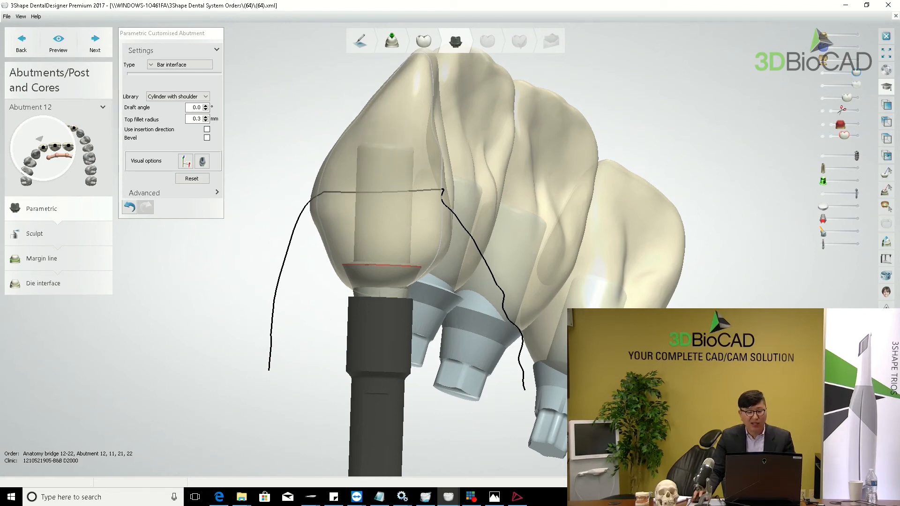
Shorten abutment 12's cylinder a little more so its top sits deeper inside the crown
mouse_move(385, 125)
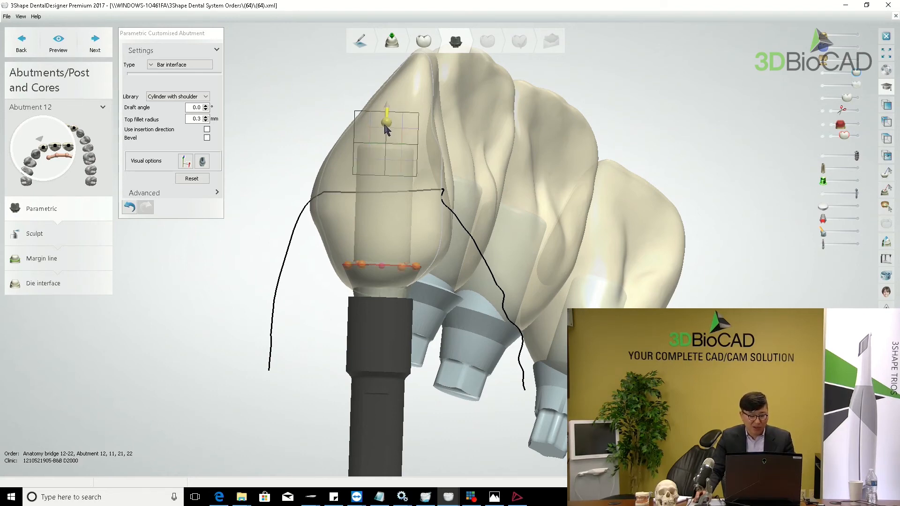
scroll(352, 146, "up", 5)
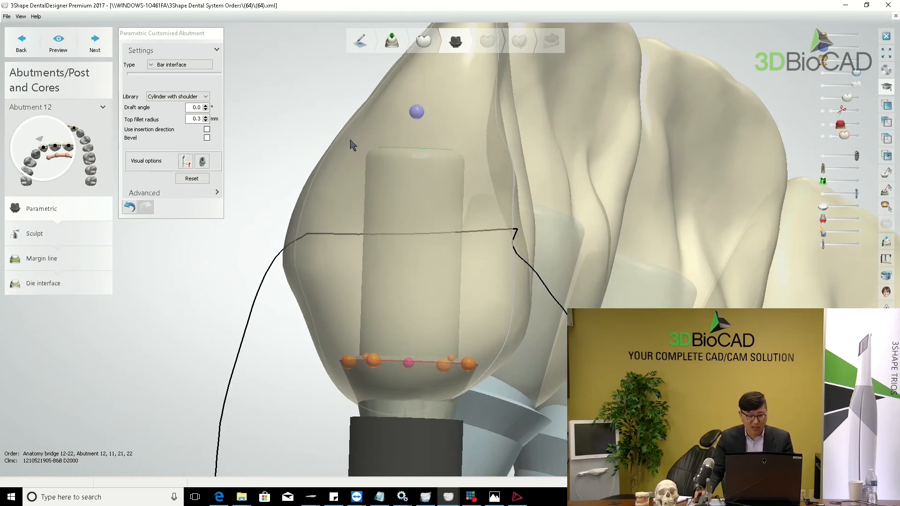
mouse_move(416, 117)
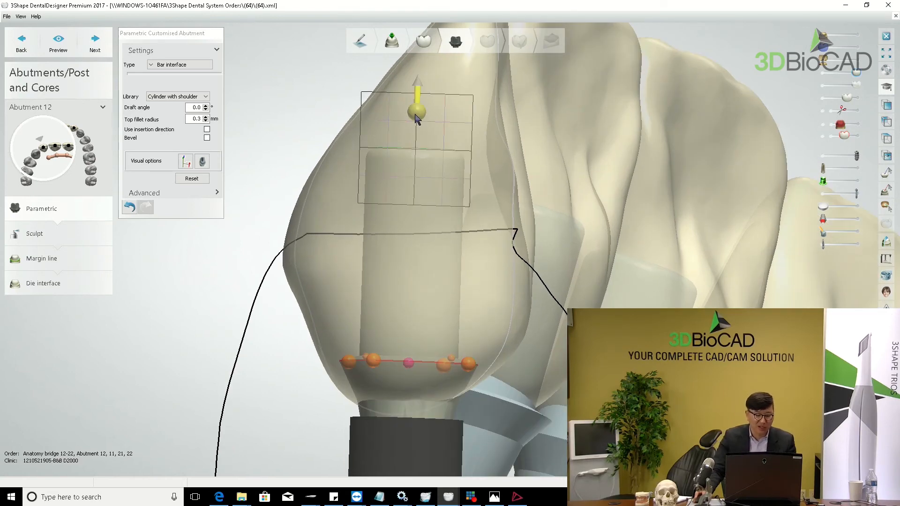
left_click_drag(414, 117, 416, 148)
Examine the shortened abutment 12 inside its crown from the side and from behind, against the neighbouring abutments
scroll(582, 205, "down", 5)
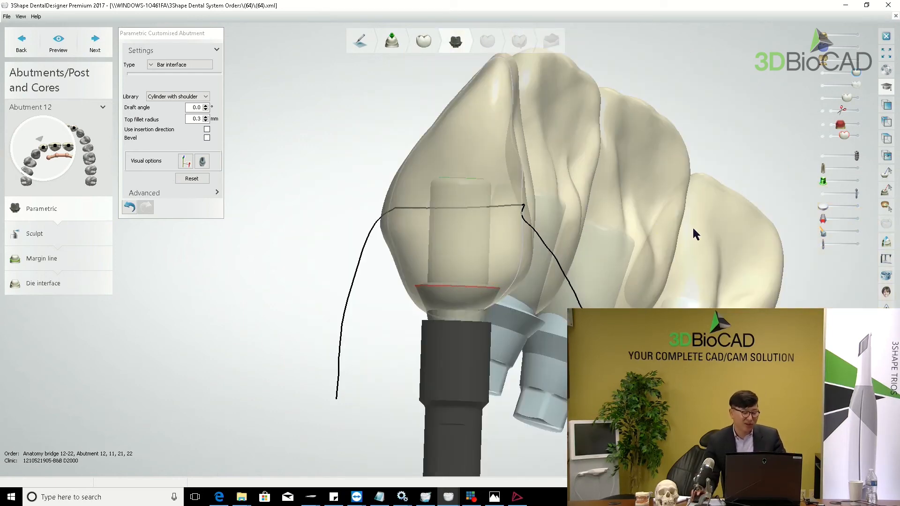
scroll(694, 212, "down", 2)
middle_click_drag(694, 212, 660, 185)
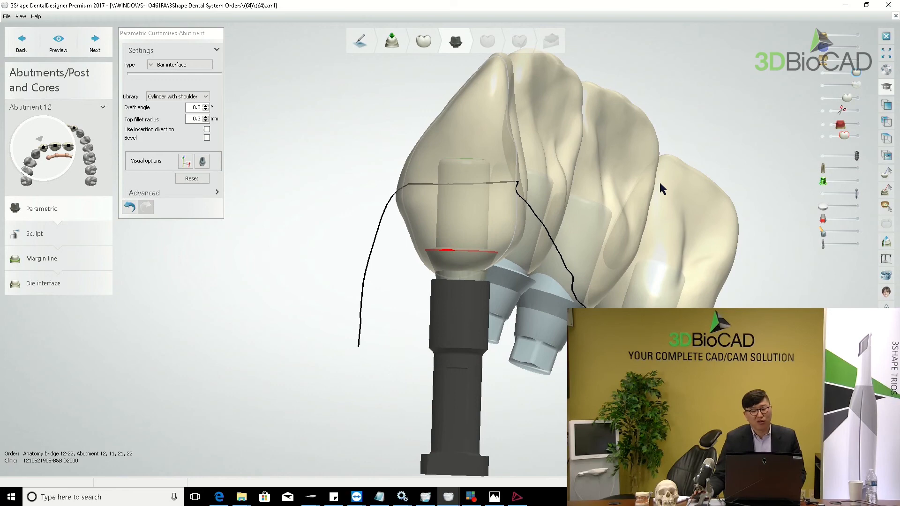
right_click_drag(659, 183, 642, 234)
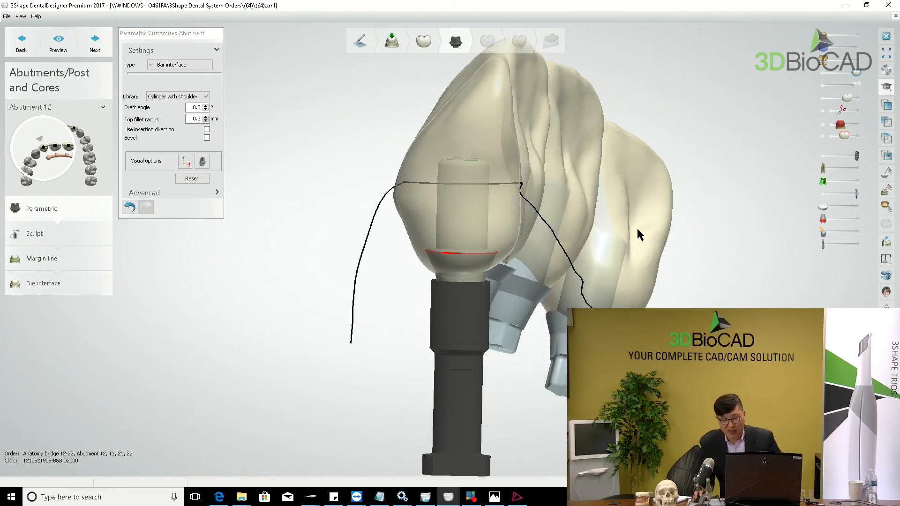
right_click_drag(637, 226, 428, 215)
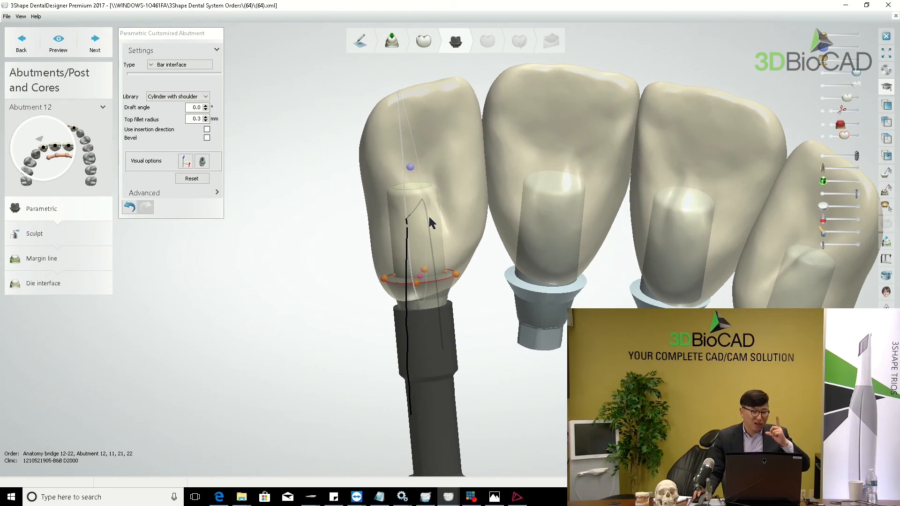
scroll(416, 220, "up", 3)
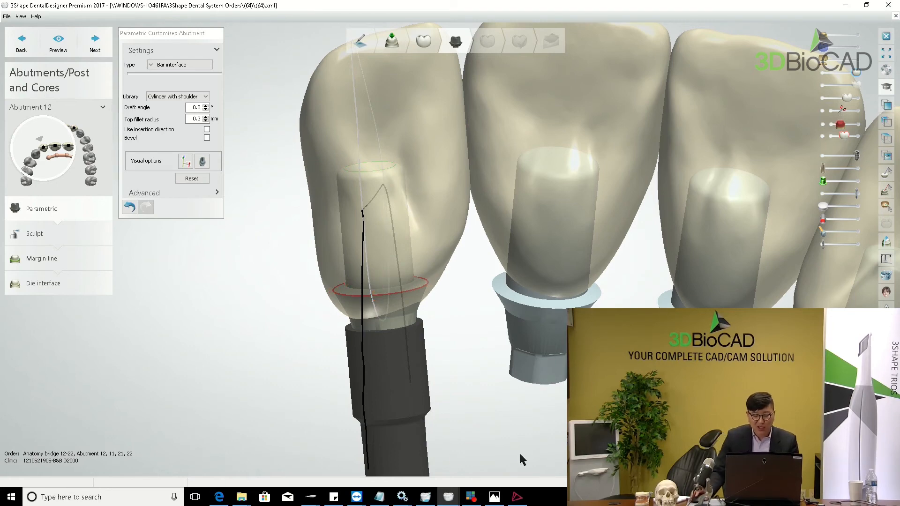
scroll(510, 361, "down", 5)
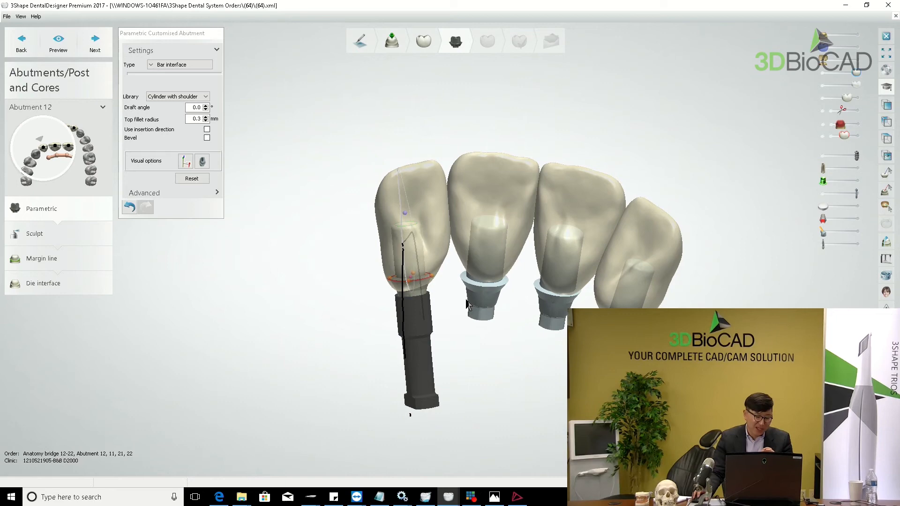
Check the abutment shoulders below the crowns in the sculpt stage and advance abutment 12 to its margin line stage
scroll(467, 303, "up", 2)
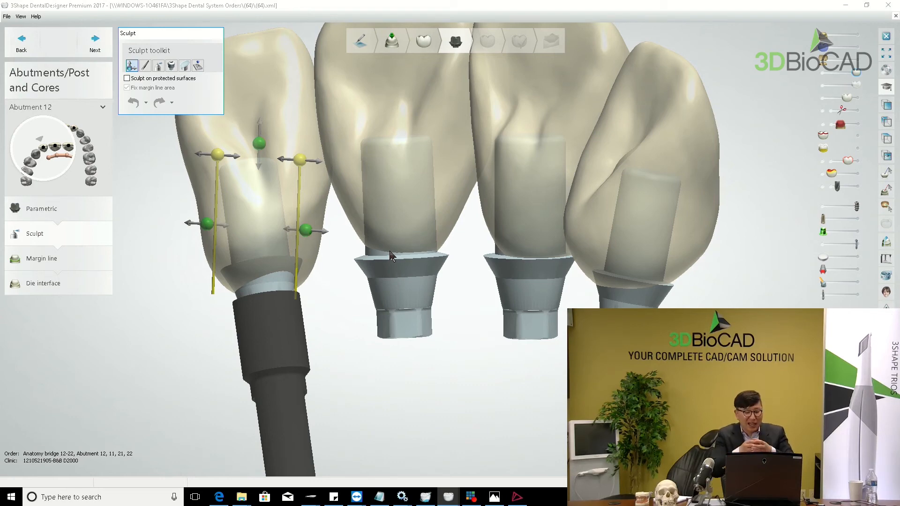
scroll(390, 255, "up", 5)
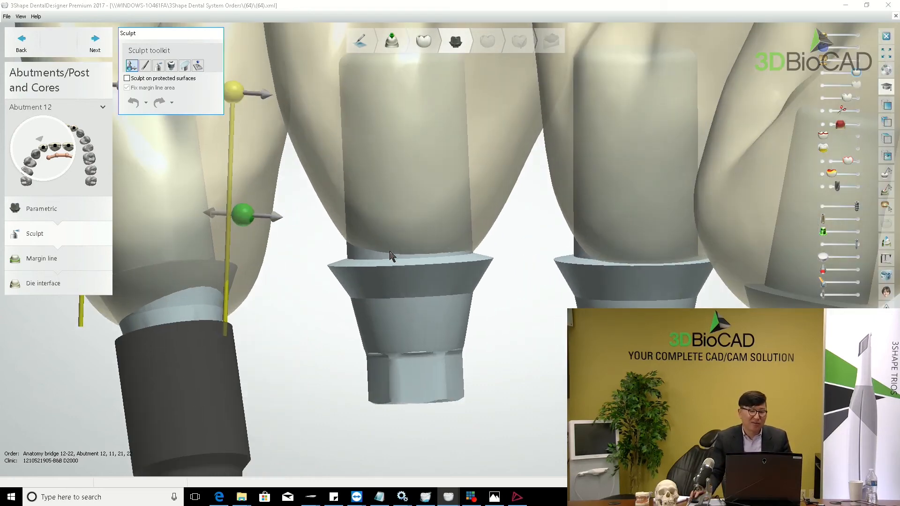
scroll(387, 268, "down", 10)
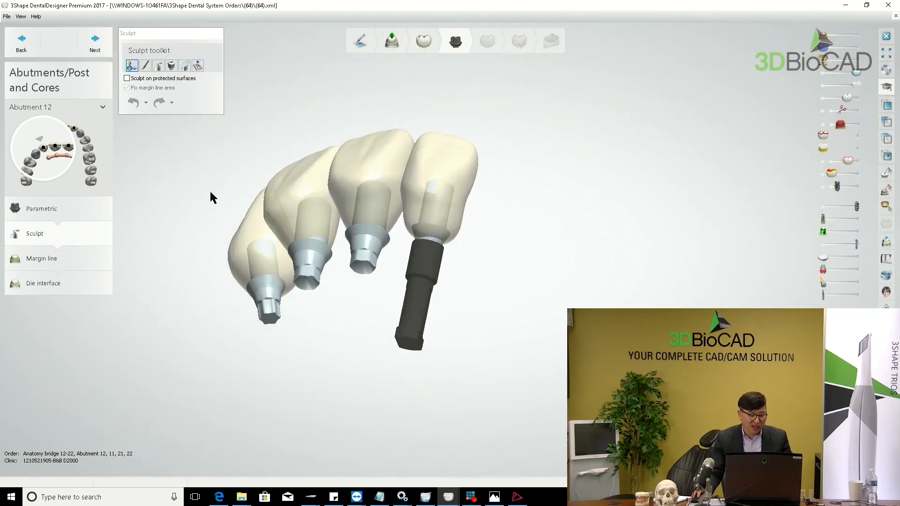
left_click(89, 45)
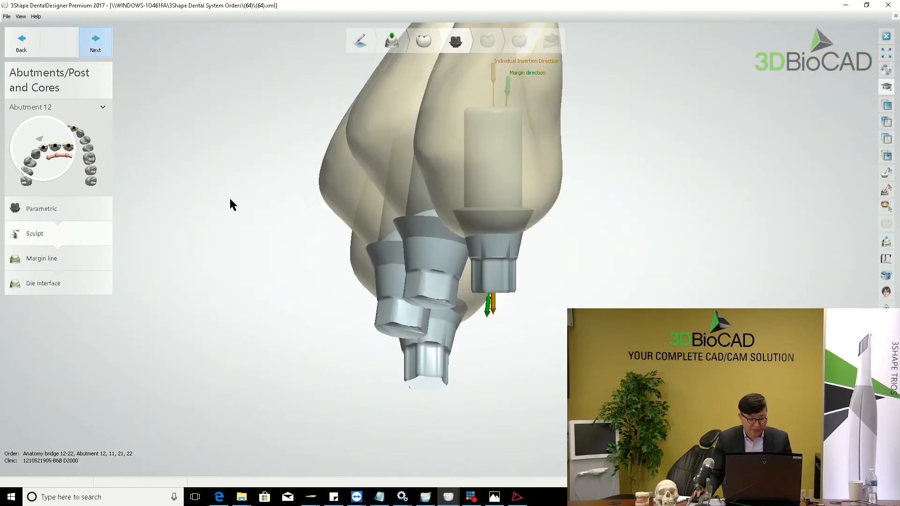
Switch to 3Shape Dental Manager, preview the PMMA order in 3D without the jaw scan to inspect the bridge's openings, and close the preview
left_click(424, 496)
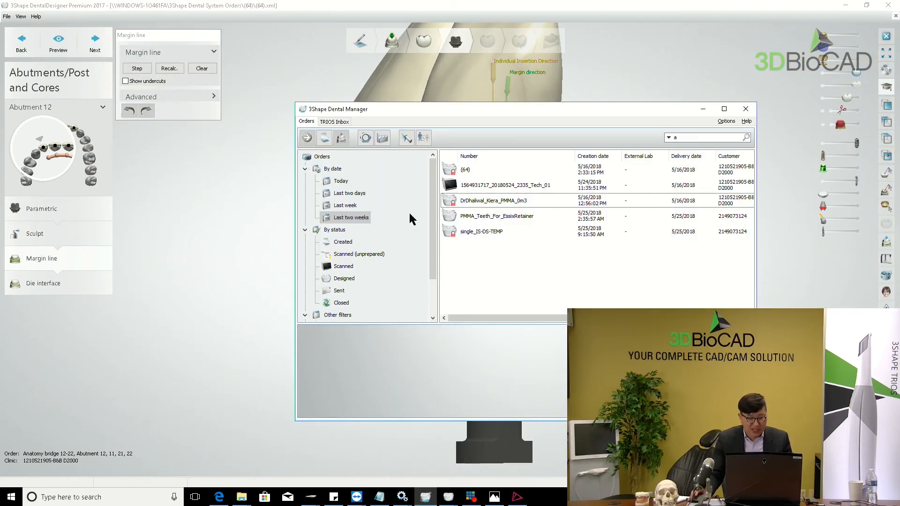
right_click(485, 203)
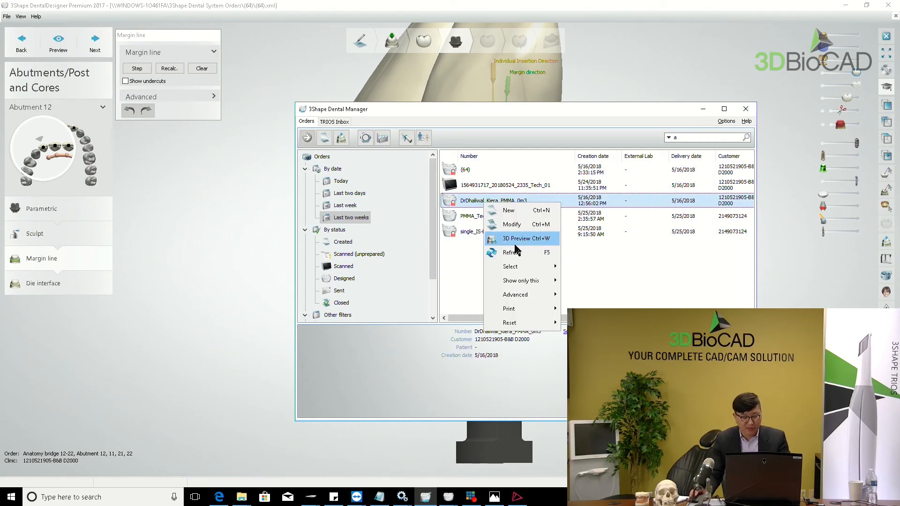
left_click(520, 239)
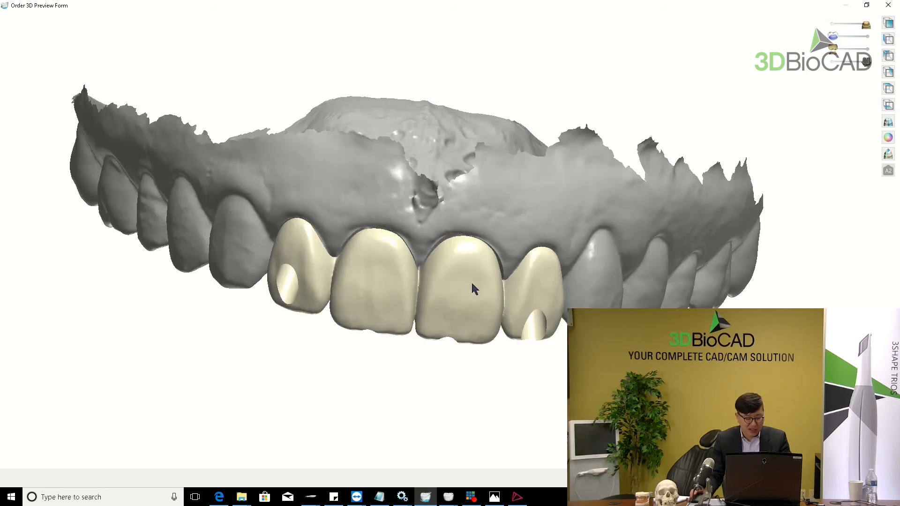
left_click(864, 28)
left_click_drag(864, 28, 830, 27)
right_click_drag(461, 382, 587, 281)
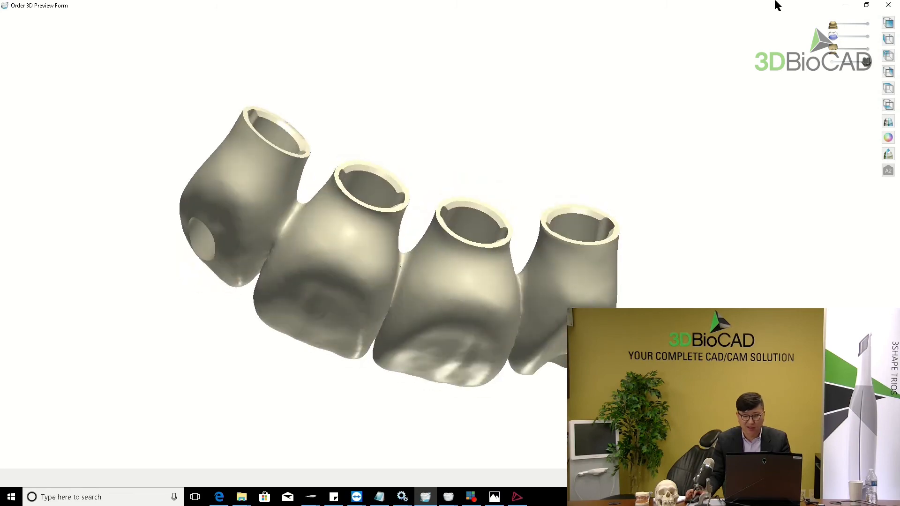
left_click(888, 5)
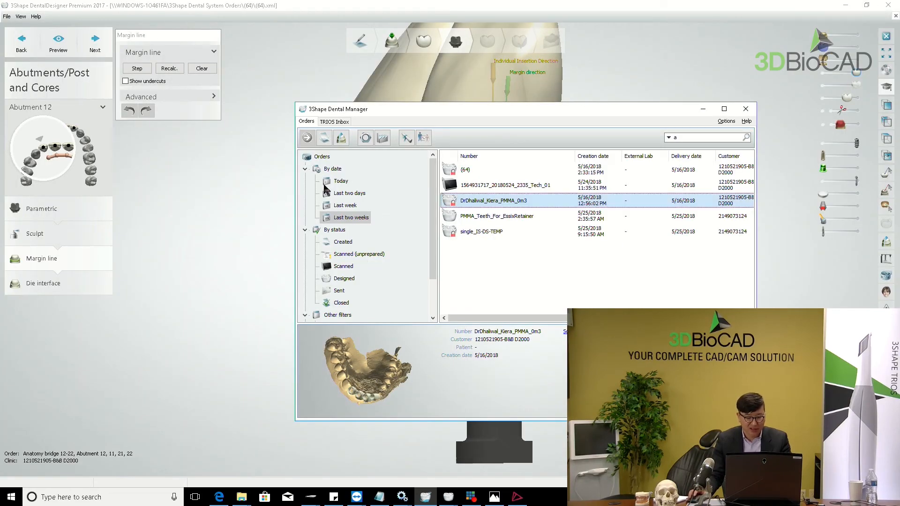
Preview the anatomy bridge 12-22 order in 3D with translucent crowns to show the abutments inside
left_click(465, 170)
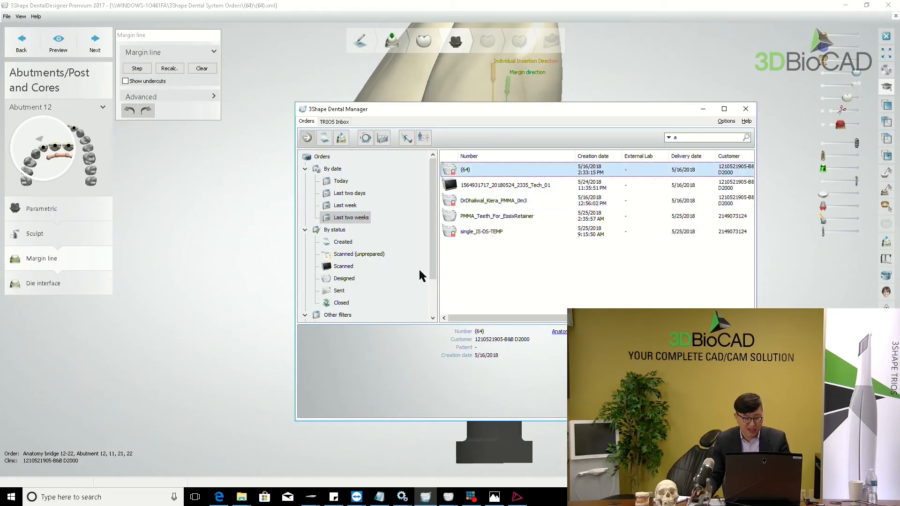
key("space")
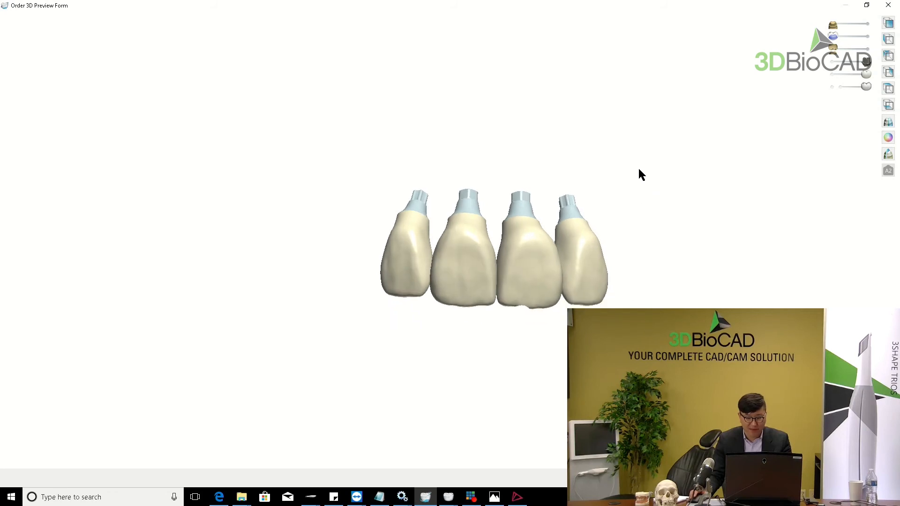
left_click_drag(860, 74, 848, 74)
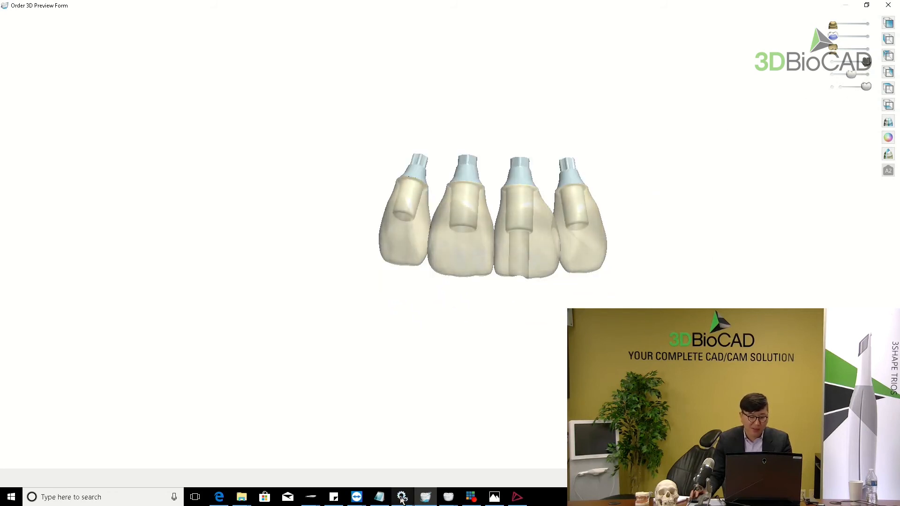
scroll(587, 225, "up", 5)
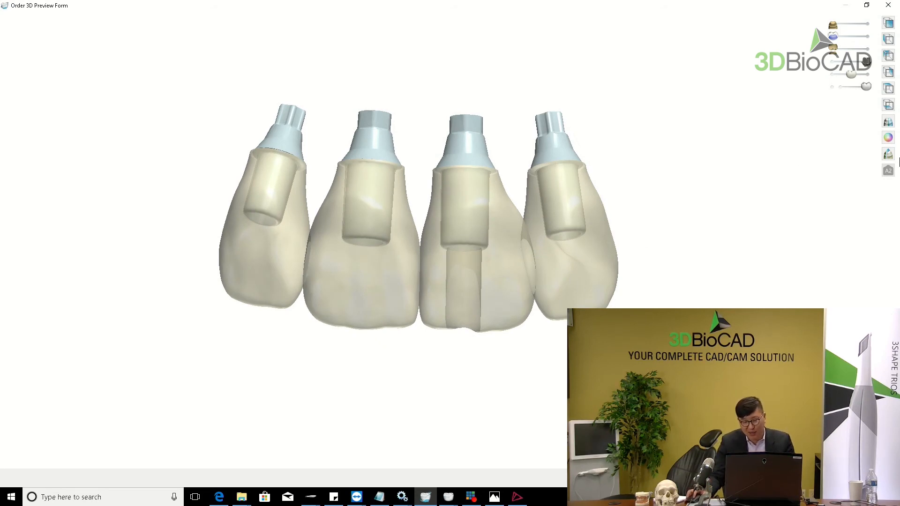
Cut a lengthwise cross section through the abutment under the screw-channel crown, measure its cylinder's length and close the section
left_click(887, 154)
left_click_drag(462, 42, 462, 395)
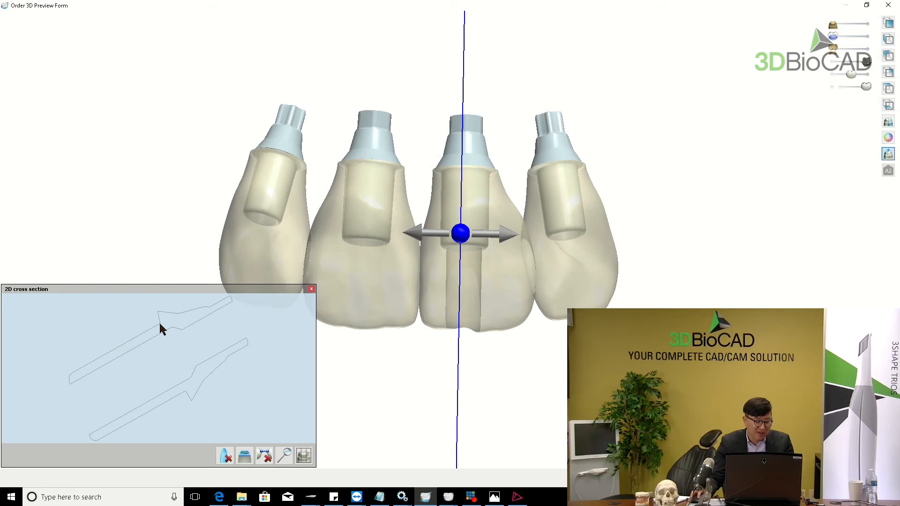
left_click(70, 383)
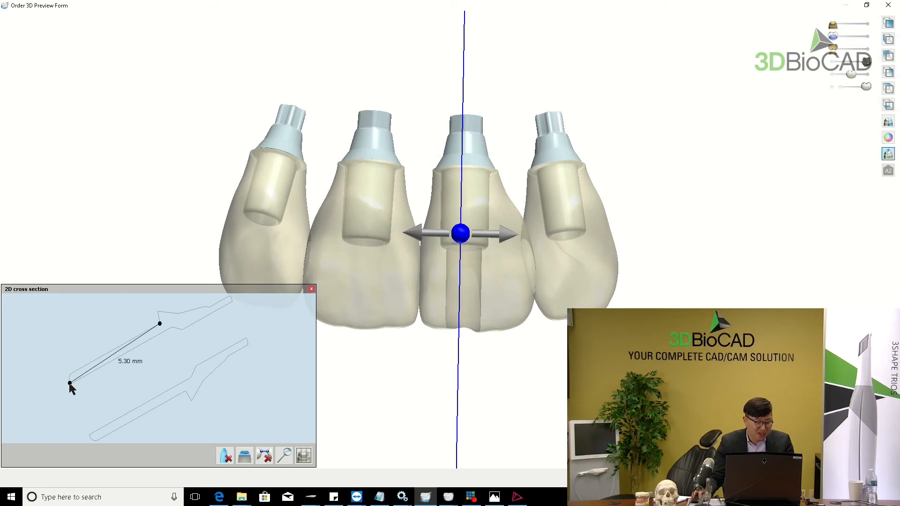
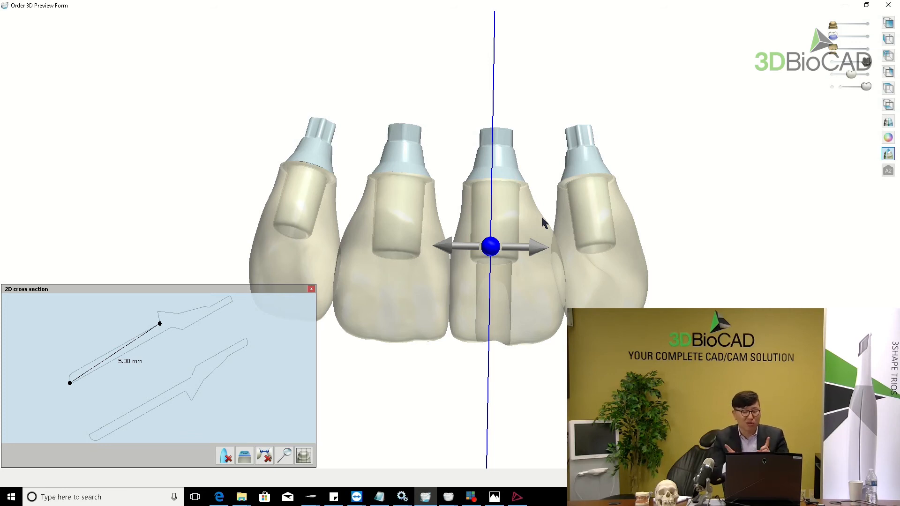
left_click(311, 288)
right_click_drag(465, 298, 470, 338)
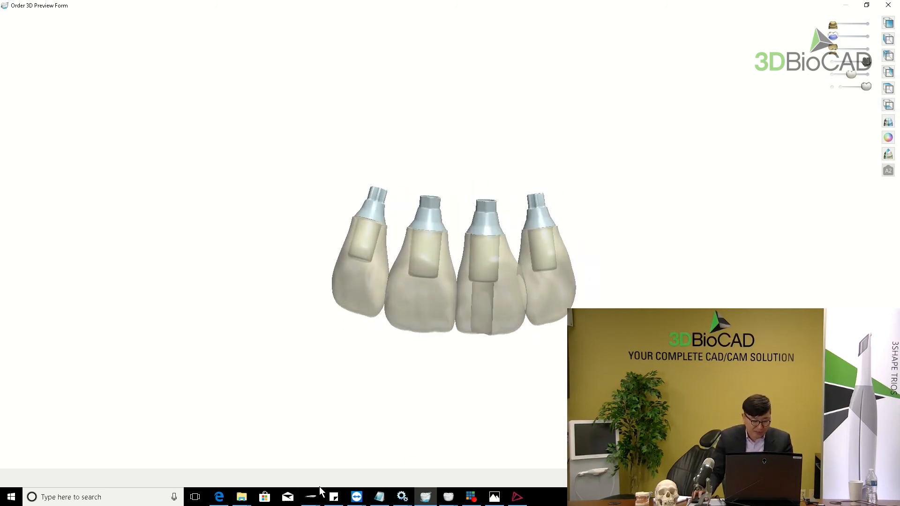
Switch to the Photos app, go back to the surgical guide picture IMG_8057.JPG and reposition the window so the whole picture shows
mouse_move(322, 503)
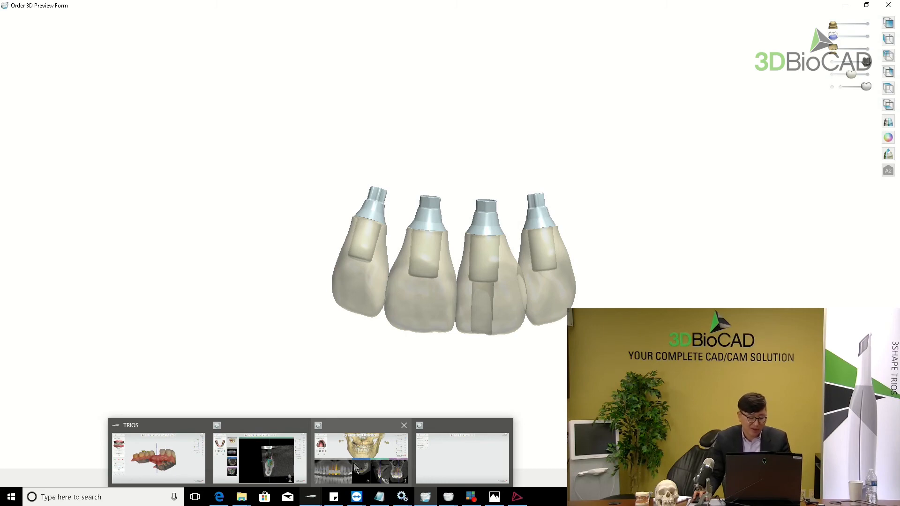
left_click(495, 500)
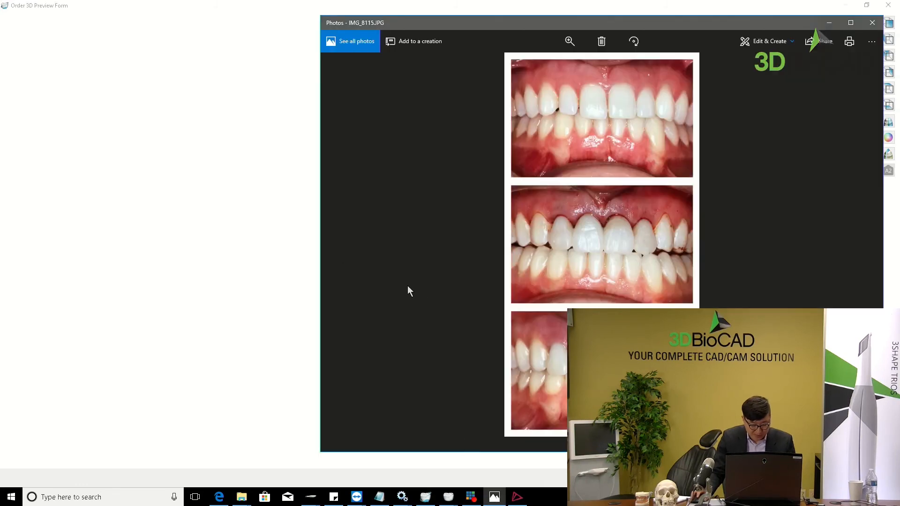
left_click(344, 252)
left_click(345, 252)
left_click(344, 252)
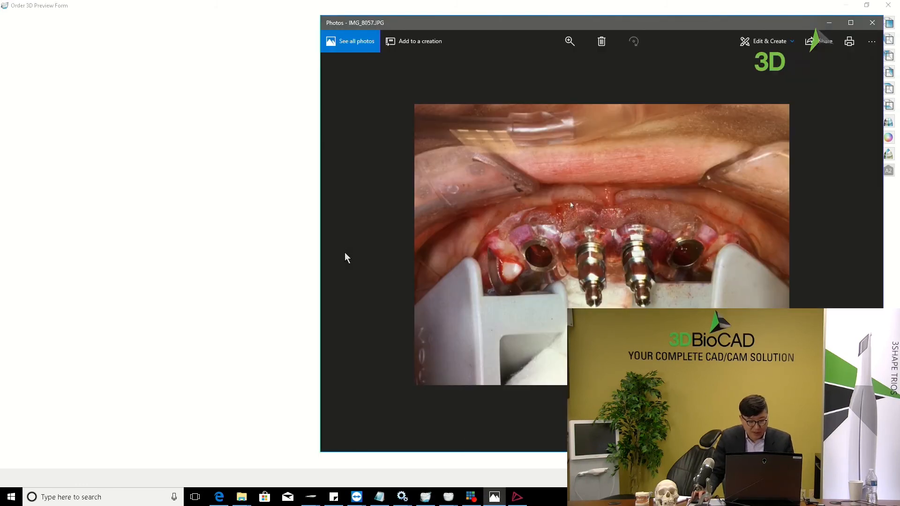
left_click_drag(572, 22, 472, 127)
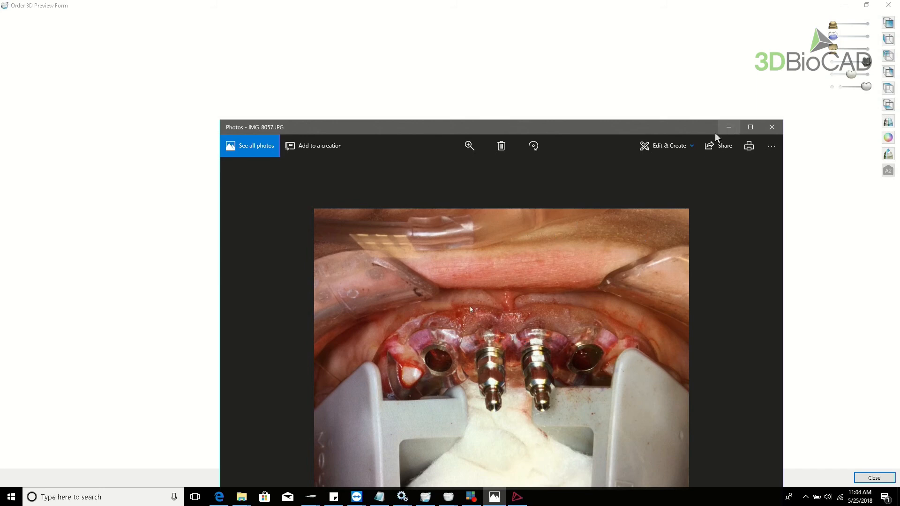
left_click_drag(667, 133, 676, 15)
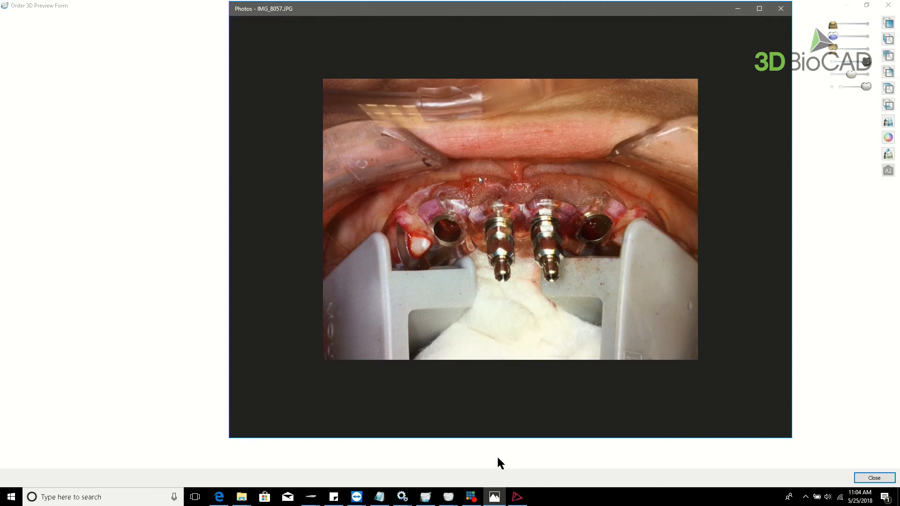
Put the open picture away, switch to File Explorer, open the Untitled_Message archive on the Desktop, view IMG_8057 and close it
left_click(495, 496)
mouse_move(241, 497)
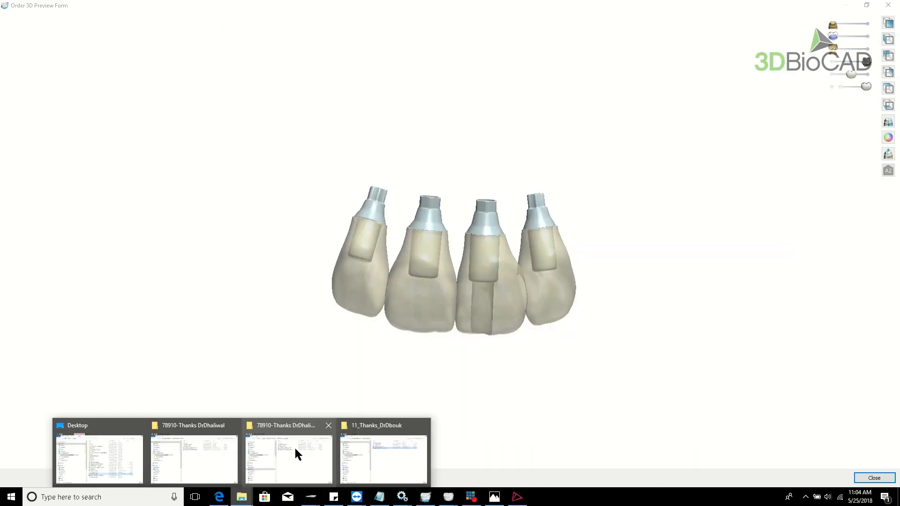
left_click(195, 446)
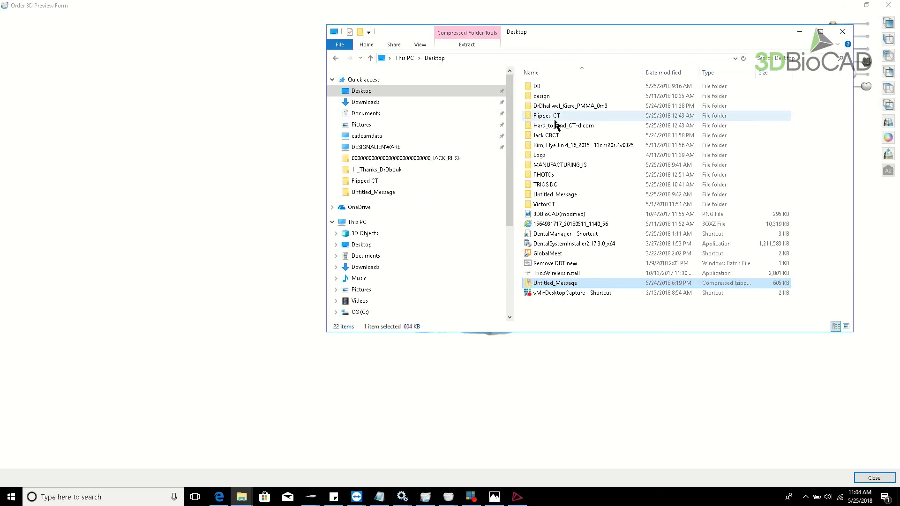
double_click(561, 284)
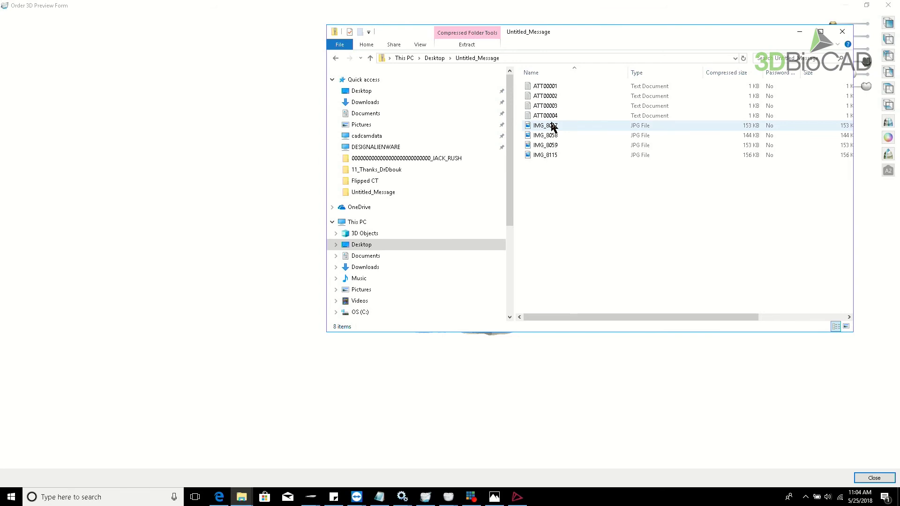
double_click(553, 126)
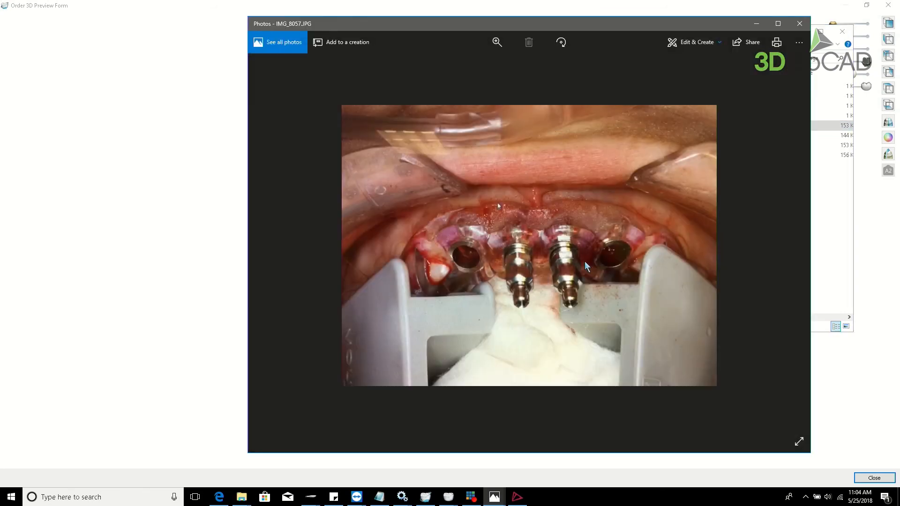
key("alt+F4")
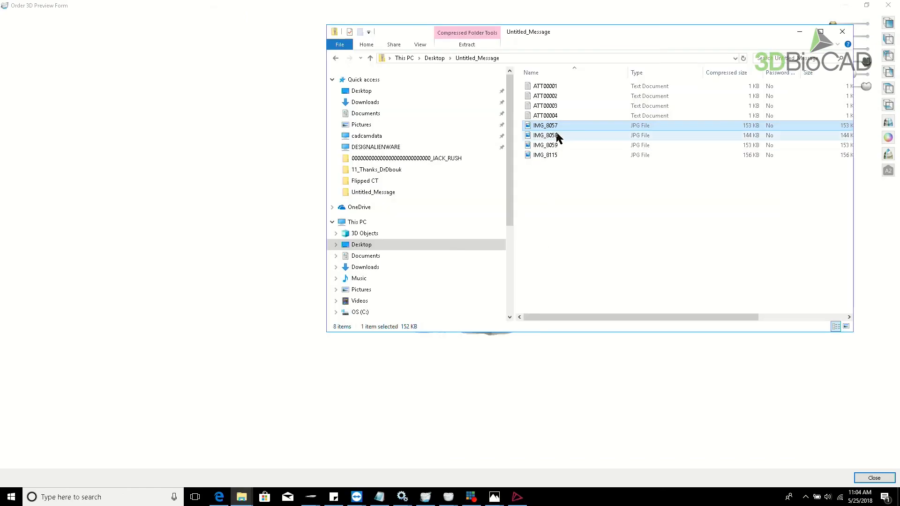
View the X-ray IMG_8058 and the clinical photos IMG_8059 and IMG_8115, then minimise the photo and archive windows
double_click(557, 135)
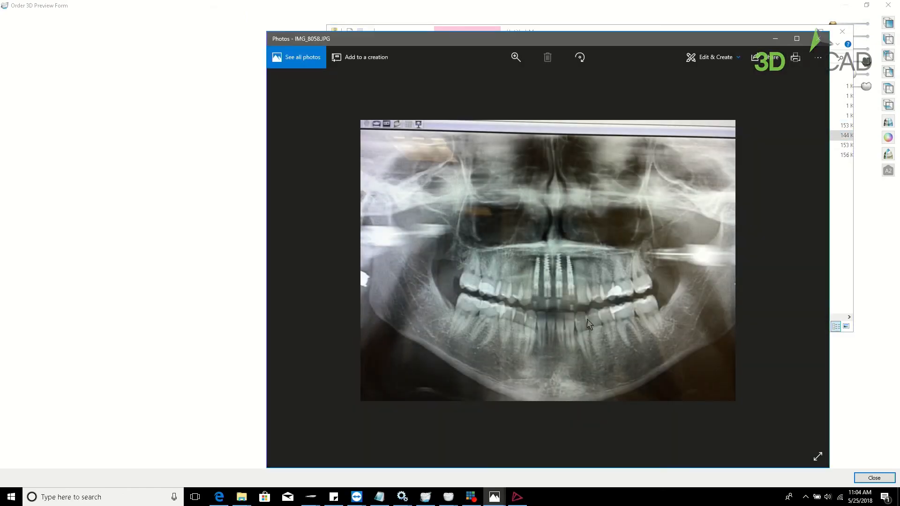
double_click(556, 147)
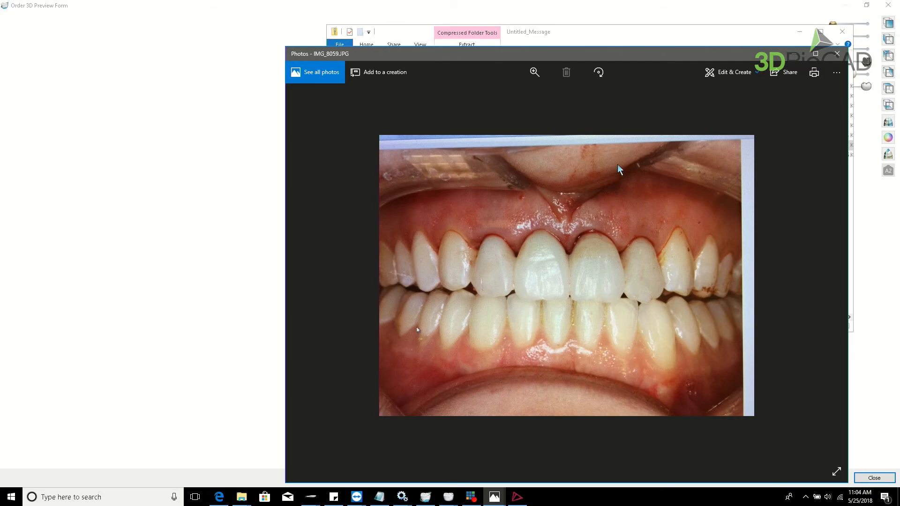
left_click(793, 54)
double_click(548, 157)
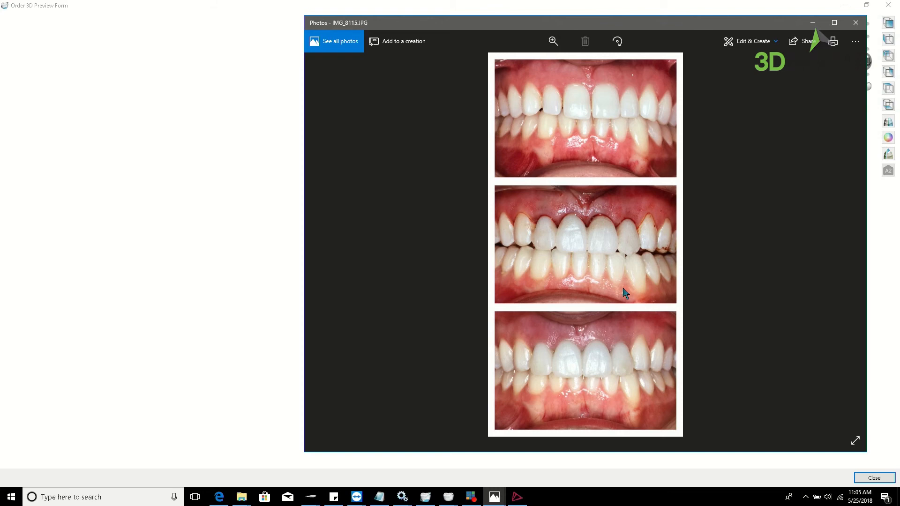
left_click(812, 22)
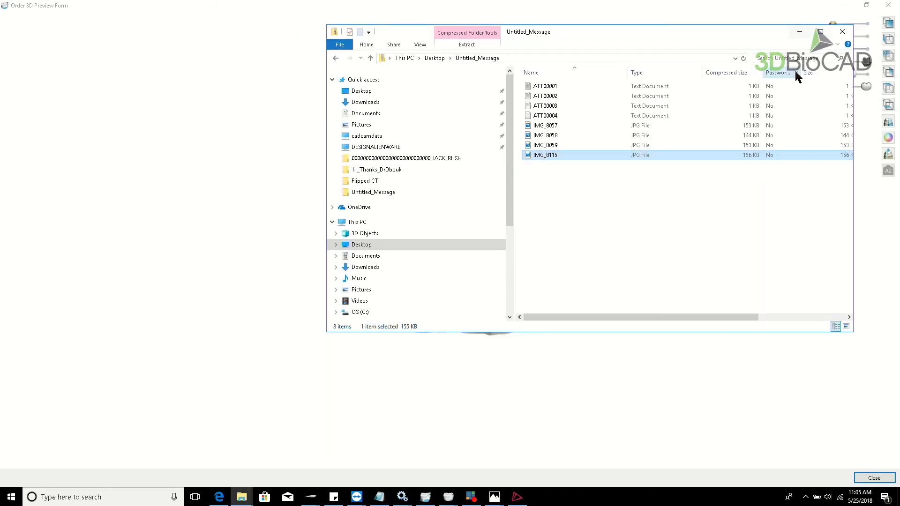
left_click(792, 180)
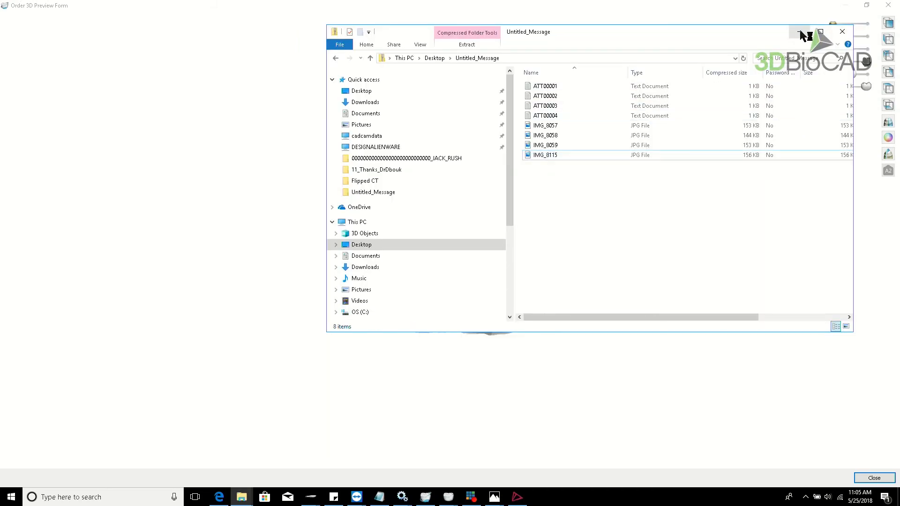
left_click(800, 31)
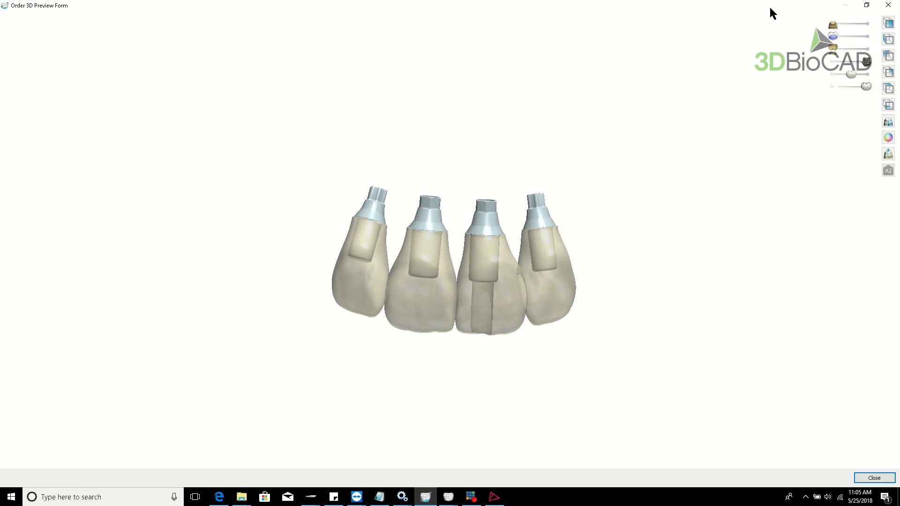
Close the order's 3D preview and examine the anatomy bridge 12-22 with its abutments from several sides in DentalDesigner
left_click(888, 4)
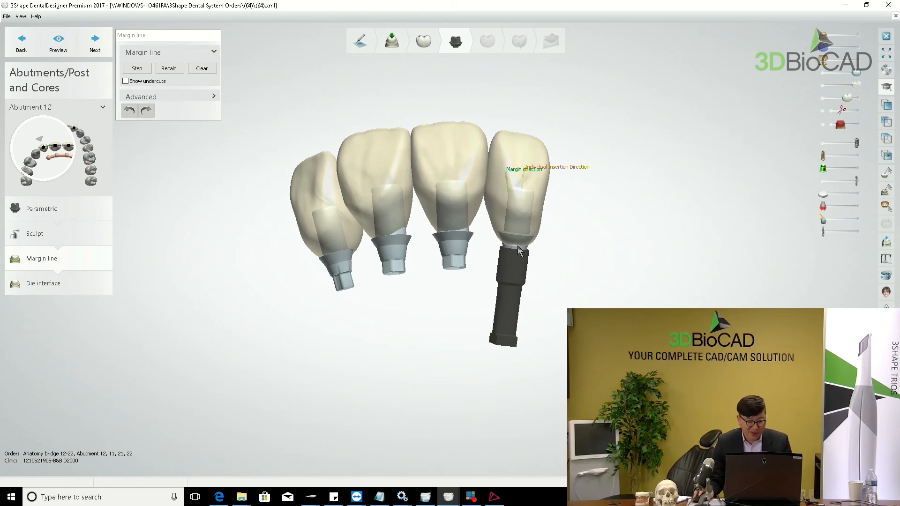
scroll(515, 256, "down", 3)
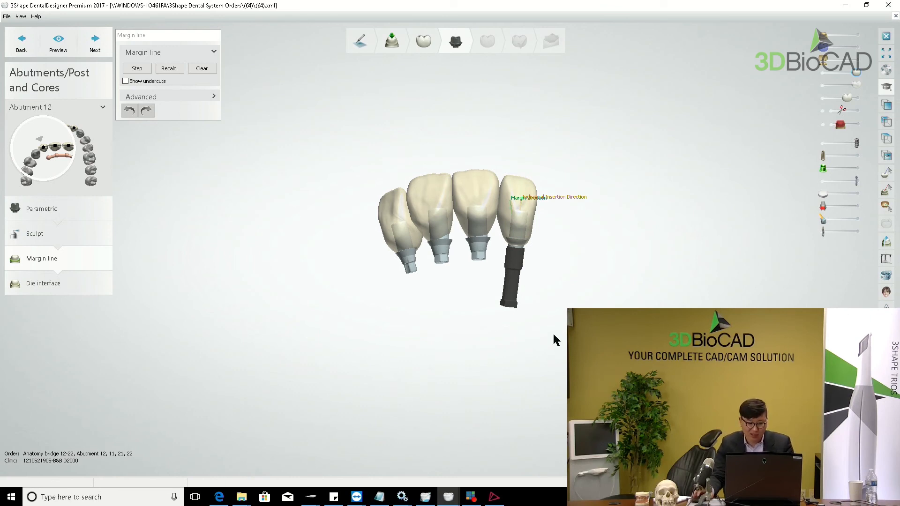
right_click_drag(548, 173, 524, 293)
scroll(502, 269, "up", 3)
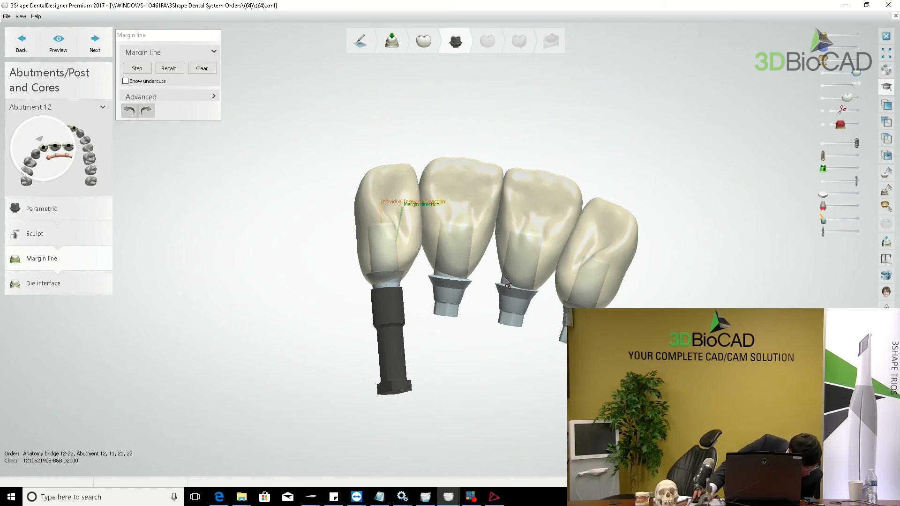
right_click_drag(544, 243, 625, 167)
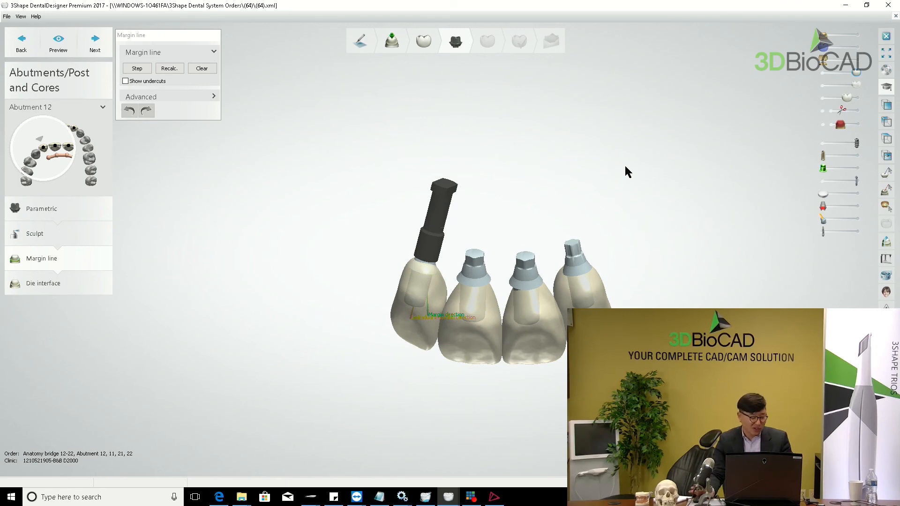
right_click_drag(599, 215, 525, 276)
middle_click_drag(522, 271, 522, 269)
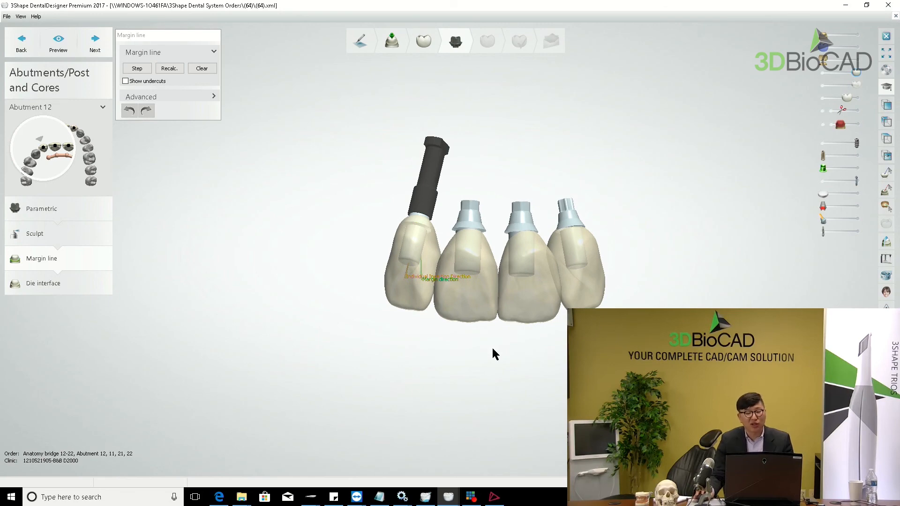
Switch to Dental Manager and import 11 UpperJawScan as the upper jaw preparation scan and 11 LowerJawScan as the antagonist
left_click(425, 497)
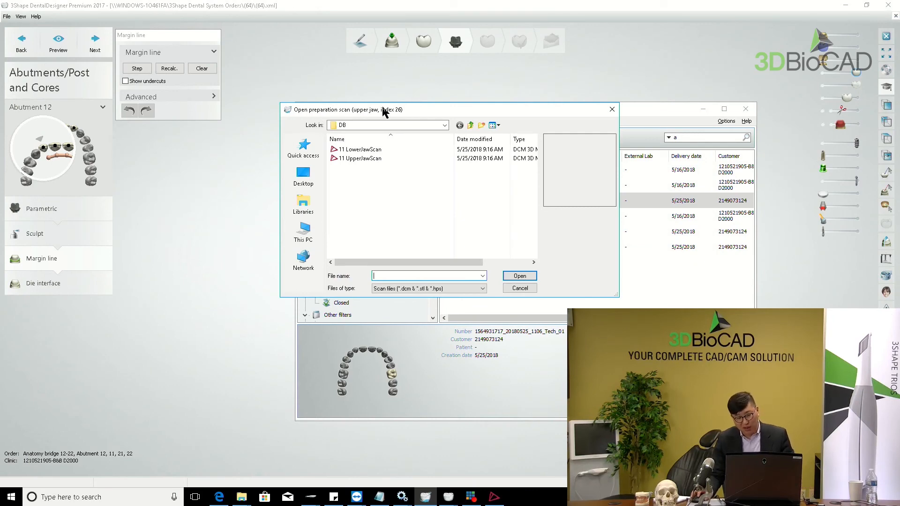
double_click(381, 159)
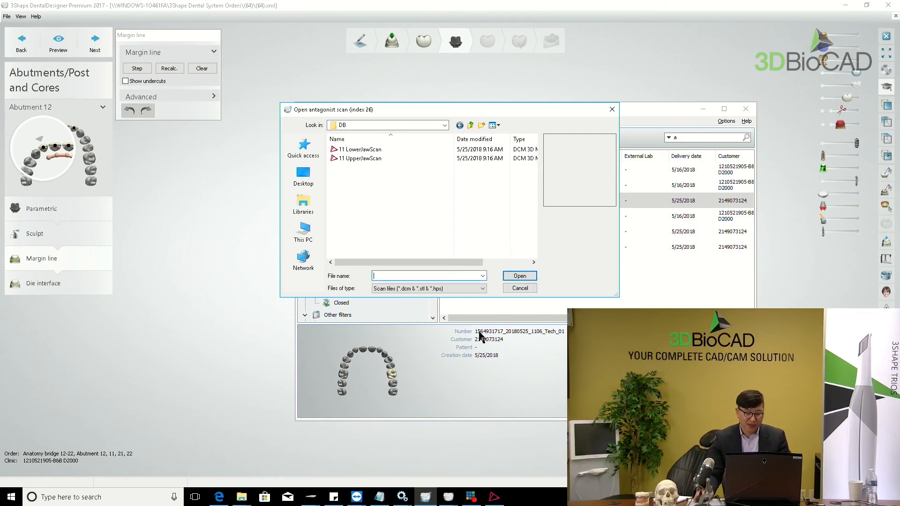
left_click(509, 284)
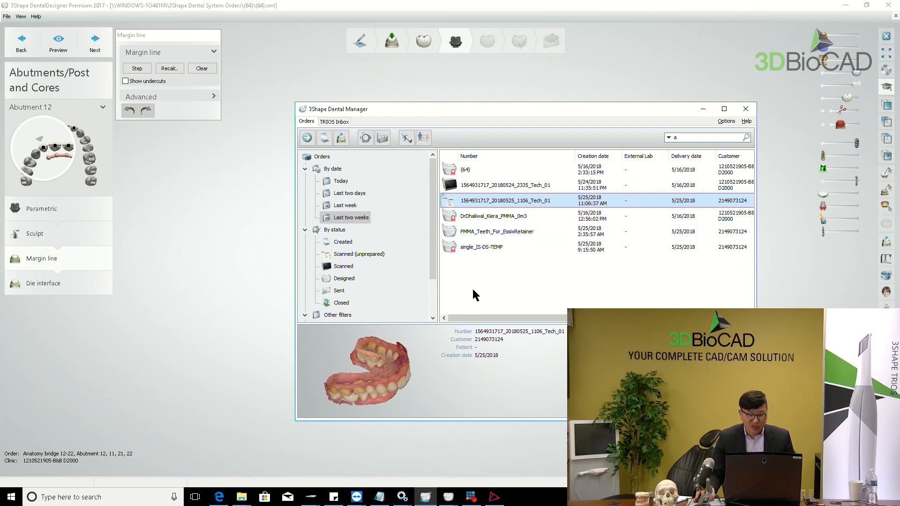
Switch to the PMMA screw-retained bridge 12-22 order in DentalDesigner and hide the dark implant parts around the titanium bases' screws
left_click(325, 134)
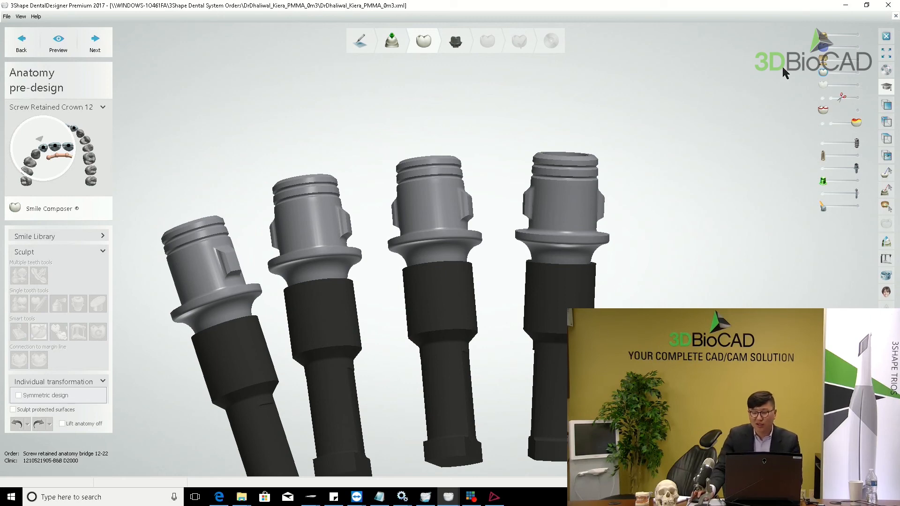
left_click_drag(856, 142, 844, 144)
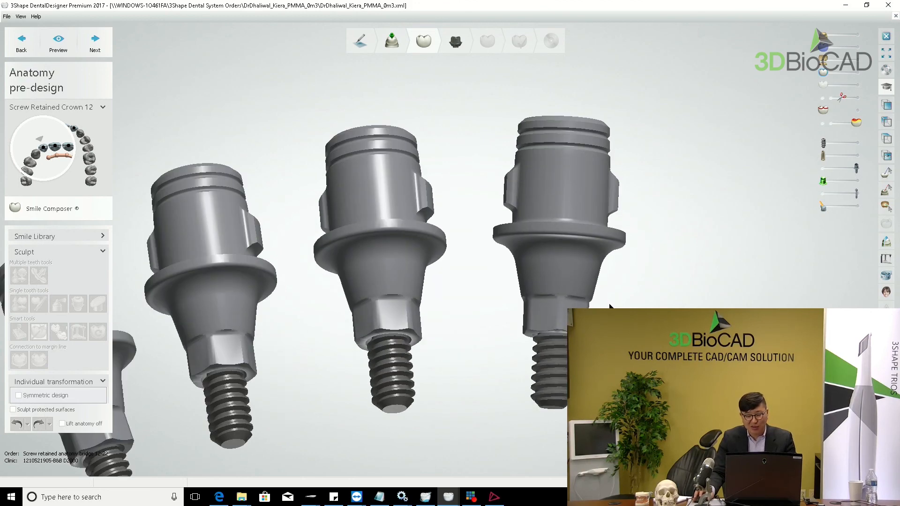
right_click_drag(610, 307, 610, 320)
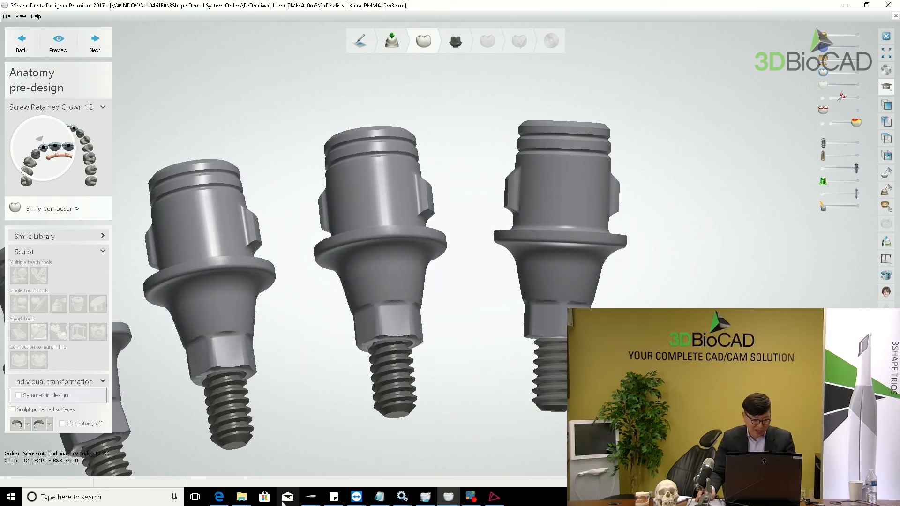
Search for the Snipping Tool, start it and capture a rectangular snip of the titanium base at the end of the row
left_click(93, 498)
type("sn")
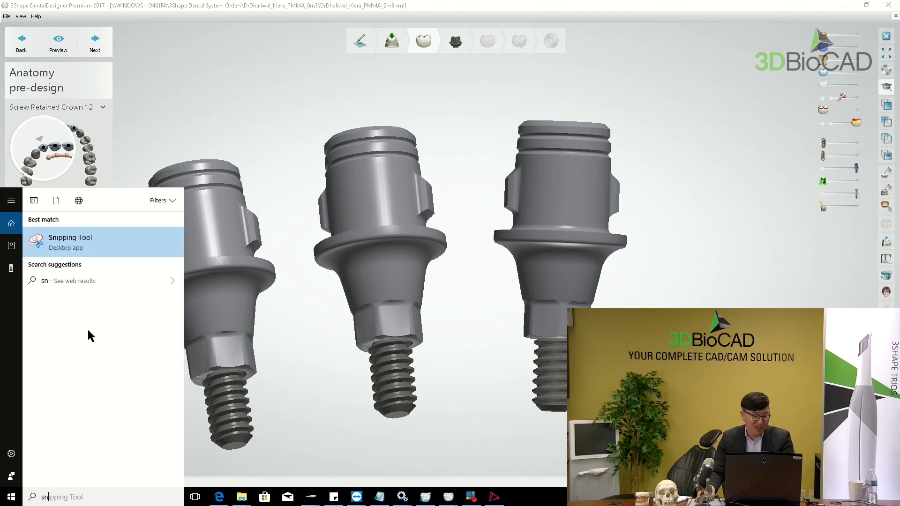
left_click(97, 238)
left_click(729, 202)
left_click_drag(419, 68, 717, 431)
Draw three freehand pen lines across the titanium base just above its hexagonal connection in the snip, then minimise the Snipping Tool
left_click_drag(494, 321, 568, 328)
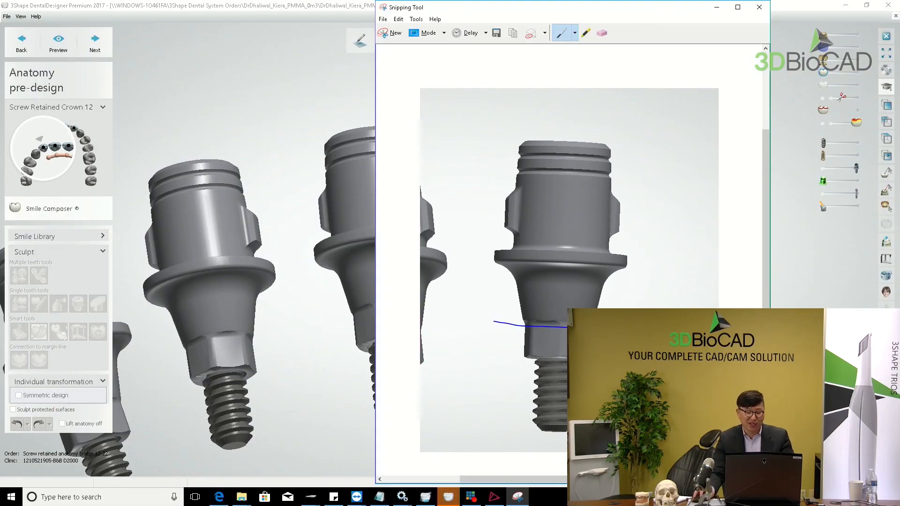
left_click_drag(443, 318, 567, 333)
left_click_drag(475, 313, 566, 323)
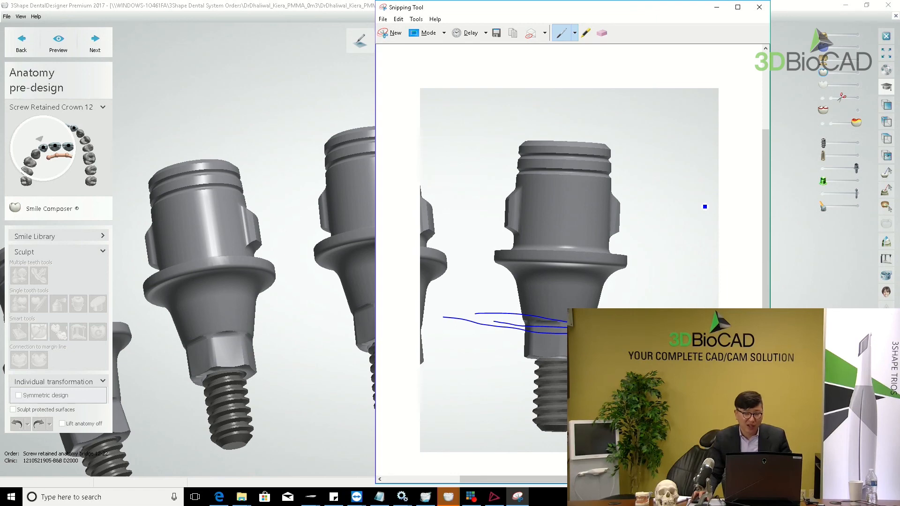
left_click(715, 9)
Examine the cylinders, retention grooves, side wings and shoulders of the titanium bases in DentalDesigner from different angles
scroll(524, 192, "down", 2)
scroll(524, 192, "down", 2)
right_click_drag(524, 192, 605, 244)
scroll(593, 220, "up", 2)
scroll(608, 227, "down", 1)
scroll(583, 159, "up", 2)
scroll(576, 232, "up", 3)
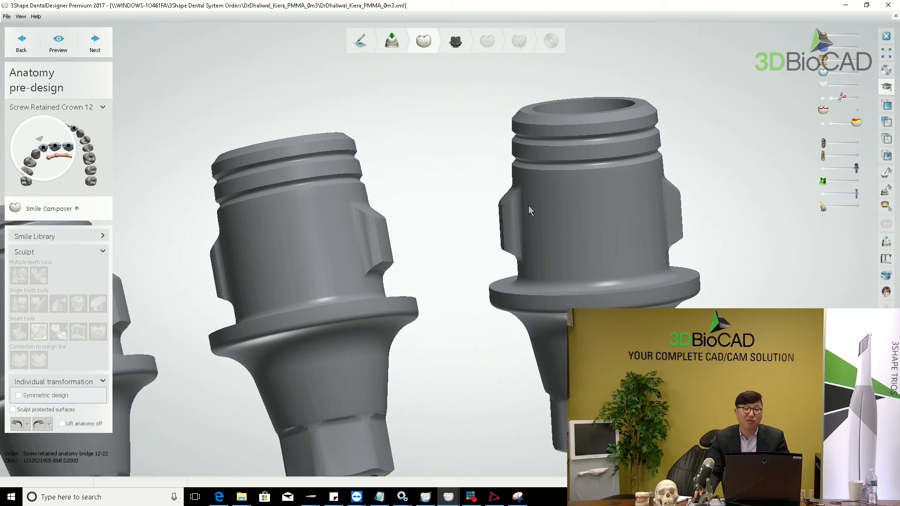
scroll(544, 244, "down", 3)
right_click_drag(539, 265, 532, 239)
scroll(530, 227, "up", 3)
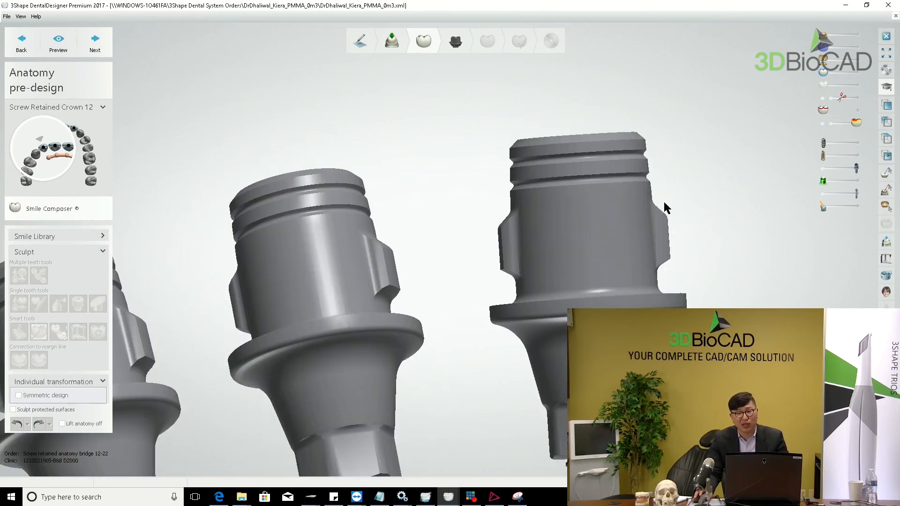
scroll(707, 245, "down", 3)
middle_click_drag(697, 245, 632, 275)
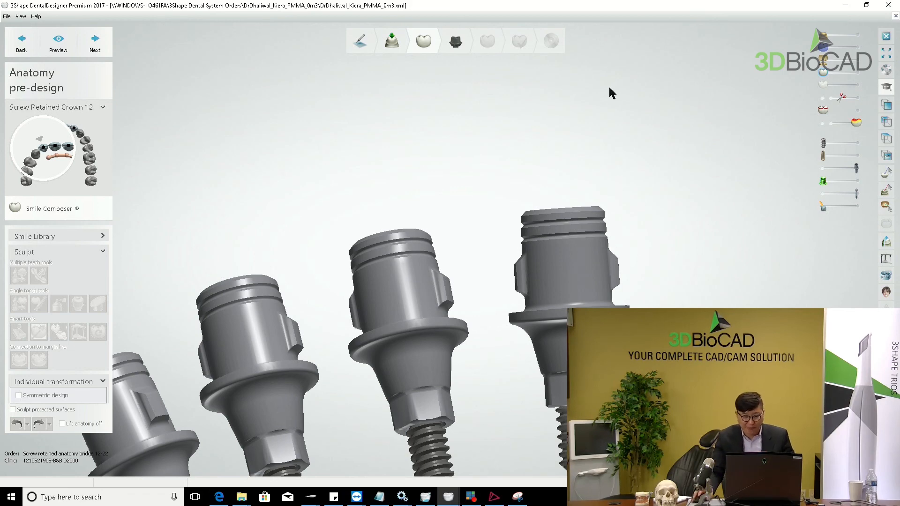
Switch to the 3Shape implant planning case for tooth 9 and view the whole skull with the planned anterior implants
scroll(604, 85, "down", 3)
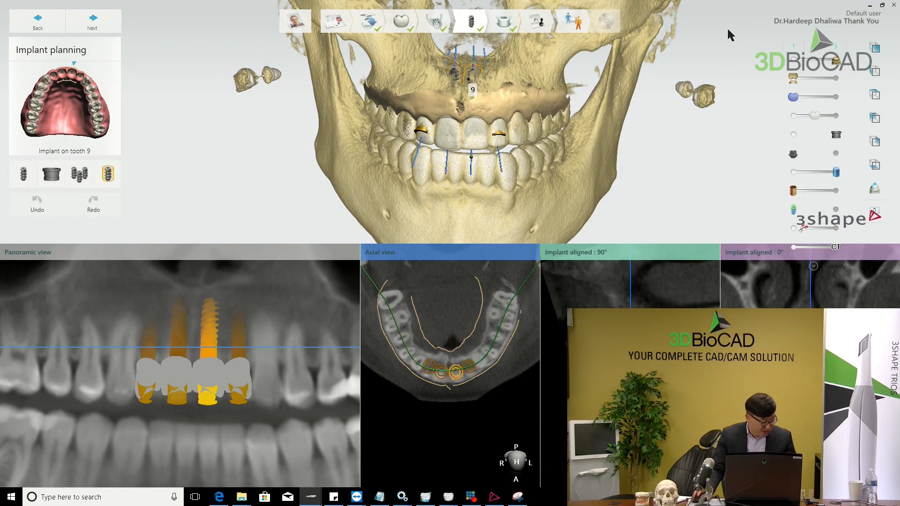
scroll(441, 174, "down", 2)
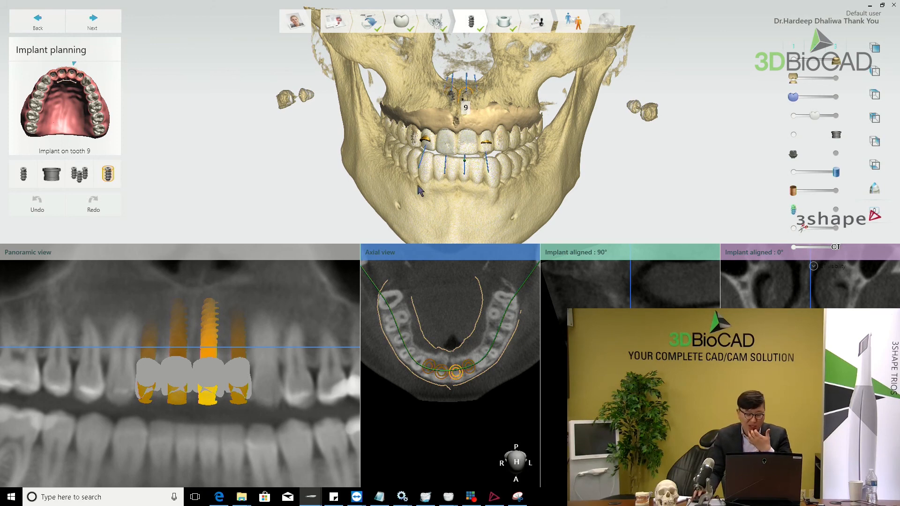
scroll(453, 119, "down", 2)
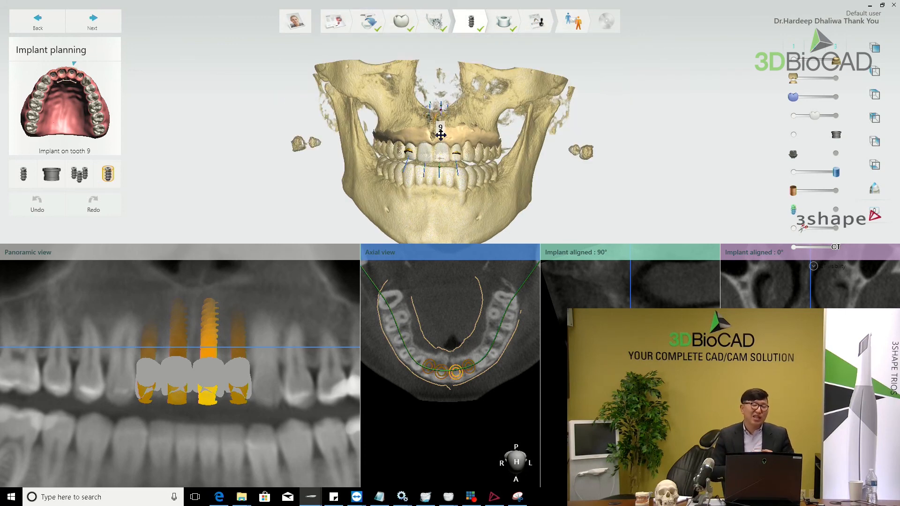